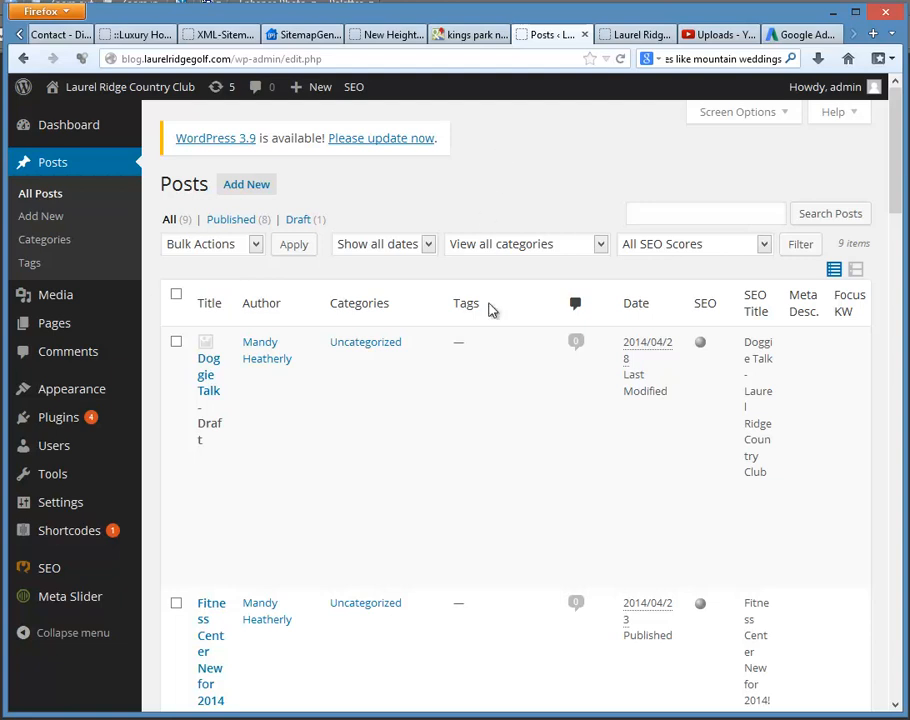
Step: Open the WordPress Dashboard home page of the Laurel Ridge Country Club blog
mouse_move(508, 429)
left_click(85, 132)
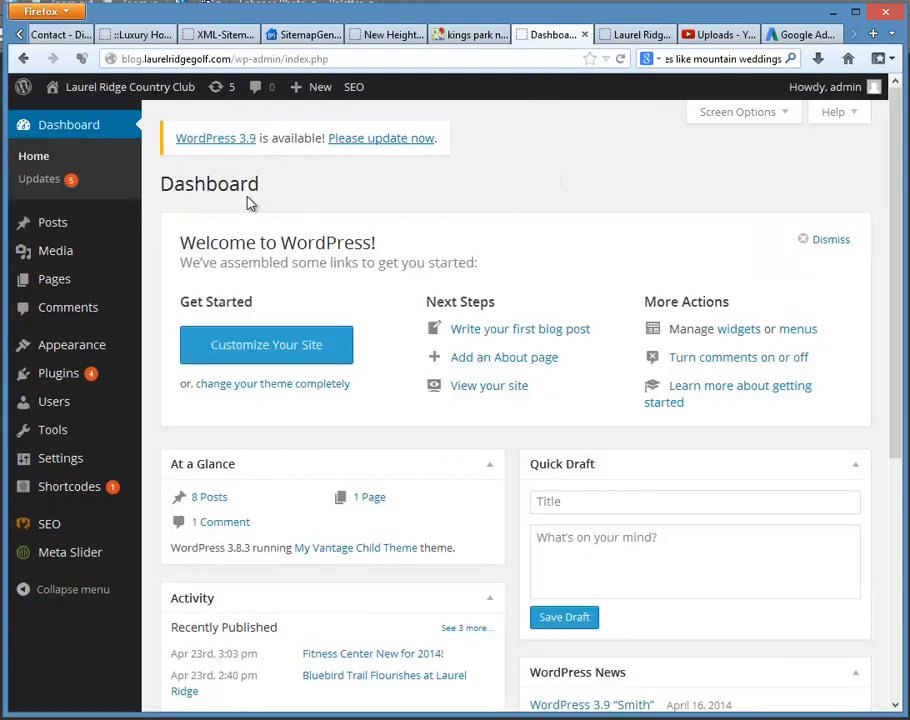
left_click_drag(177, 186, 250, 184)
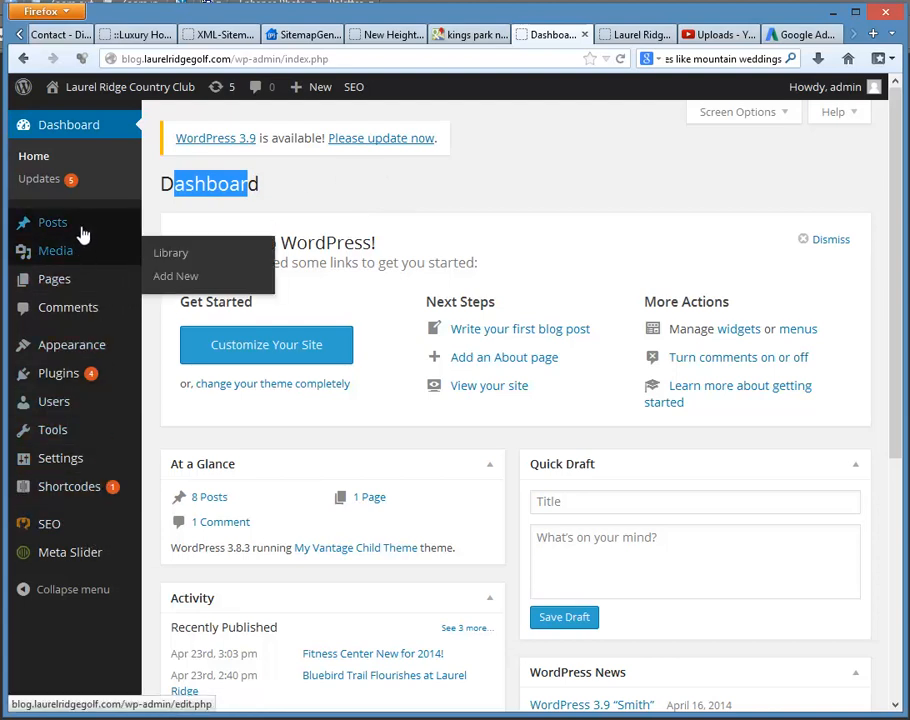
left_click(340, 187)
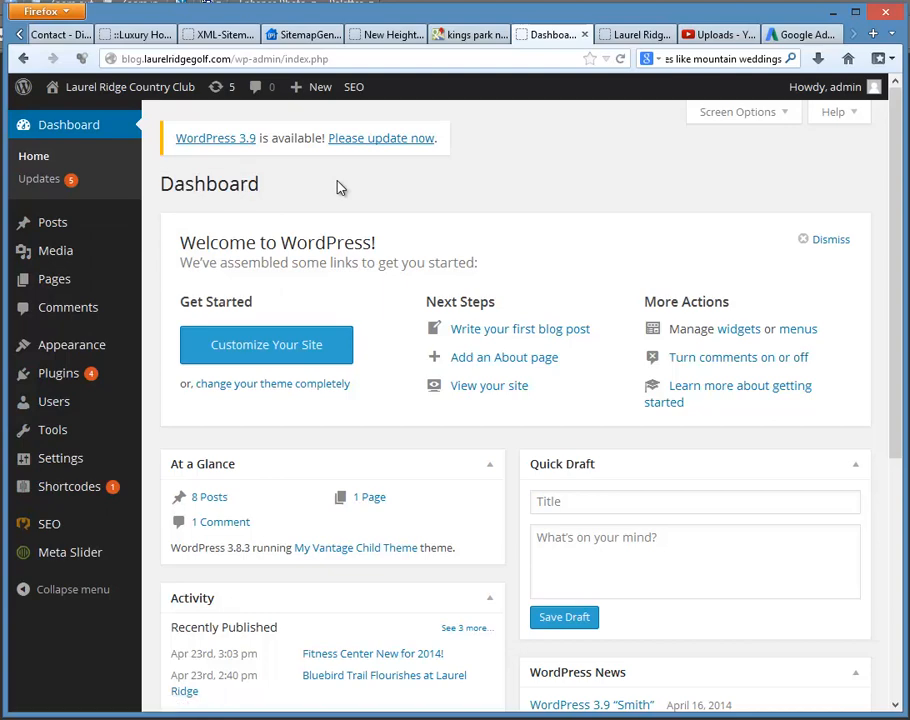
Step: Open the list of all blog posts, look it over, and start a new post
mouse_move(72, 232)
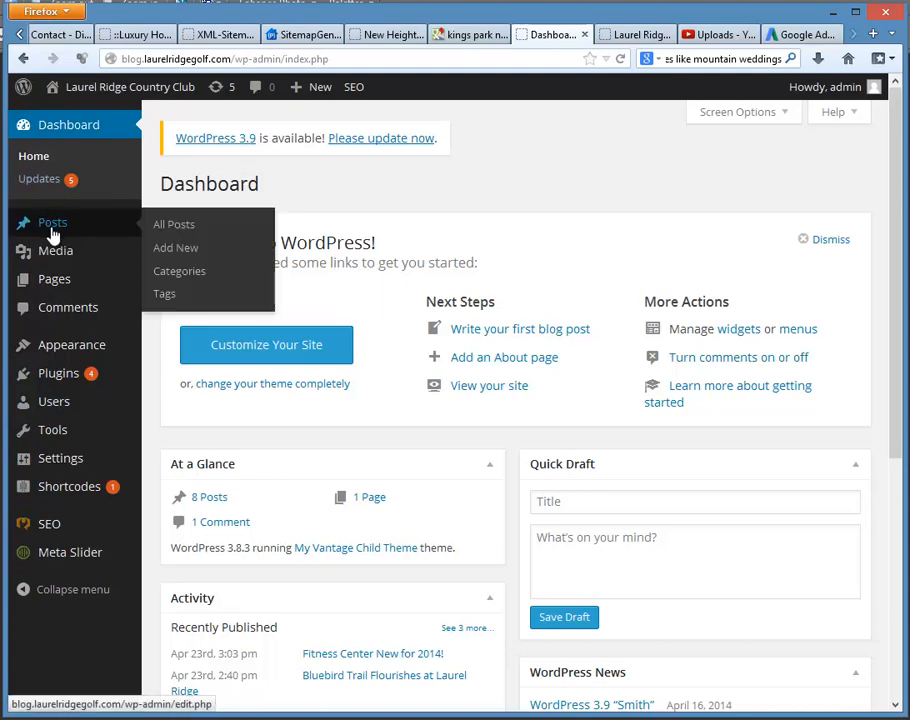
left_click(168, 227)
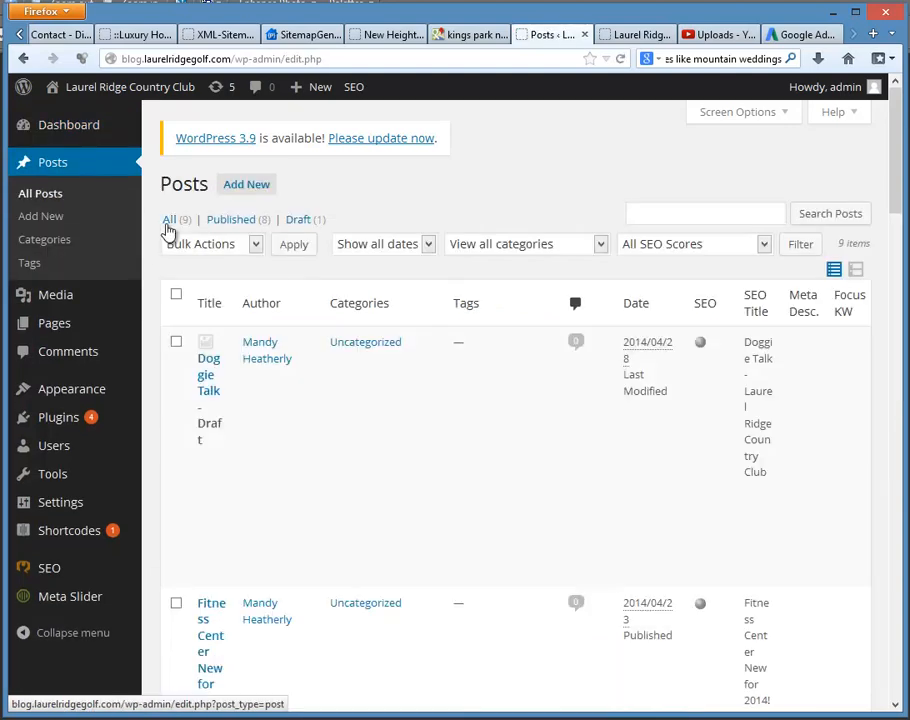
scroll(341, 390, "down", 5)
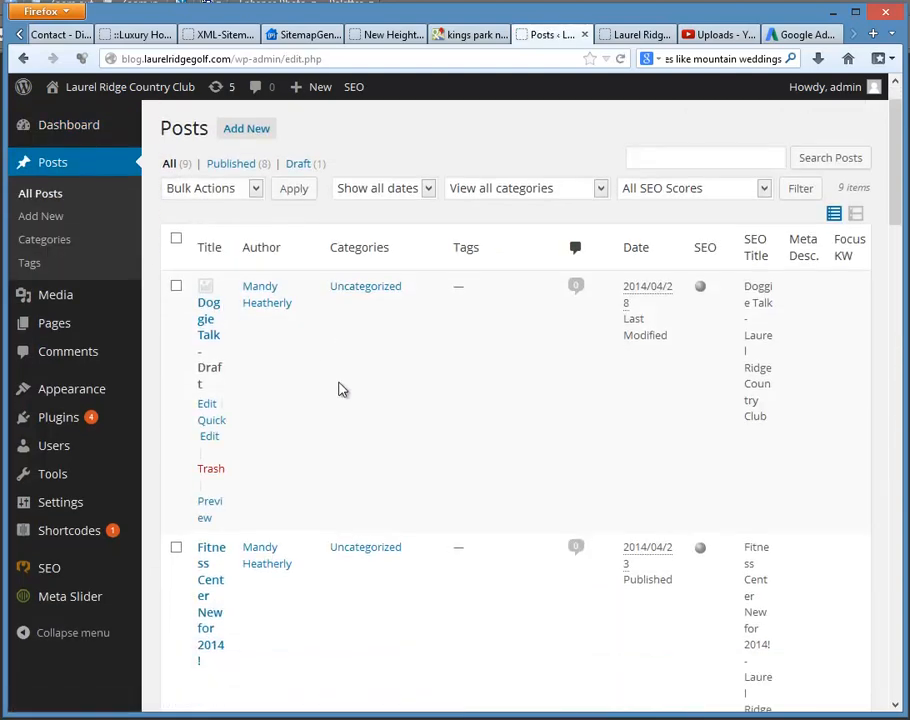
scroll(379, 377, "up", 5)
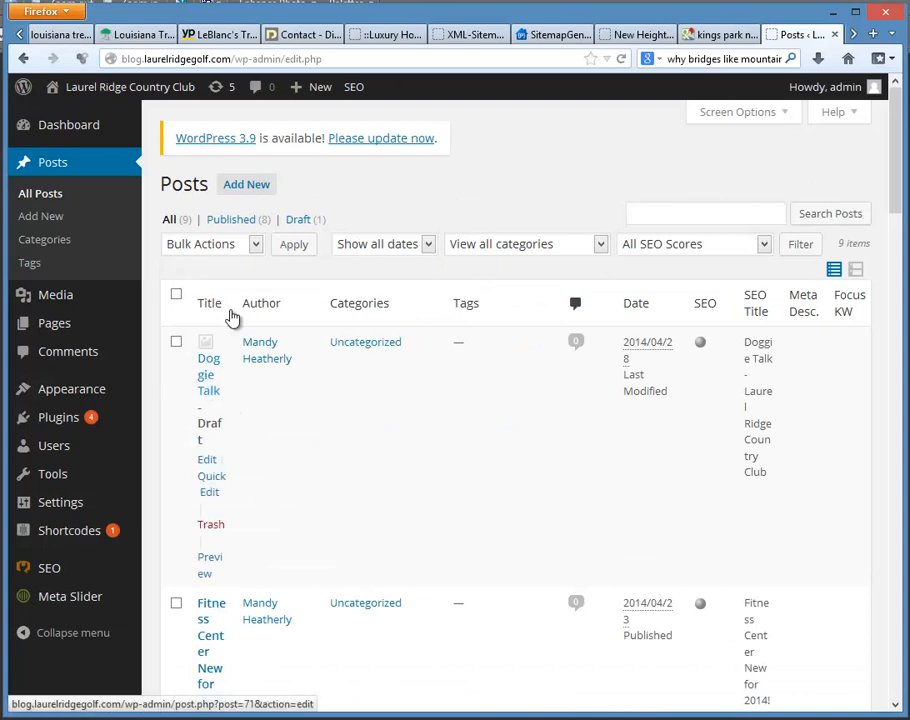
left_click(246, 188)
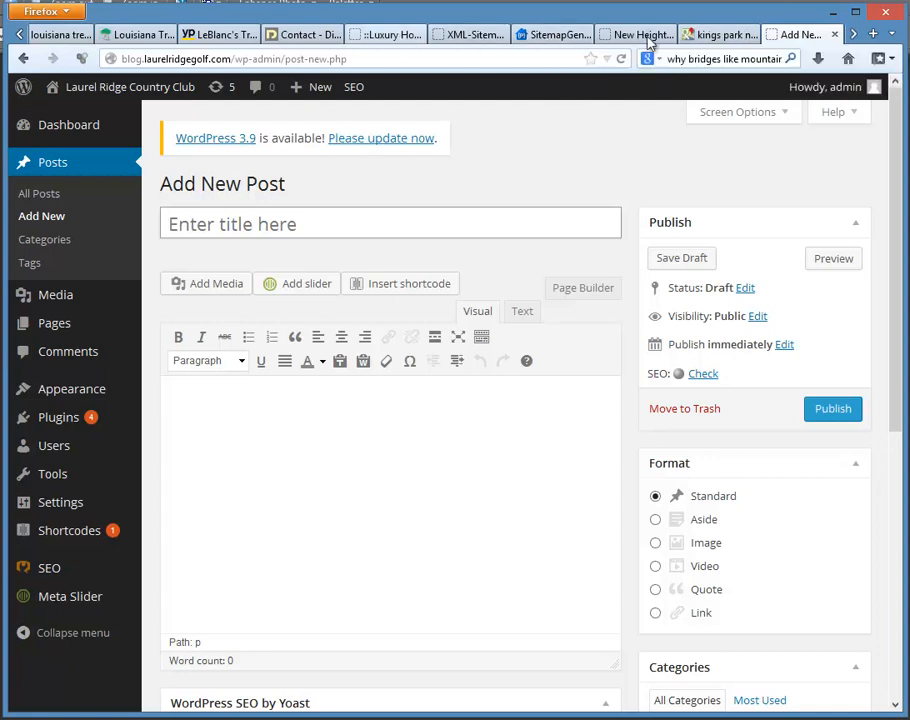
Step: Switch to the Google AdWords Keyword Planner and examine the average monthly searches and competition for "wedding planning tips"
left_click(853, 35)
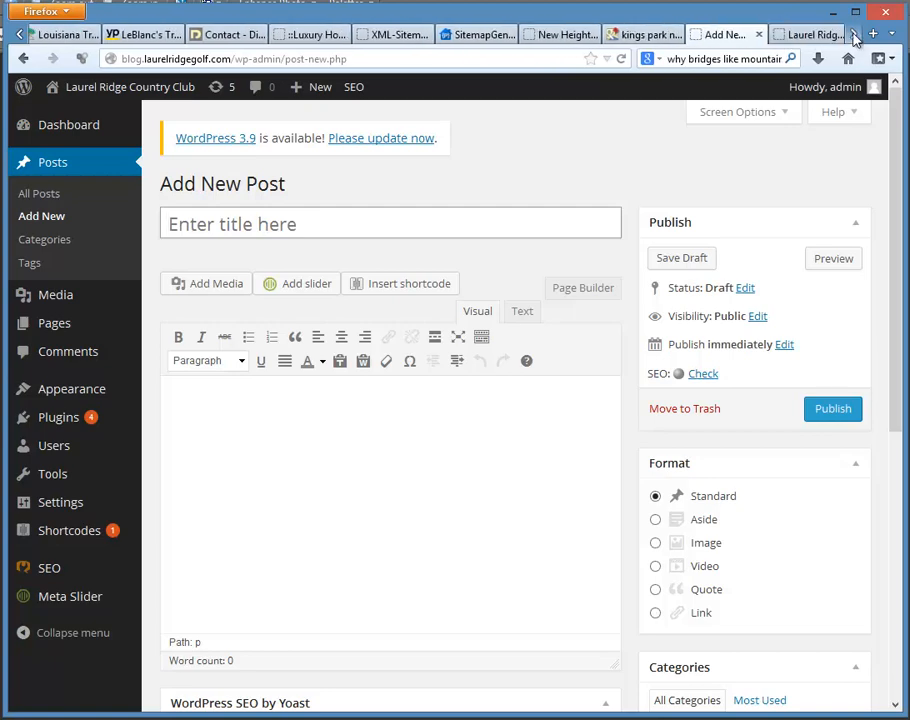
left_click(825, 36)
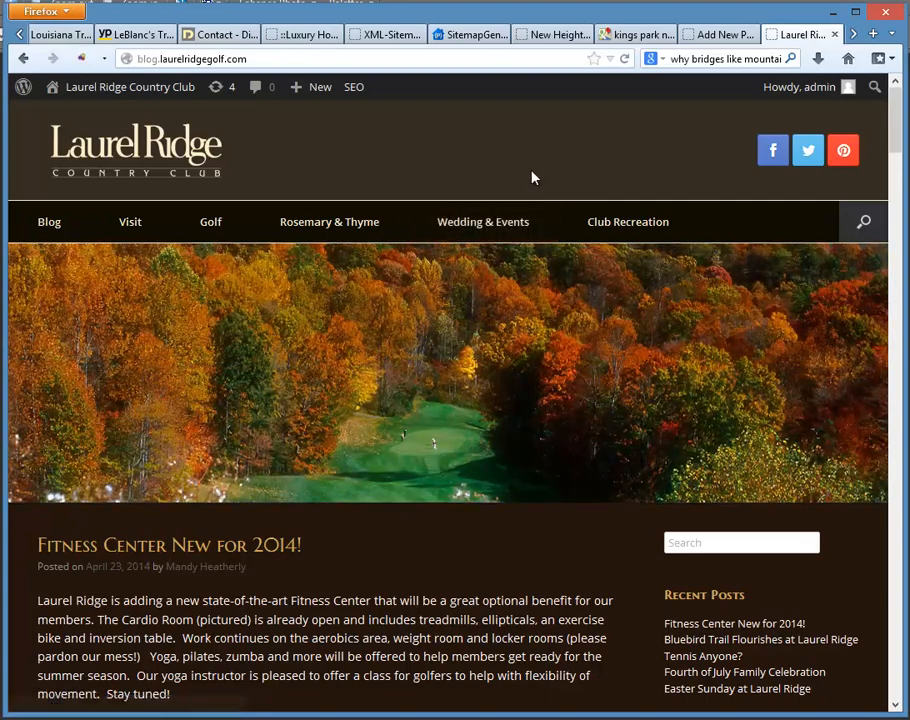
left_click(725, 35)
left_click(800, 34)
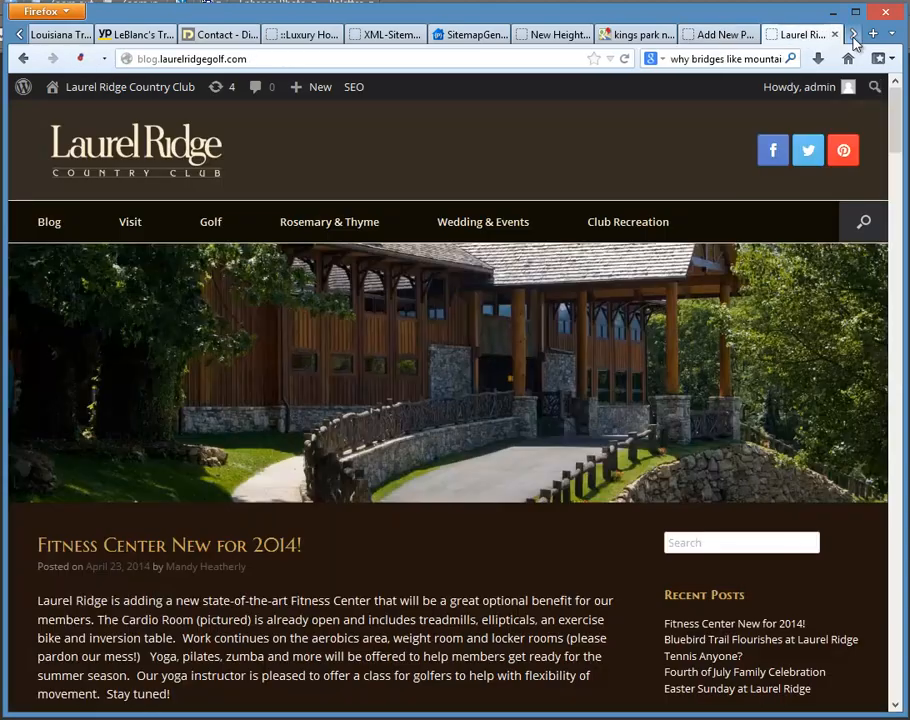
left_click(850, 34)
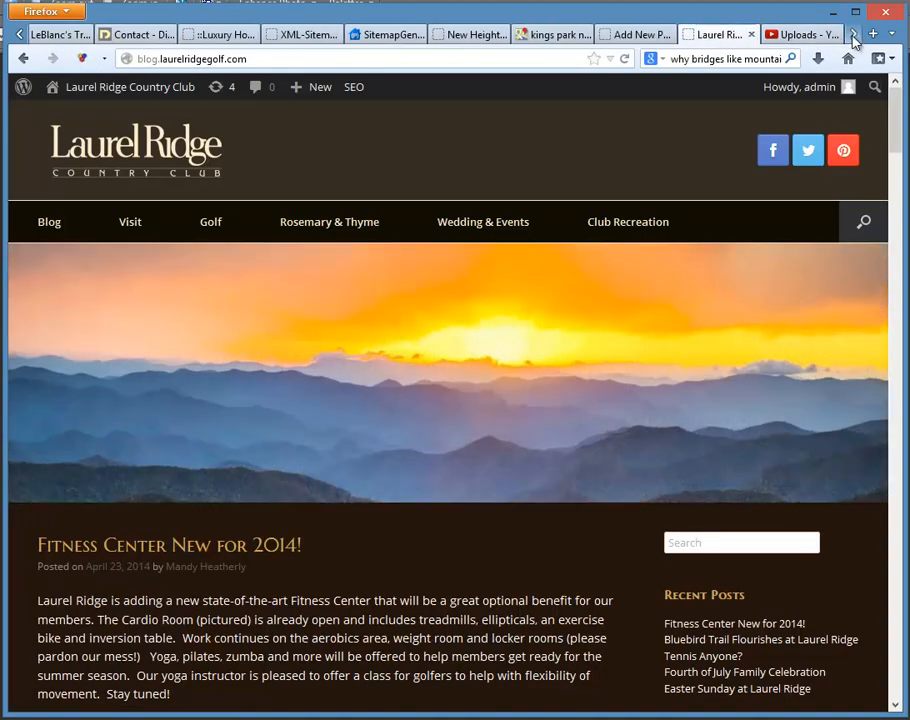
left_click(852, 34)
left_click(810, 37)
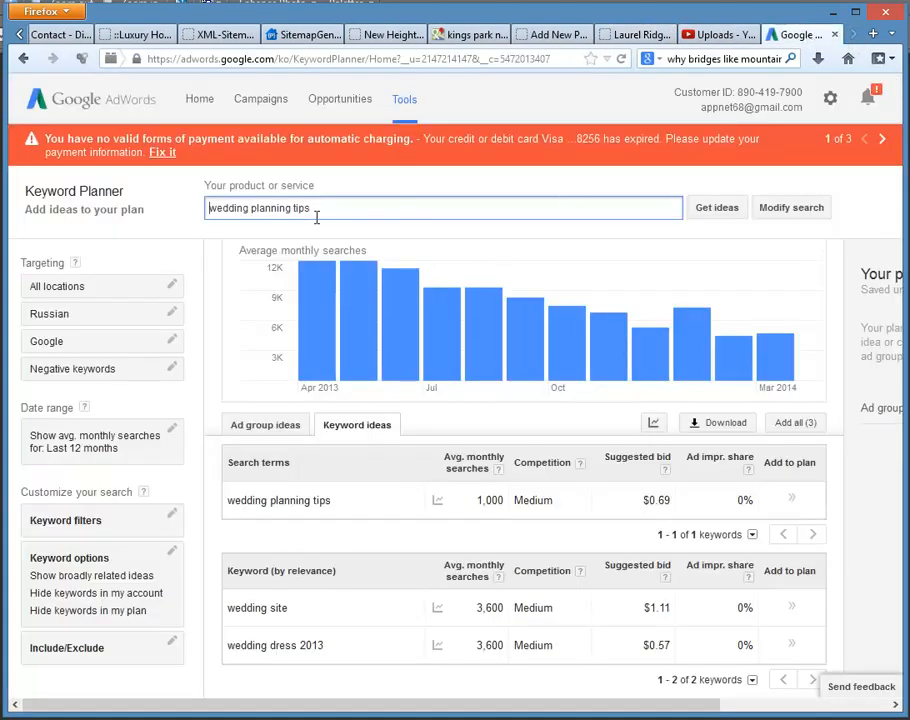
left_click_drag(316, 208, 197, 218)
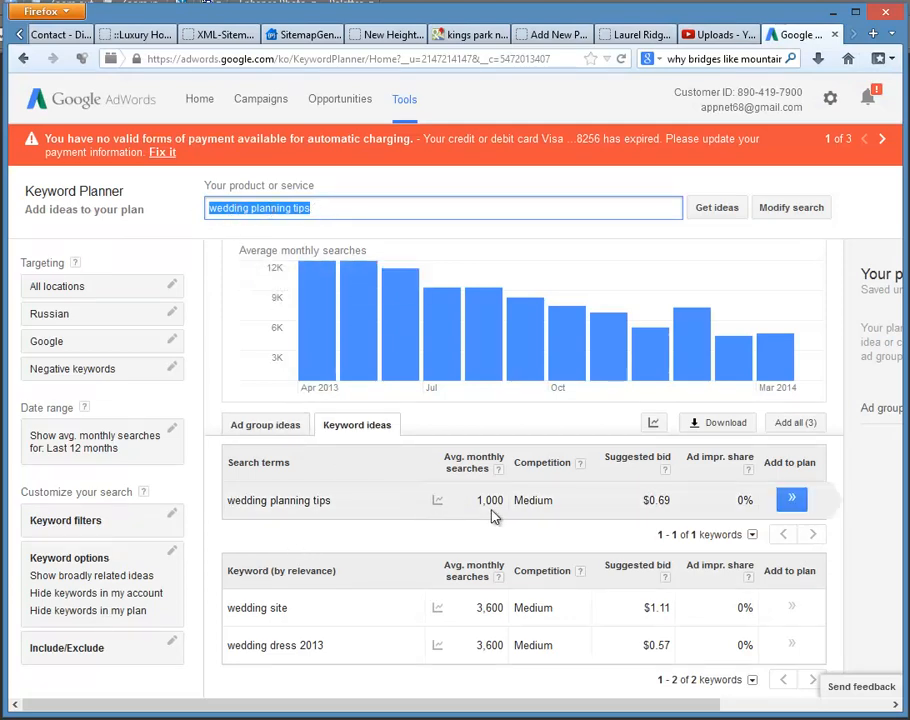
double_click(536, 503)
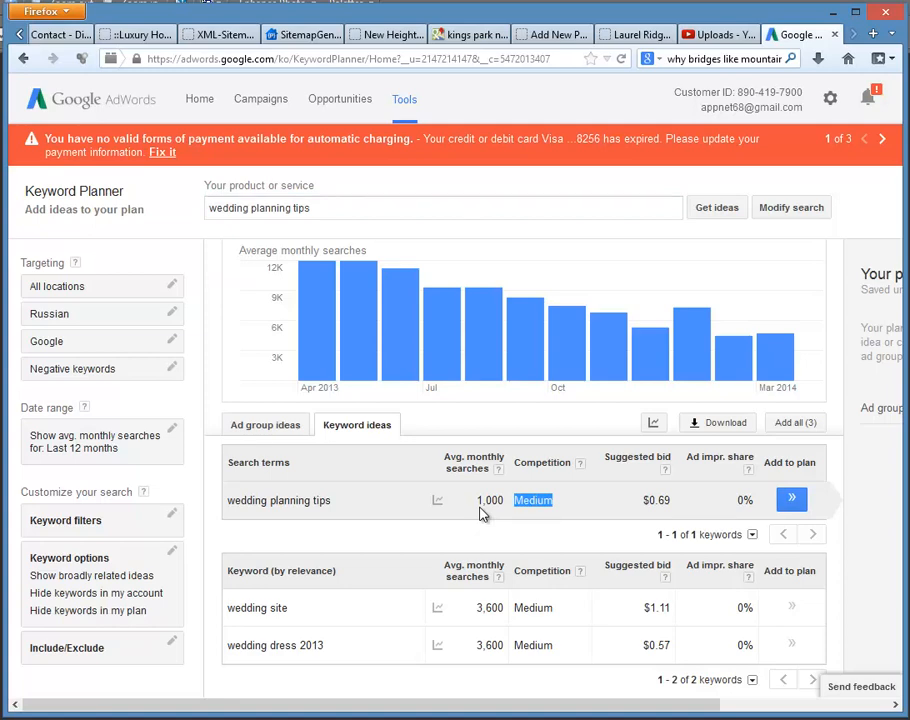
Step: Set the keyword location targeting to the state of North Carolina, United States
left_click(173, 290)
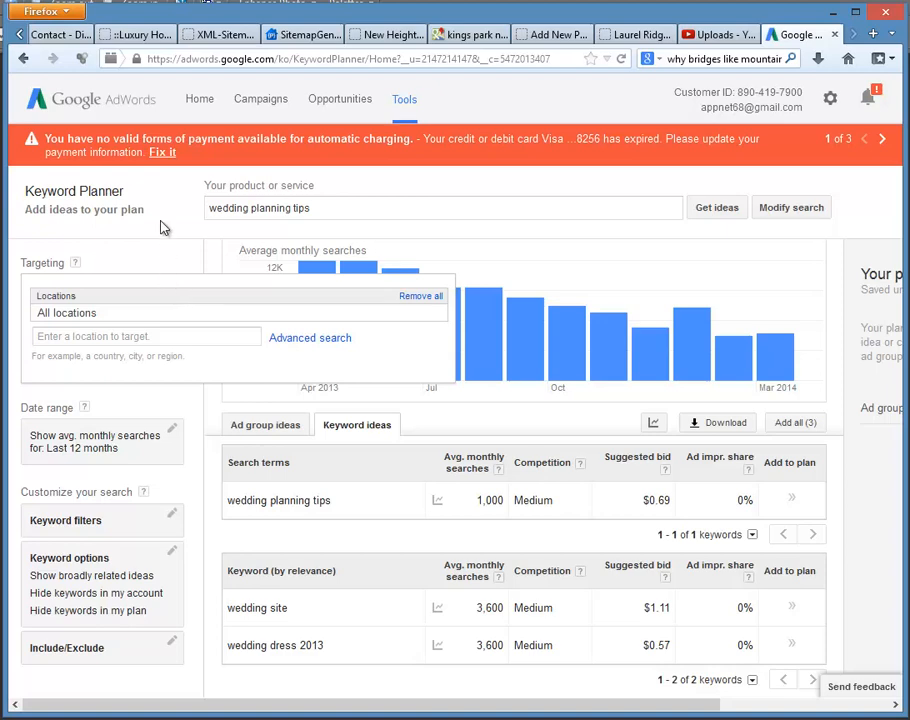
left_click(128, 338)
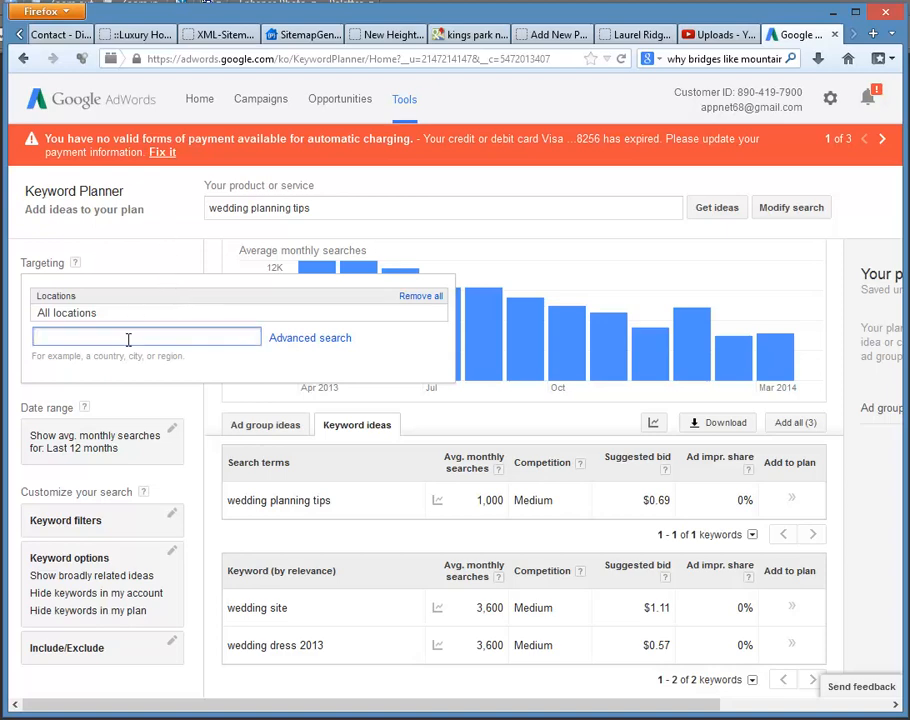
type("north")
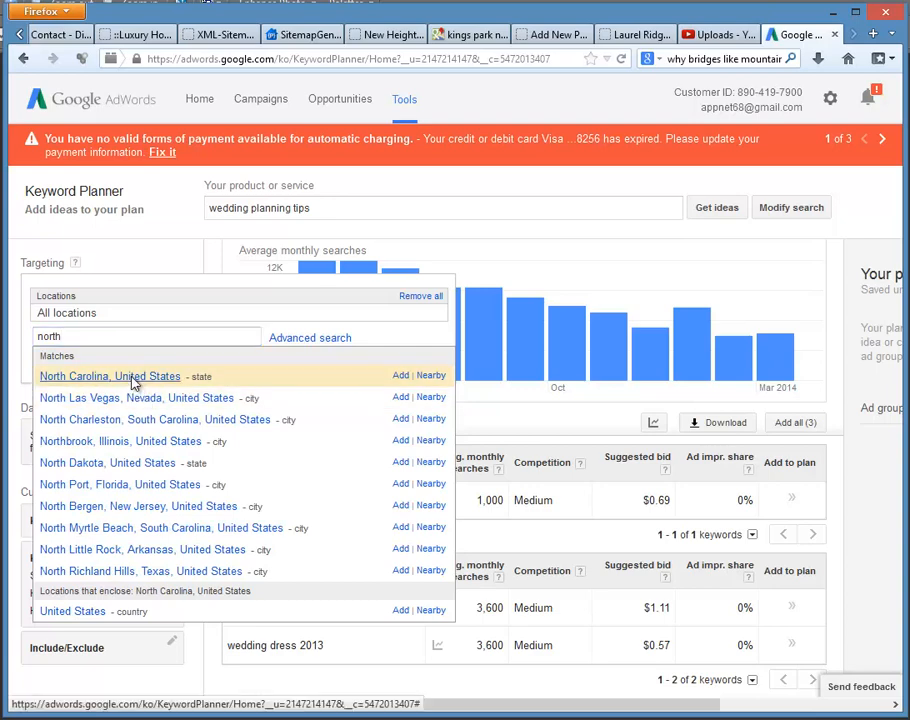
left_click(133, 379)
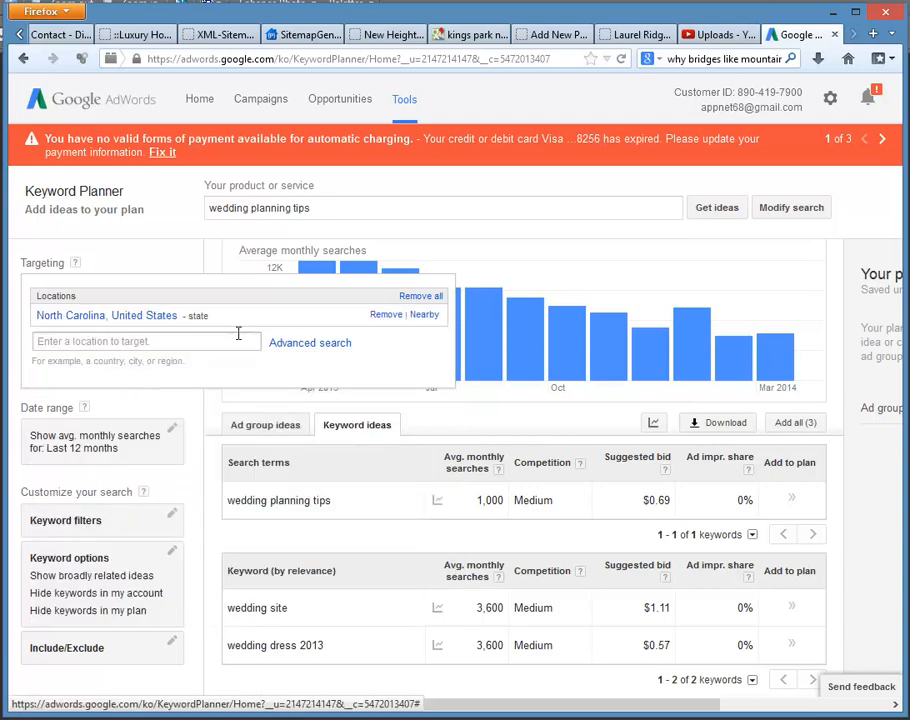
left_click(552, 236)
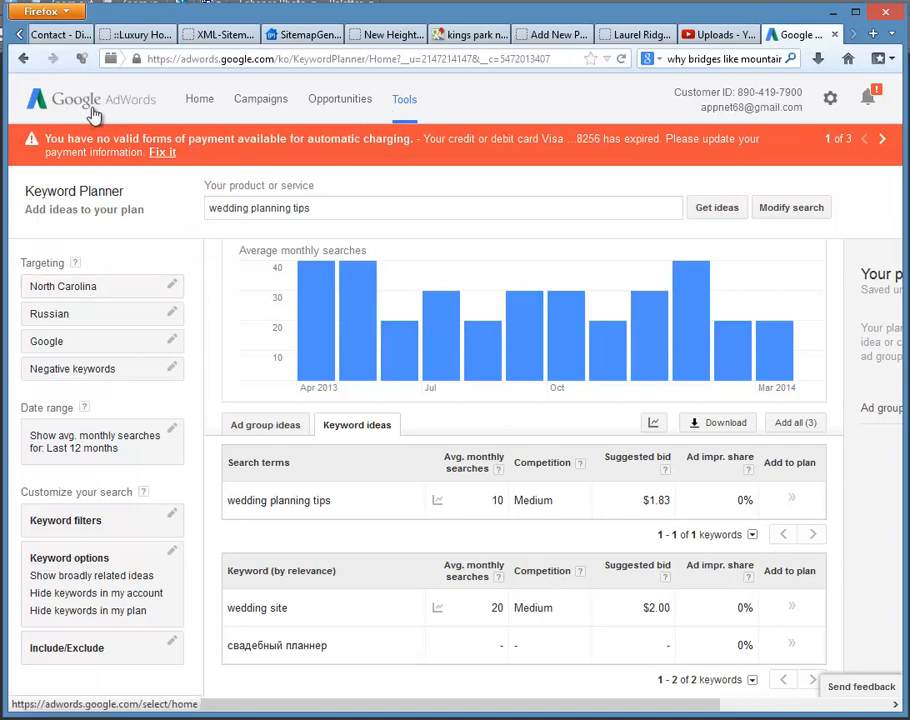
Step: Start a fresh Keyword Planner search for new keyword and ad group ideas using "wedding planning tips" as the product or service
left_click(405, 103)
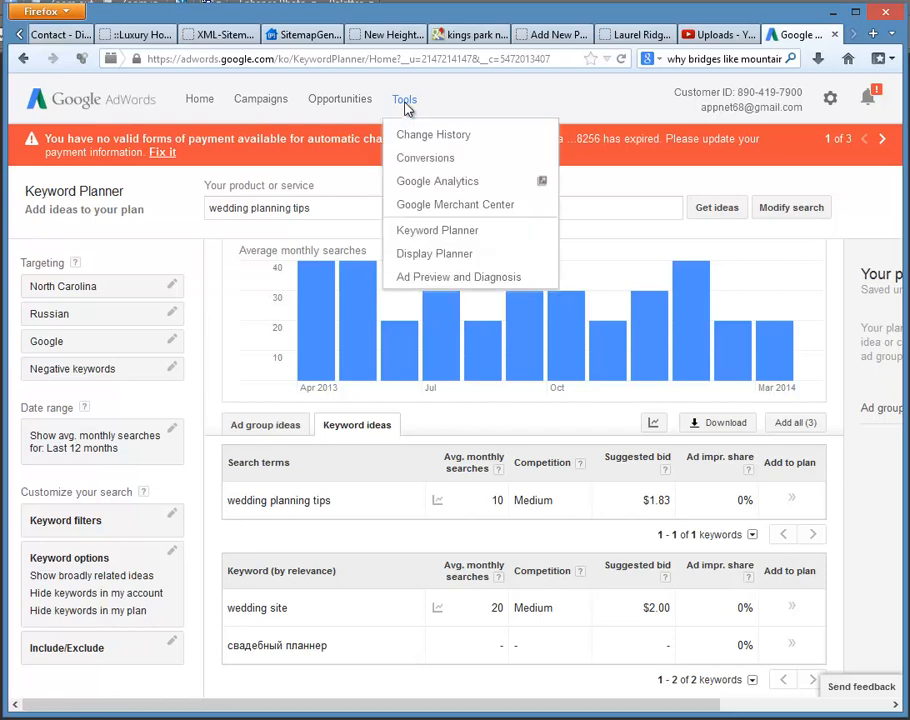
left_click(423, 235)
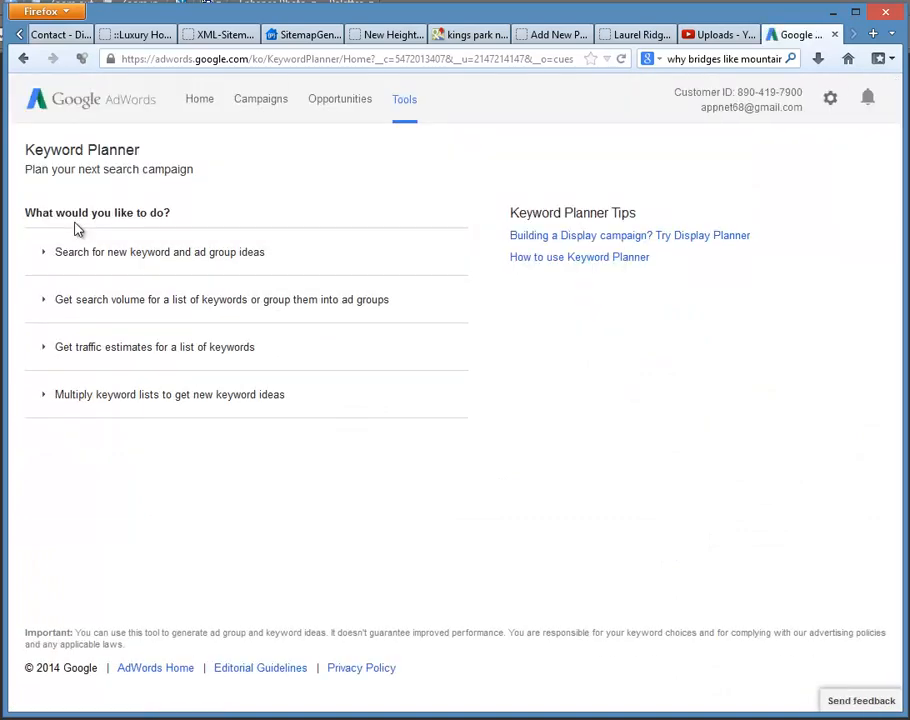
left_click(177, 293)
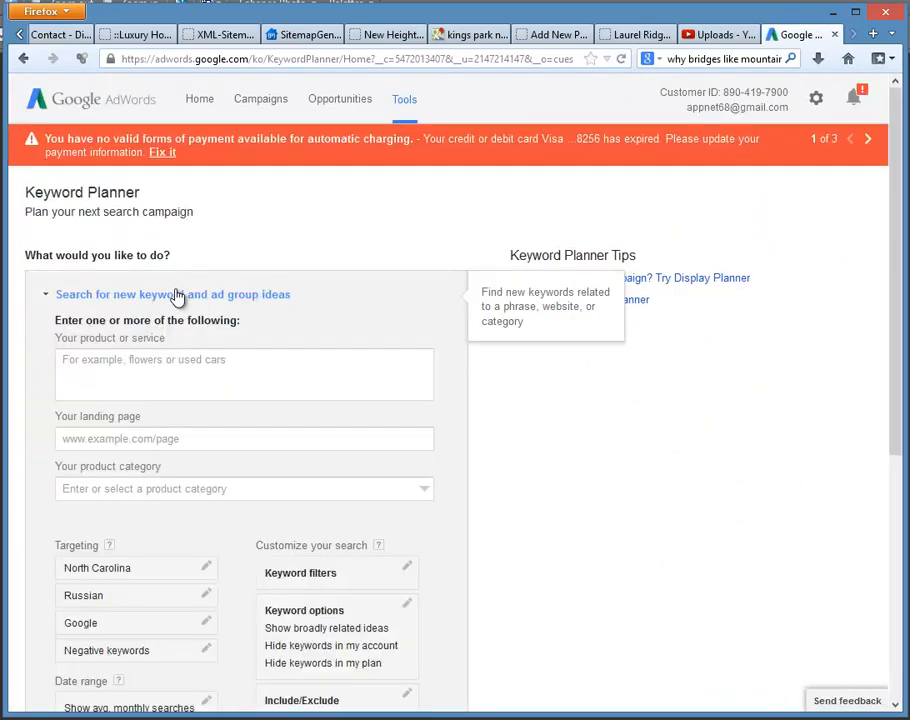
left_click(146, 376)
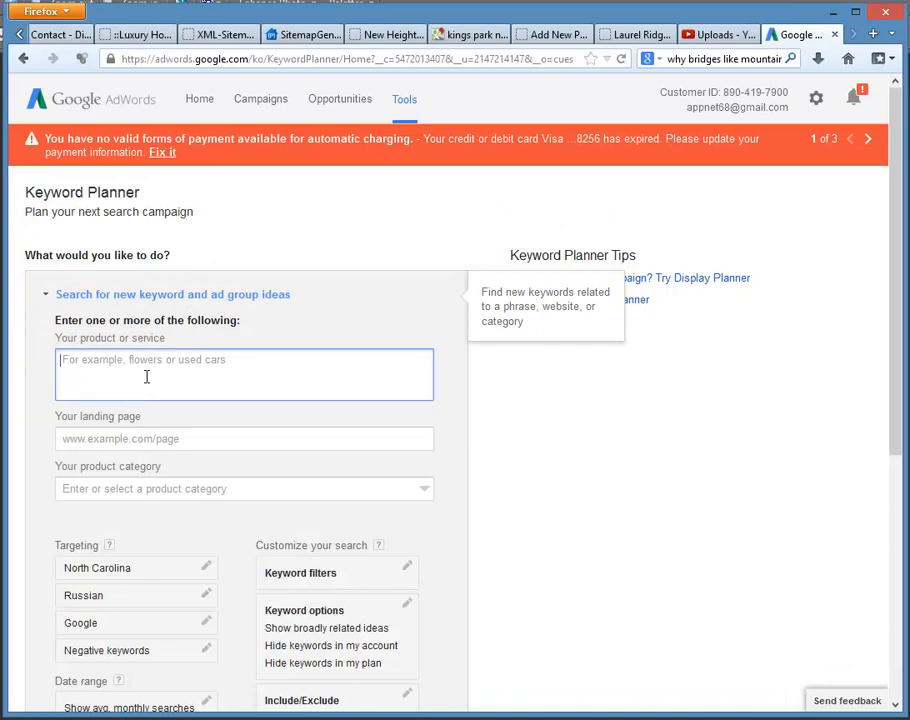
type("wedding pla")
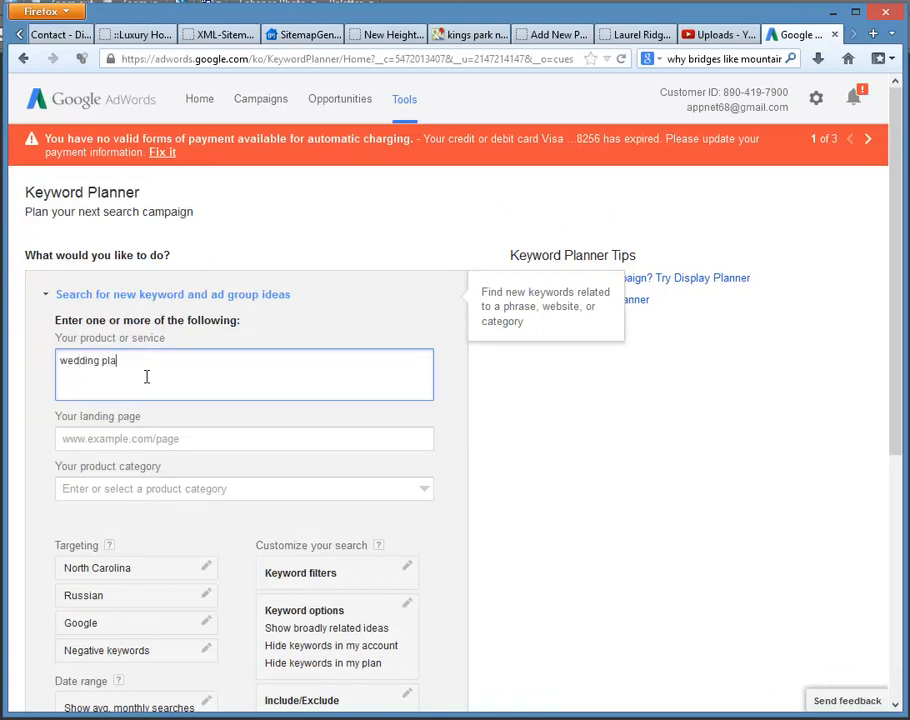
type("nning tips")
scroll(219, 632, "down", 3)
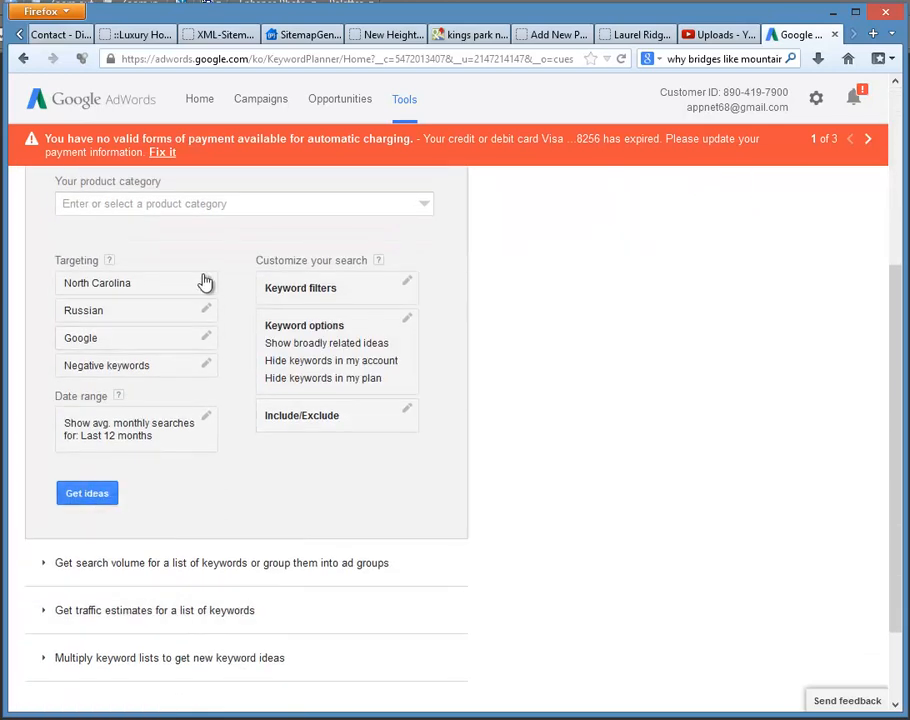
left_click(86, 494)
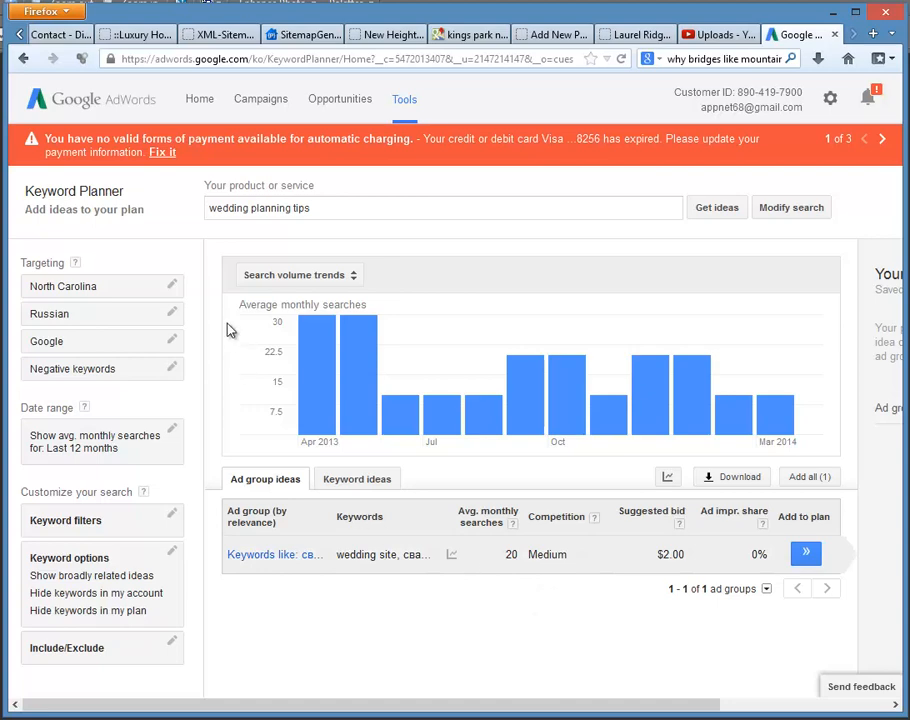
Step: Remove North Carolina from the location targeting and display the keyword ideas for all locations
left_click(173, 287)
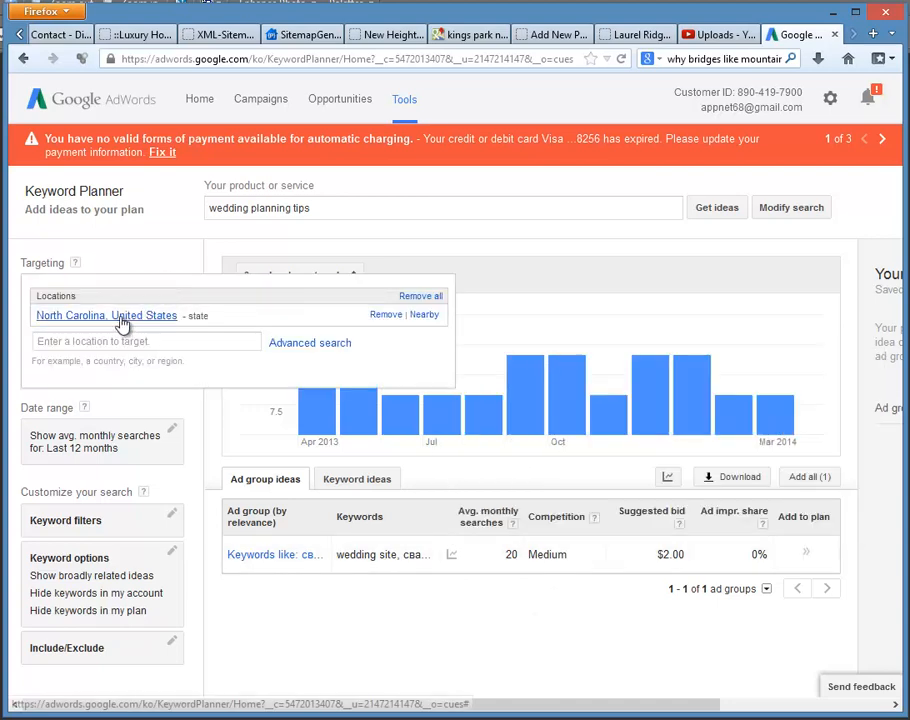
left_click(383, 316)
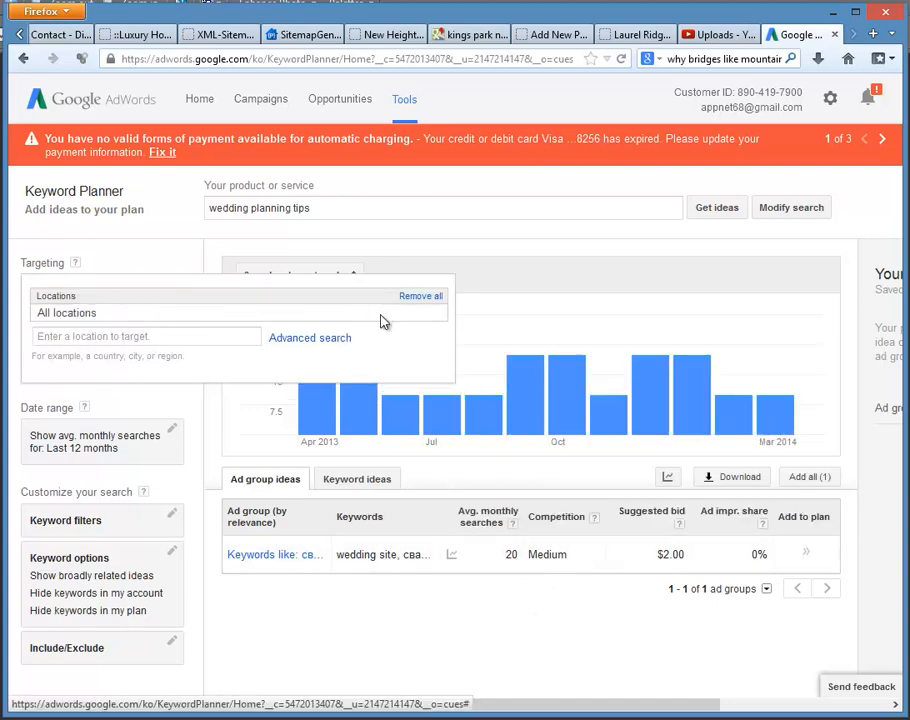
left_click(537, 277)
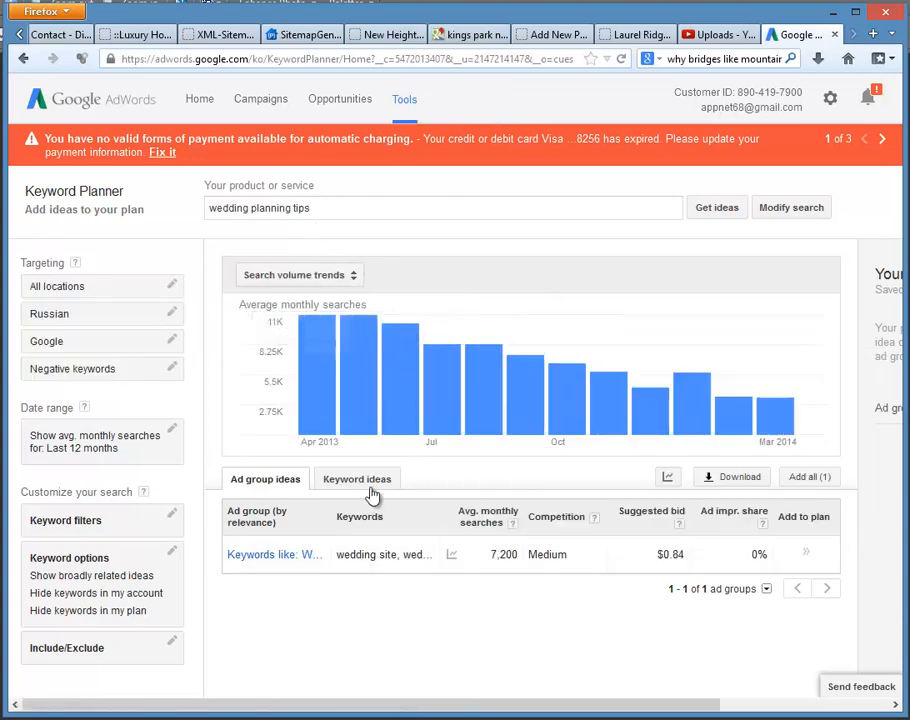
left_click(359, 479)
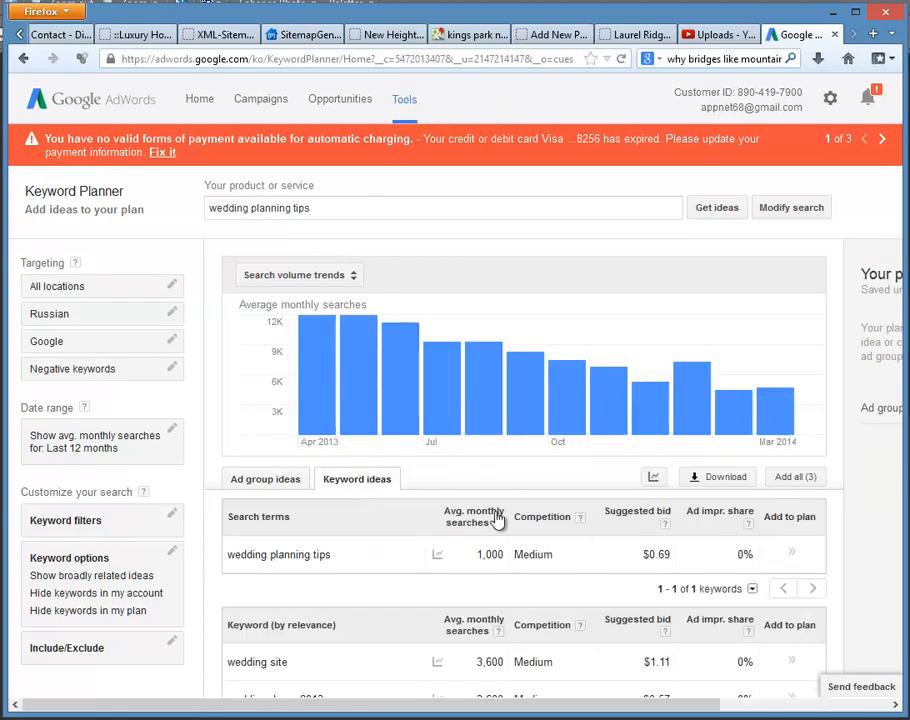
scroll(519, 540, "down", 1)
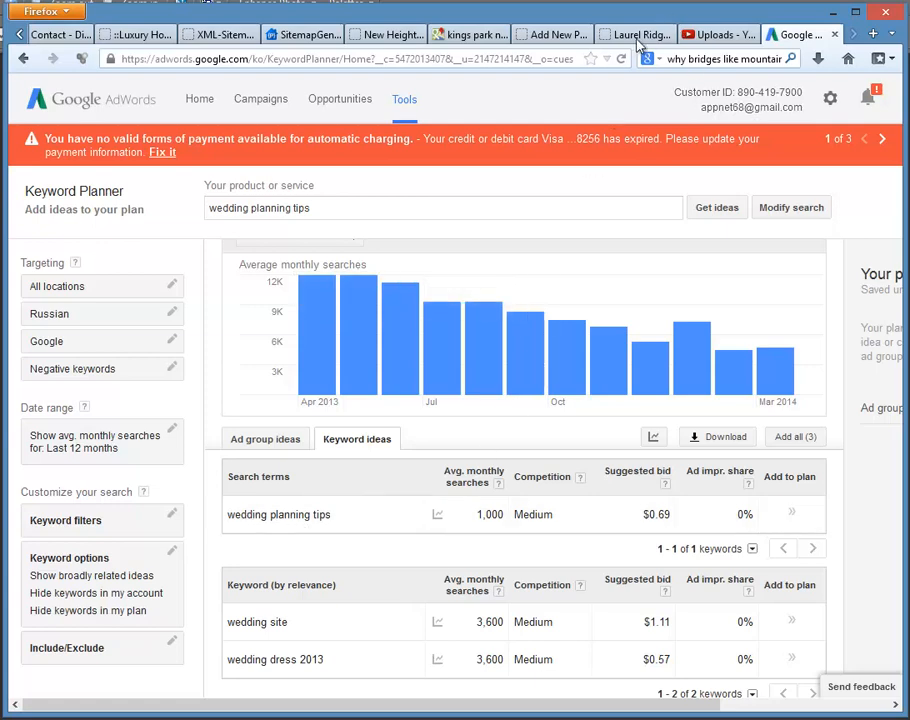
Step: Copy the phrase "wedding planning tips" from the Keyword Planner's product or service field
left_click(549, 34)
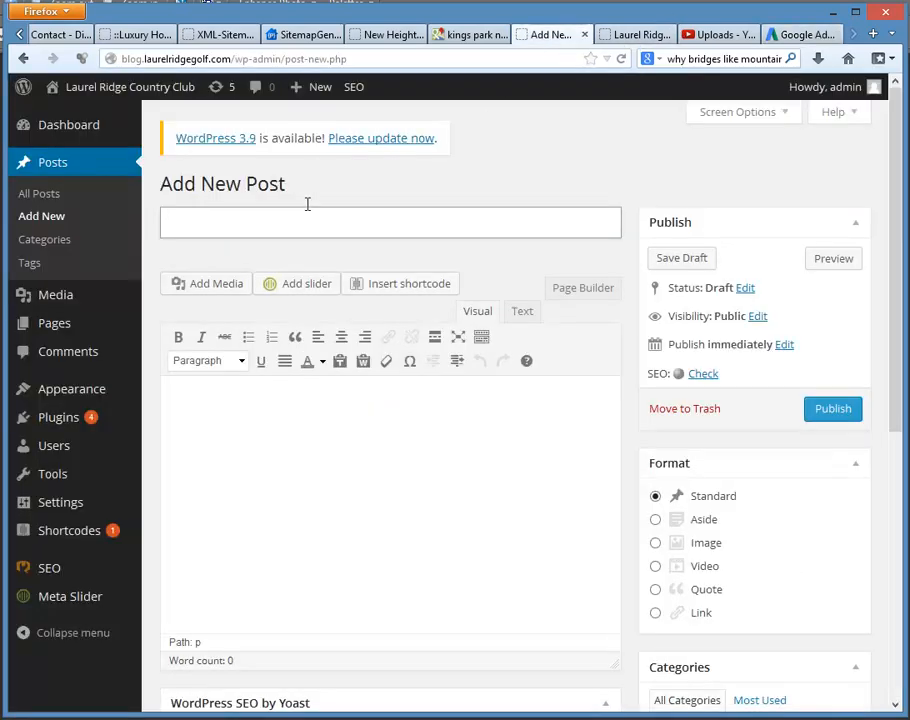
left_click(795, 34)
left_click_drag(310, 207, 174, 201)
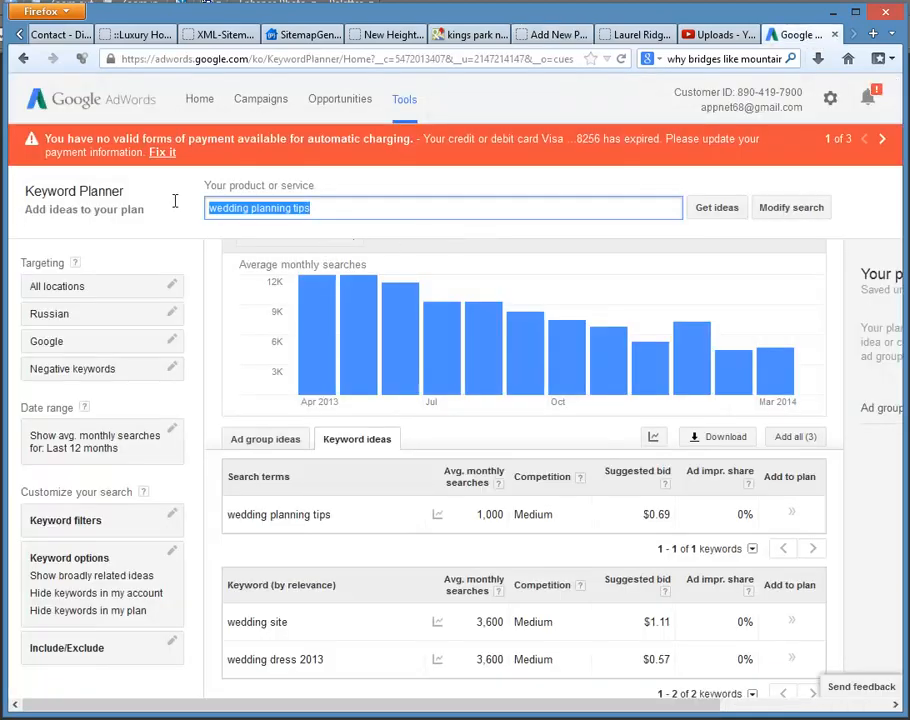
right_click(272, 203)
left_click(307, 260)
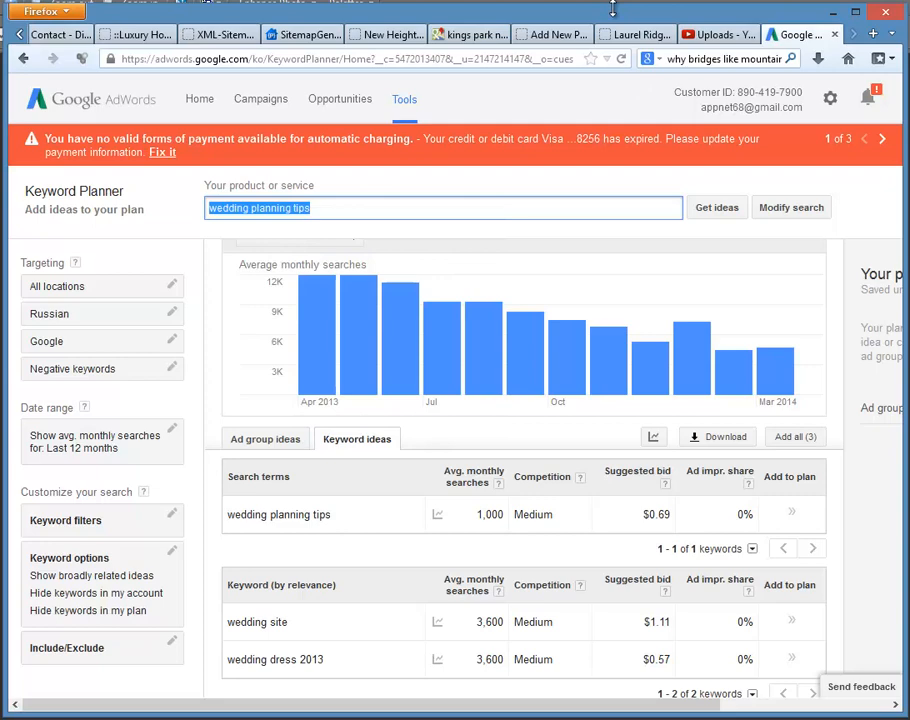
Step: Switch to the WordPress Add New Post page and paste the copied phrase "wedding planning tips" as the post title
left_click(540, 34)
left_click(200, 227)
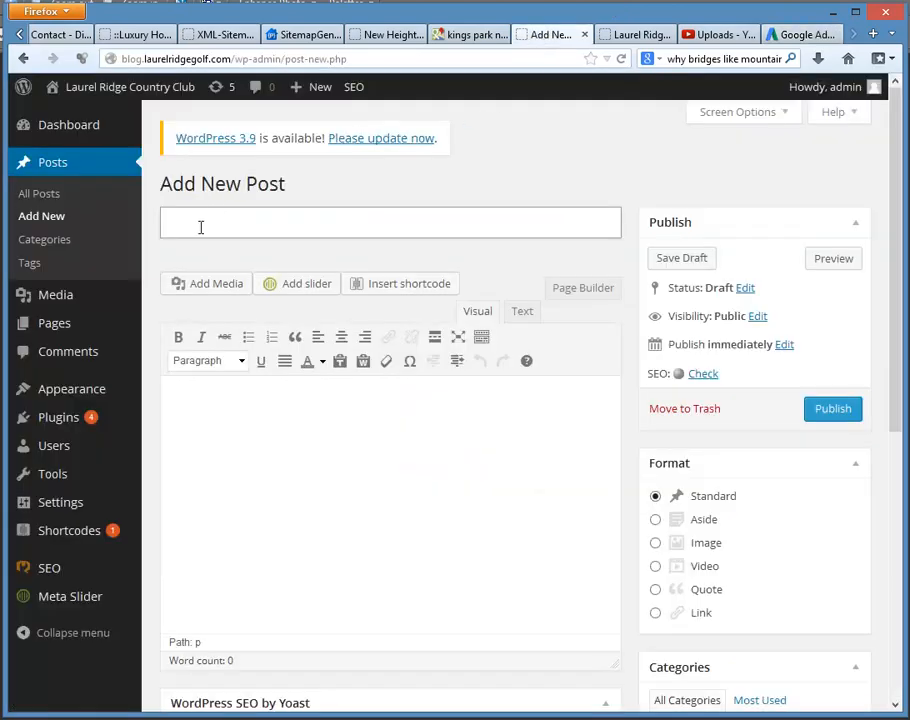
key("ctrl+v")
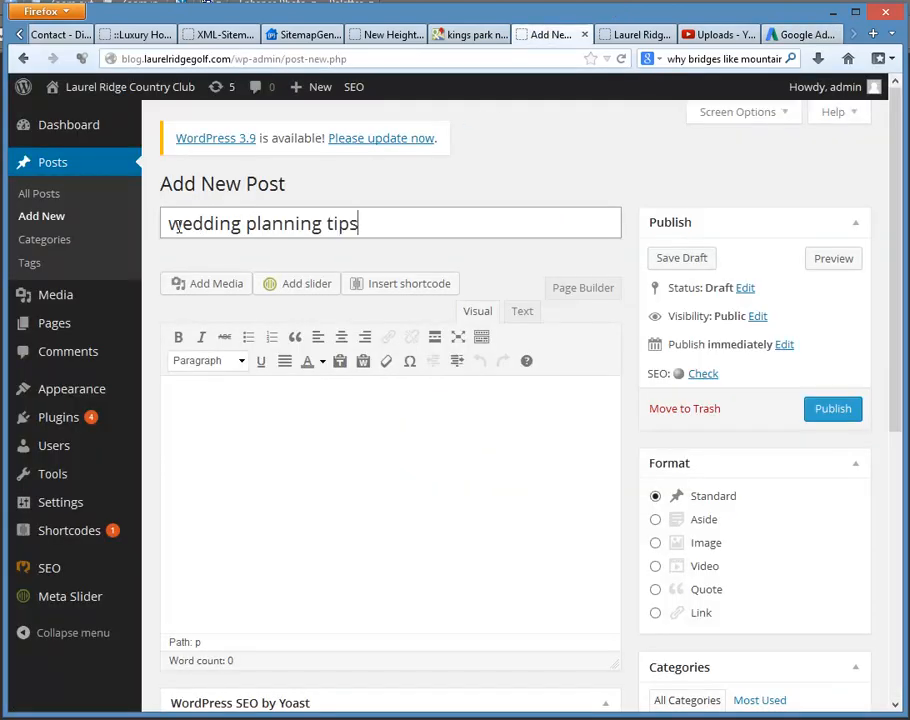
Step: Capitalize the first letter of each word in the post title so it reads "Wedding Planning Tips"
key("Home")
key("Delete")
type("W")
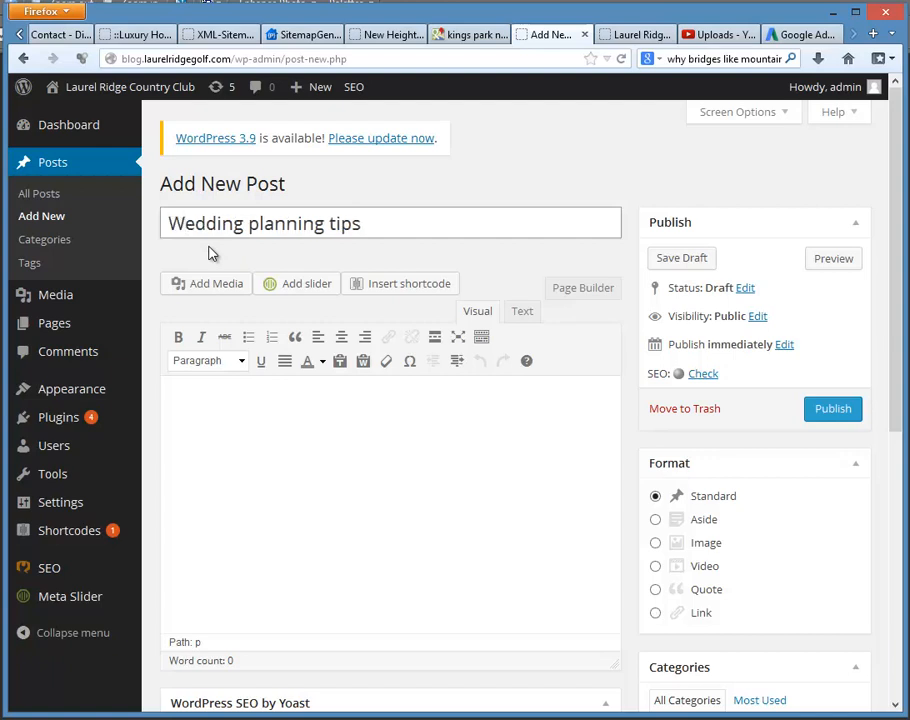
key("Right")
key("Right")
key("Right")
key("Right")
key("Right")
key("BackSpace")
type("P")
key("Right")
key("Right")
key("Right")
key("Right")
key("Right")
key("Right")
key("BackSpace")
type("T")
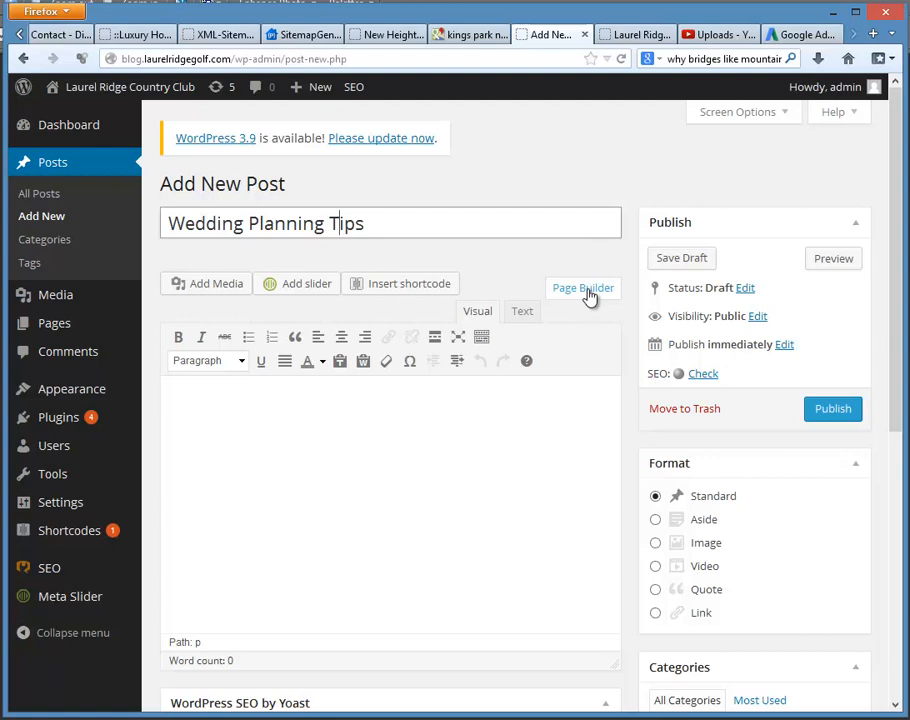
left_click(300, 464)
type("mjkjskkl")
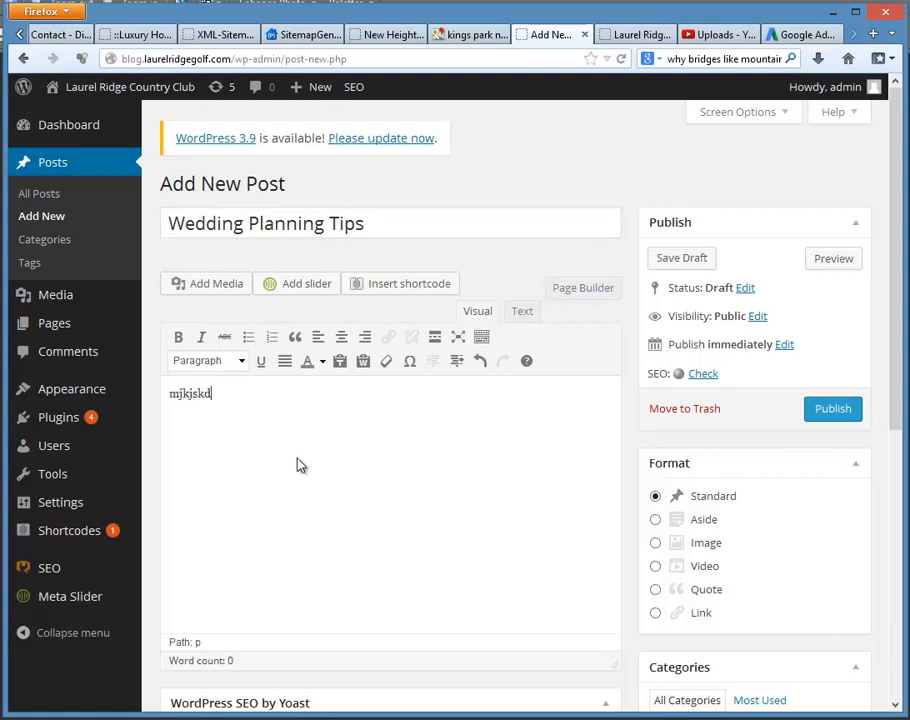
key("BackSpace")
key("BackSpace")
key("BackSpace")
key("BackSpace")
key("BackSpace")
key("BackSpace")
key("BackSpace")
key("BackSpace")
Step: Switch the post content to Page Builder and add a Visual Editor widget to it
left_click(600, 292)
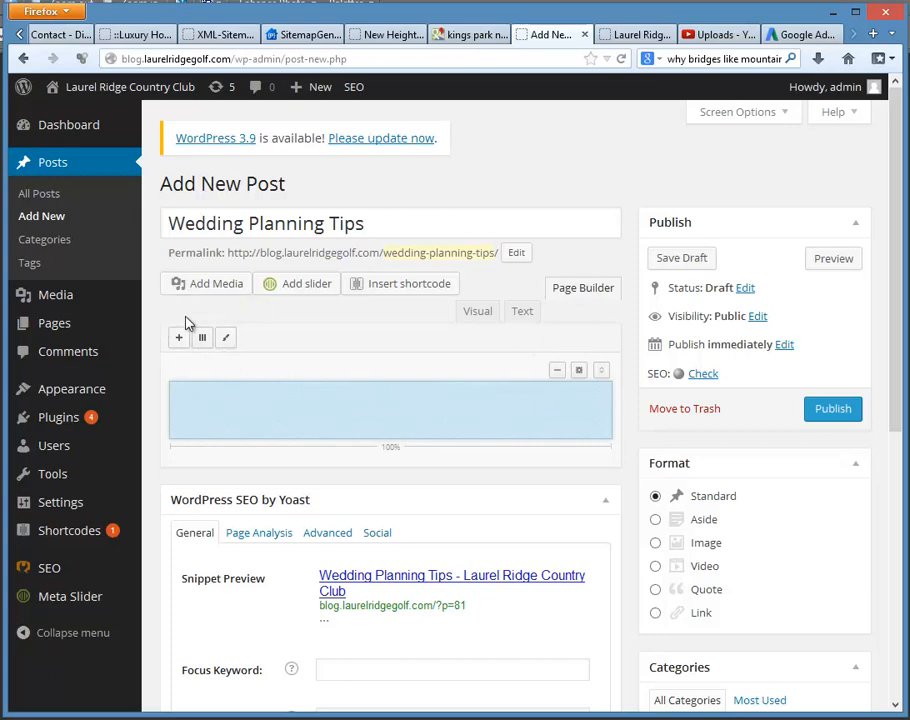
left_click(180, 341)
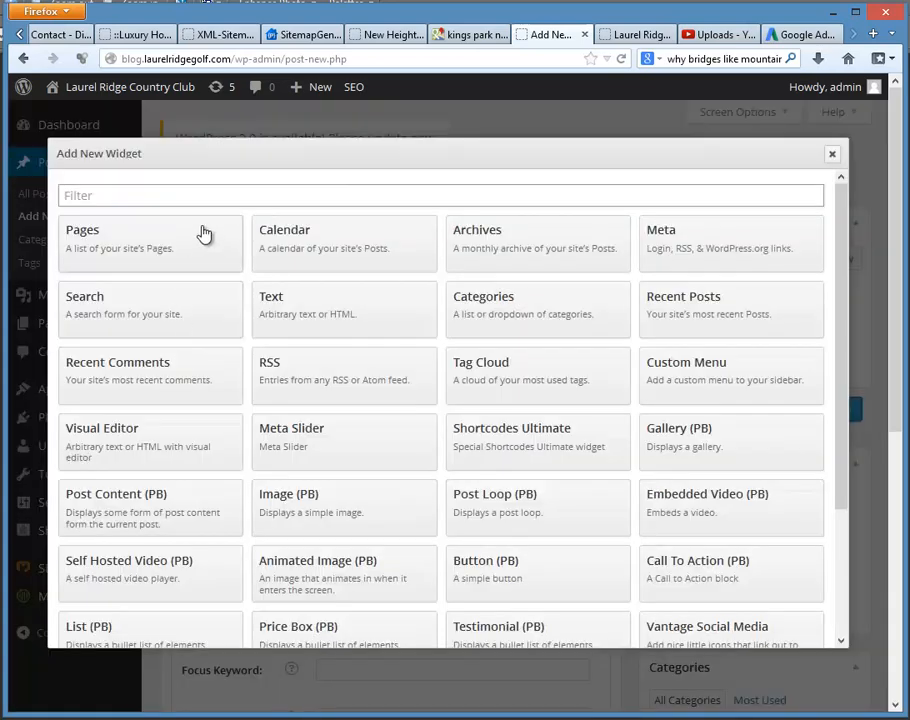
scroll(535, 320, "down", 2)
scroll(533, 323, "down", 3)
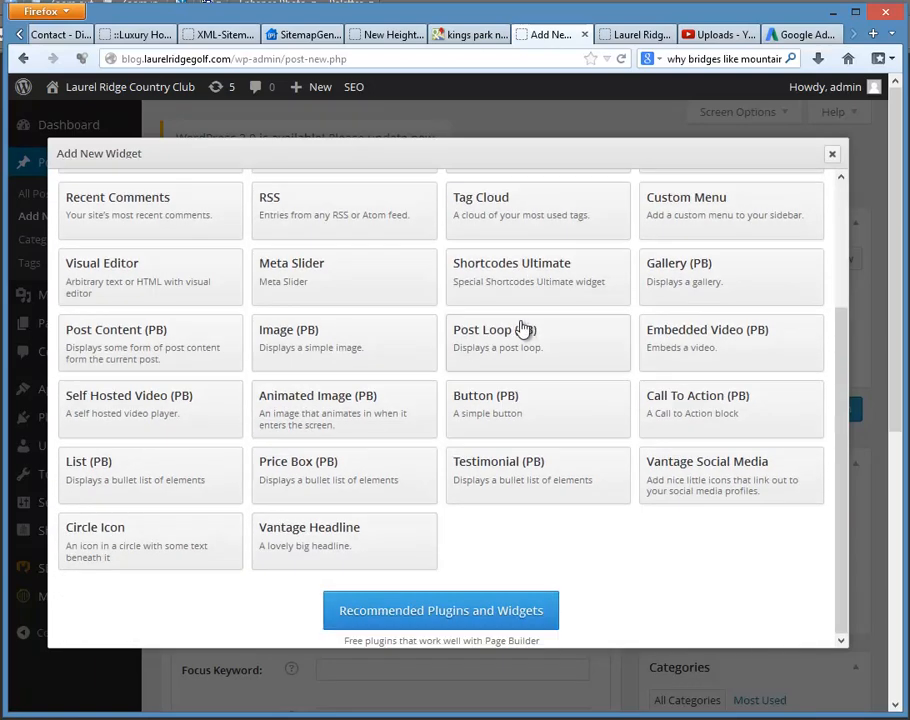
left_click(101, 278)
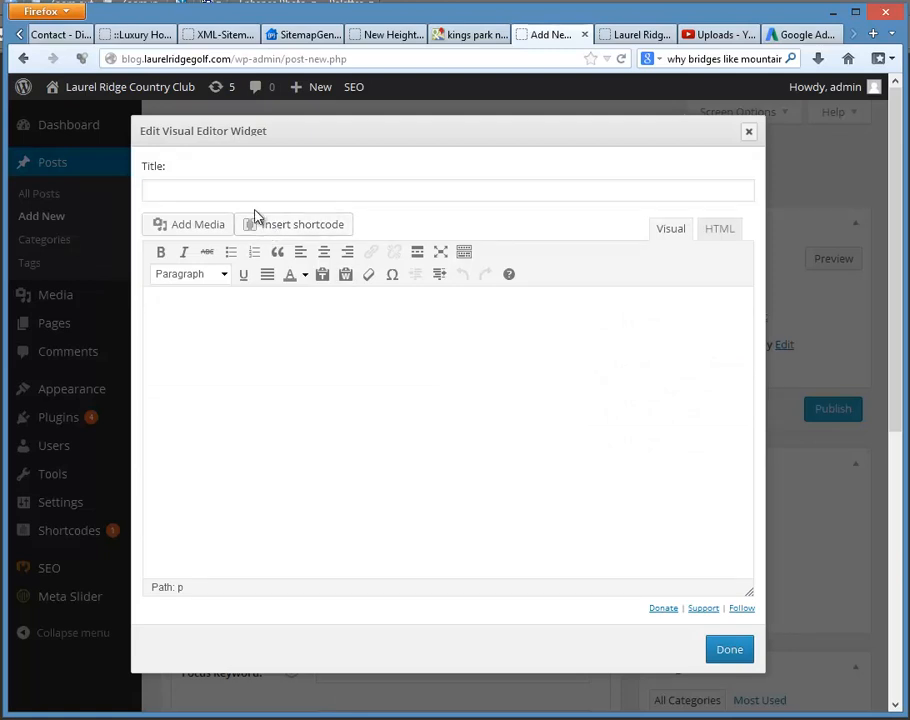
left_click(222, 192)
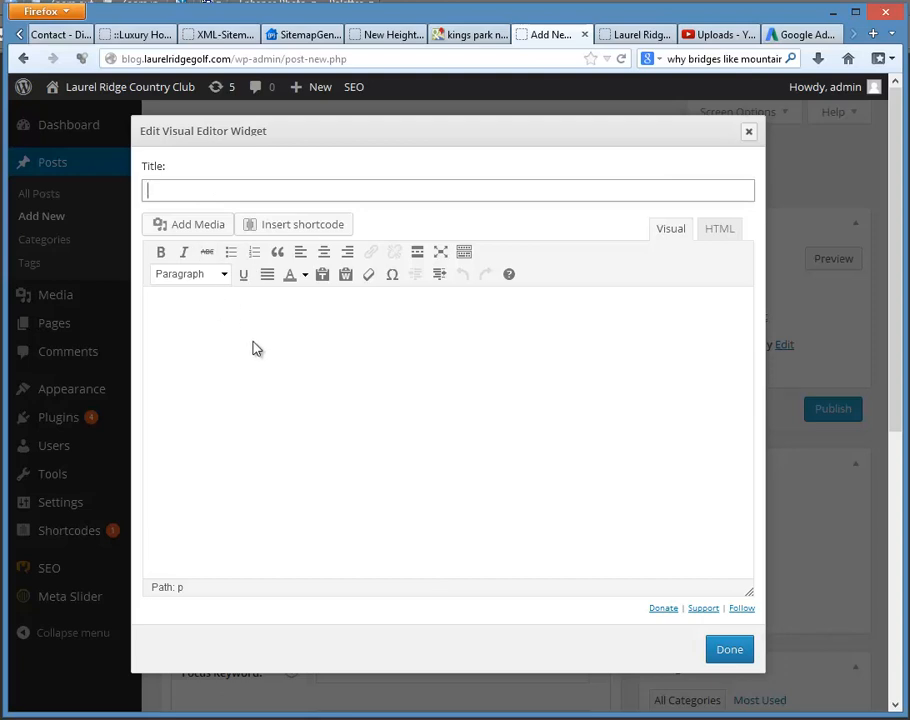
left_click(280, 350)
left_click(187, 192)
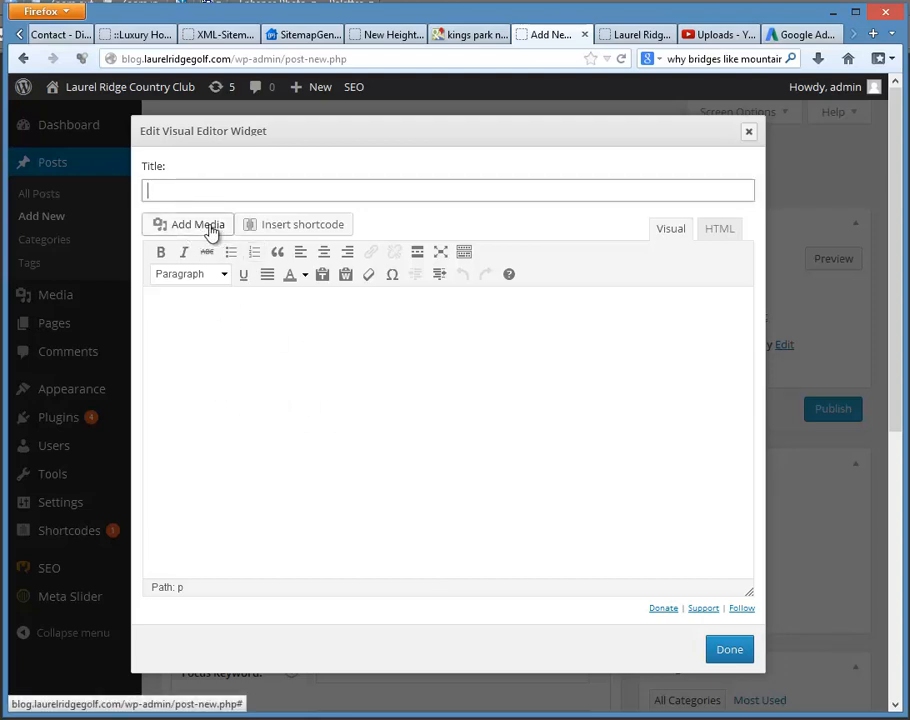
left_click(206, 340)
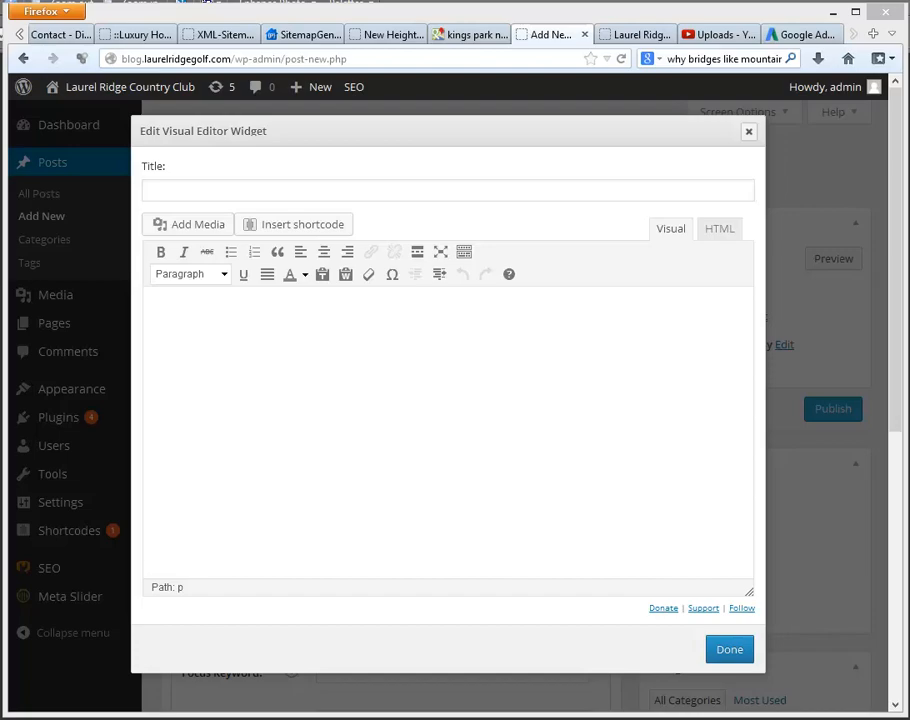
Step: Copy the entire wedding article from the timbalkeMayoffer file in Notepad and paste it into the Visual Editor widget's body
left_click_drag(908, 134, 475, 110)
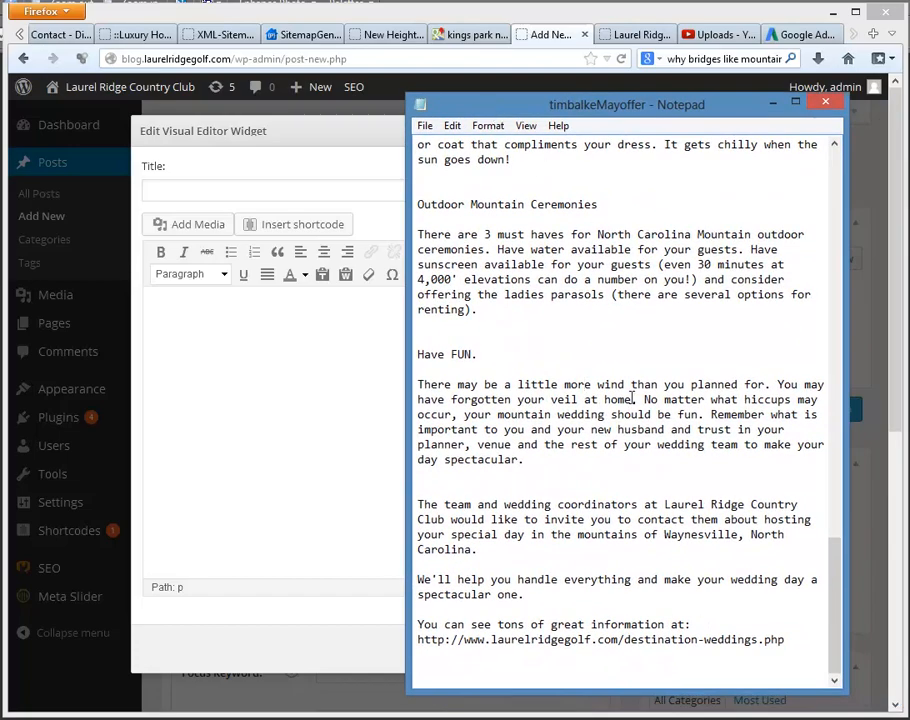
left_click_drag(786, 640, 527, 460)
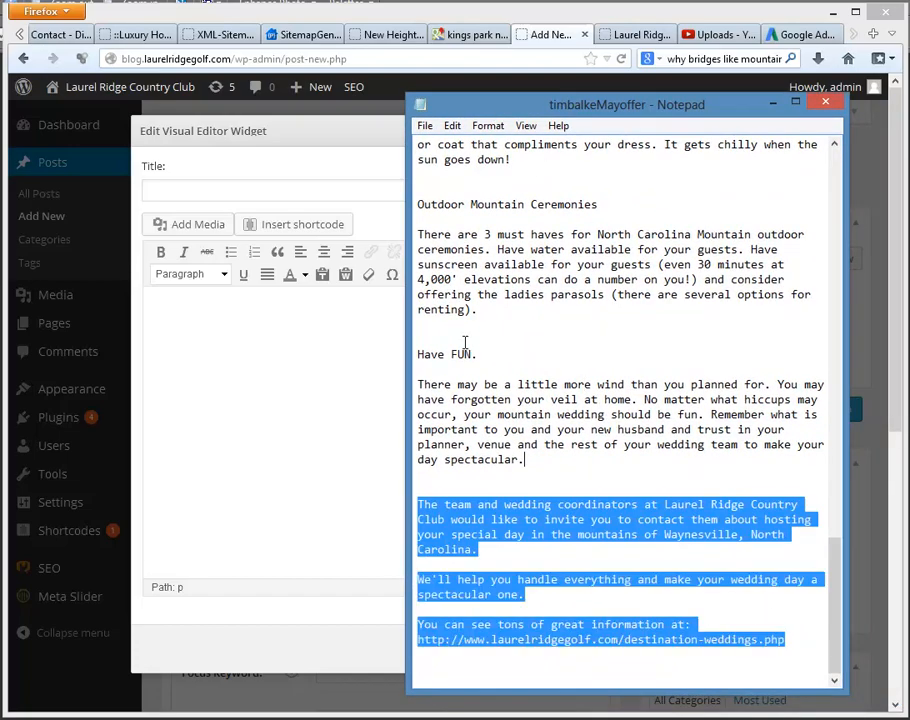
left_click_drag(464, 343, 413, 145)
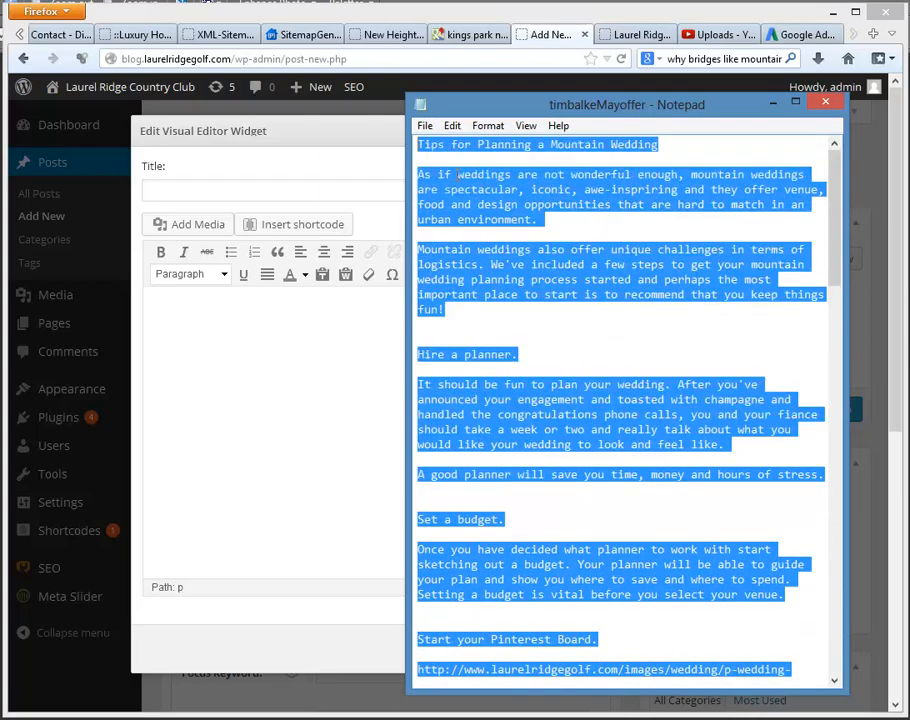
right_click(474, 188)
left_click(495, 236)
left_click(248, 365)
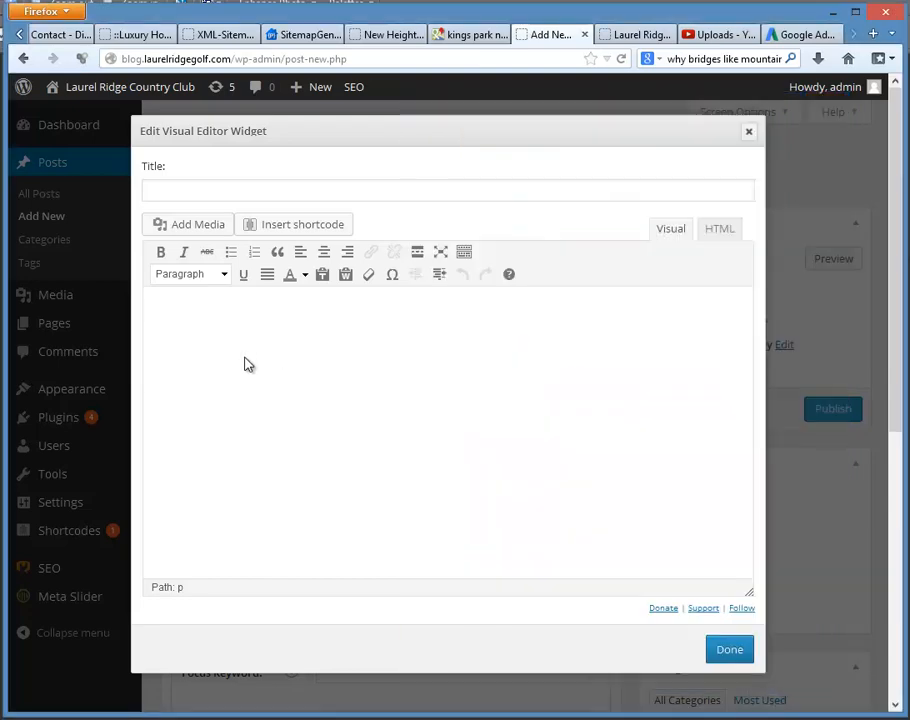
key("ctrl+v")
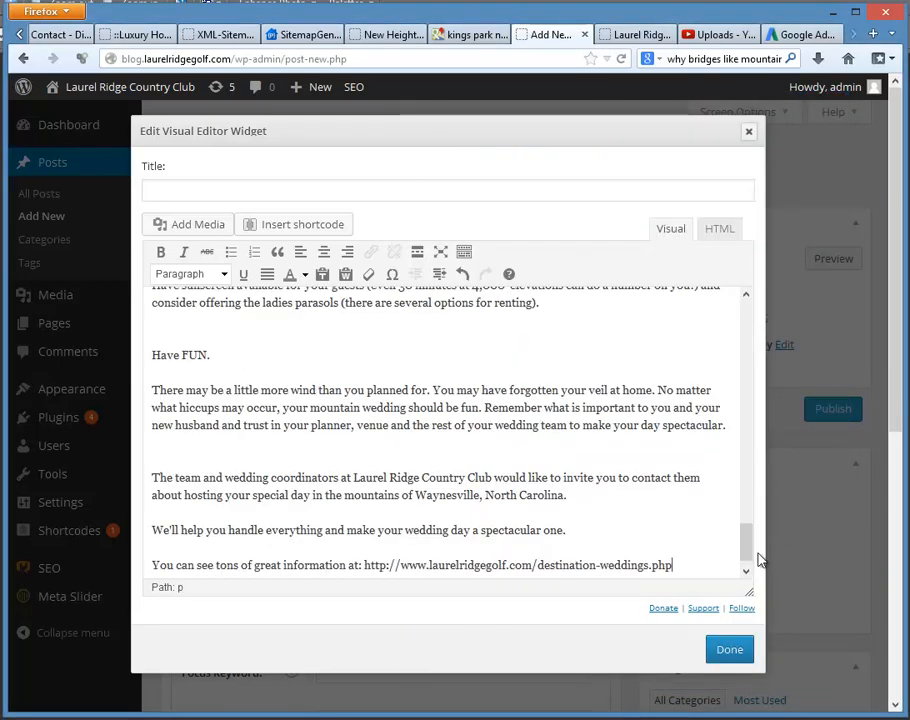
Step: Move the line "Tips for Planning a Mountain Wedding" from the body to the widget's title and remove the empty space above the first paragraph
left_click_drag(746, 541, 757, 304)
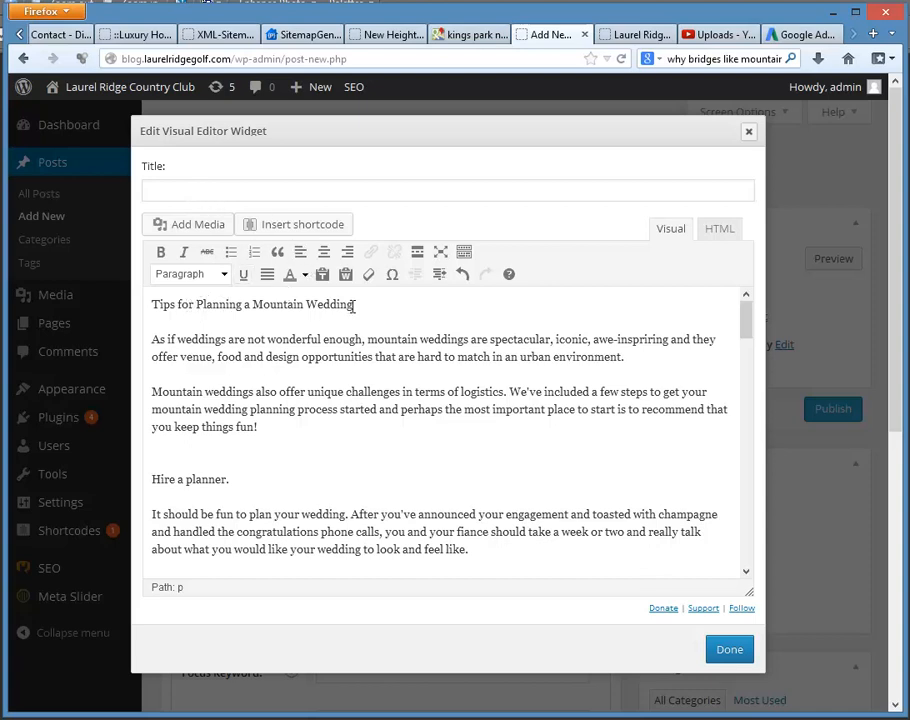
left_click_drag(353, 306, 148, 304)
right_click(182, 308)
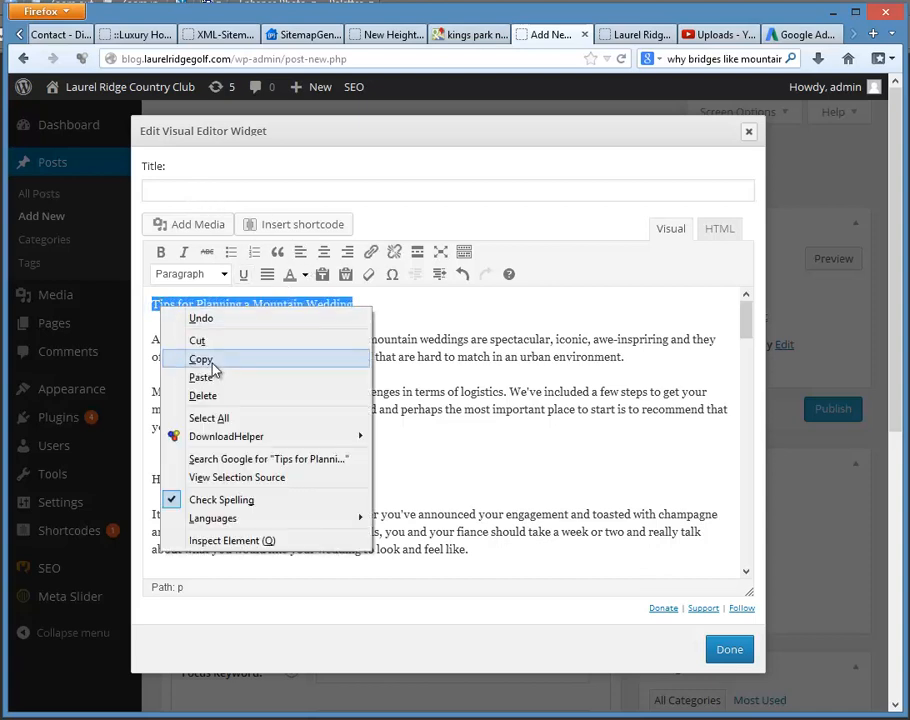
left_click(198, 340)
left_click(177, 192)
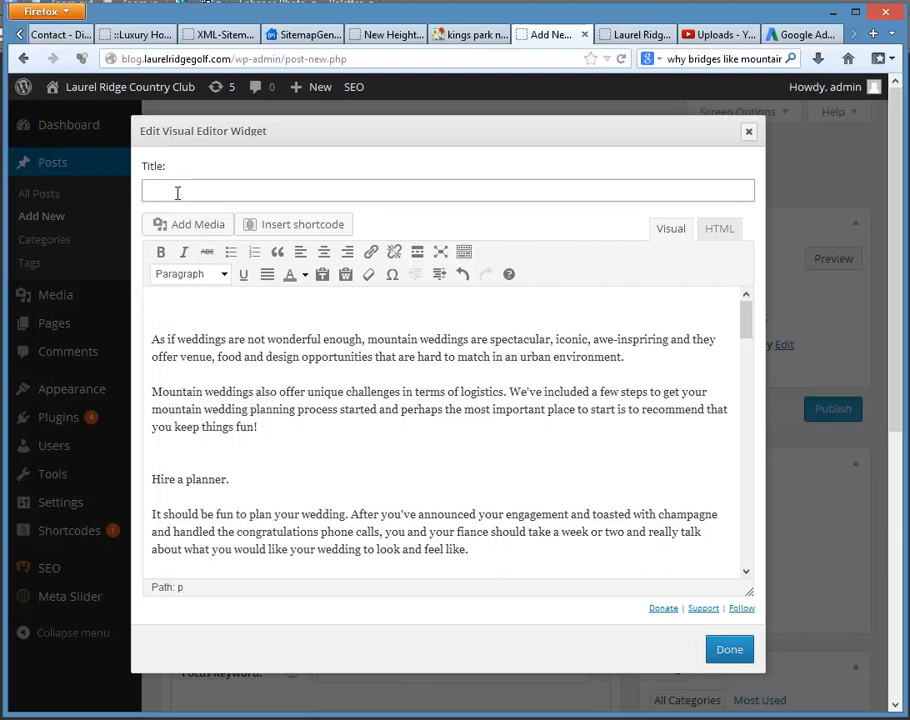
key("ctrl+v")
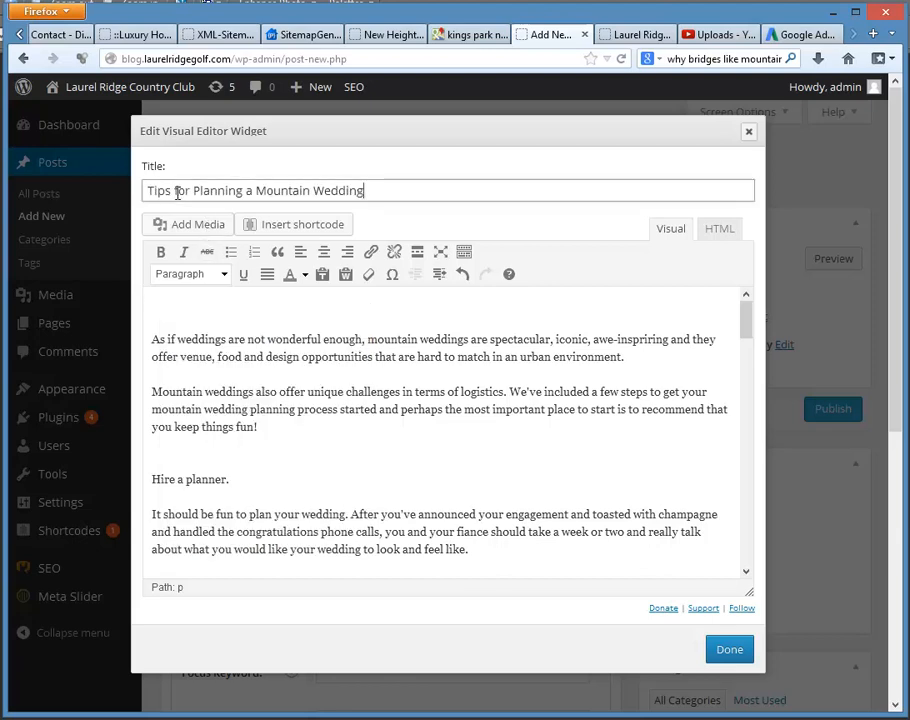
left_click(161, 340)
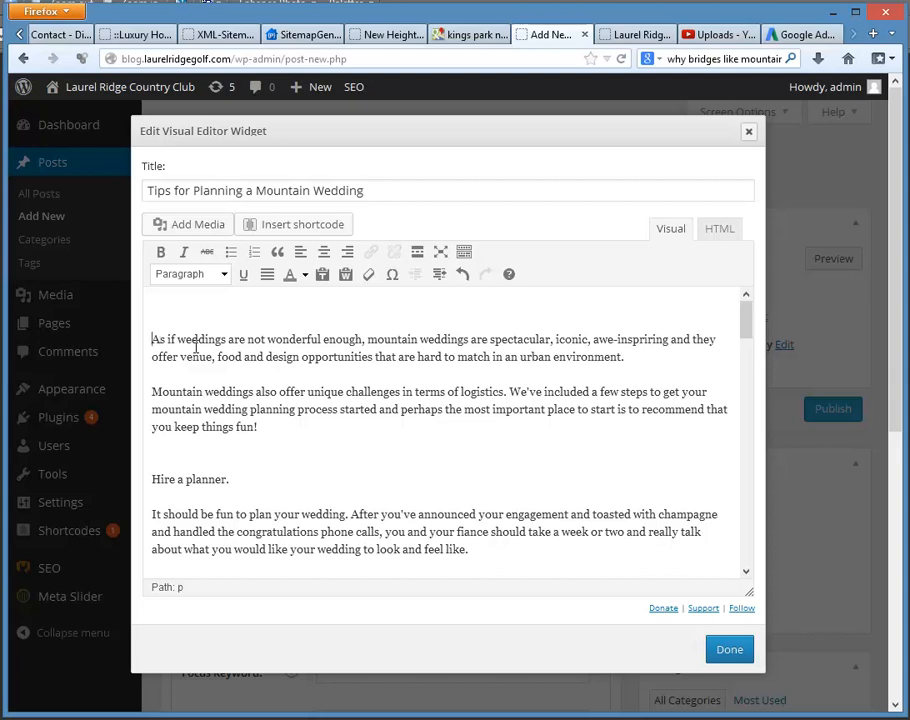
key("BackSpace")
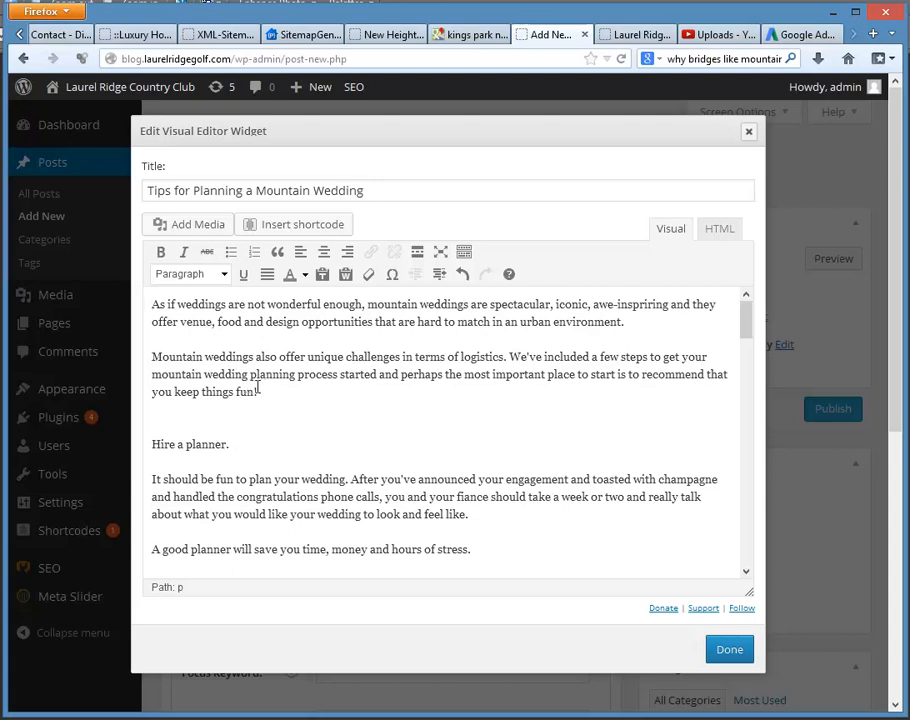
Step: Try bold formatting on the "Hire a planner." line and take it off again
left_click_drag(230, 444, 142, 450)
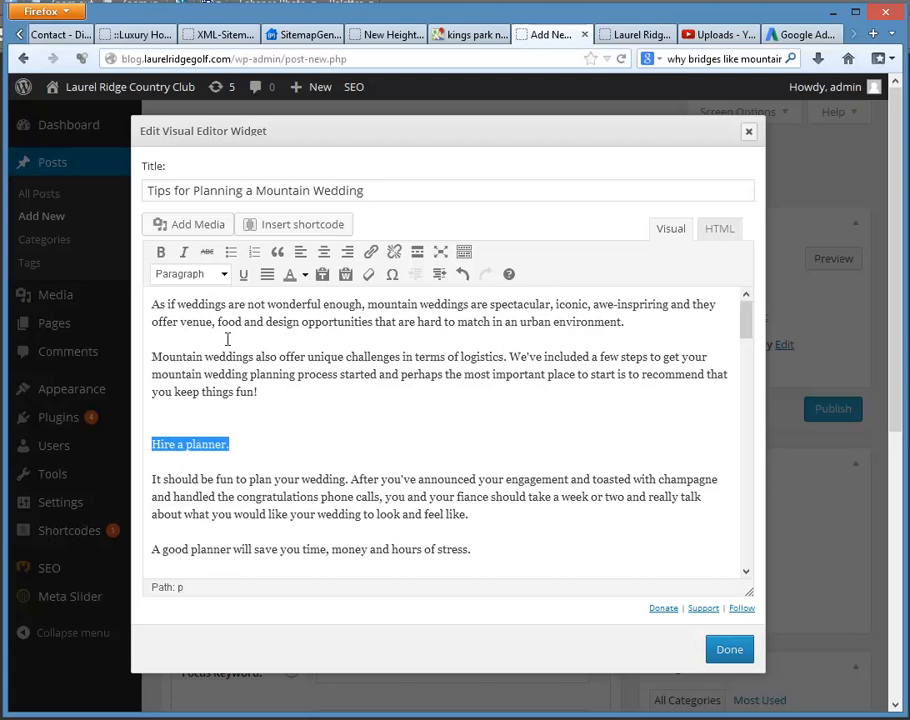
left_click(161, 251)
left_click(233, 479)
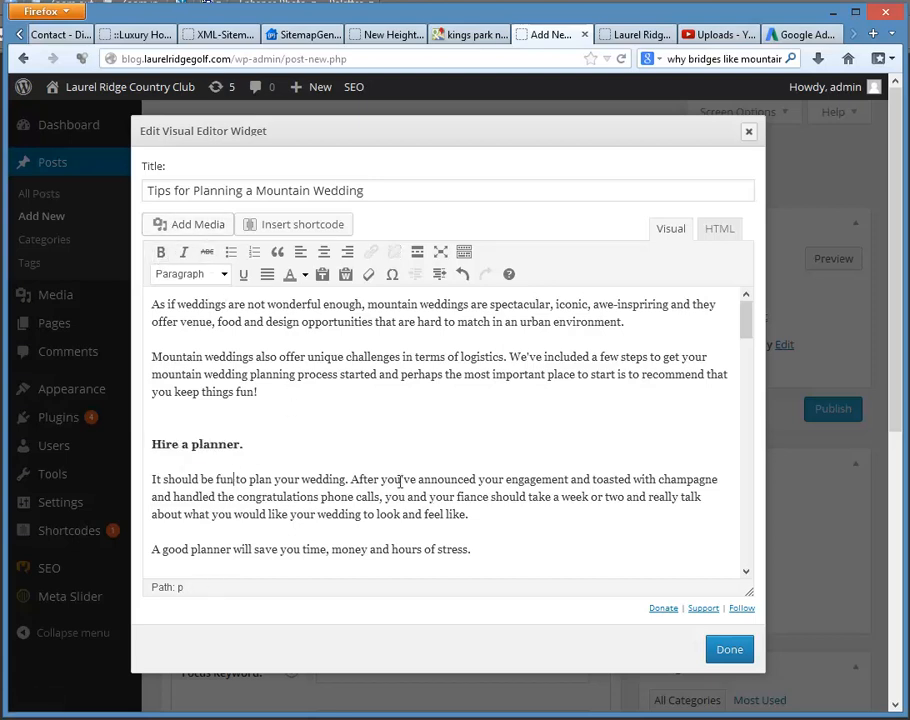
left_click_drag(245, 444, 140, 444)
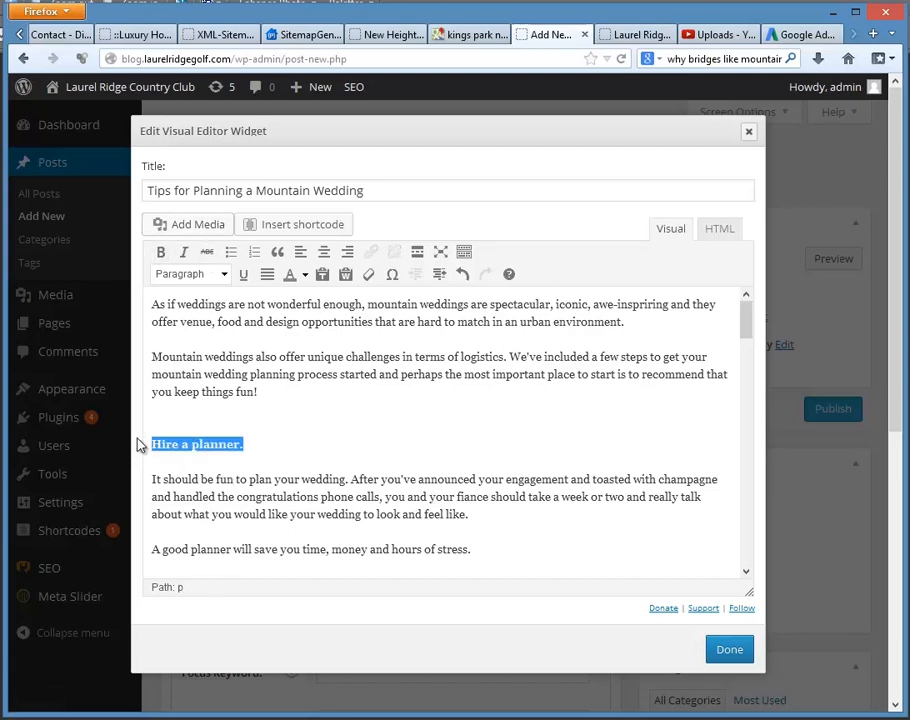
left_click(161, 252)
left_click(236, 446)
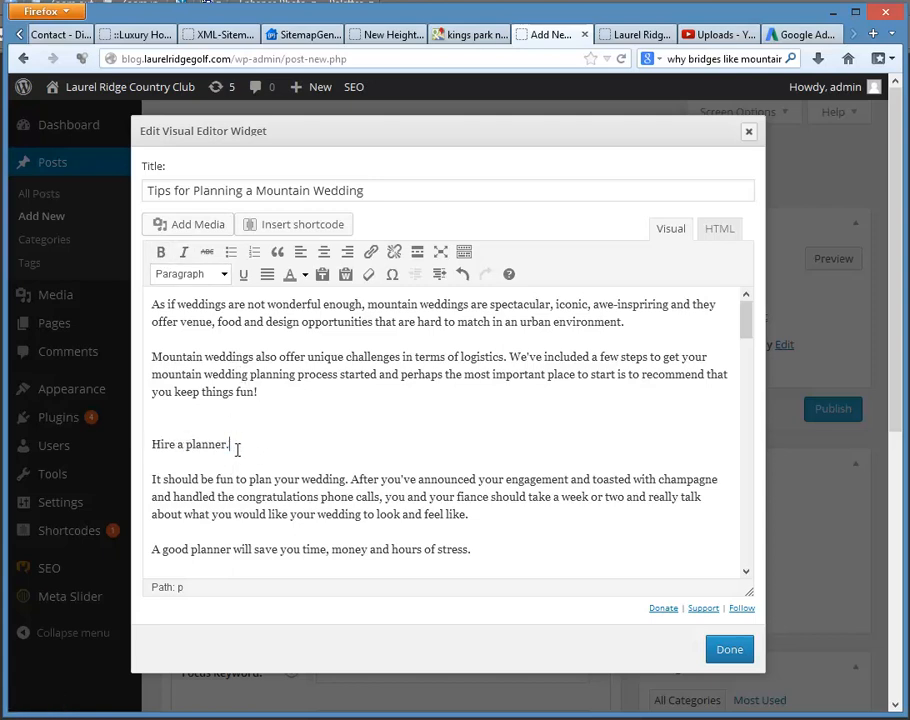
Step: Try the Heading 2 format on the "Hire a planner." line and set the text back to Paragraph
triple_click(161, 447)
left_click(224, 276)
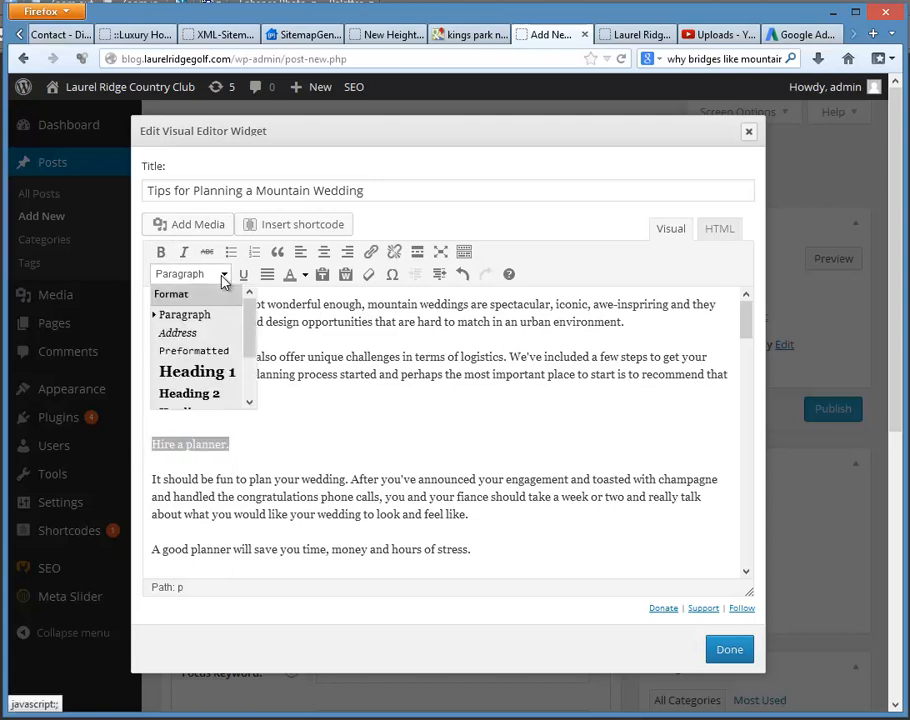
left_click(220, 394)
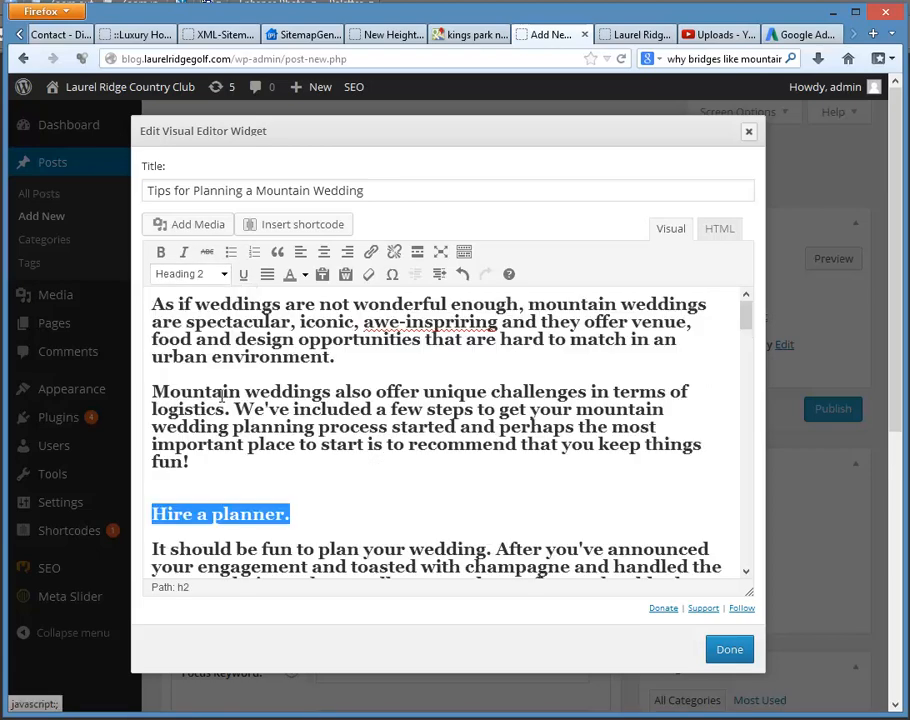
left_click(224, 276)
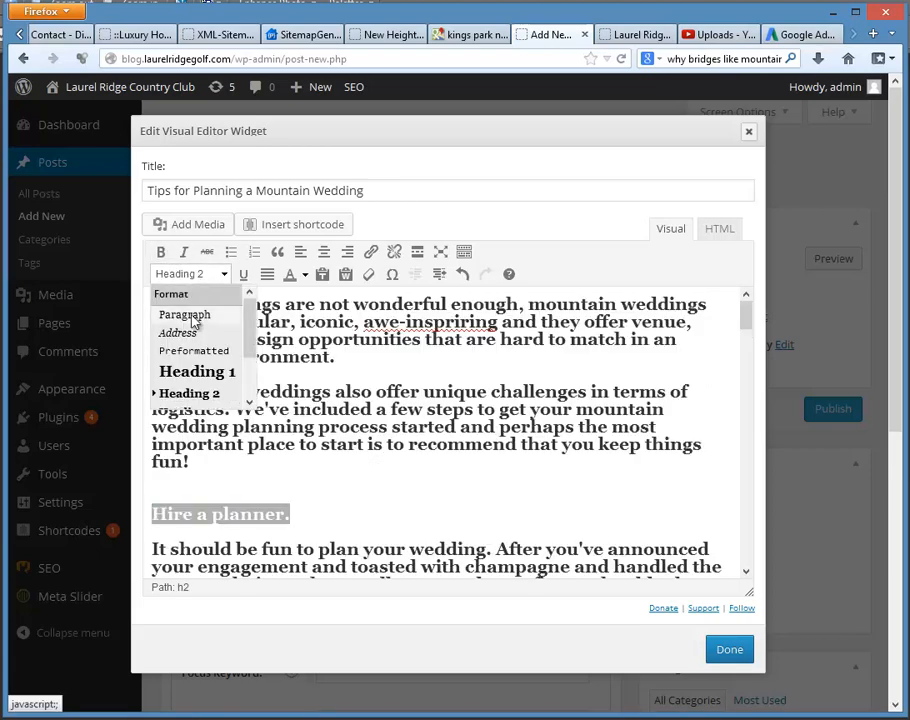
left_click(190, 312)
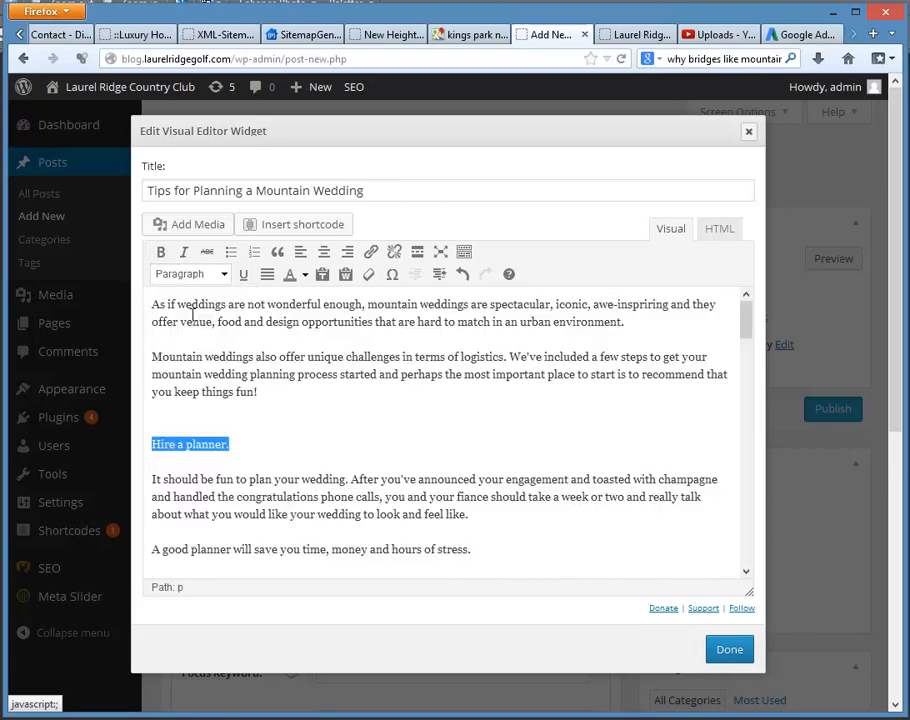
Step: Examine how the "Hire a planner." line and its line breaks are coded in the widget's HTML source and return to the visual view
left_click(301, 455)
triple_click(213, 447)
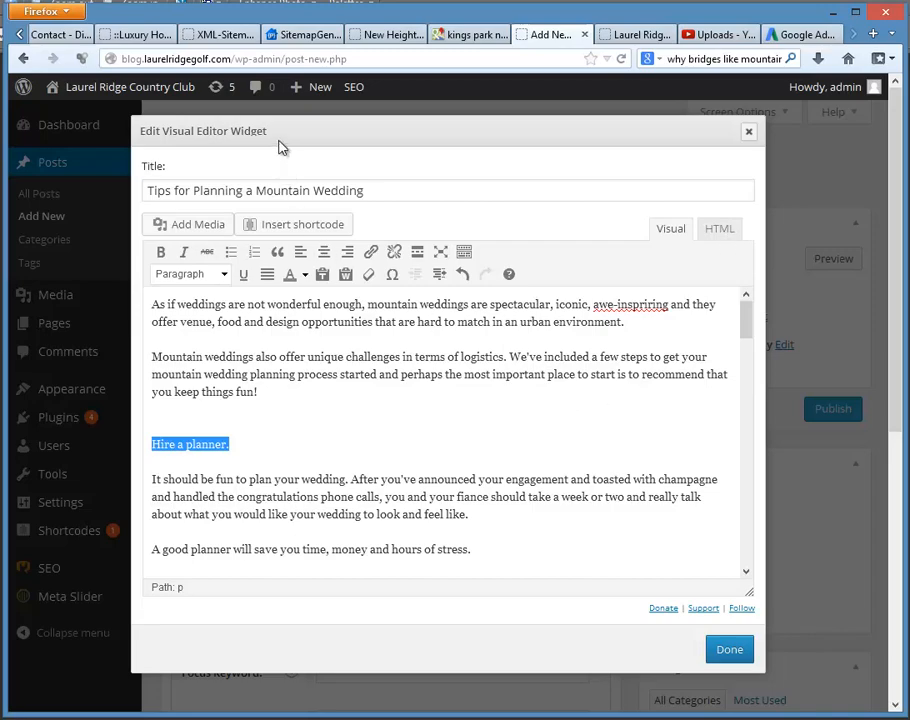
left_click(720, 233)
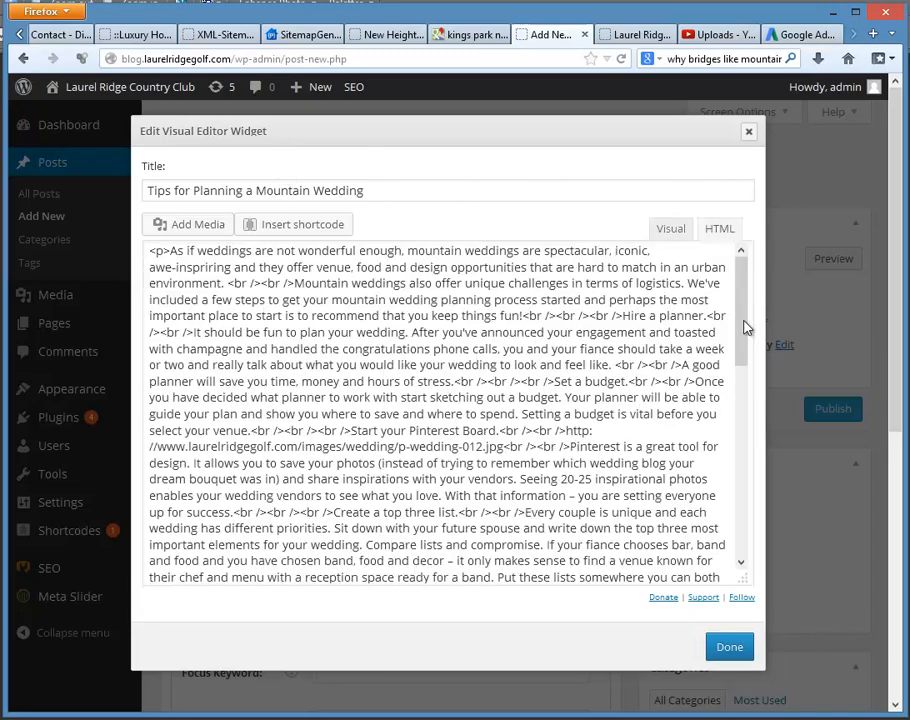
left_click_drag(748, 470, 755, 294)
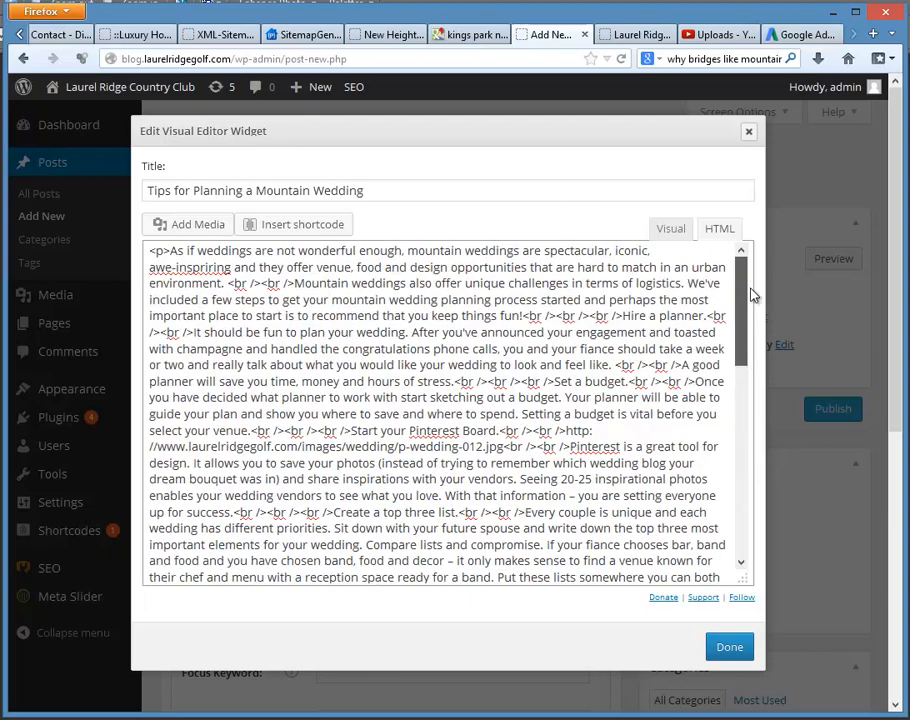
left_click(669, 229)
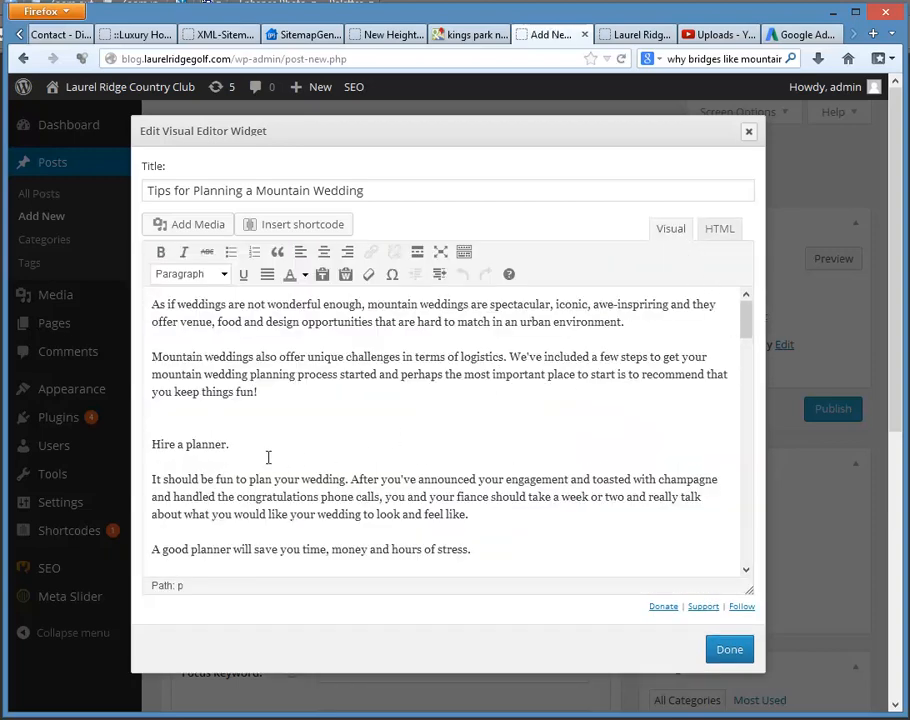
Step: Make the section headings "Hire a planner." and "Set a budget." bold in the widget's article text
triple_click(236, 446)
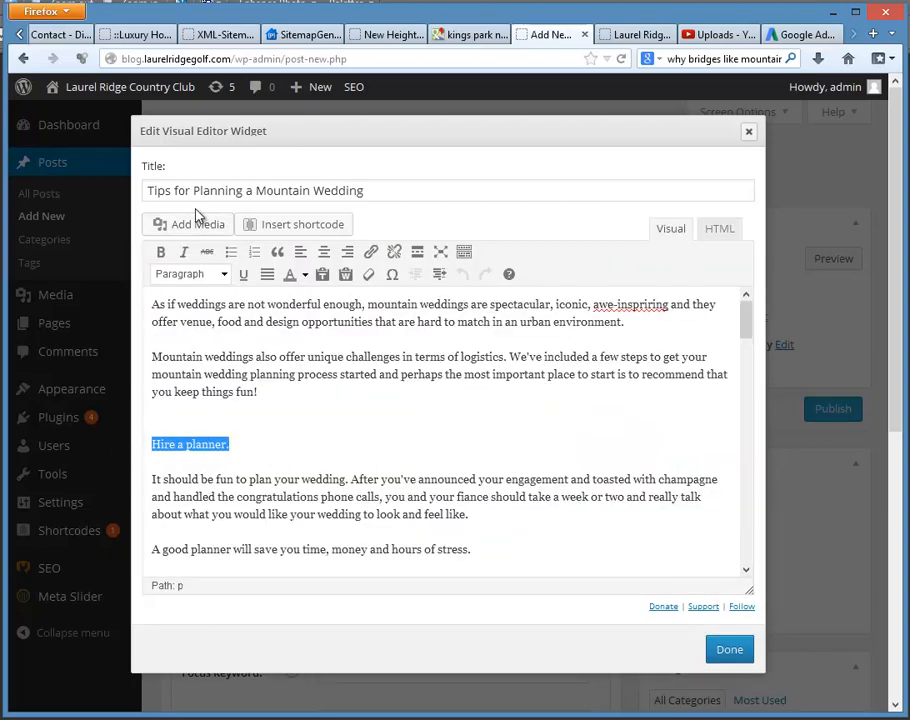
left_click(160, 252)
left_click(286, 469)
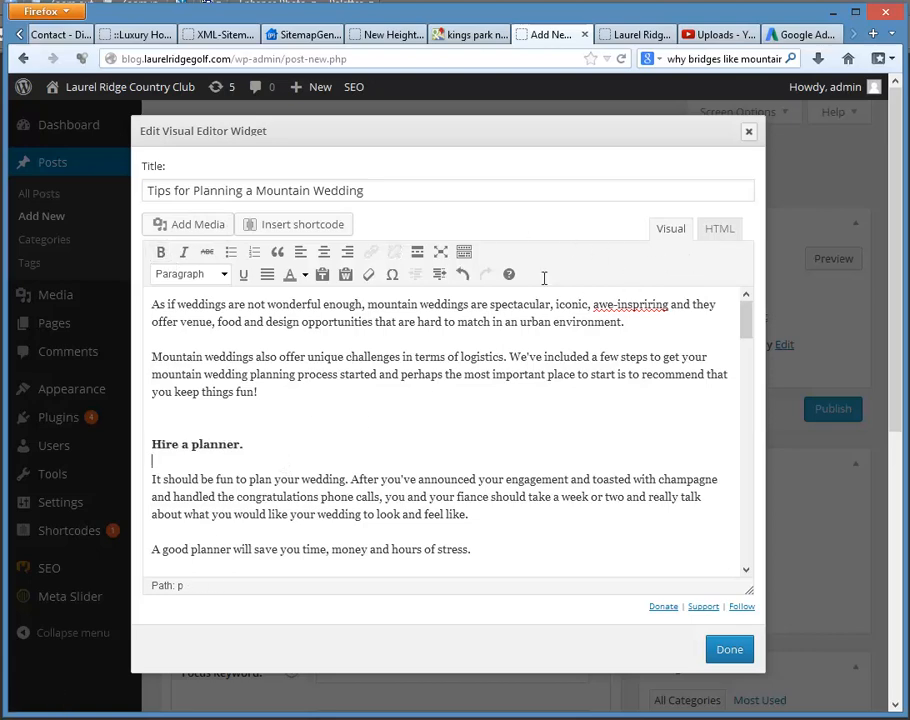
scroll(451, 407, "down", 4)
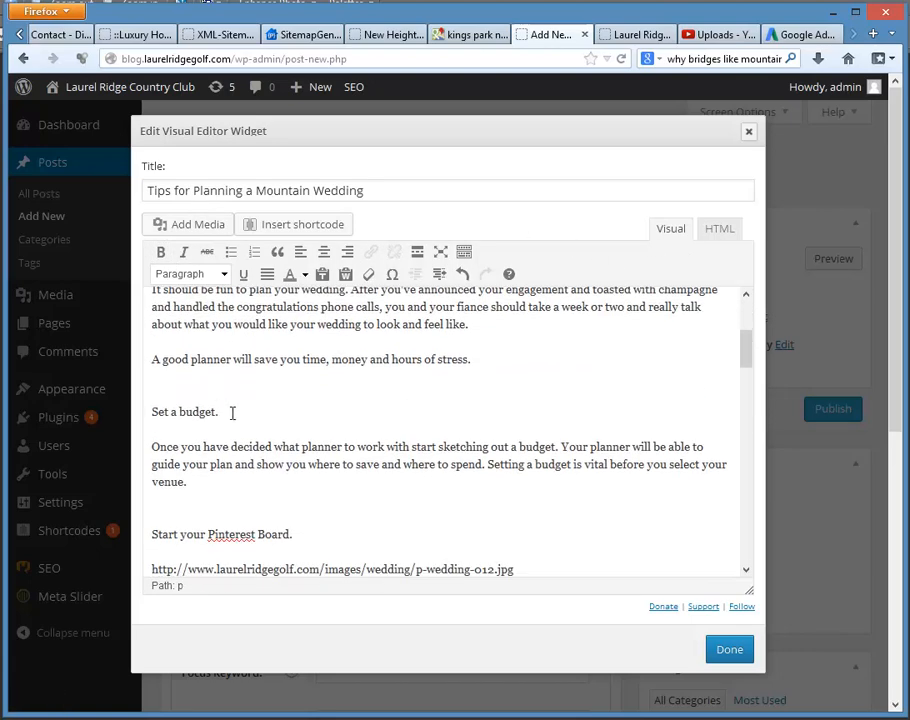
left_click_drag(232, 412, 151, 412)
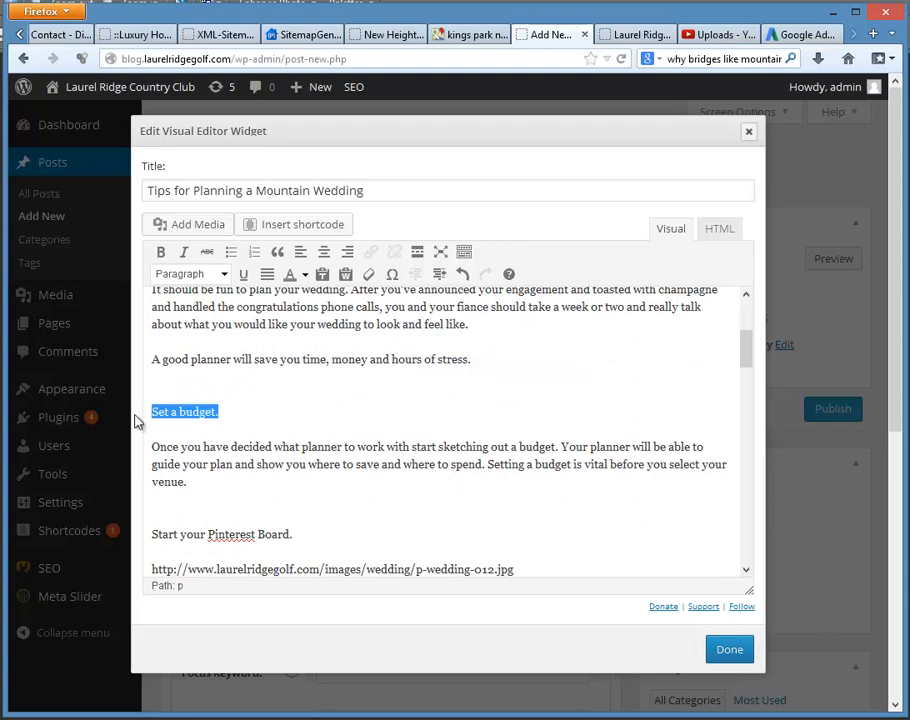
left_click(160, 252)
left_click(281, 446)
Step: Make the section headings "Start your Pinterest Board." and "Create a top three list." bold
scroll(290, 430, "down", 4)
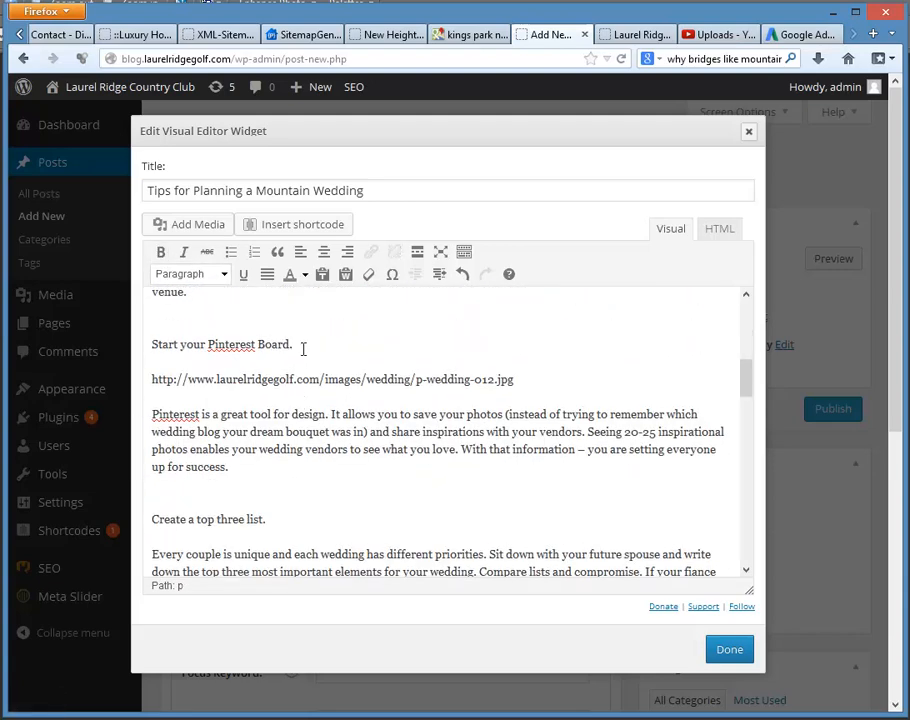
left_click_drag(303, 347, 151, 344)
left_click(160, 252)
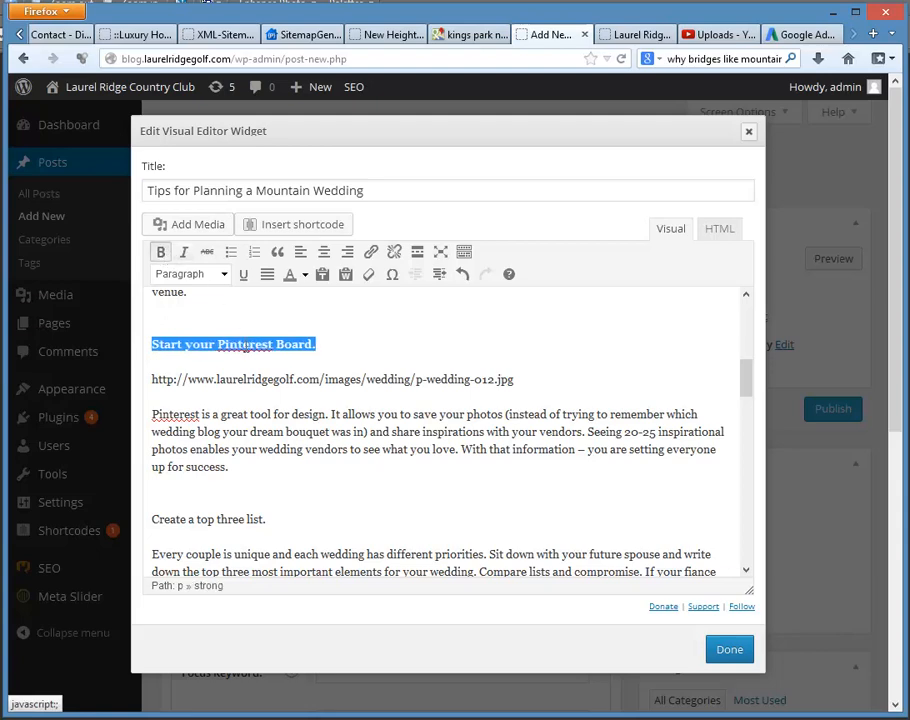
left_click(266, 519)
left_click_drag(266, 519, 151, 519)
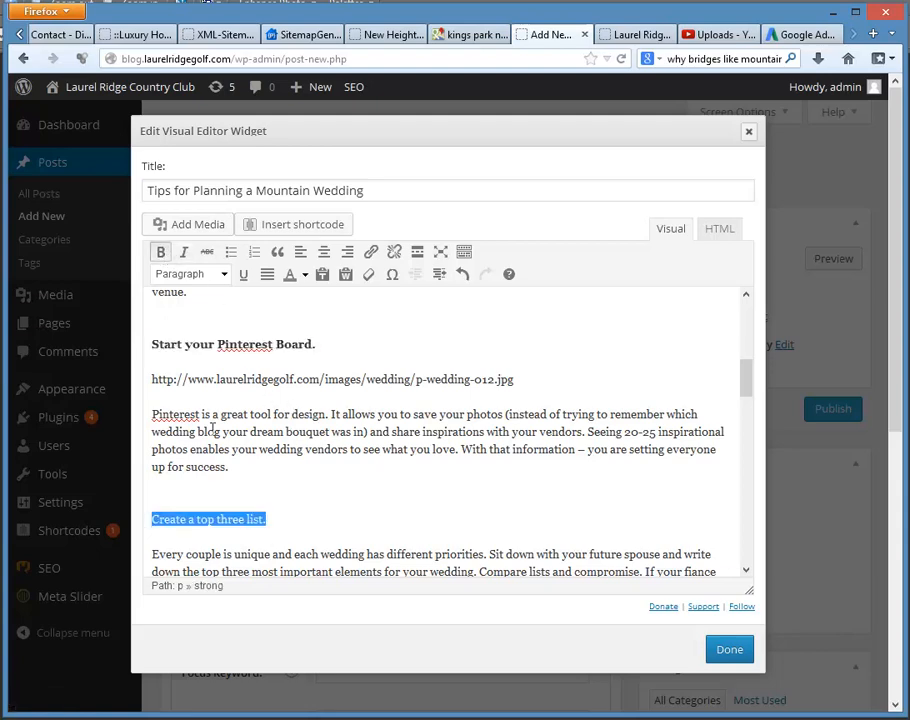
left_click(160, 252)
left_click(377, 497)
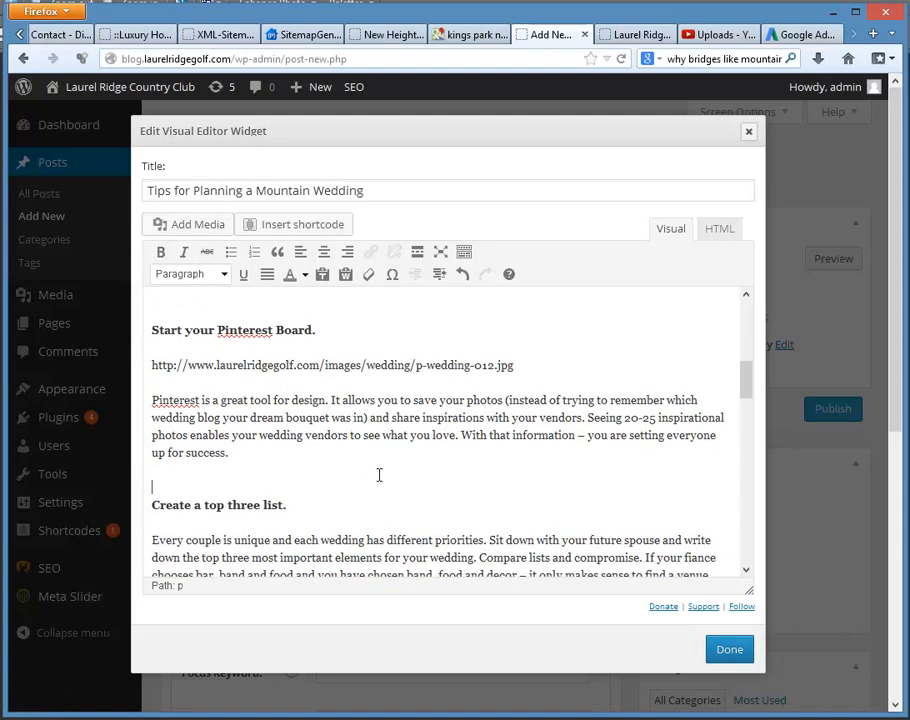
Step: Make the section headings "Find the Venue." and "Weather Plan" bold
scroll(265, 427, "down", 5)
left_click_drag(235, 398, 151, 392)
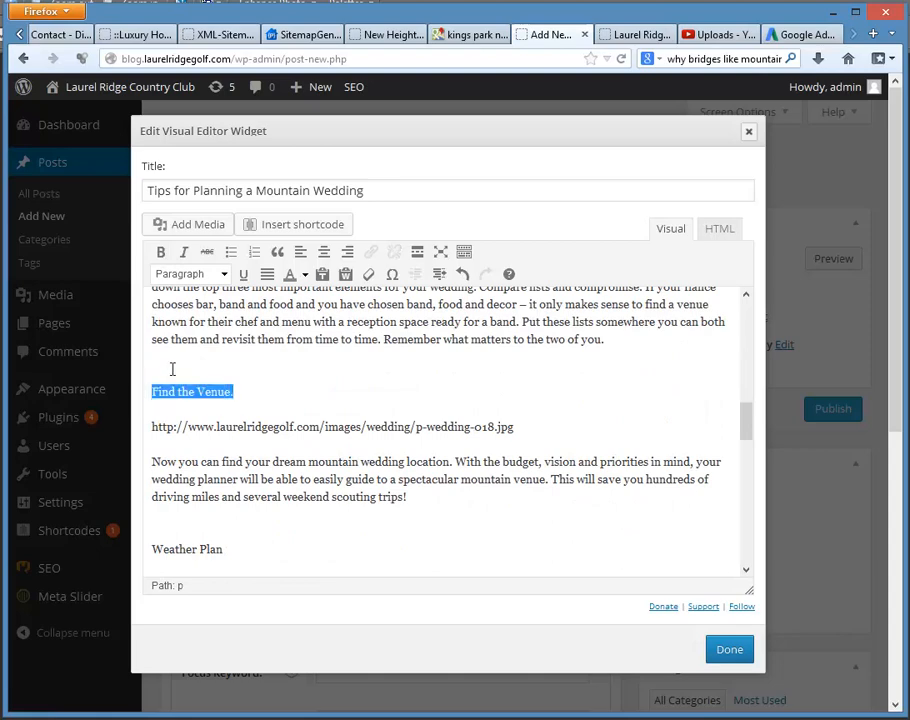
left_click(160, 252)
left_click(256, 476)
scroll(245, 460, "down", 3)
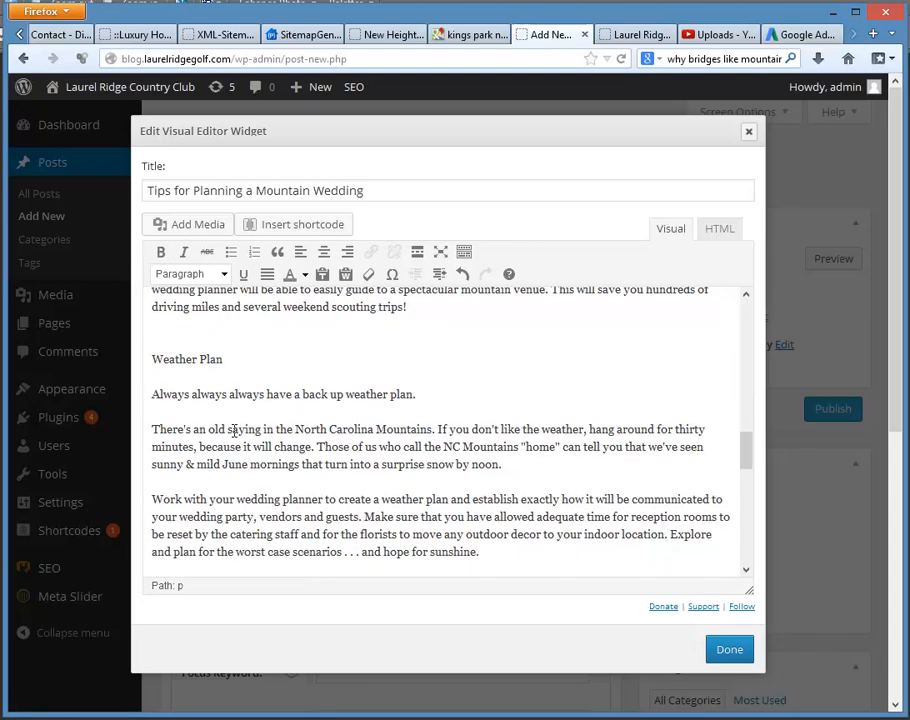
left_click_drag(232, 369, 149, 359)
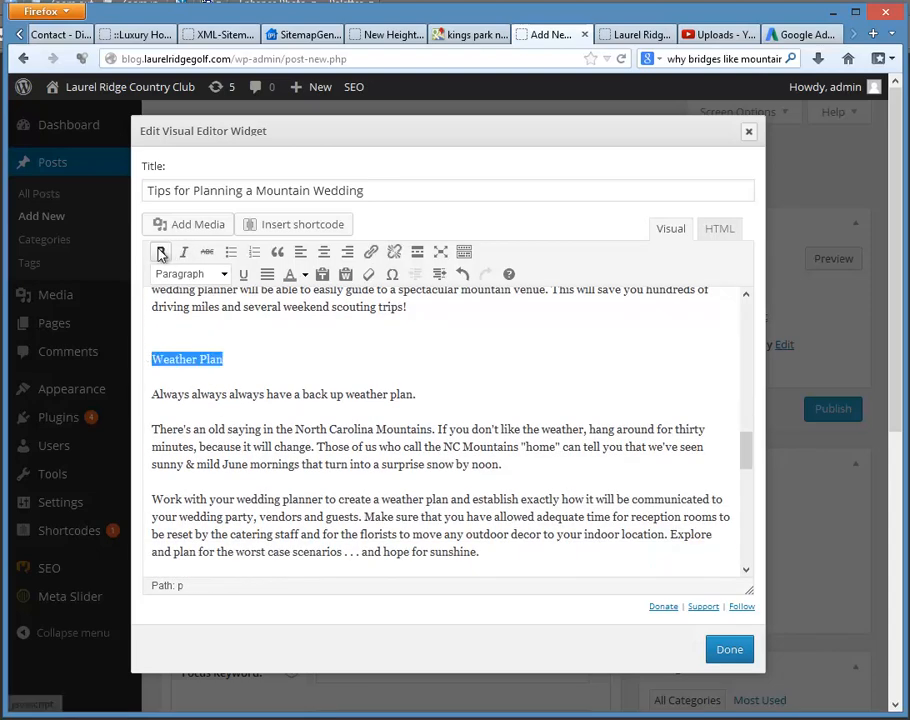
left_click(160, 252)
left_click(192, 464)
Step: Add an empty line above the heading "Consider your guests and altitude." and make the heading bold
scroll(225, 461, "down", 3)
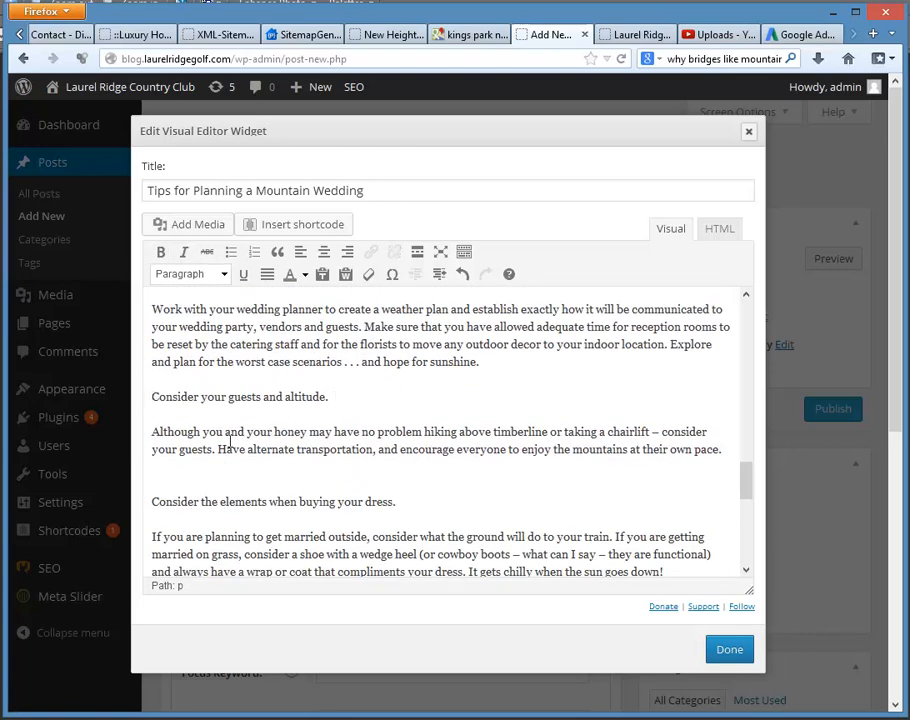
key("Return")
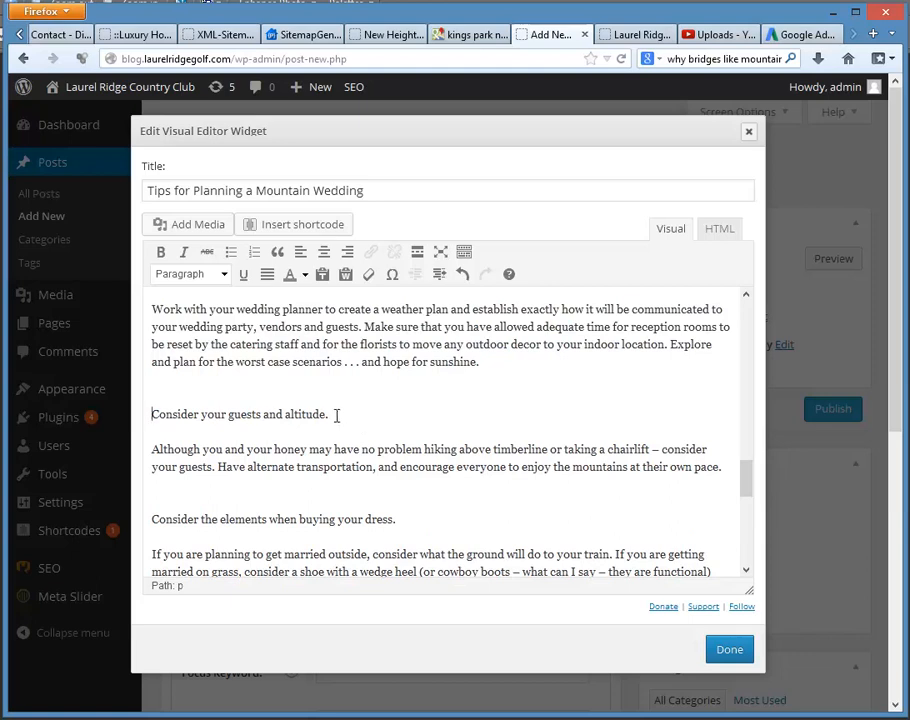
left_click_drag(335, 416, 150, 414)
left_click(161, 253)
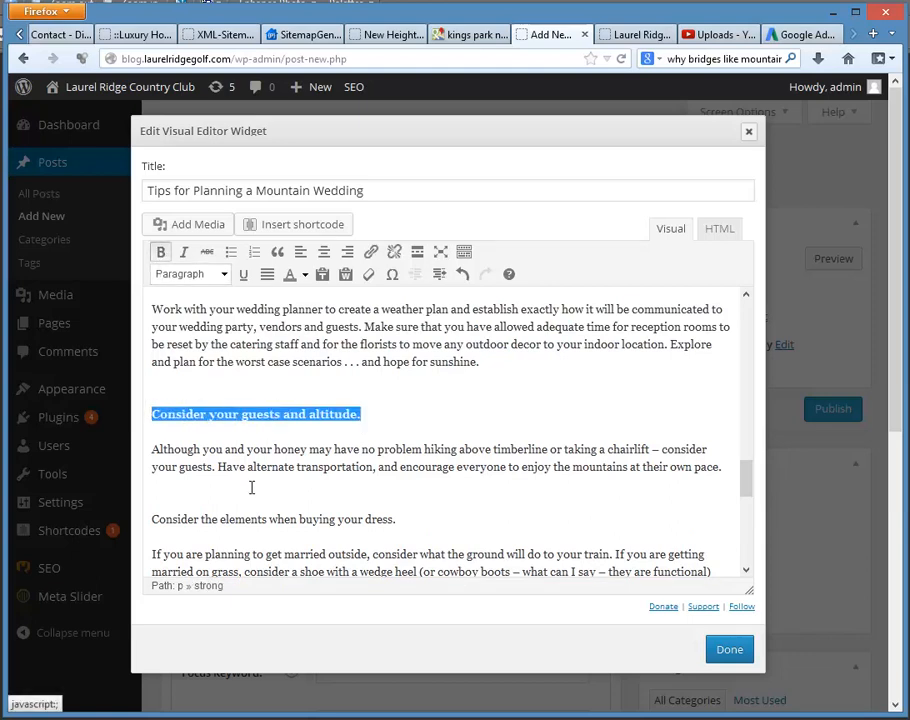
Step: Make the section headings "Consider the elements when buying your dress." and "Outdoor Mountain Ceremonies" bold
left_click(301, 494)
left_click_drag(404, 520, 150, 519)
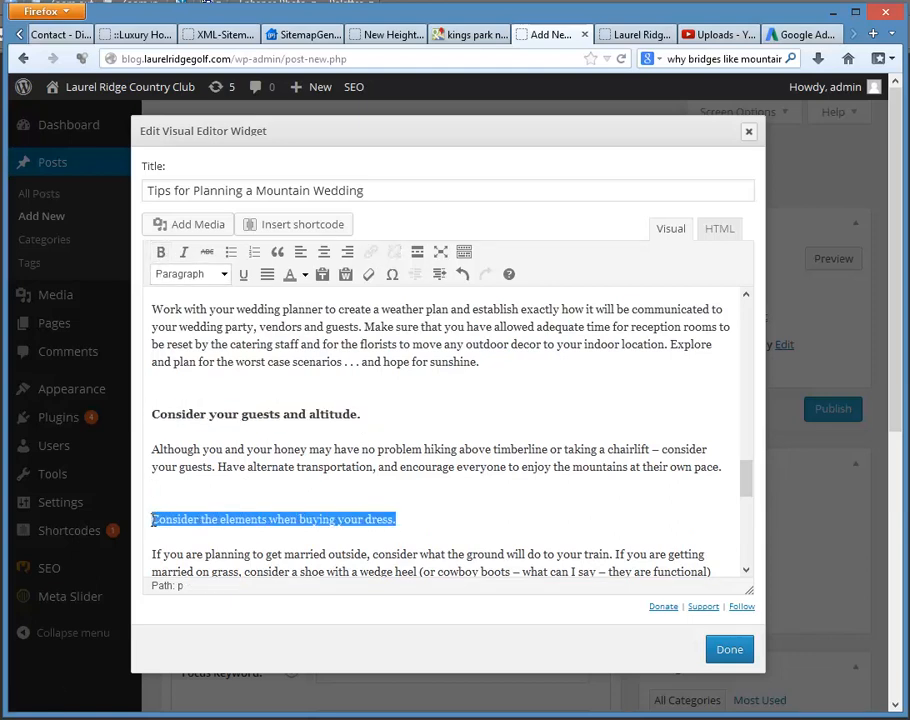
left_click(160, 252)
left_click(280, 452)
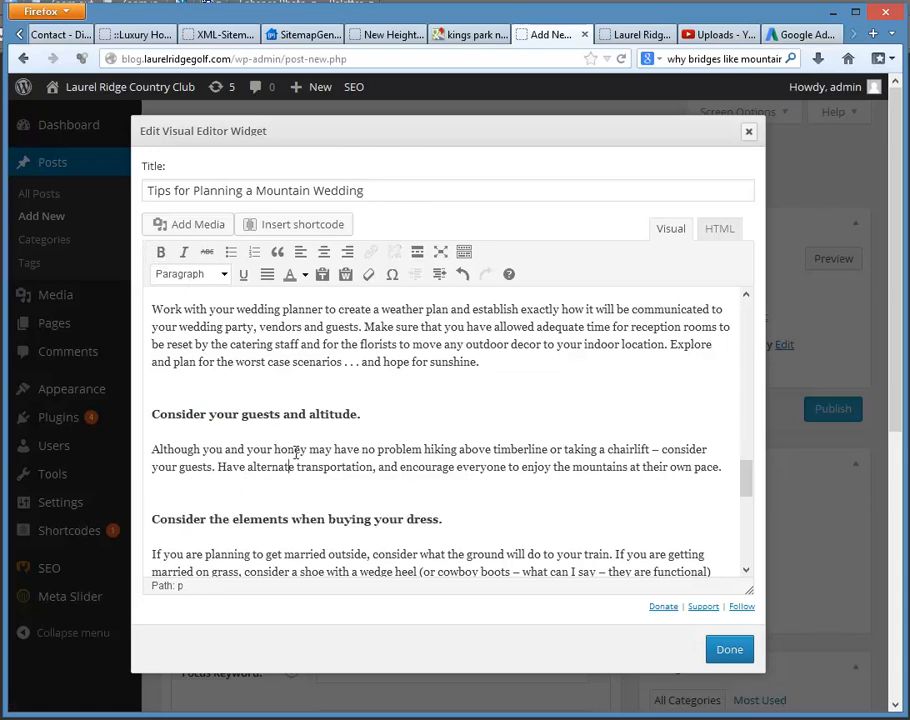
scroll(285, 445, "down", 5)
left_click_drag(318, 357, 143, 360)
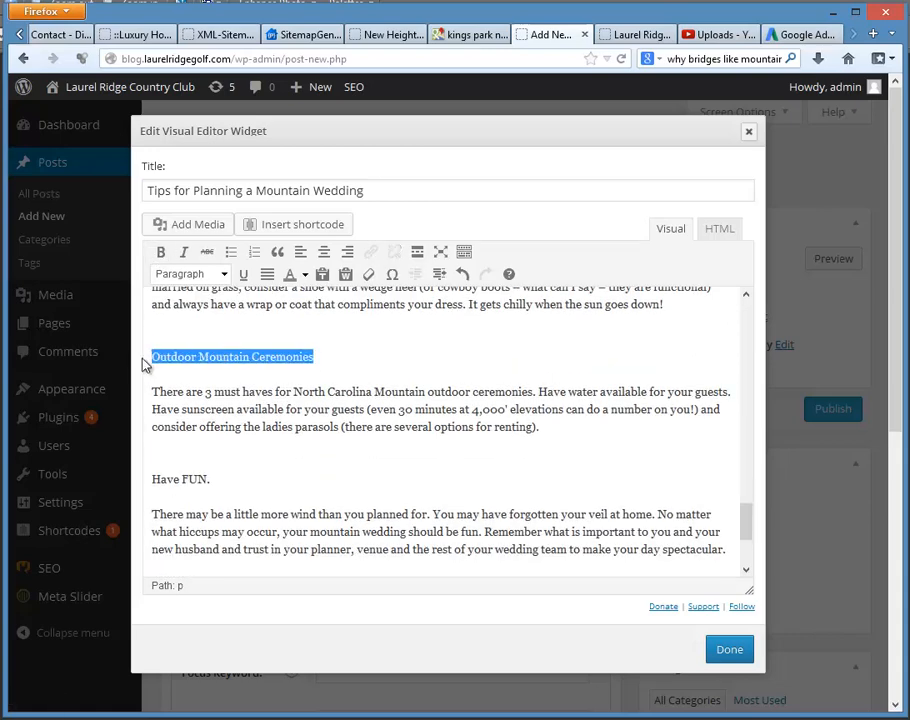
left_click(160, 252)
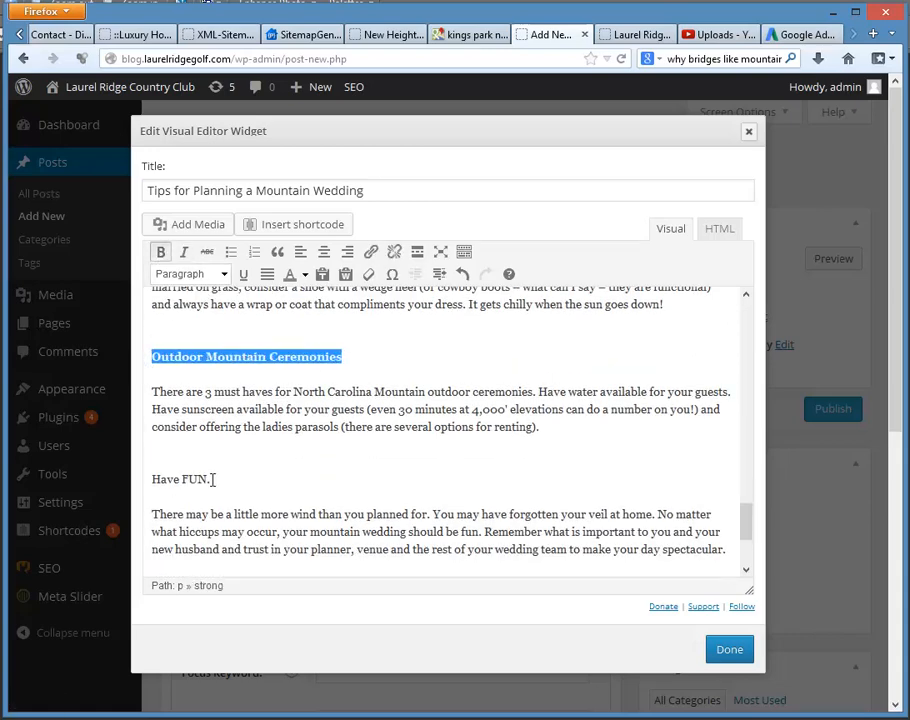
Step: Make the words "Have FUN" in the last section heading bold
left_click_drag(211, 479, 136, 469)
left_click(161, 252)
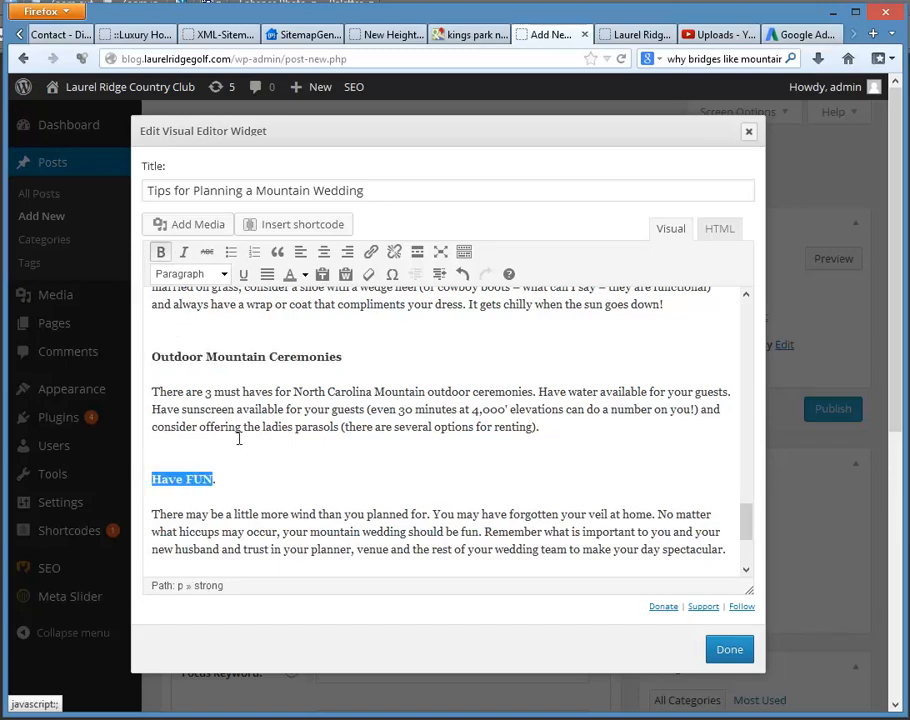
left_click(240, 437)
Step: Check the article text through to its end, finish editing the widget and publish the post
scroll(225, 428, "down", 3)
scroll(226, 460, "down", 2)
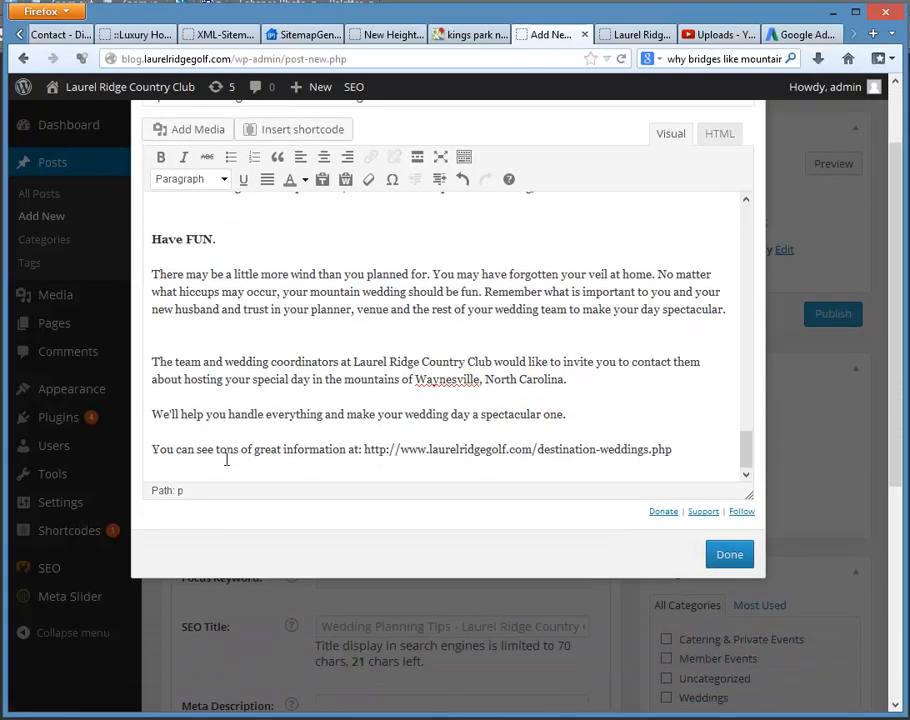
scroll(553, 394, "up", 15)
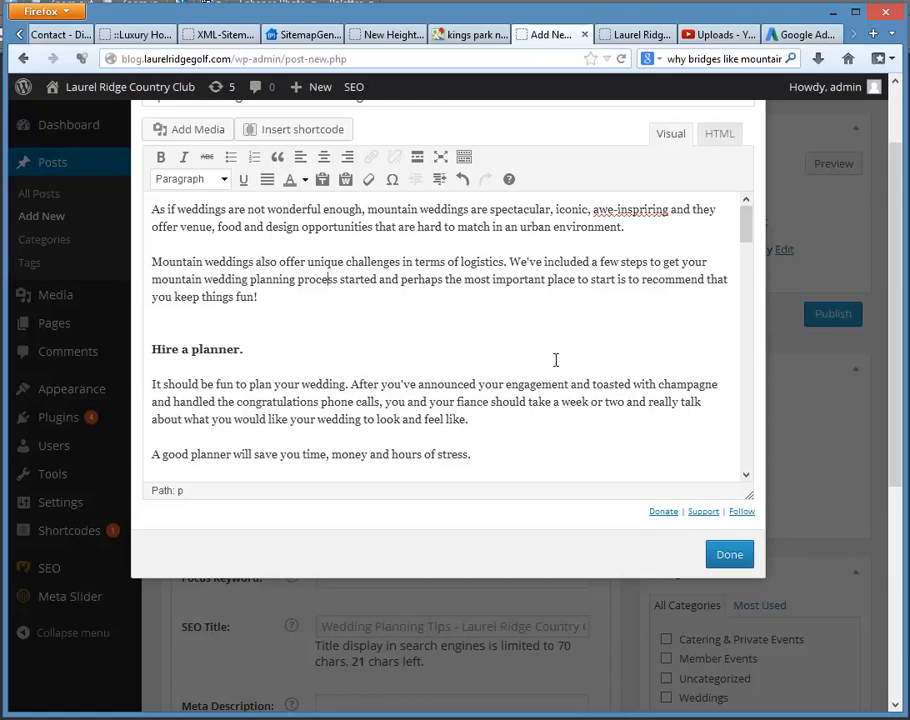
scroll(403, 350, "down", 3)
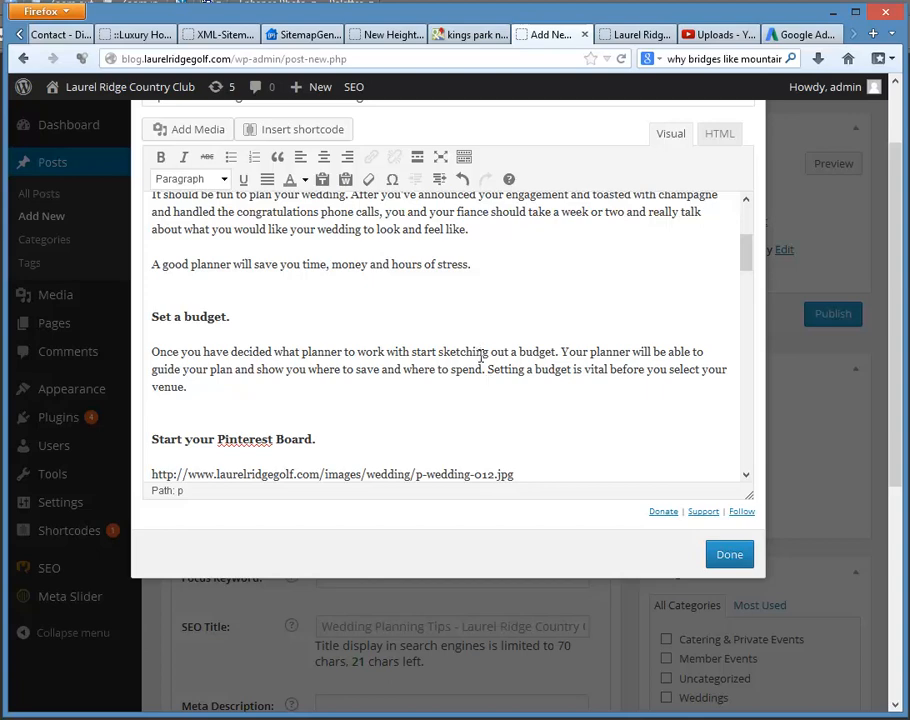
left_click(727, 556)
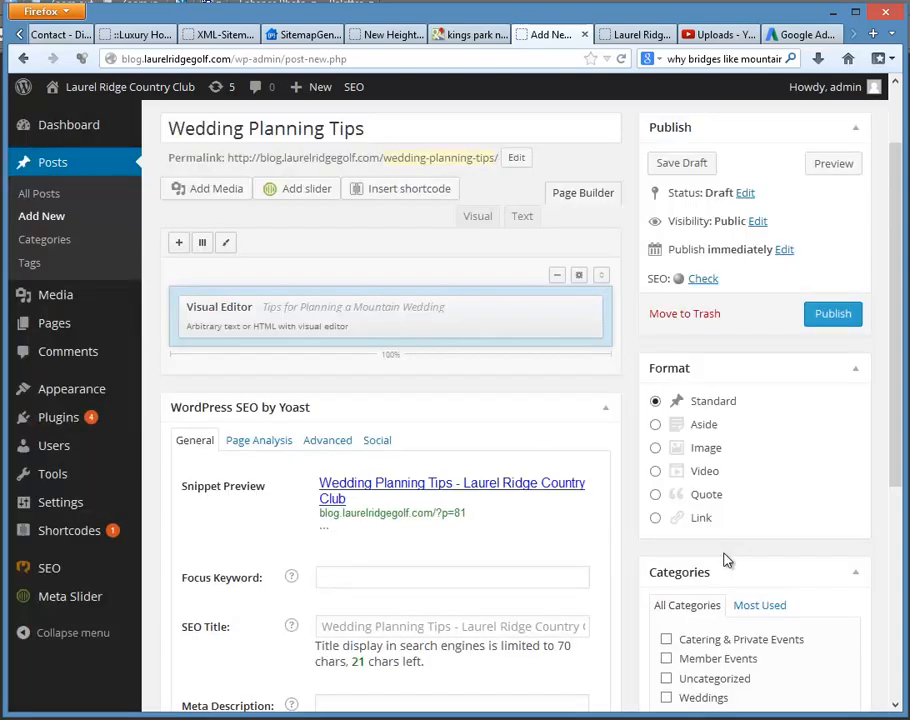
left_click(833, 314)
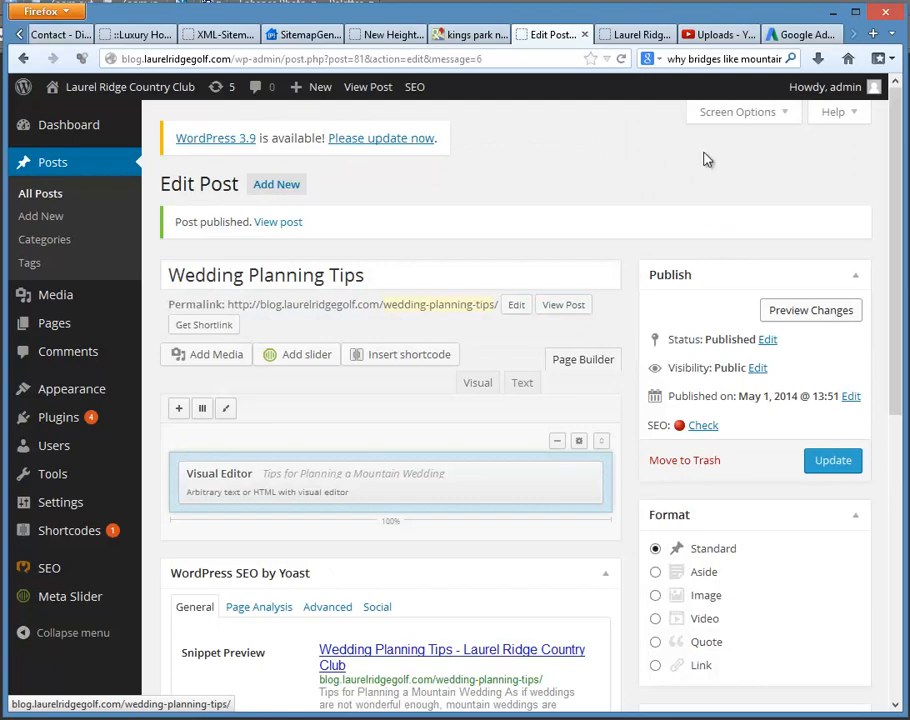
Step: Reload the blog's front page and review how the published "Wedding Planning Tips" post and its bold headings are displayed
left_click(636, 35)
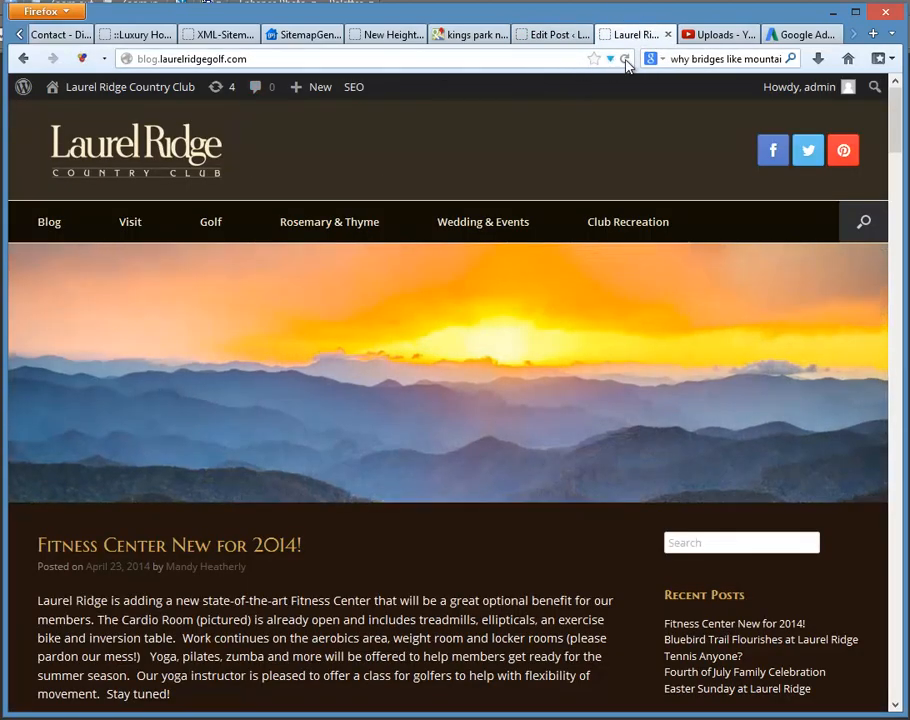
left_click(624, 58)
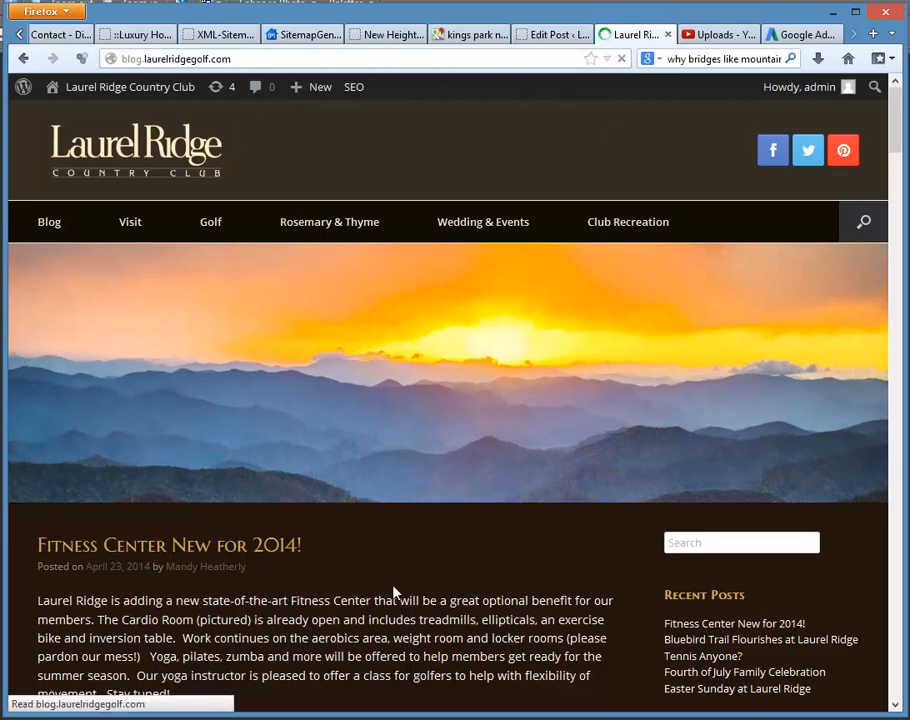
scroll(262, 561, "down", 3)
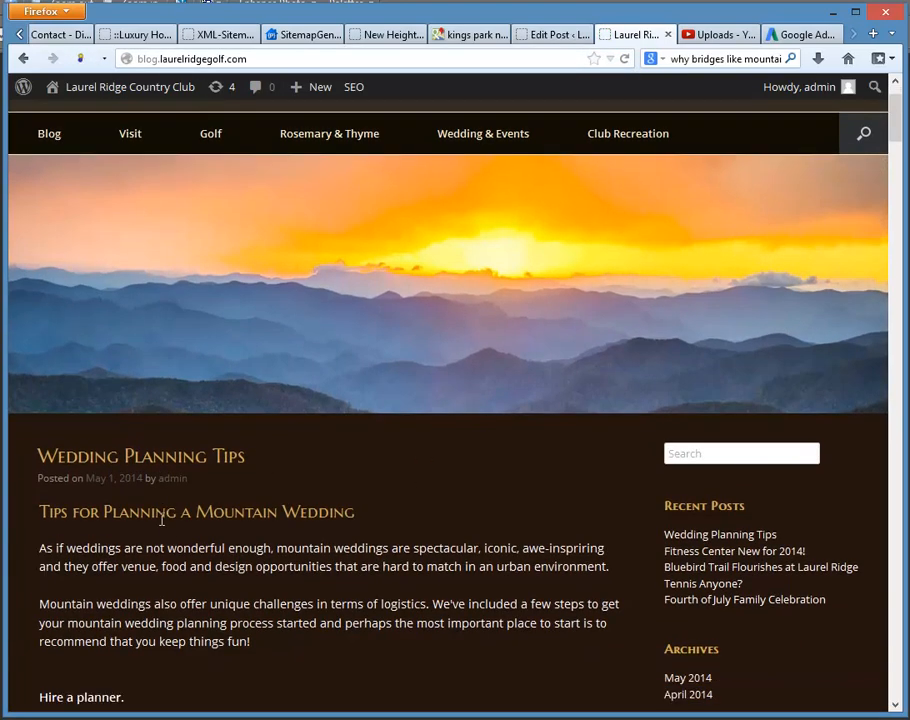
scroll(250, 450, "down", 1)
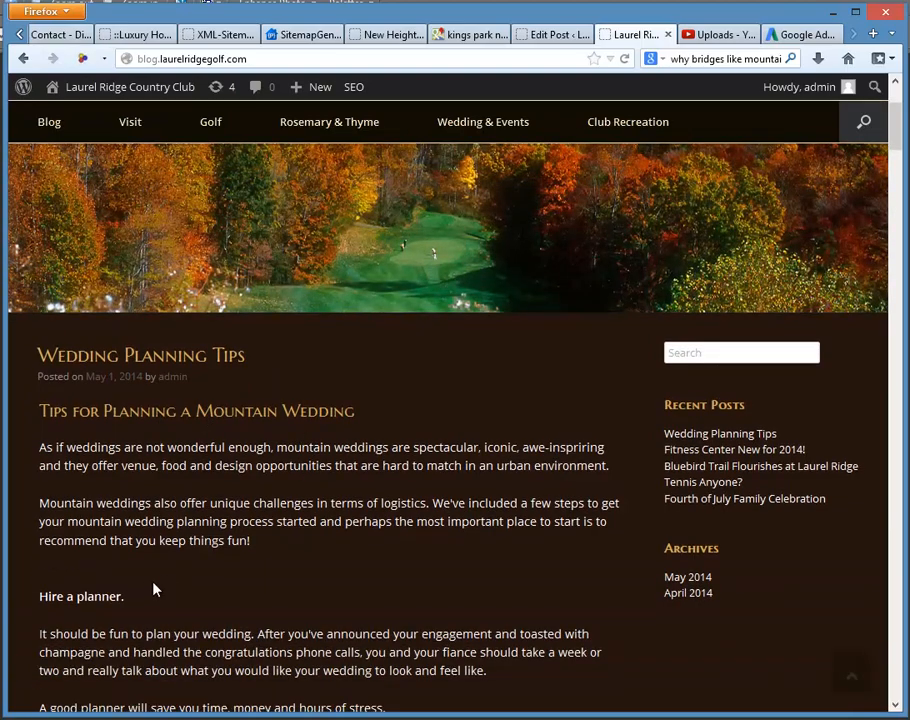
scroll(200, 550, "down", 10)
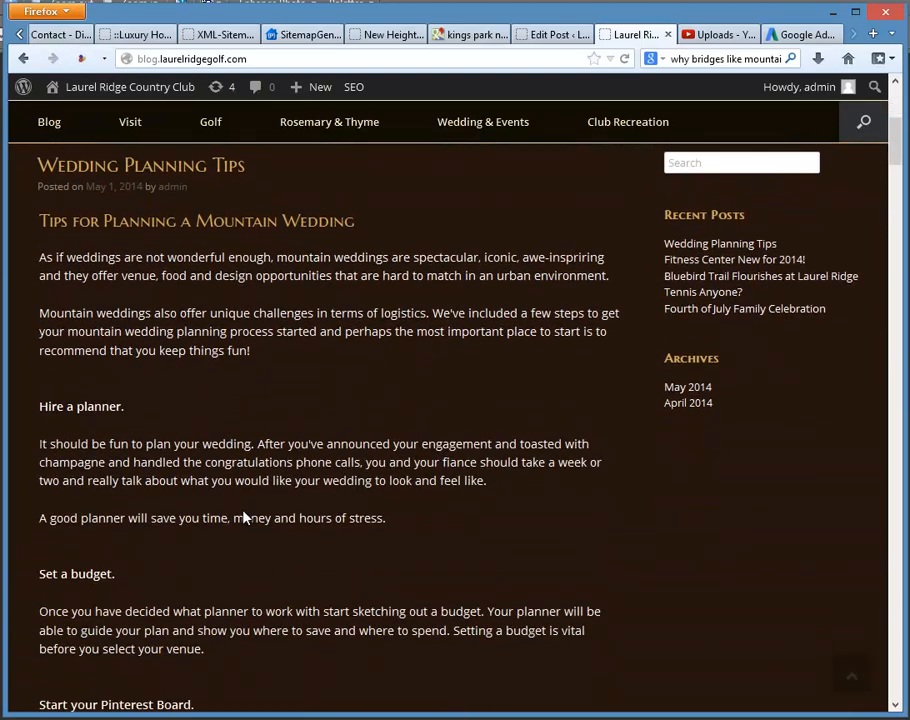
scroll(242, 509, "down", 8)
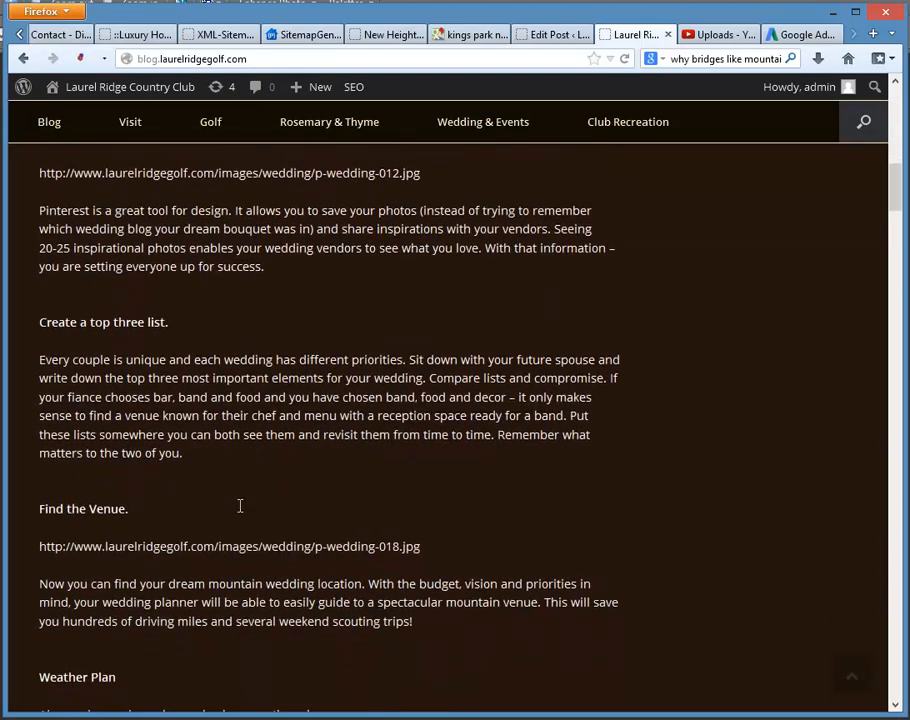
scroll(248, 509, "up", 18)
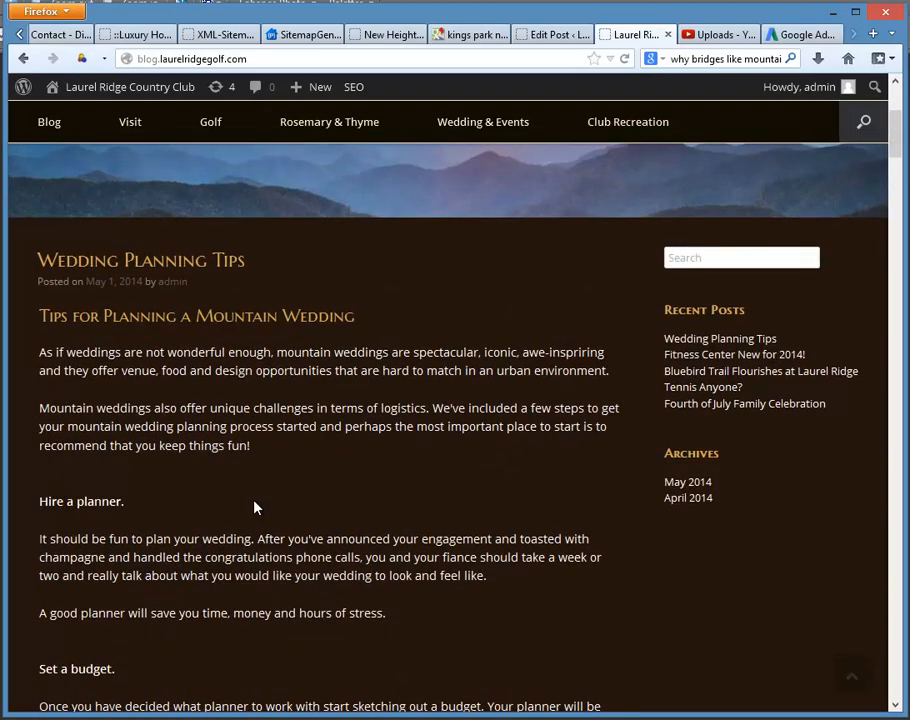
scroll(248, 508, "down", 8)
scroll(272, 508, "up", 5)
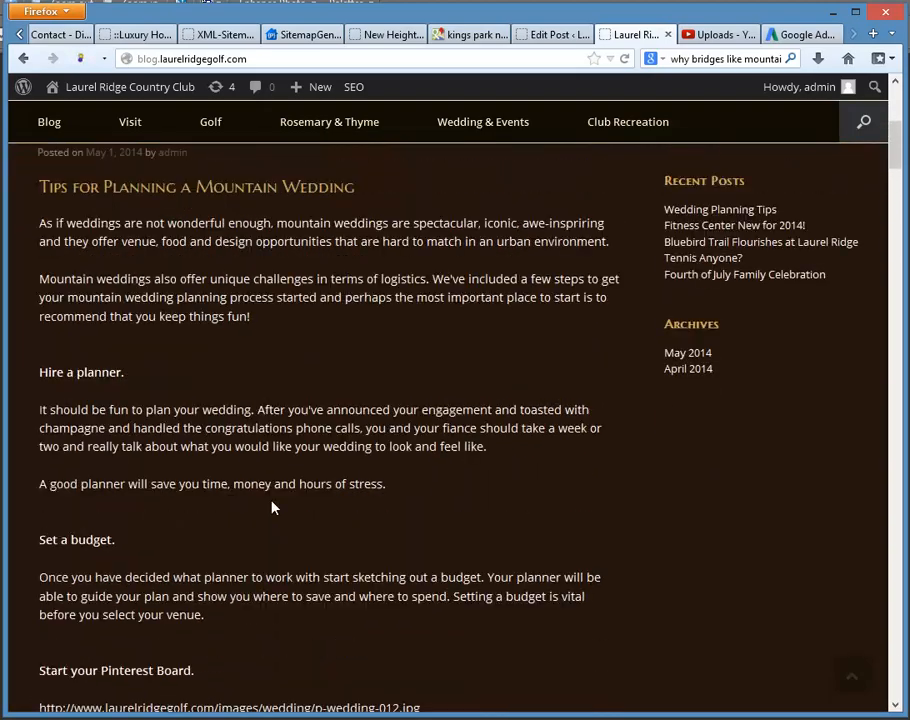
scroll(272, 508, "up", 2)
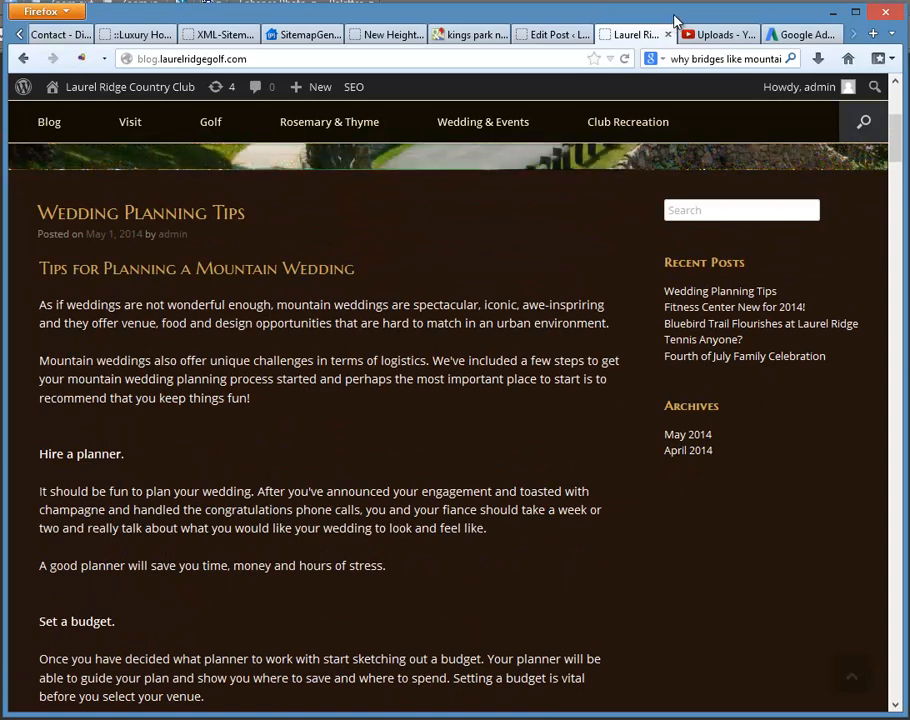
Step: Reopen the post's mountain wedding widget and cut the p-wedding-012.jpg image address below the "Start your Pinterest Board." heading
left_click(535, 36)
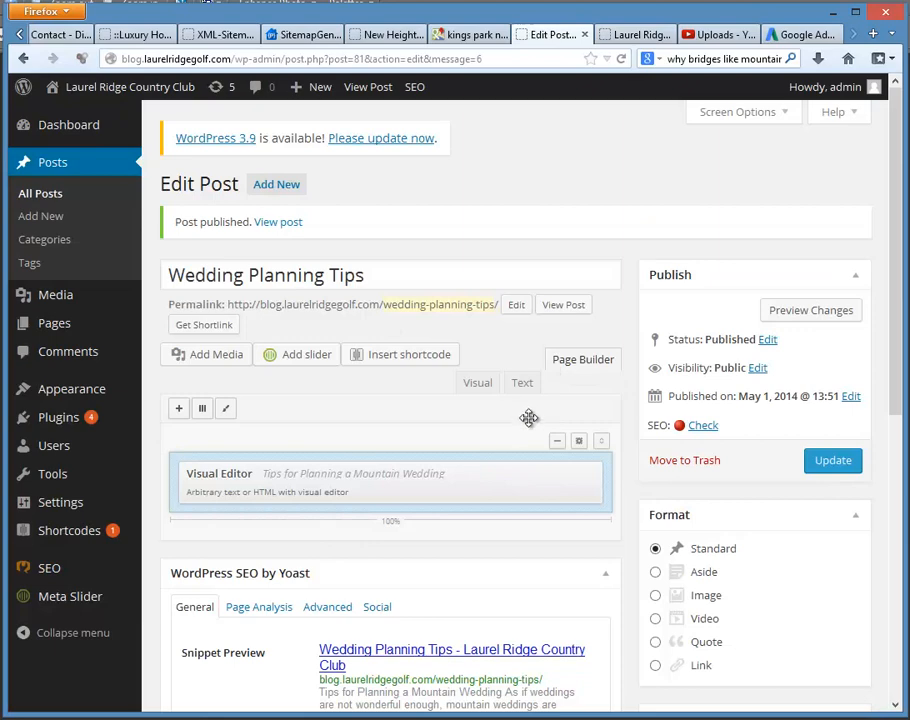
scroll(504, 431, "down", 3)
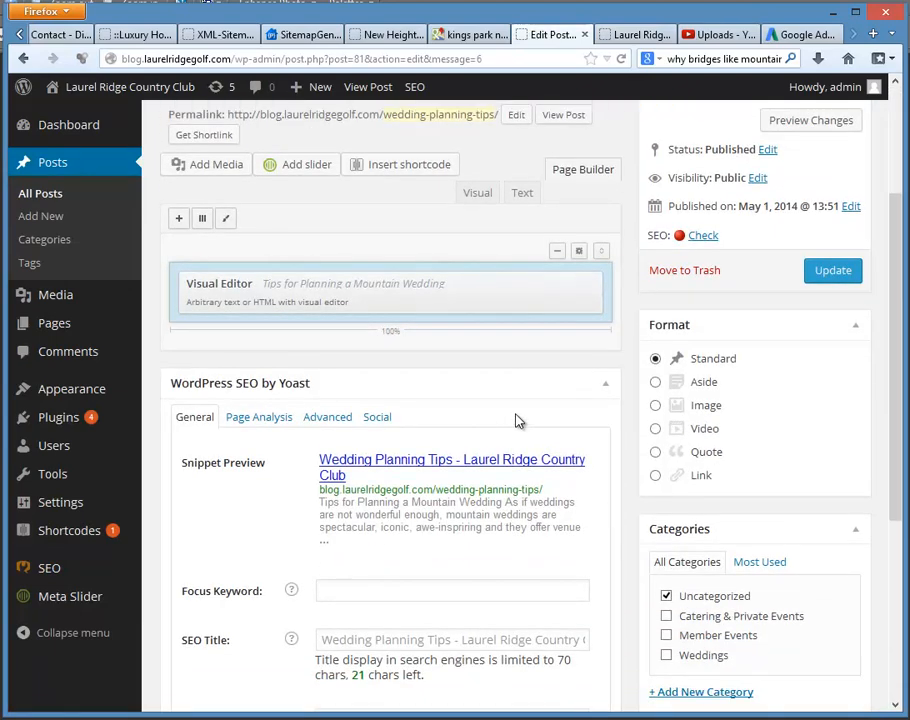
scroll(517, 421, "up", 3)
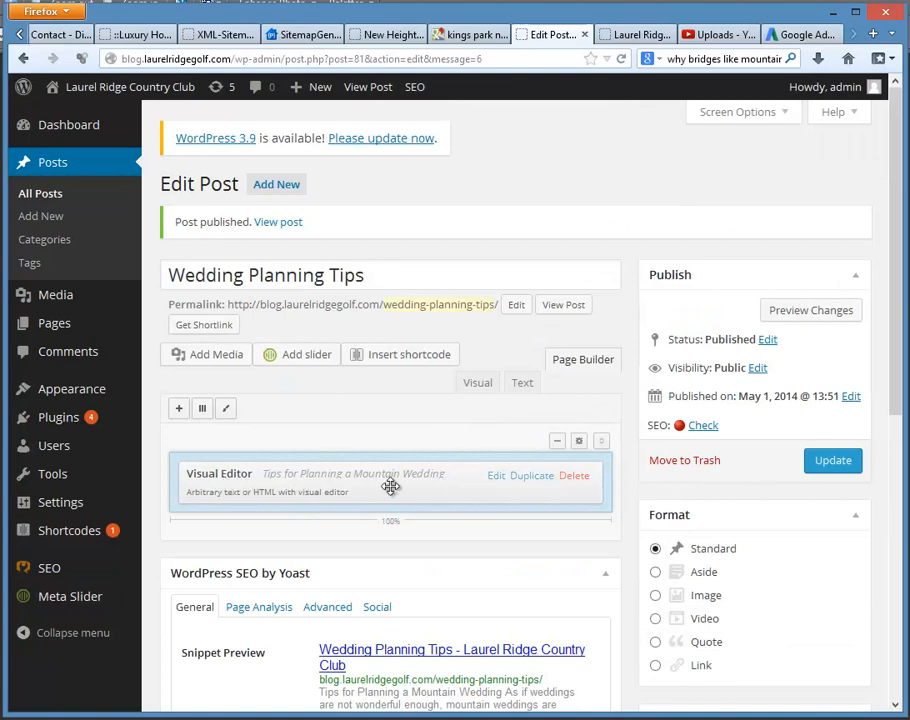
left_click(494, 477)
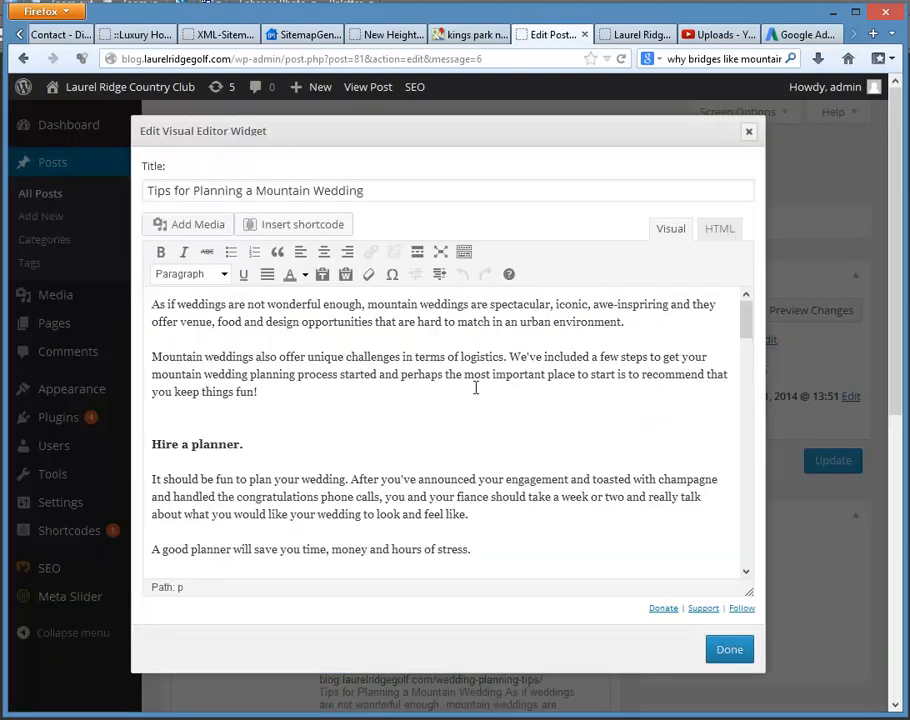
scroll(392, 421, "down", 5)
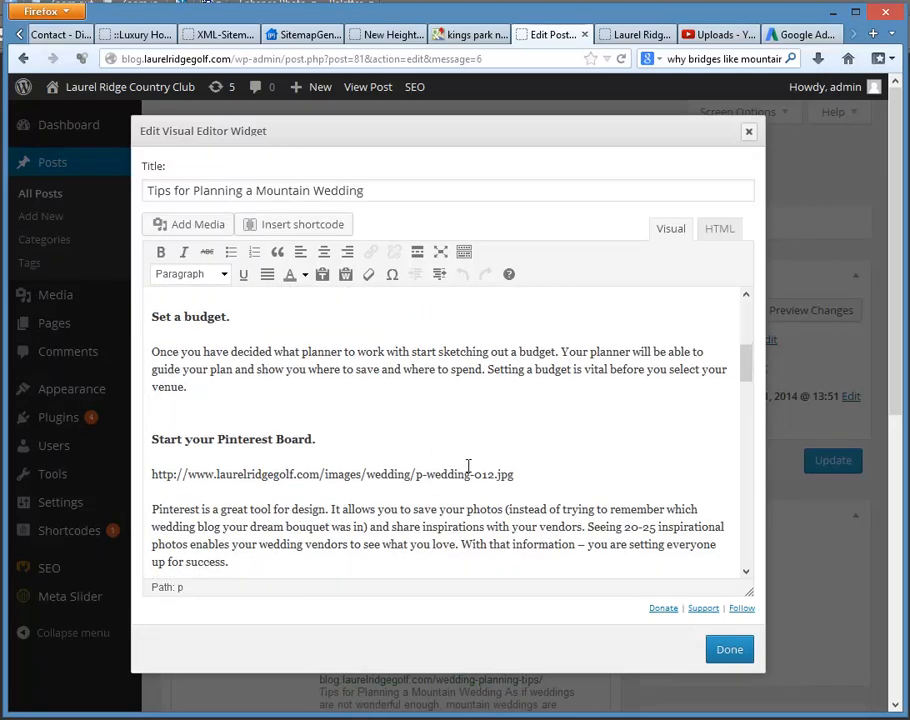
left_click_drag(517, 476, 148, 478)
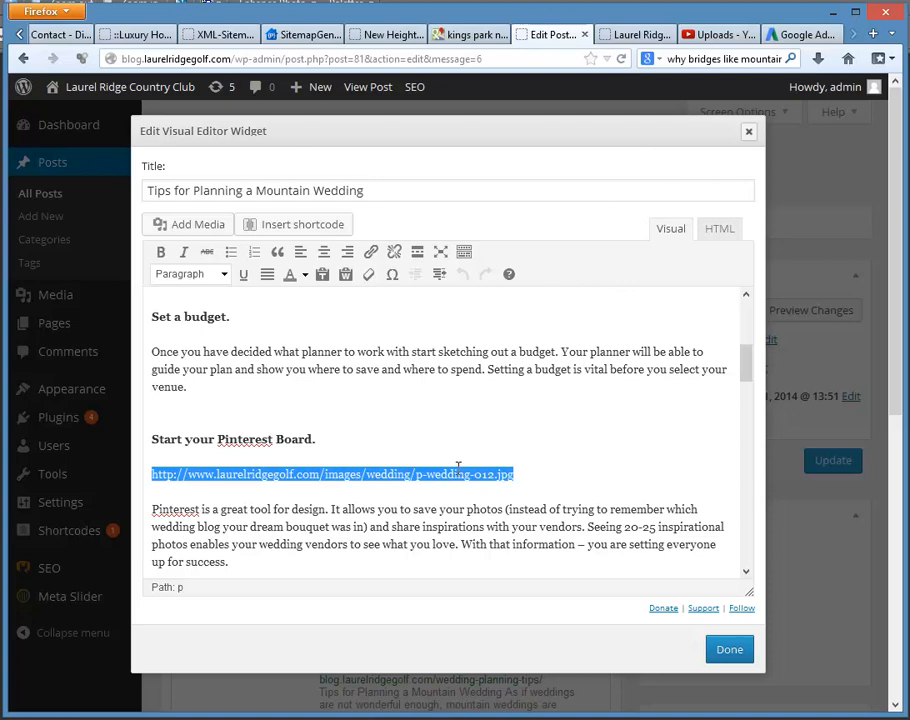
right_click(402, 479)
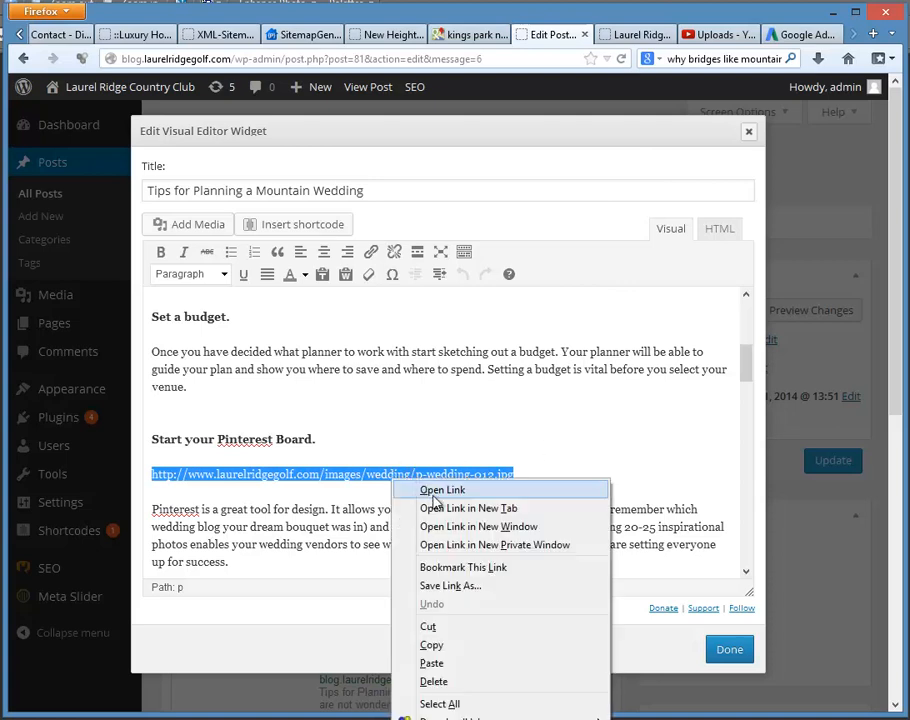
left_click(433, 628)
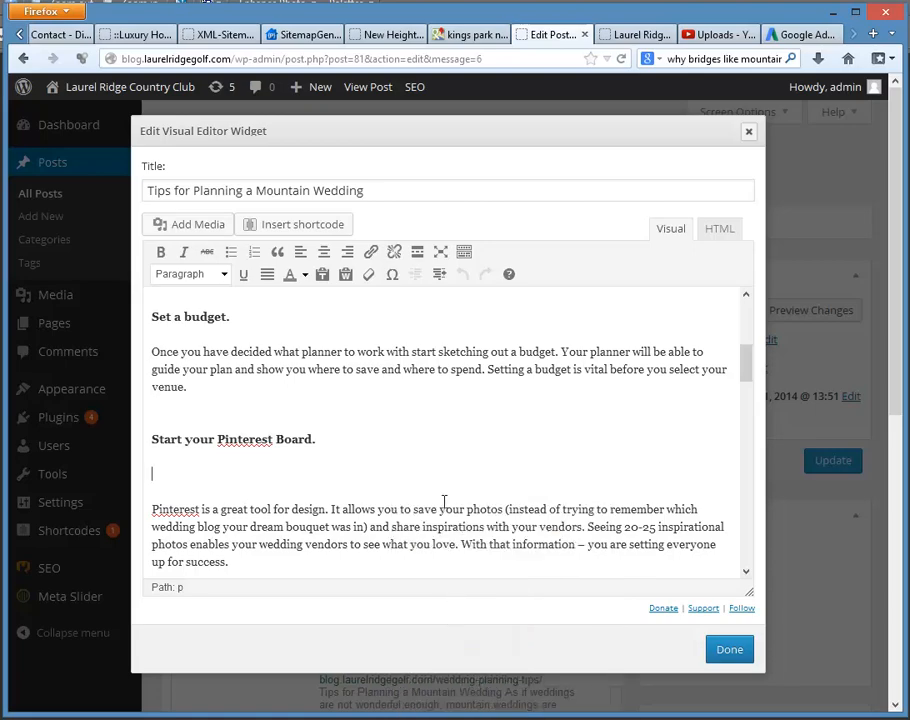
Step: Open the club site's Destination Weddings page through Wedding & Events and copy the photo of the bridal couple
left_click(640, 34)
scroll(471, 250, "up", 5)
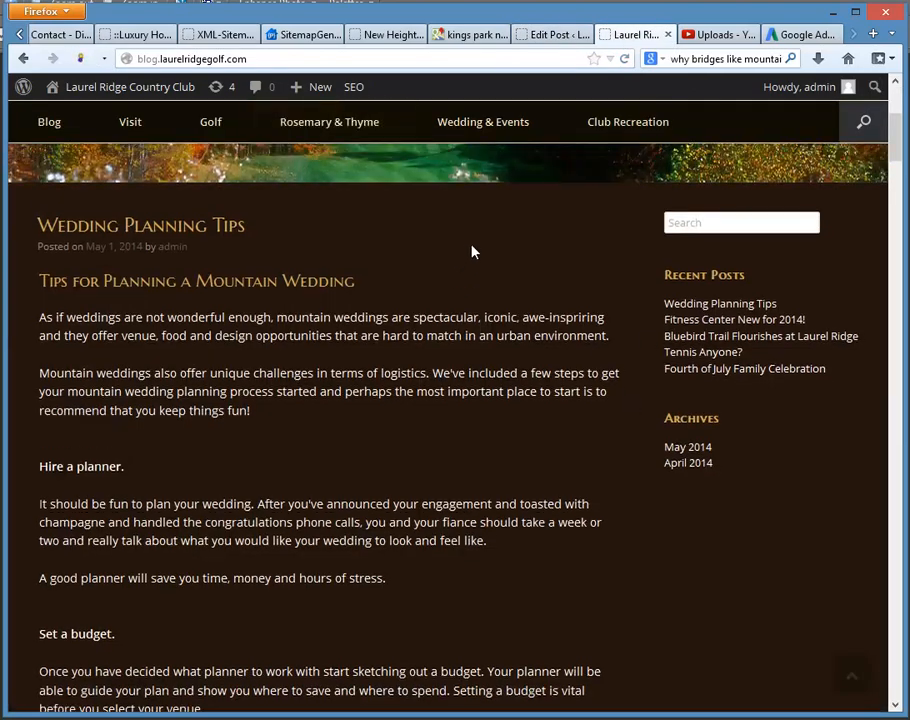
left_click(481, 233)
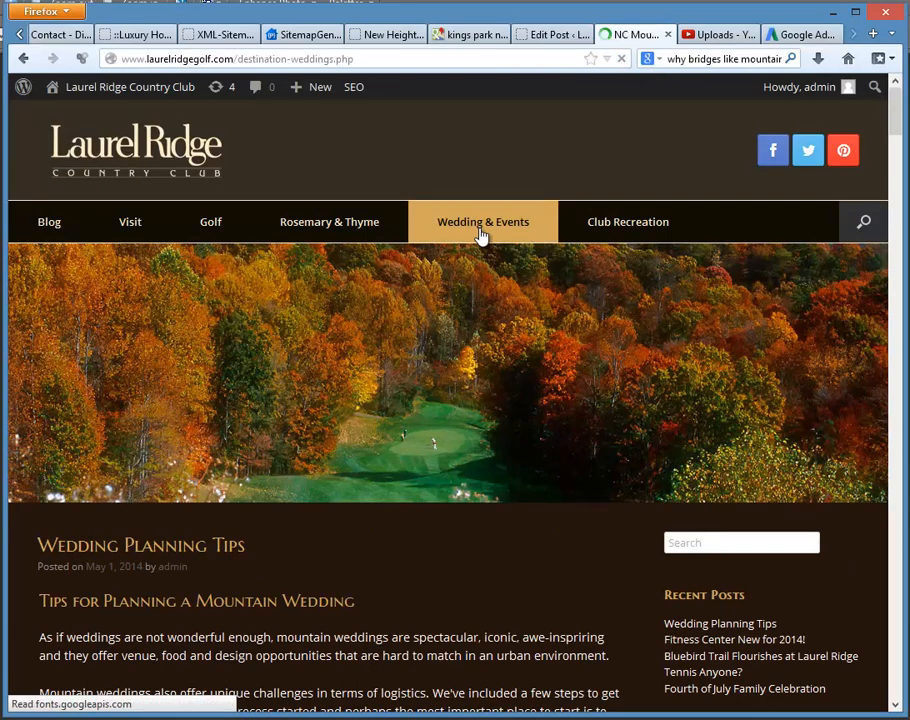
scroll(479, 339, "down", 3)
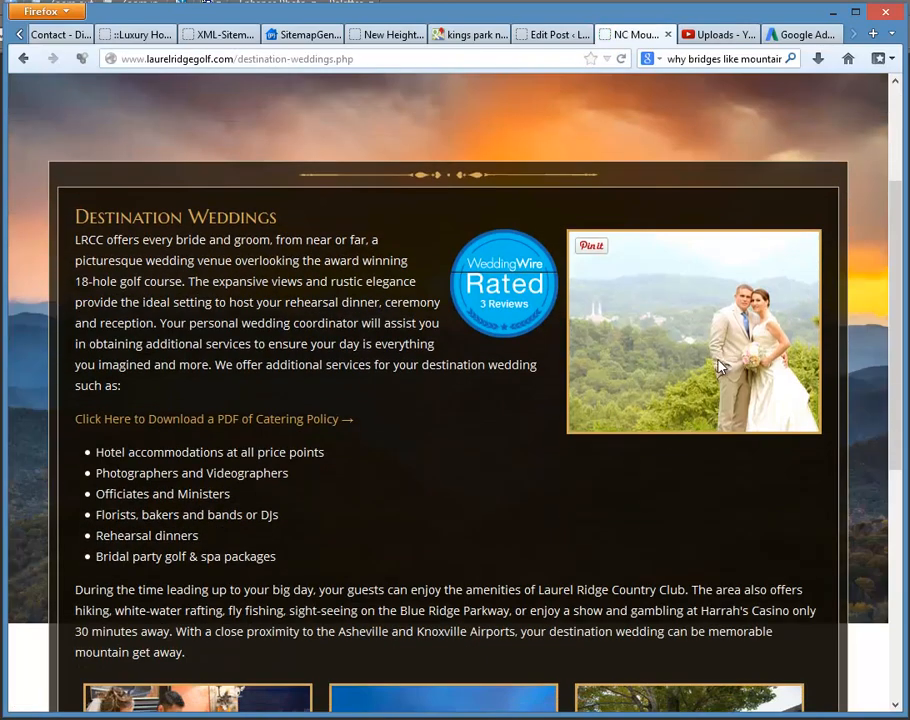
scroll(510, 260, "up", 3)
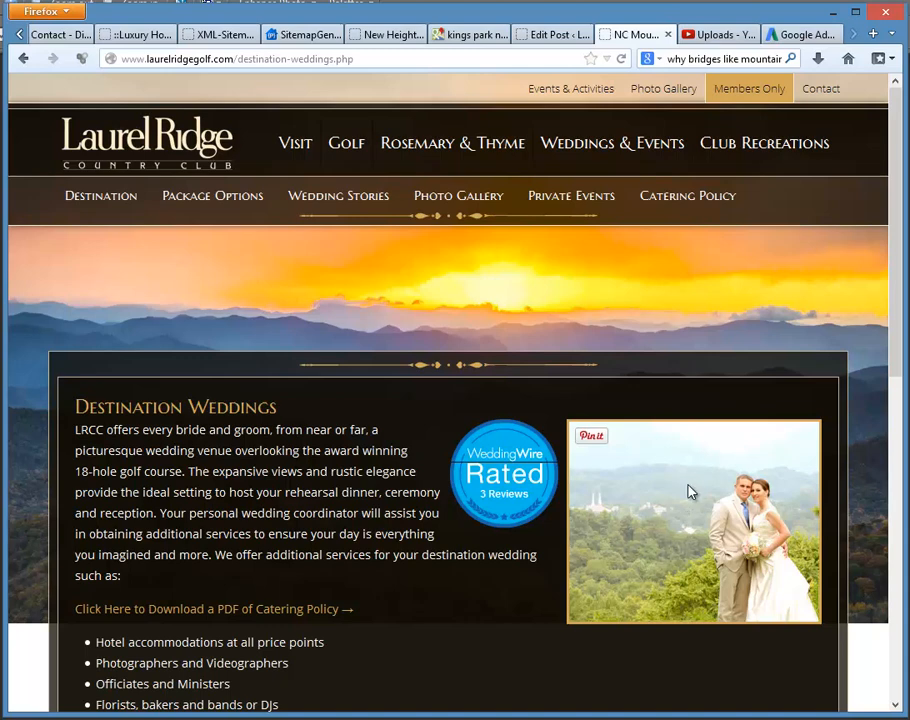
right_click(668, 521)
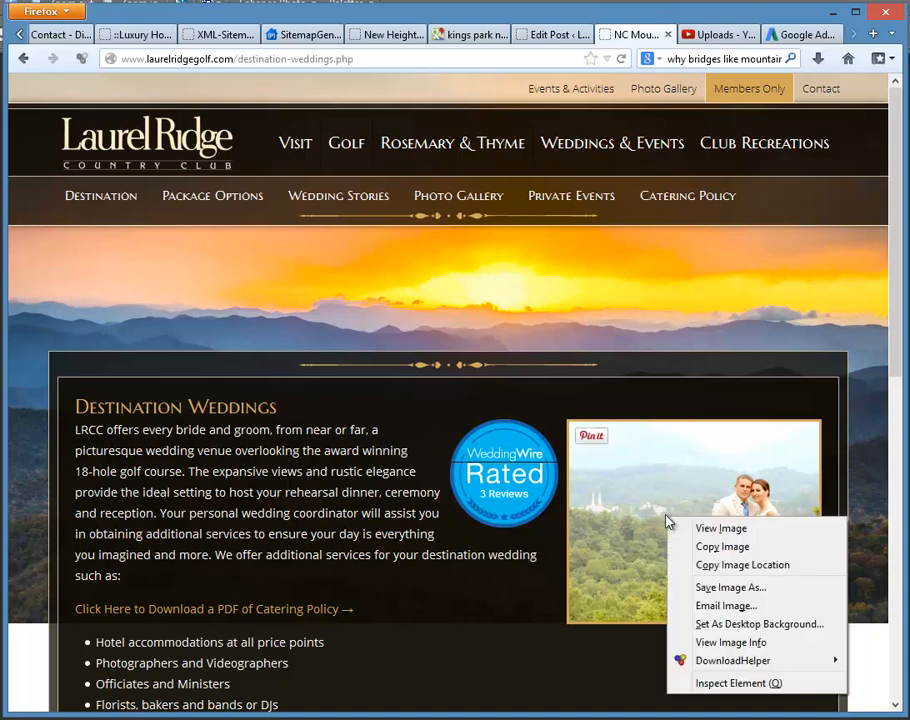
left_click(722, 548)
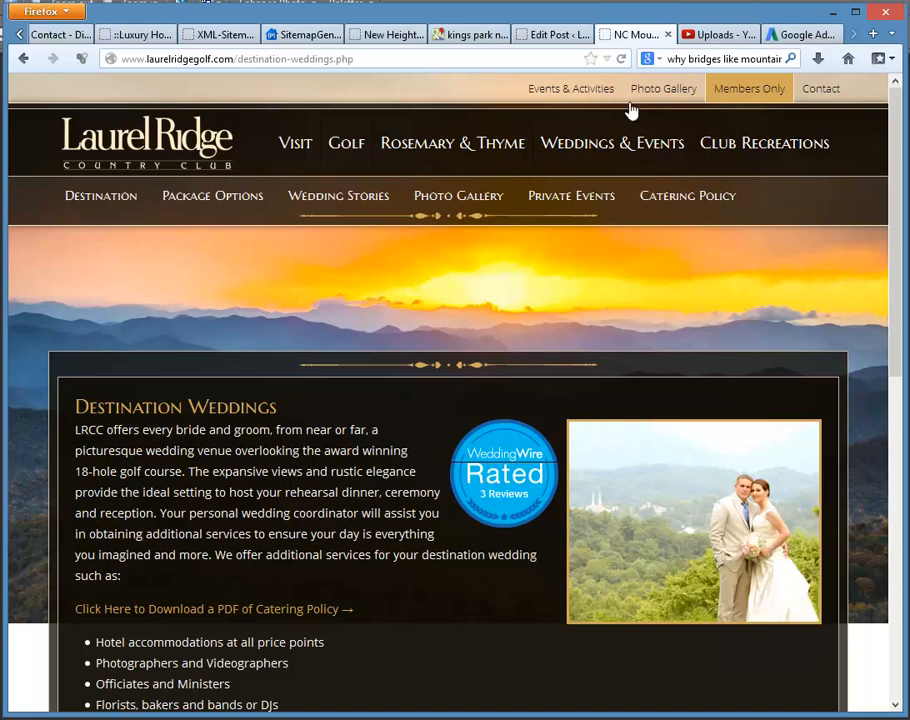
Step: Paste the copied couple photo into the widget text below the "Start your Pinterest Board." heading
left_click(543, 38)
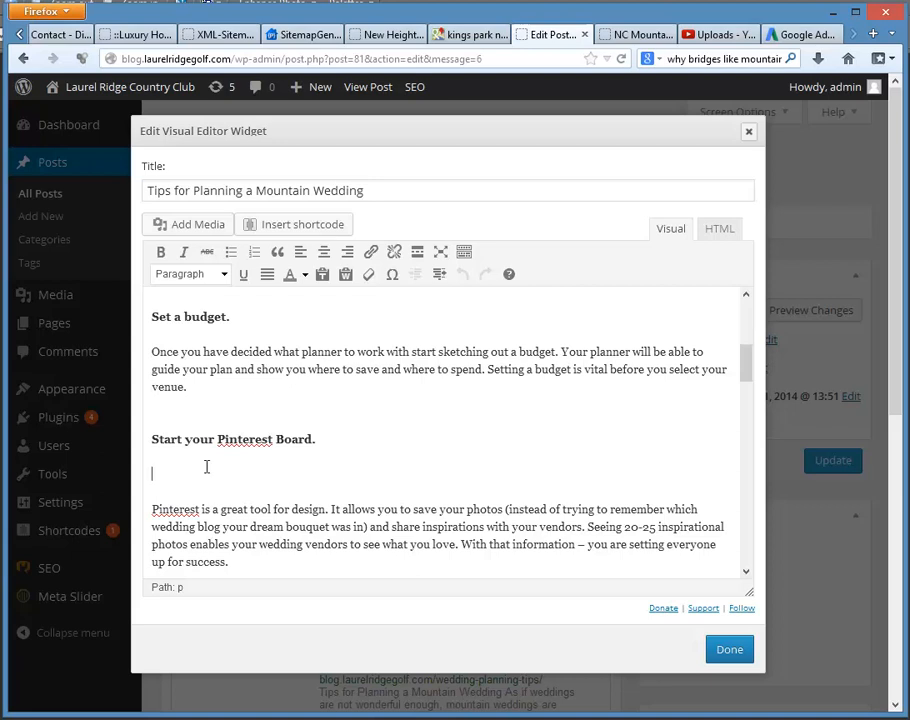
key("ctrl+v")
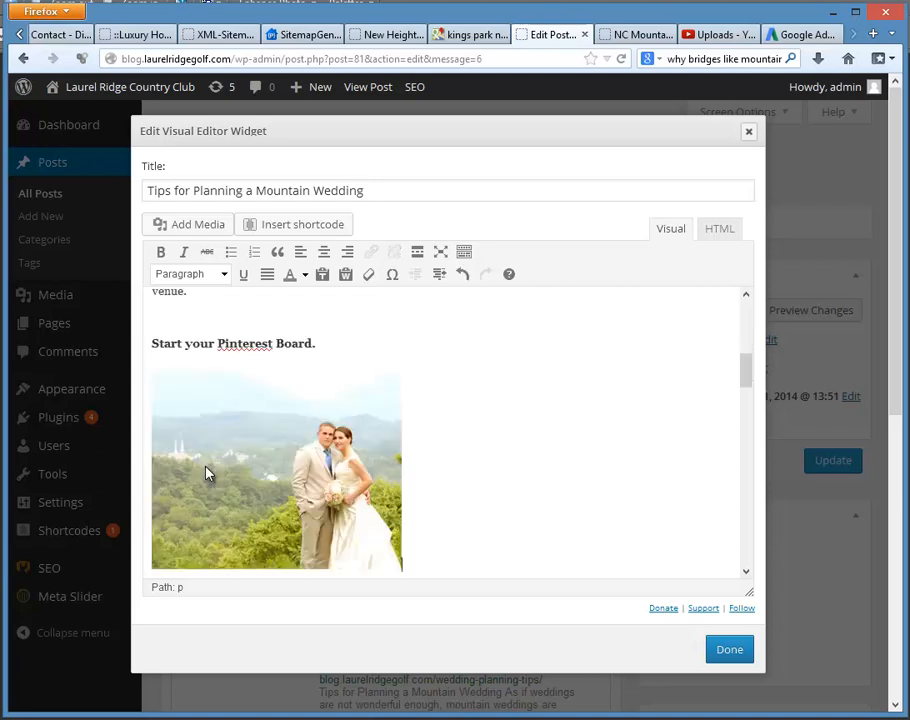
right_click(494, 403)
left_click(306, 435)
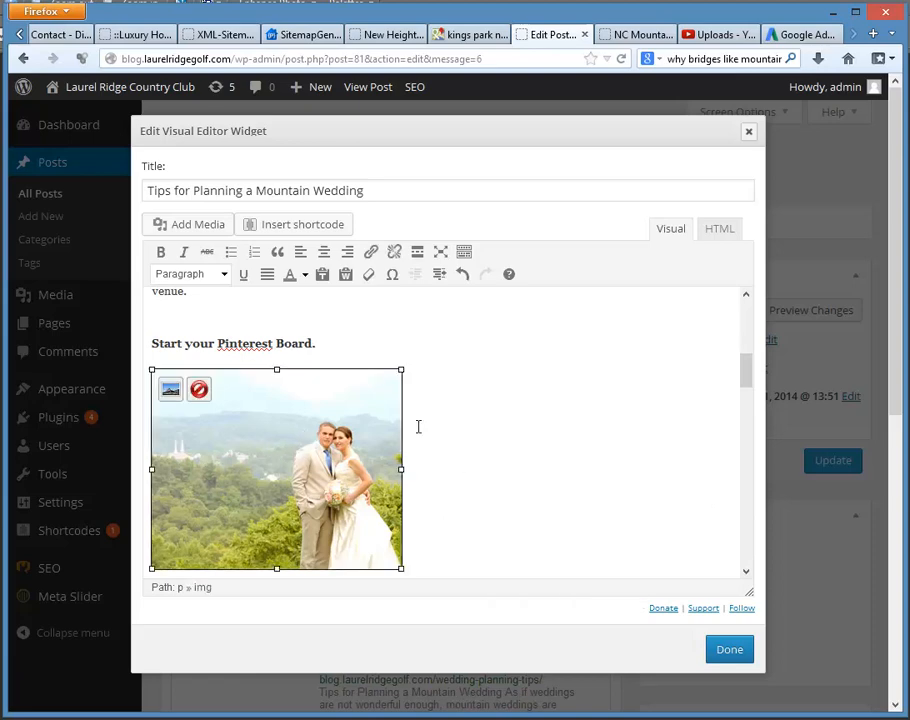
scroll(498, 418, "up", 1)
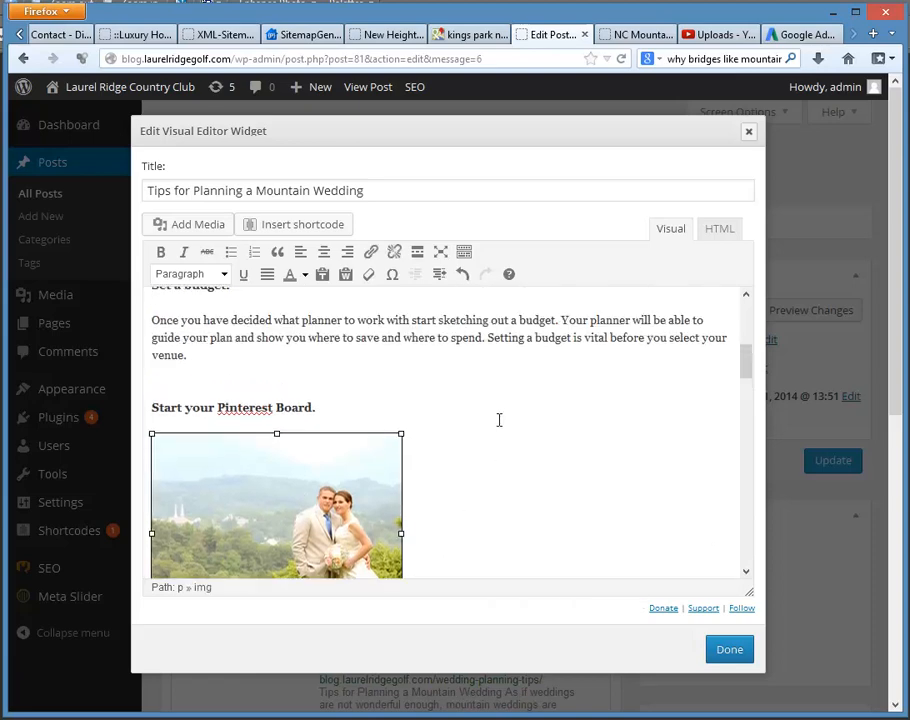
scroll(499, 422, "down", 1)
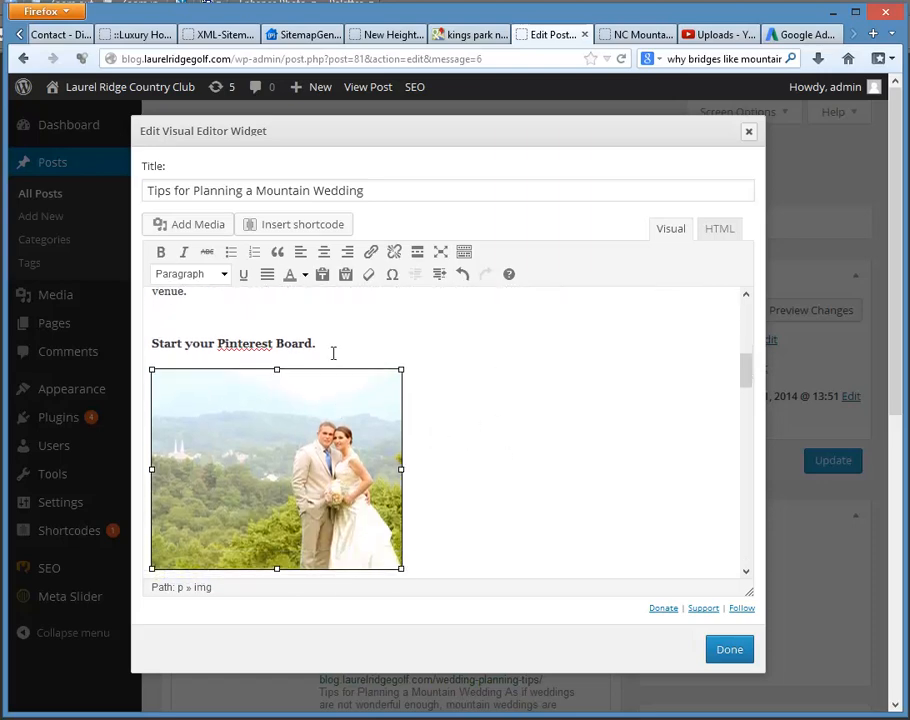
left_click(333, 349)
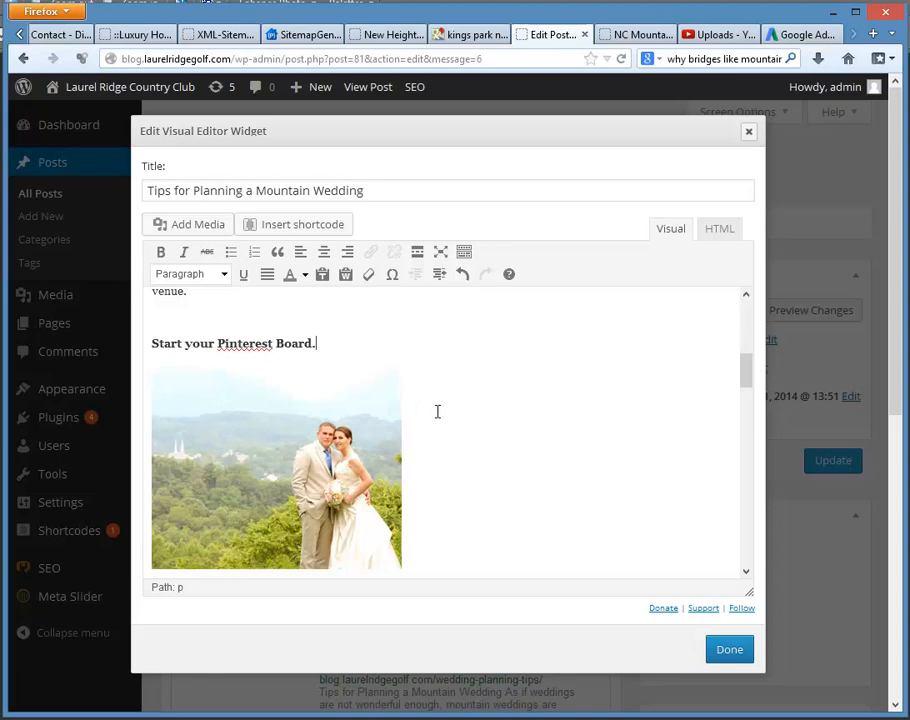
Step: Open the pasted couple photo's image settings and set its alignment to Right
left_click(278, 447)
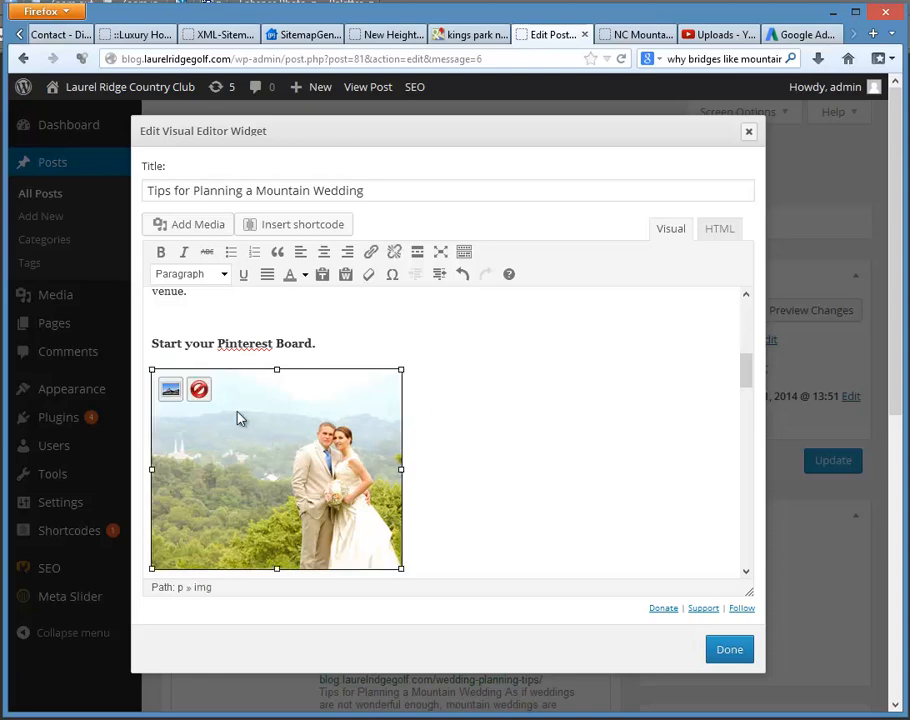
left_click(171, 393)
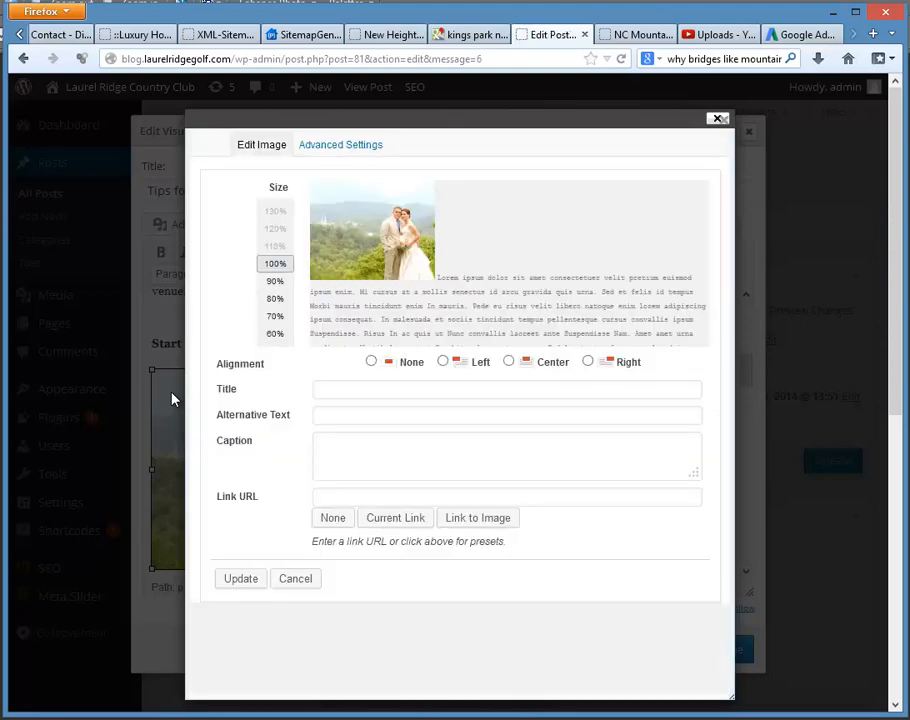
left_click(588, 362)
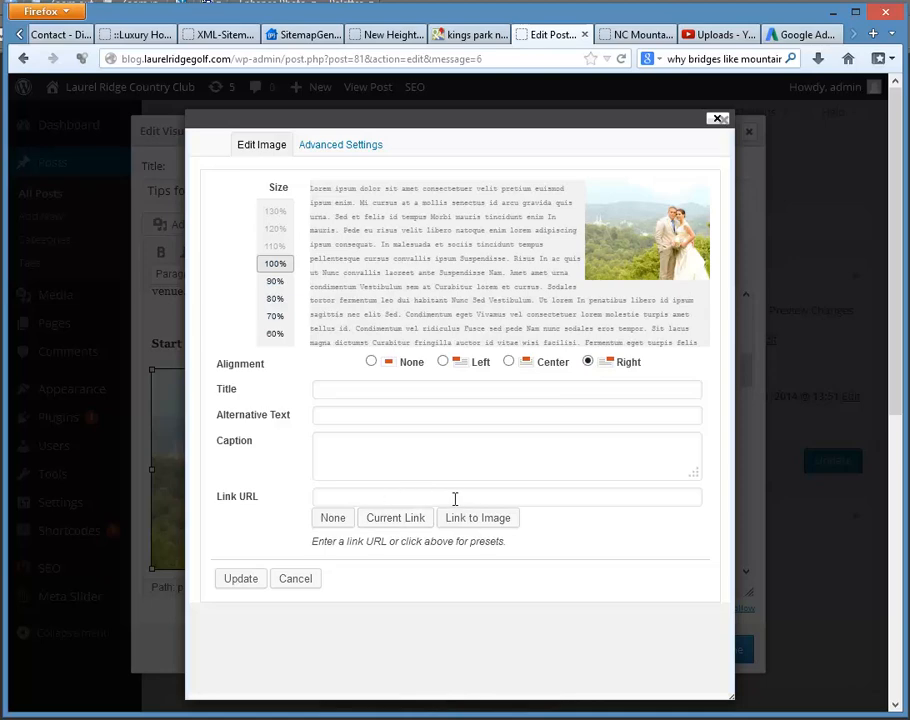
left_click(634, 34)
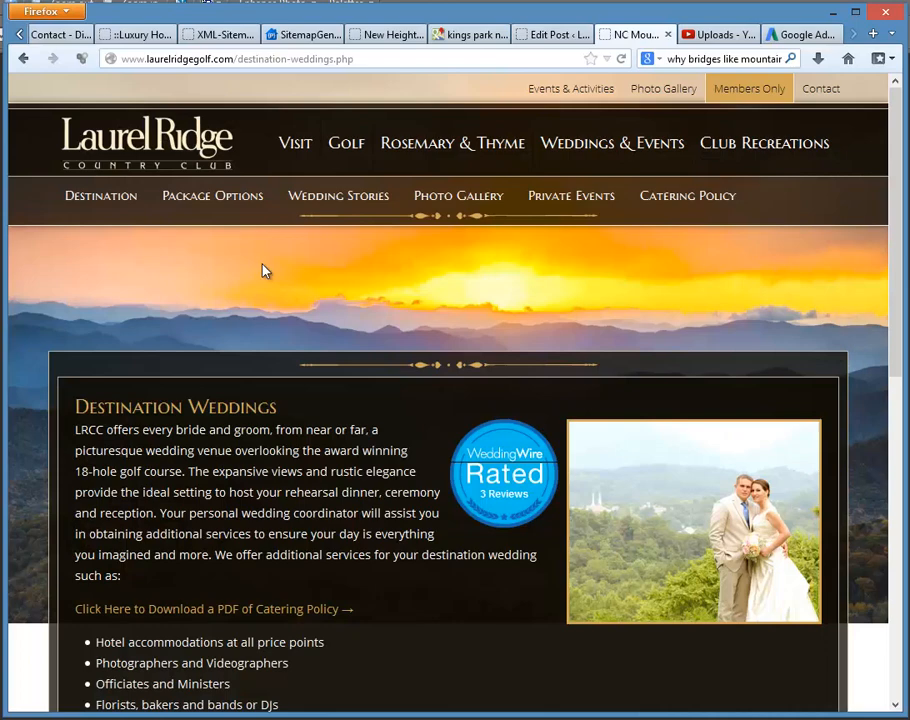
left_click(183, 57)
right_click(185, 59)
left_click(226, 110)
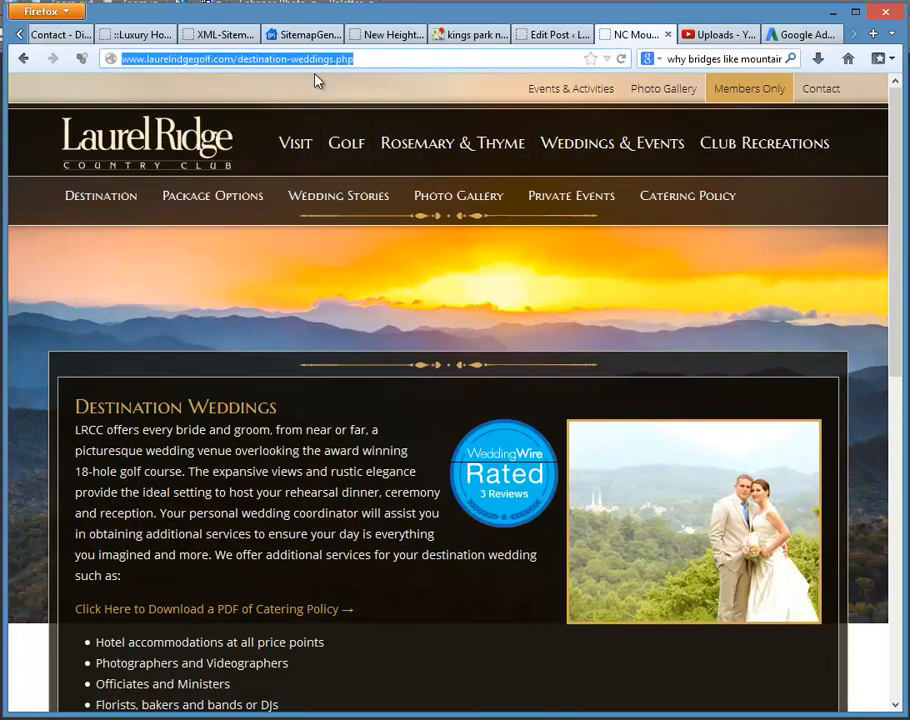
left_click(547, 35)
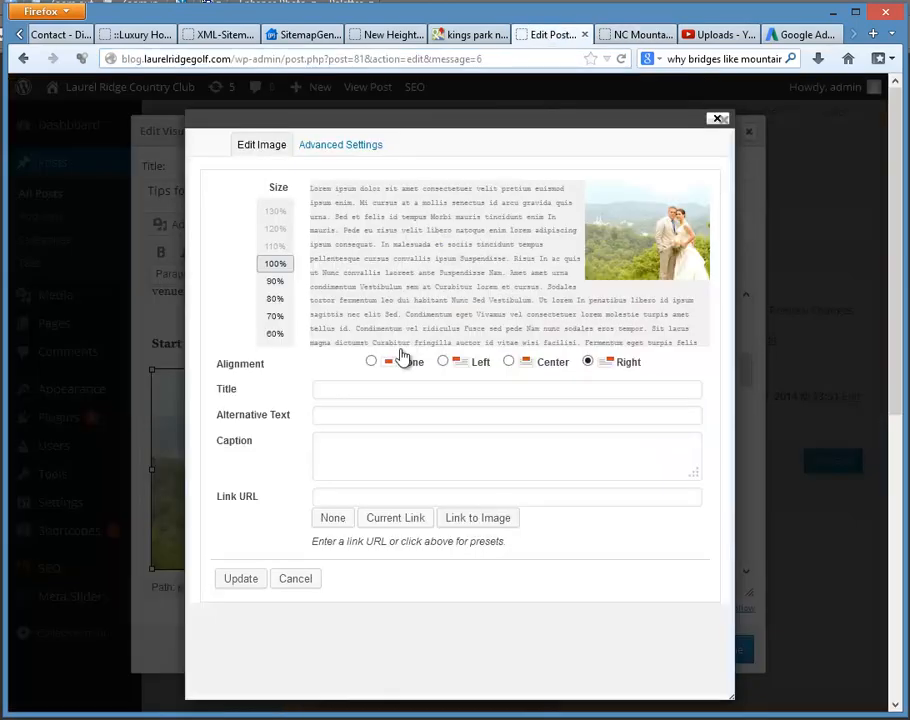
left_click(327, 497)
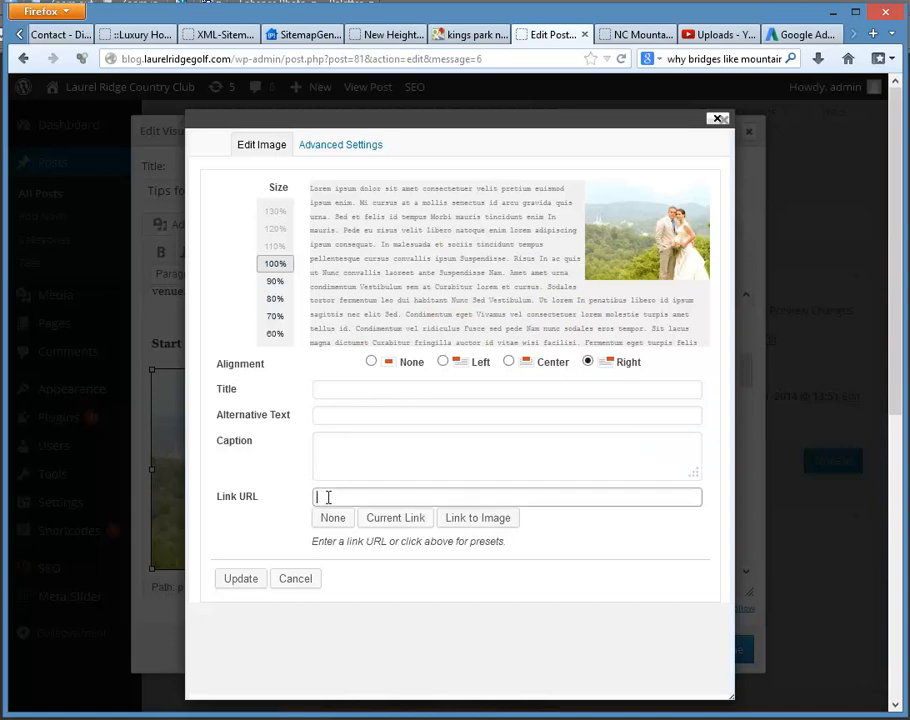
key("ctrl+v")
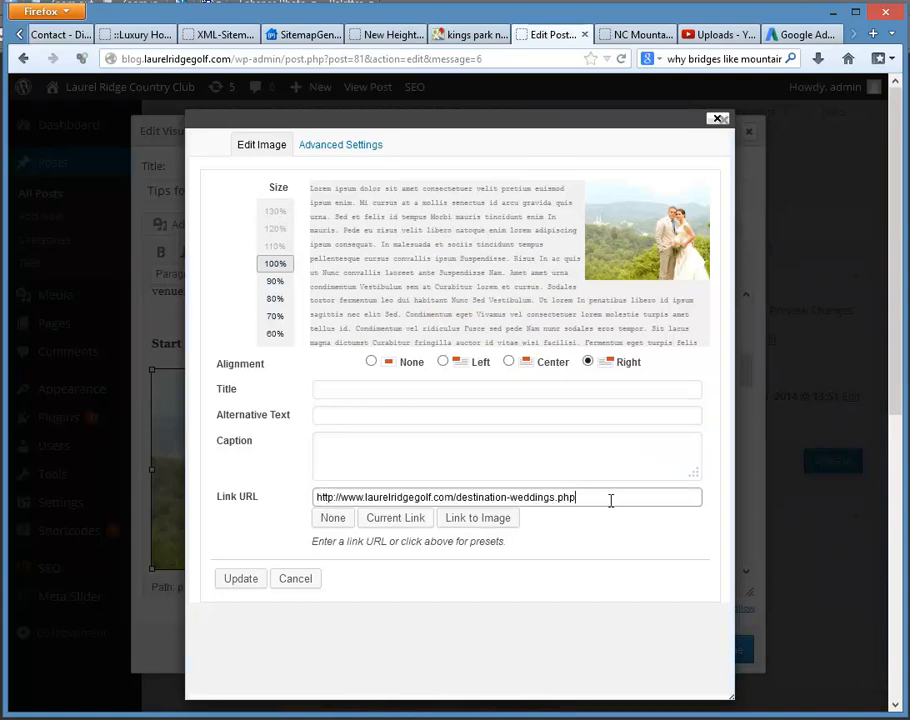
Step: Set the photo's alternative text to "NC Mountain Wedding Venues" and apply the image settings
left_click(323, 417)
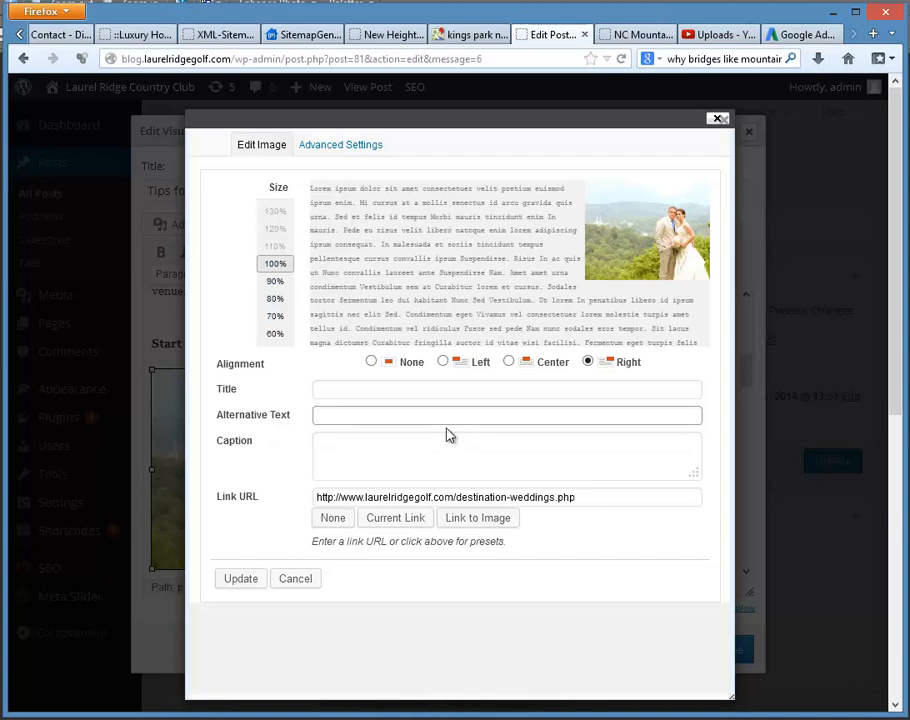
type("nc mountain w")
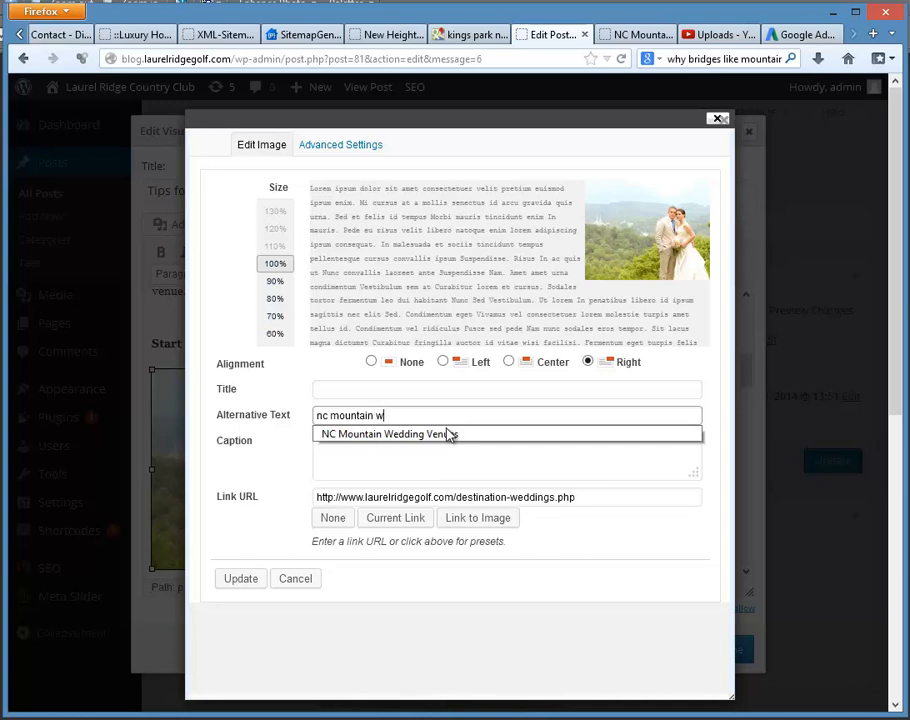
left_click(450, 433)
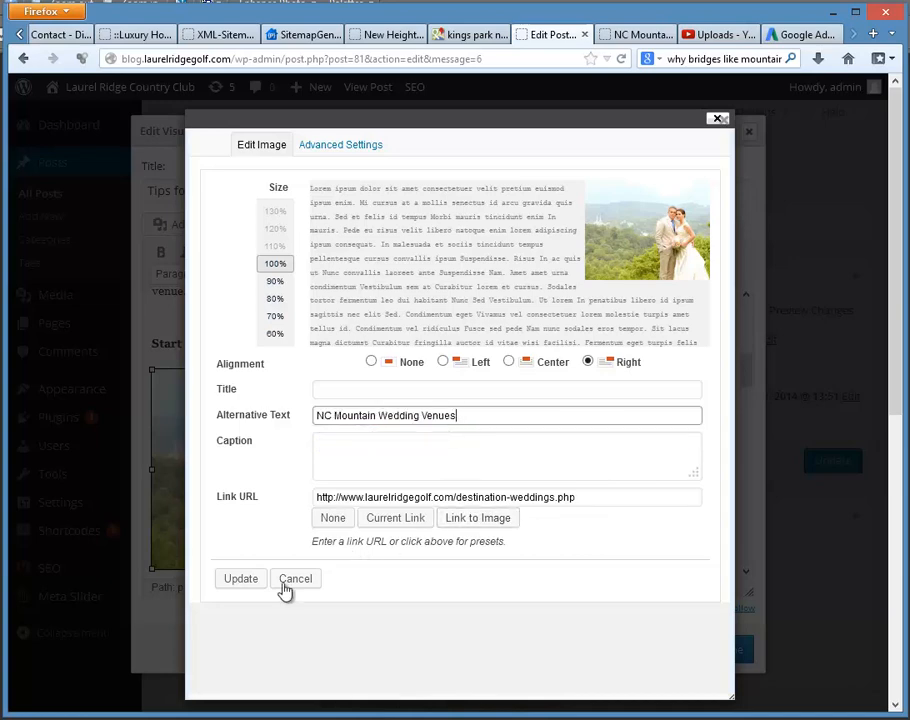
left_click(238, 580)
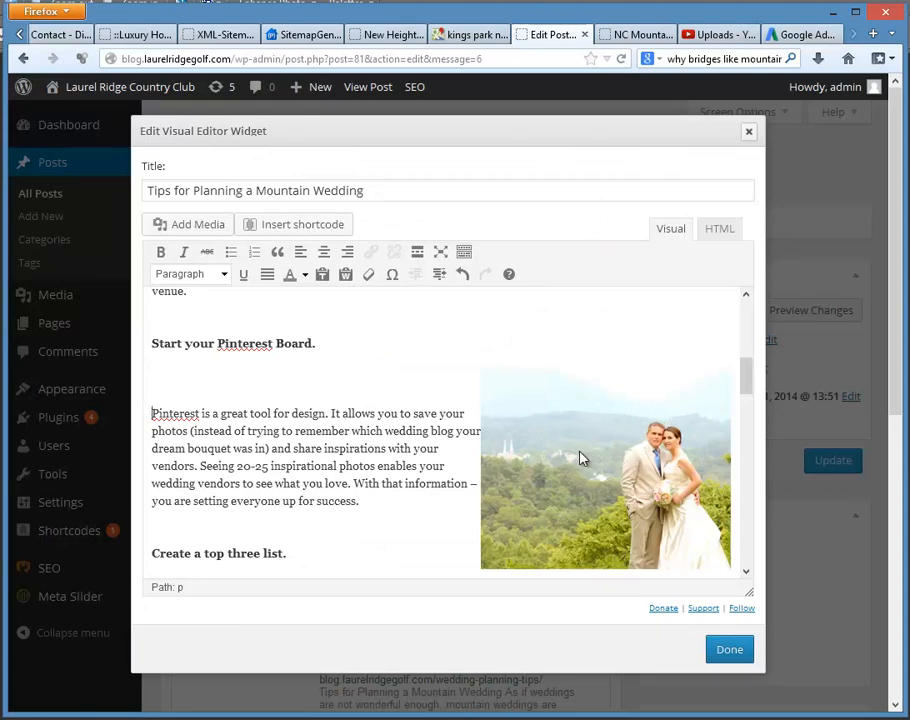
Step: Cut the p-wedding-018.jpg image address below the "Find the Venue." heading and remove the empty lines it leaves
scroll(575, 463, "down", 4)
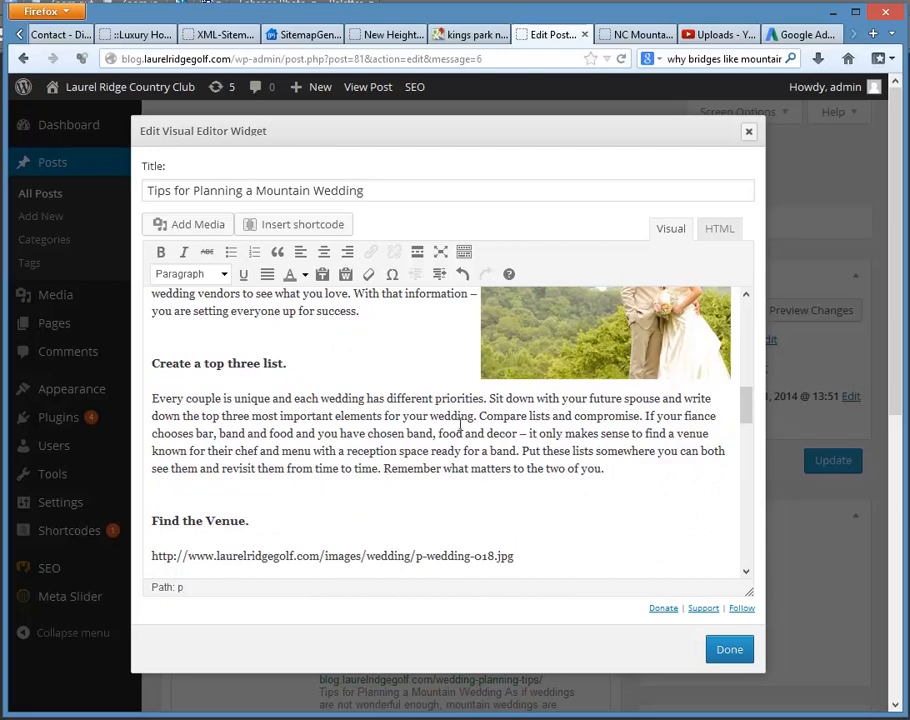
scroll(435, 425, "down", 2)
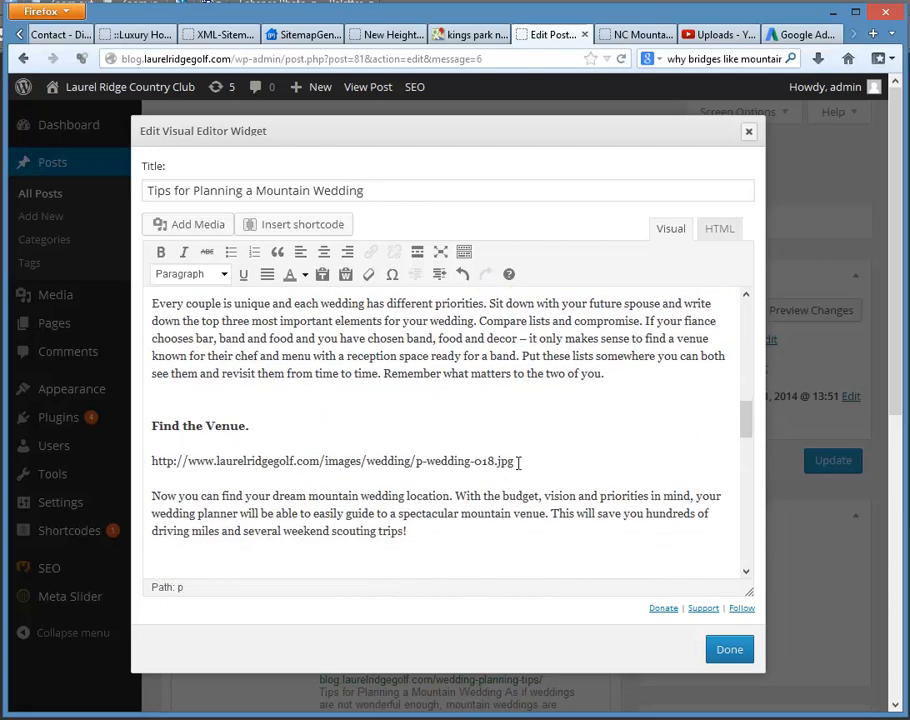
left_click_drag(516, 461, 152, 462)
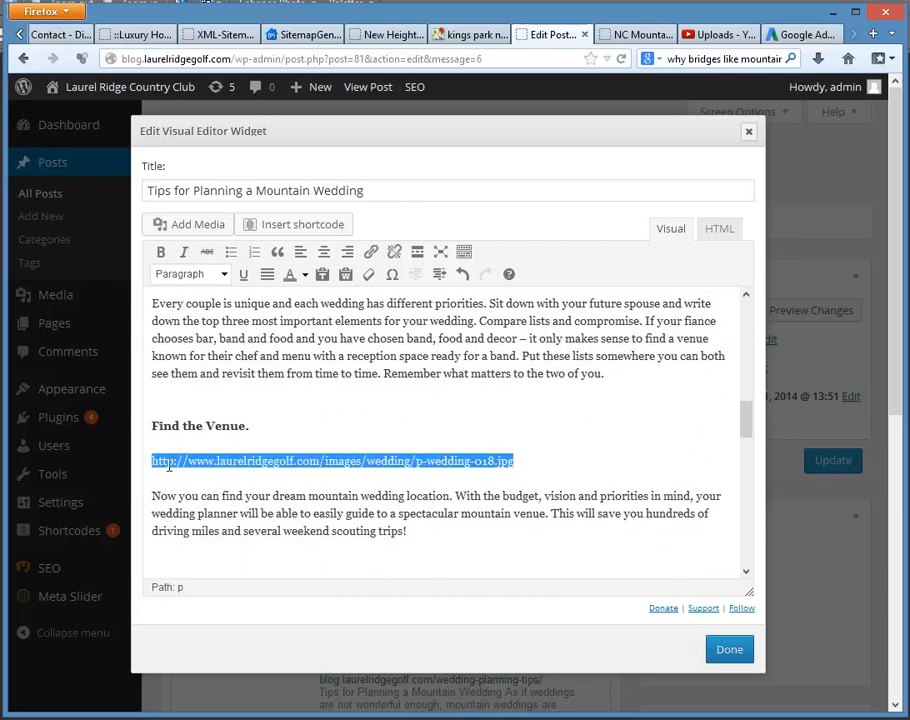
right_click(190, 466)
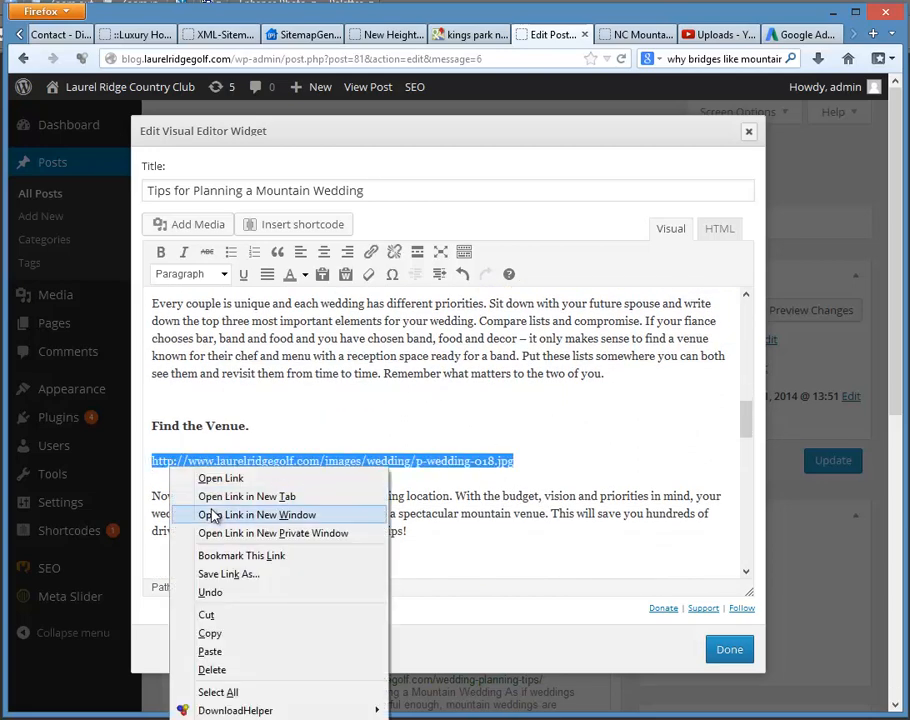
left_click(205, 614)
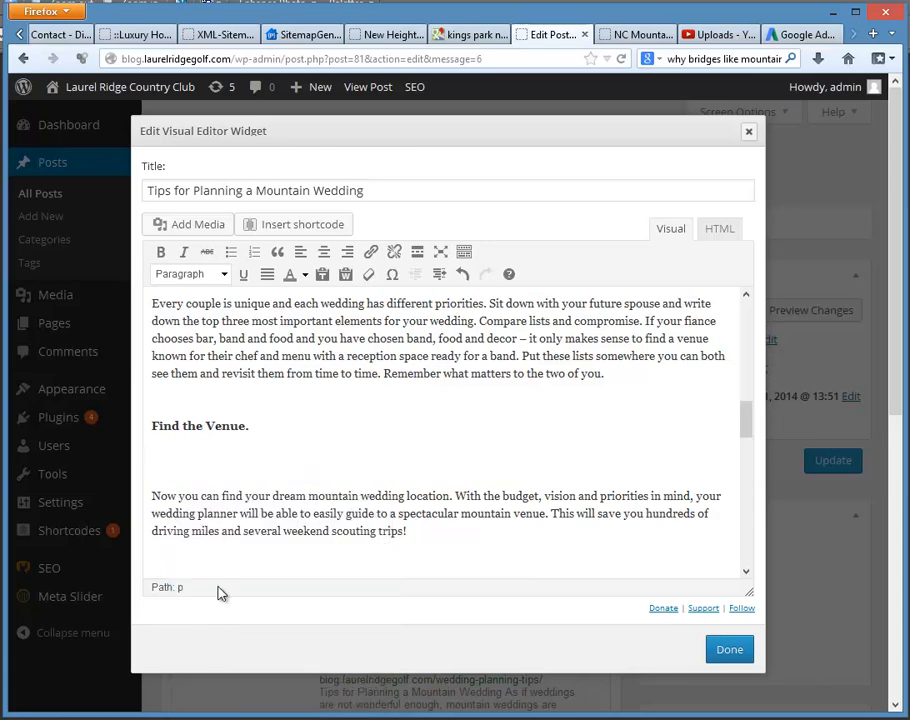
key("Down")
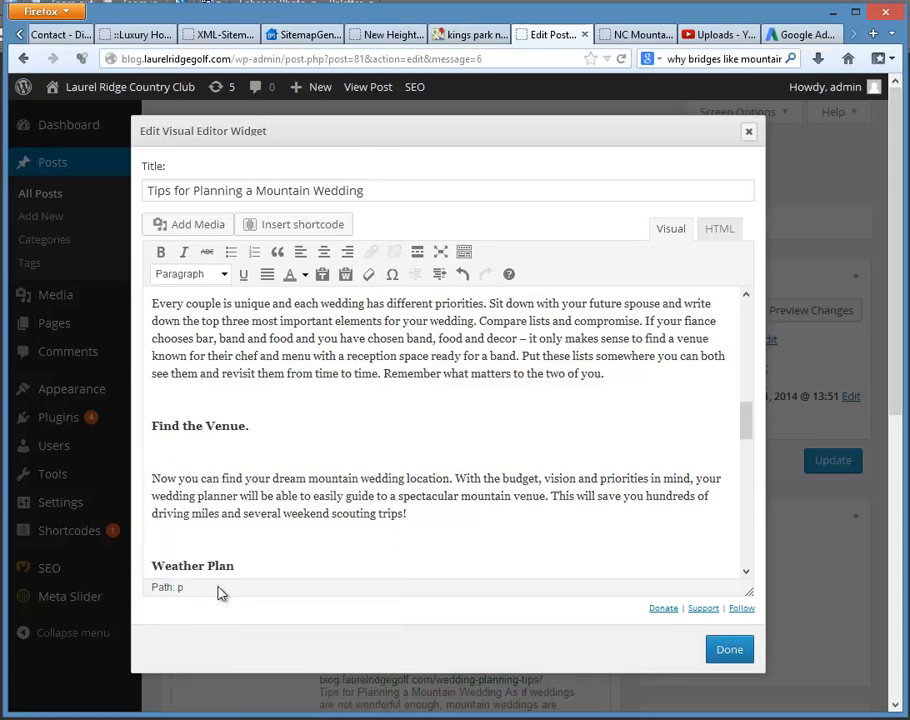
key("BackSpace")
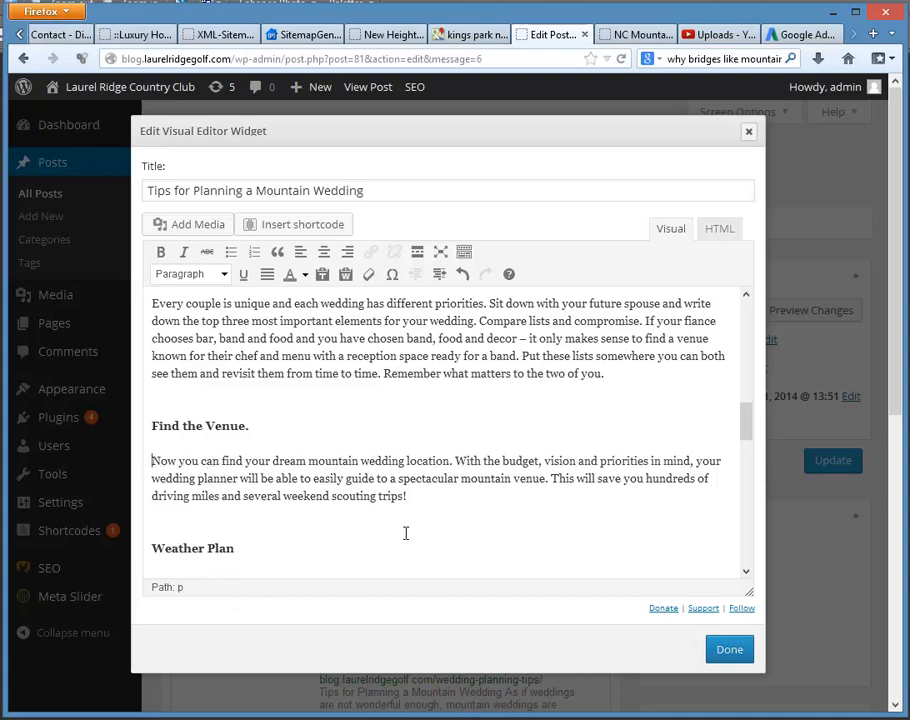
left_click(195, 226)
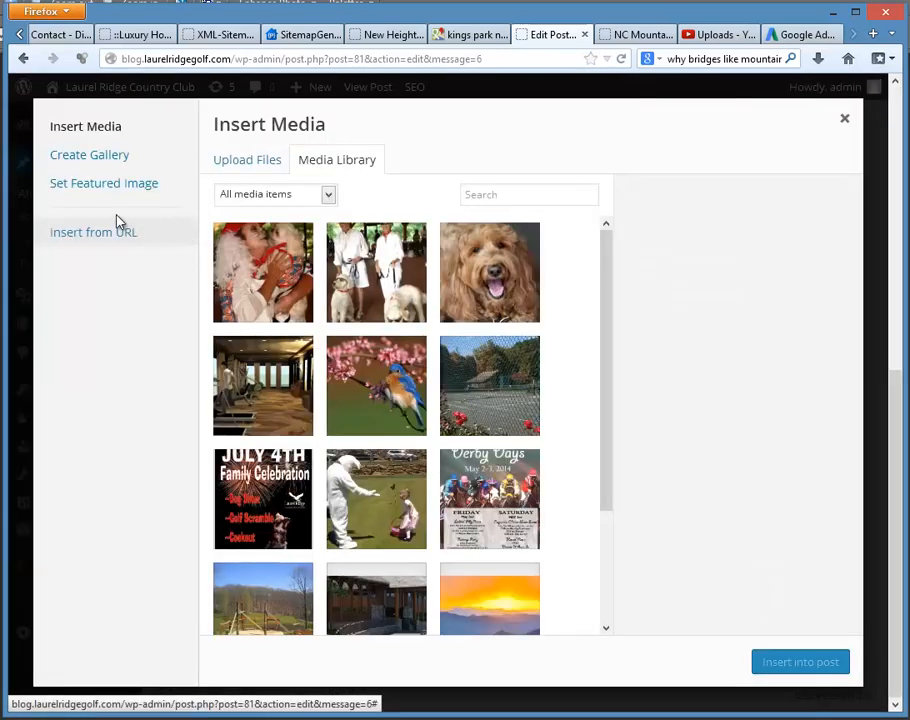
left_click(79, 240)
left_click(75, 236)
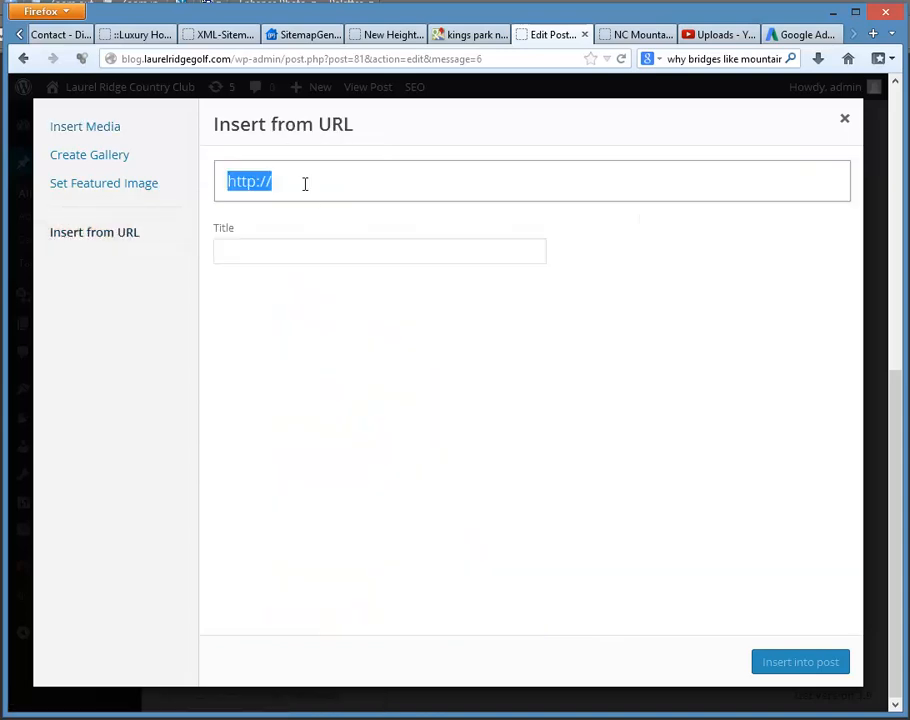
key("ctrl+v")
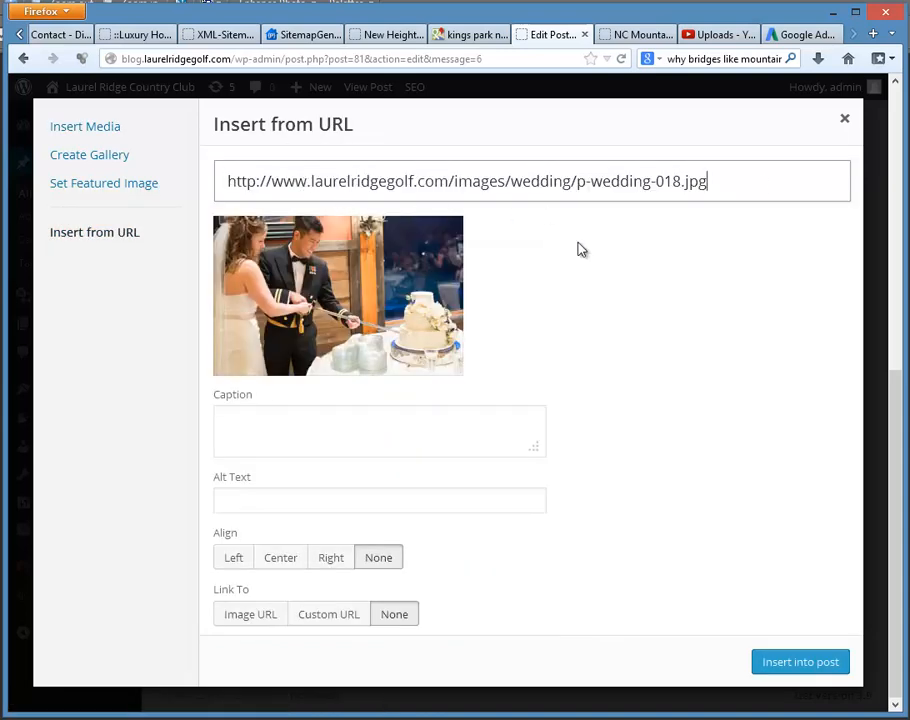
Step: Set the photo's alt text to "Waynesville NC Mountain Weddings" and insert it into the post
left_click(239, 501)
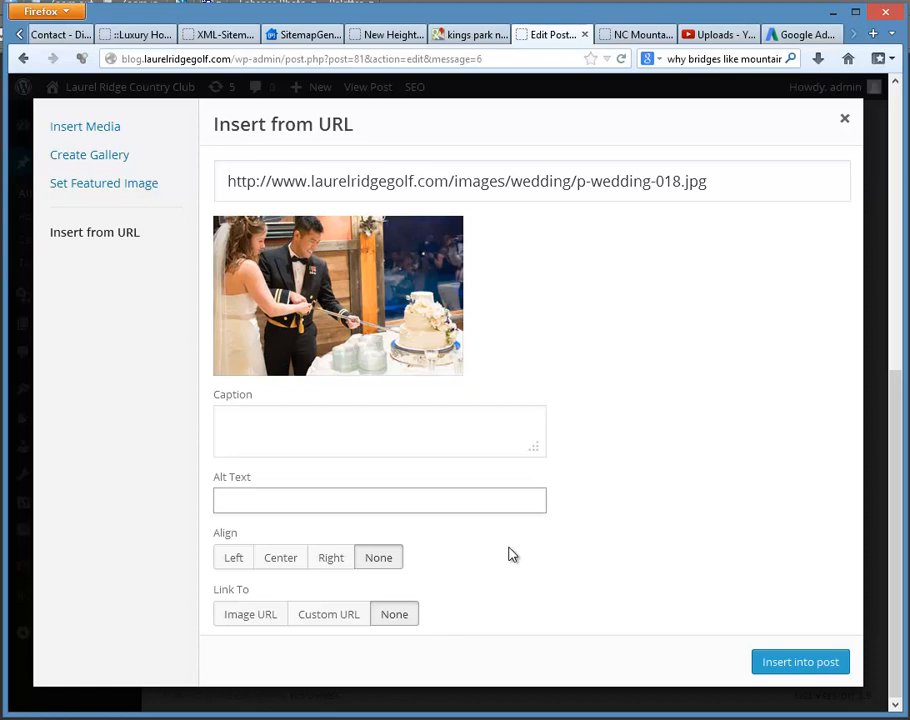
type("Waynesville NC Mount")
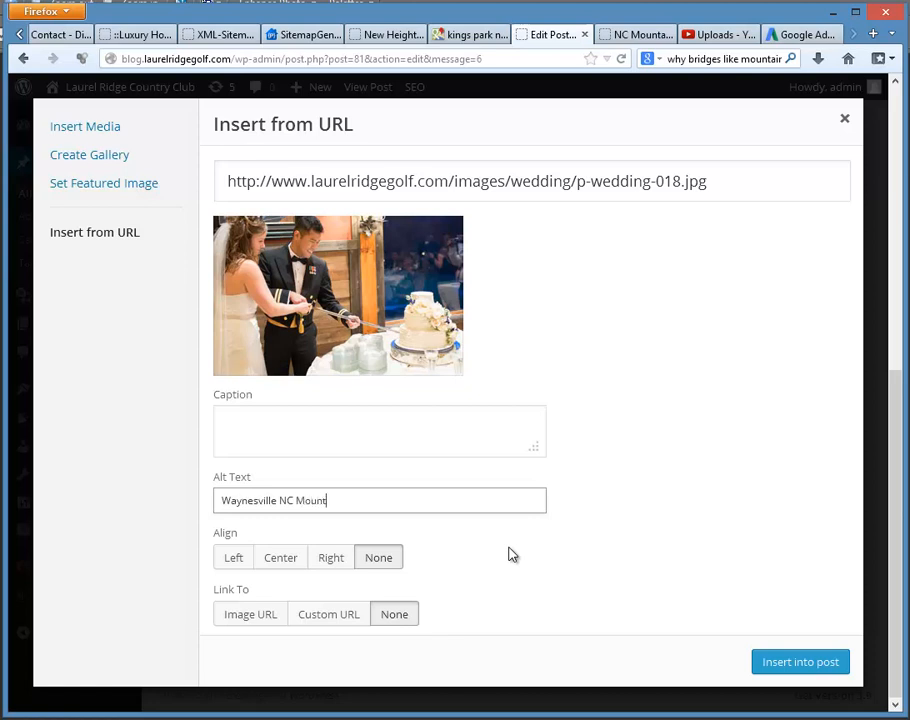
type("ain Weddings")
left_click(810, 665)
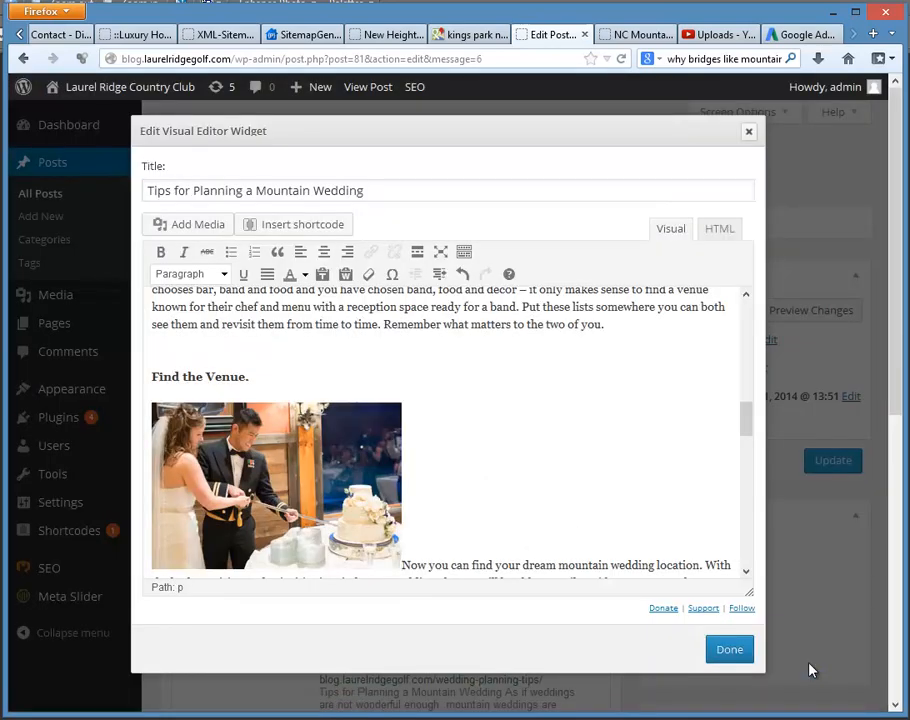
Step: Set the cake-cutting photo's alignment to Left in its image settings and apply the change
scroll(508, 446, "down", 4)
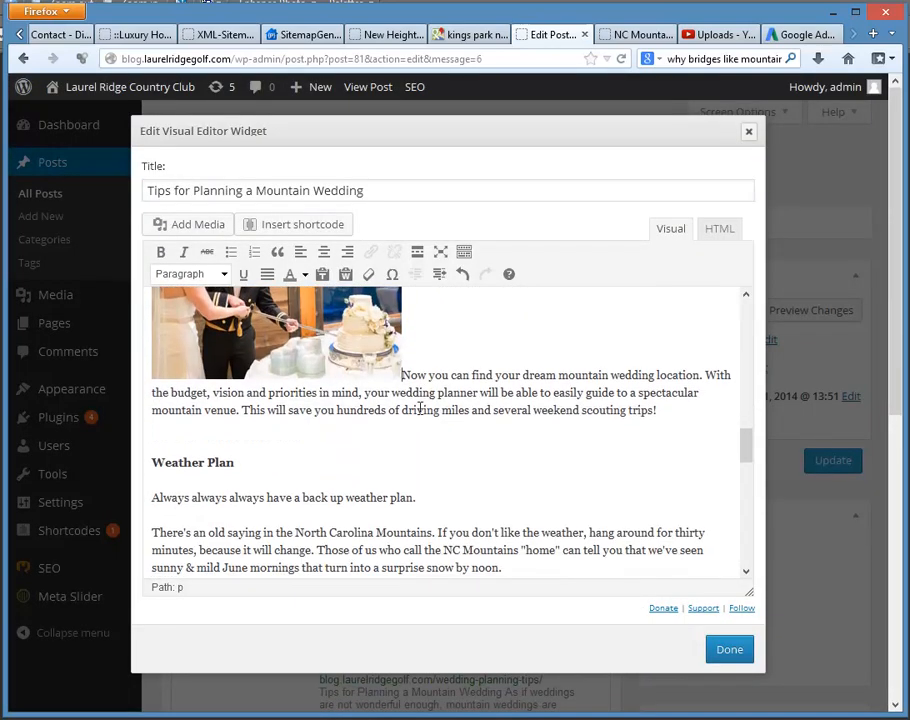
scroll(288, 425, "up", 2)
left_click(288, 425)
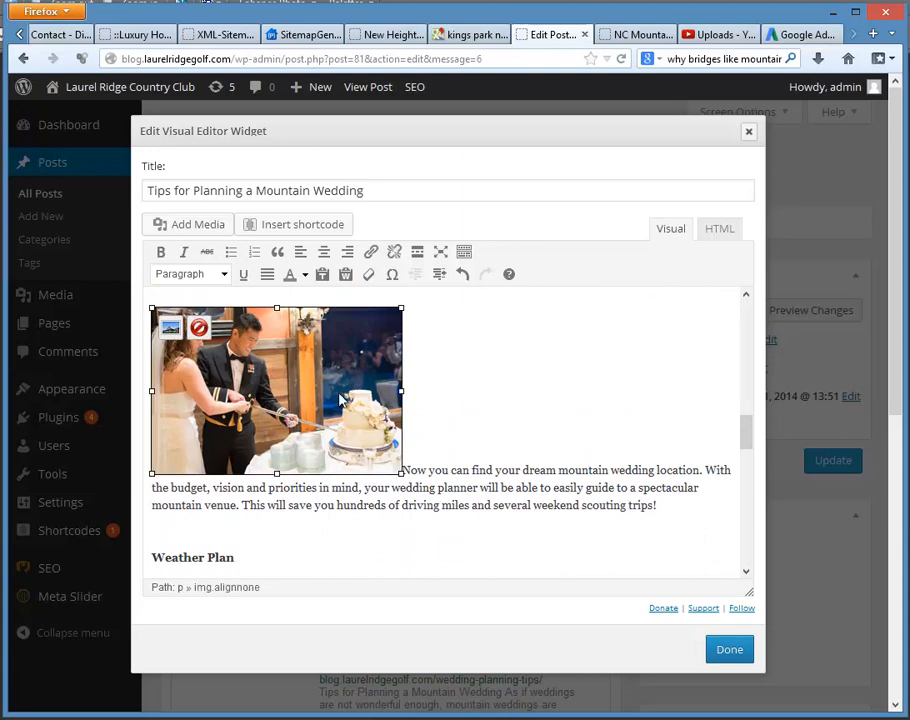
left_click(170, 332)
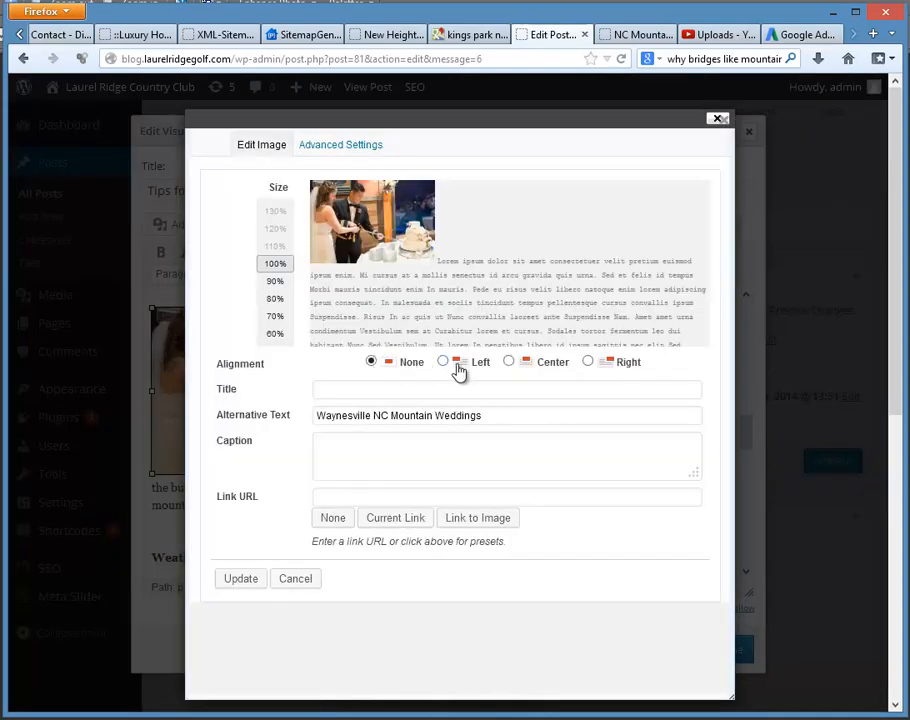
left_click(444, 362)
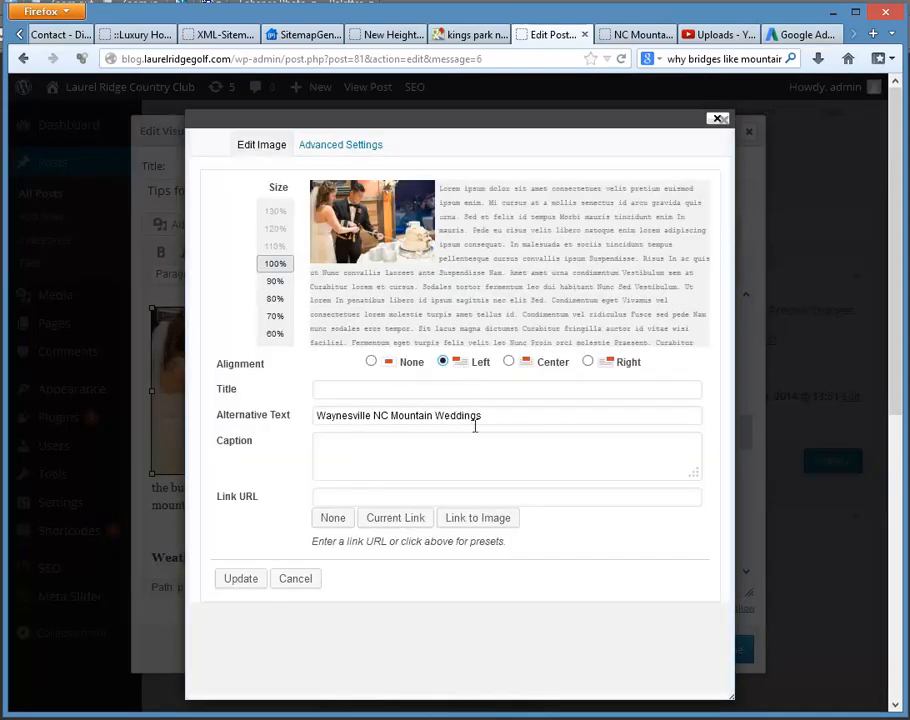
left_click(241, 579)
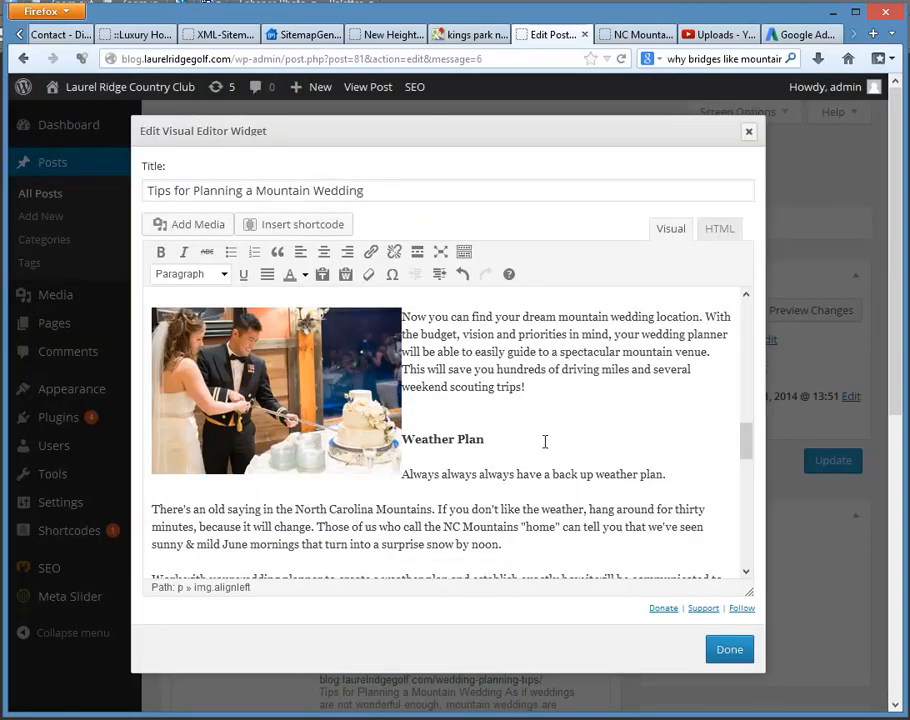
Step: Review the rest of the article down to its closing paragraphs and back up to the introduction
scroll(545, 441, "down", 5)
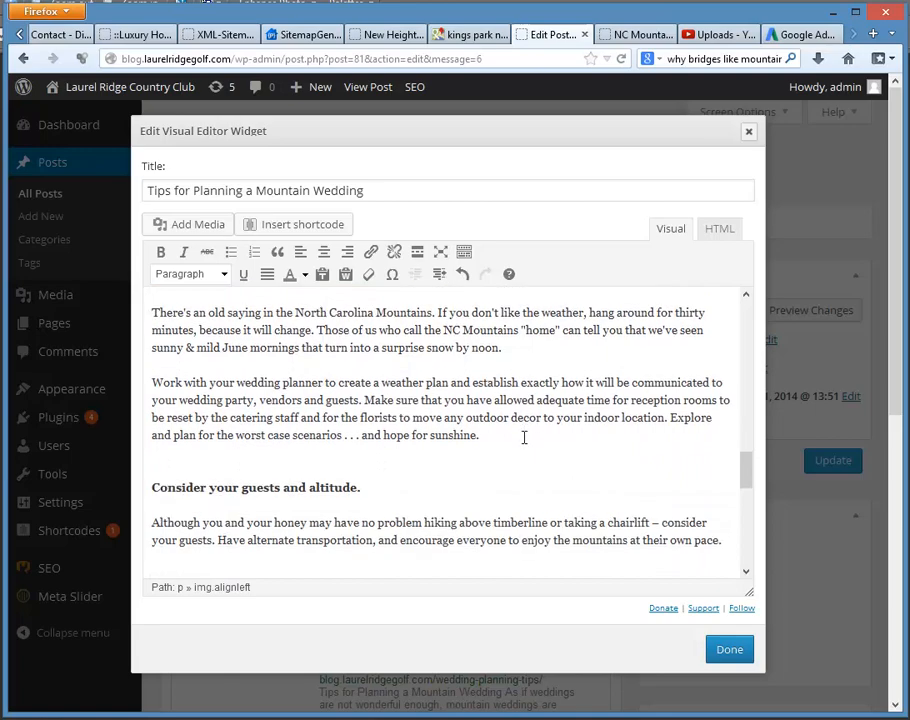
scroll(524, 438, "down", 7)
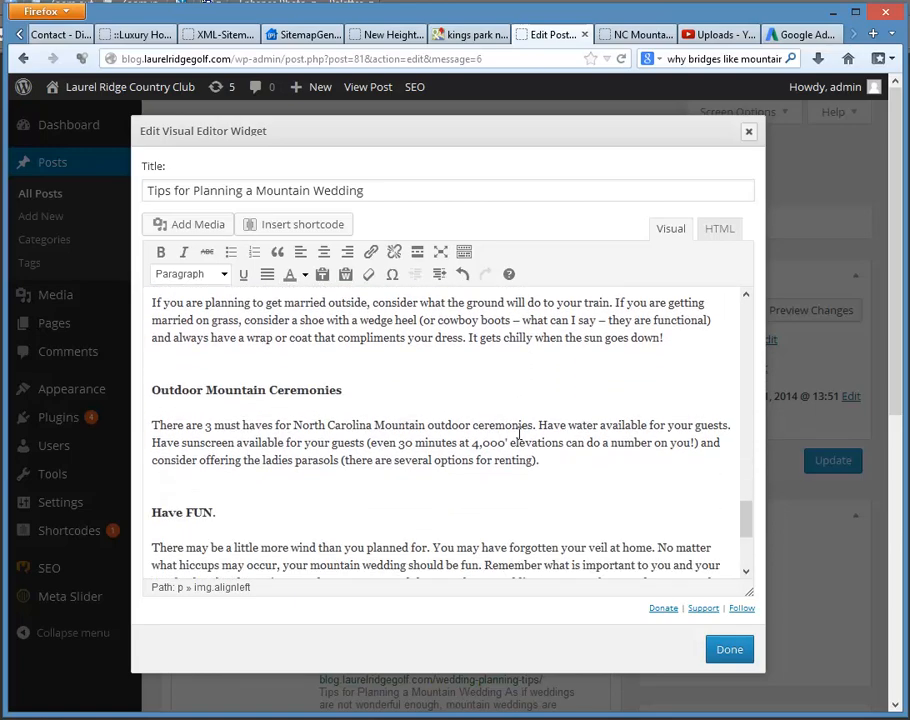
scroll(519, 432, "down", 3)
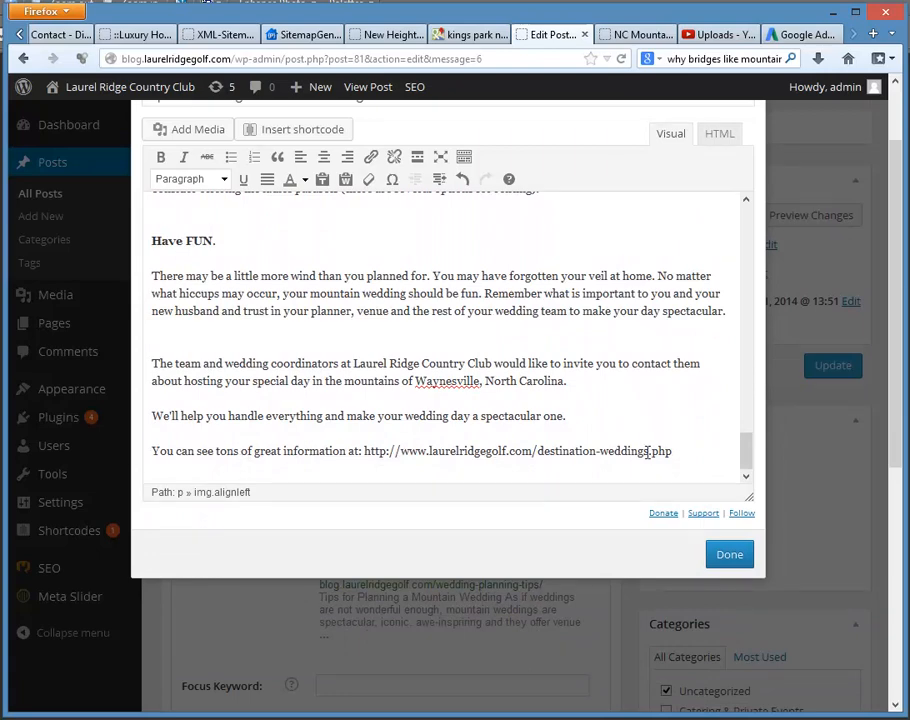
scroll(517, 400, "up", 3)
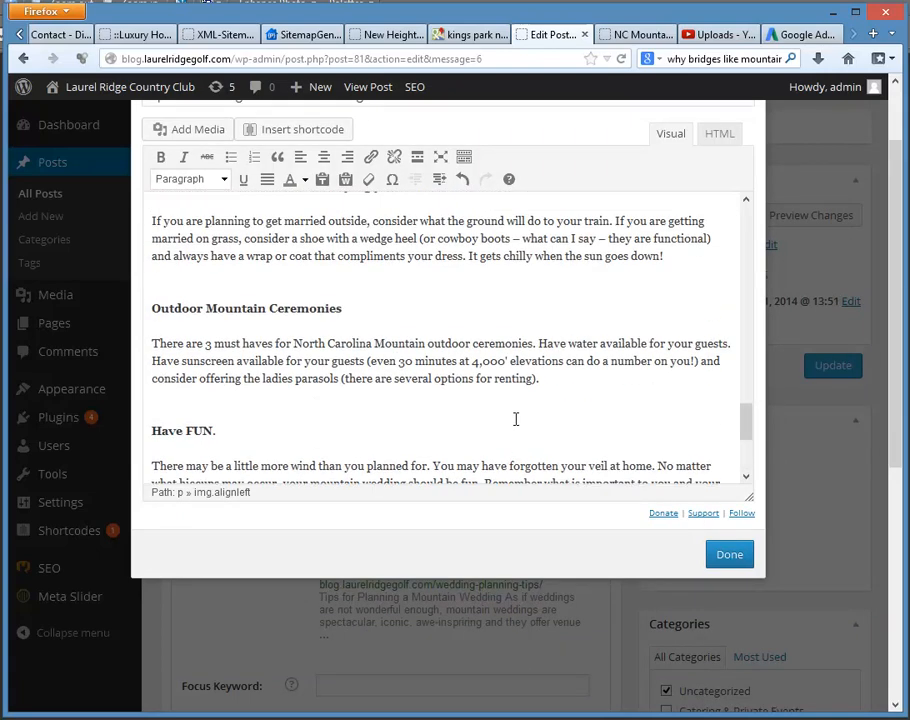
scroll(517, 421, "up", 2)
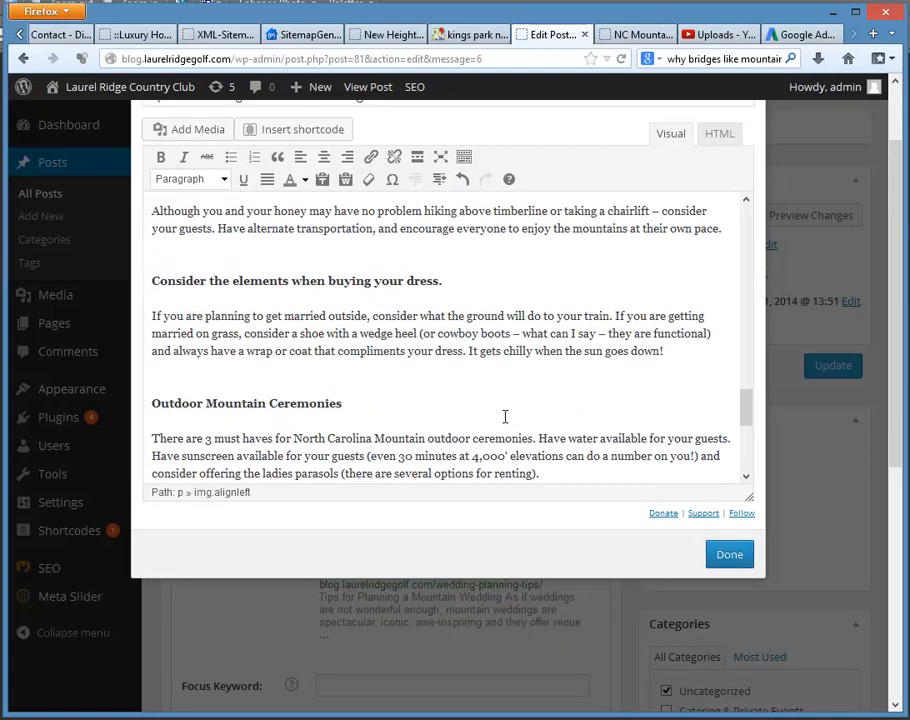
scroll(496, 409, "down", 2)
scroll(496, 409, "up", 3)
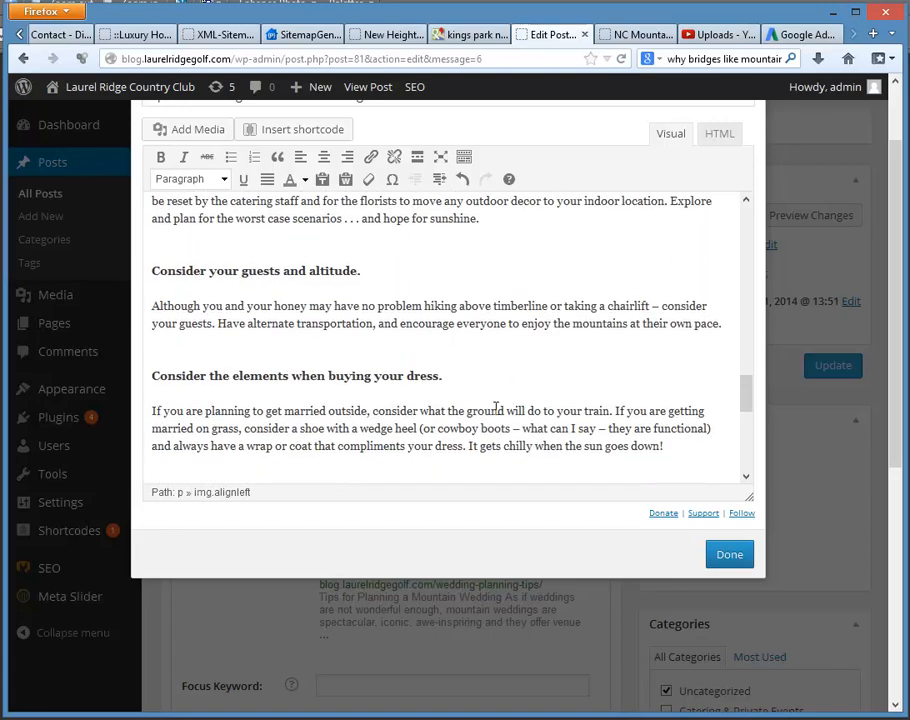
scroll(497, 410, "up", 4)
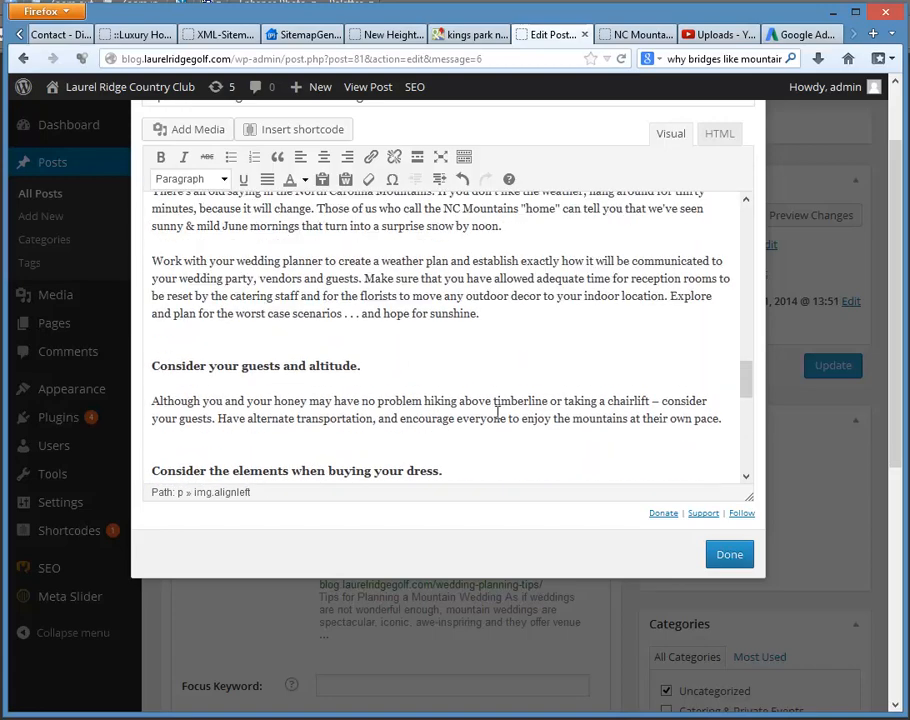
scroll(497, 412, "up", 14)
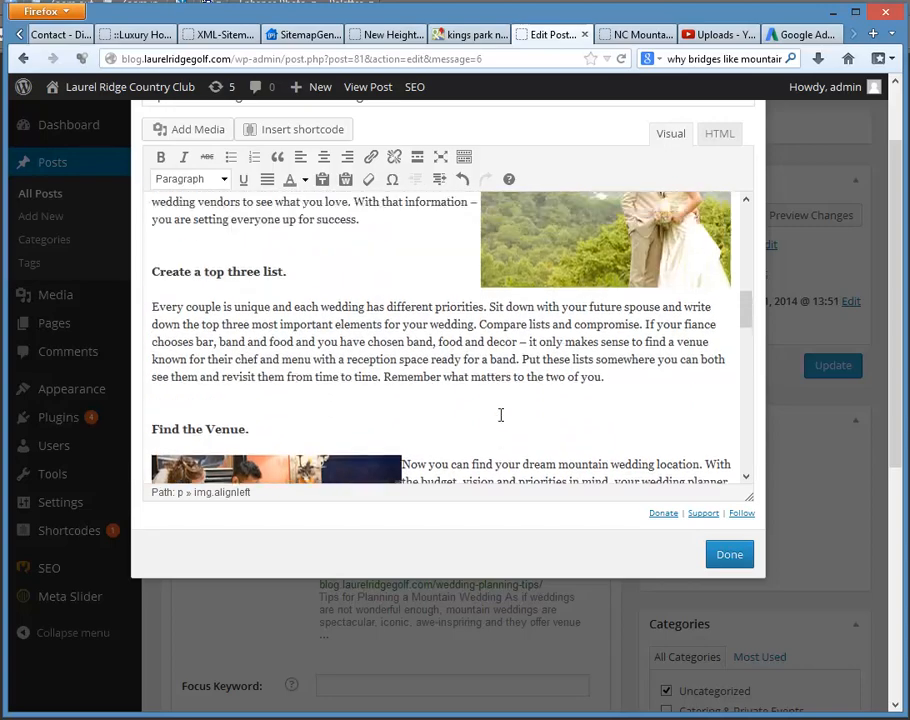
scroll(500, 425, "up", 5)
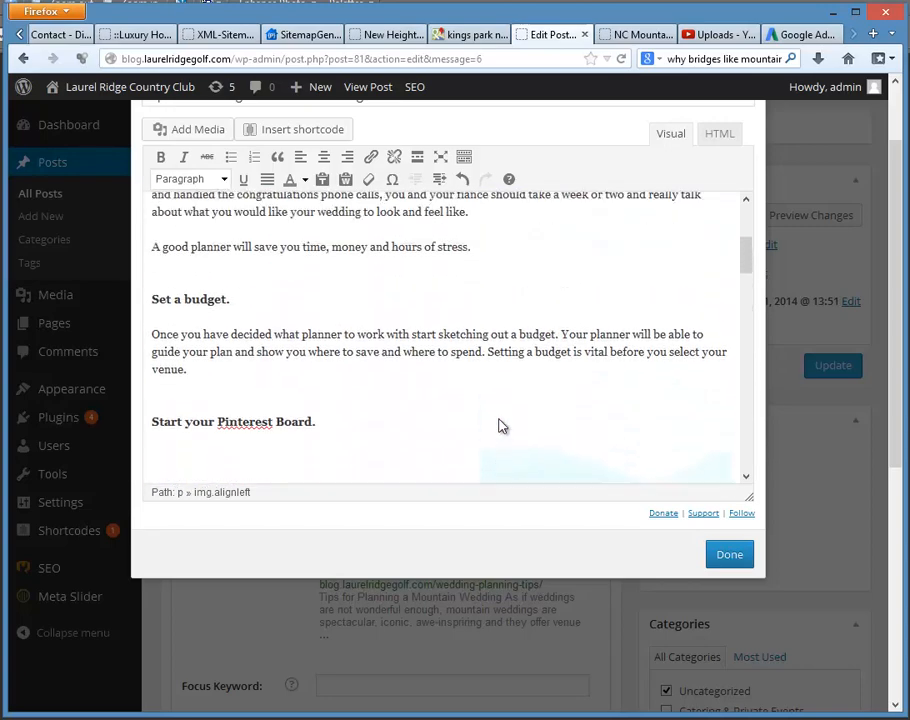
scroll(497, 419, "up", 2)
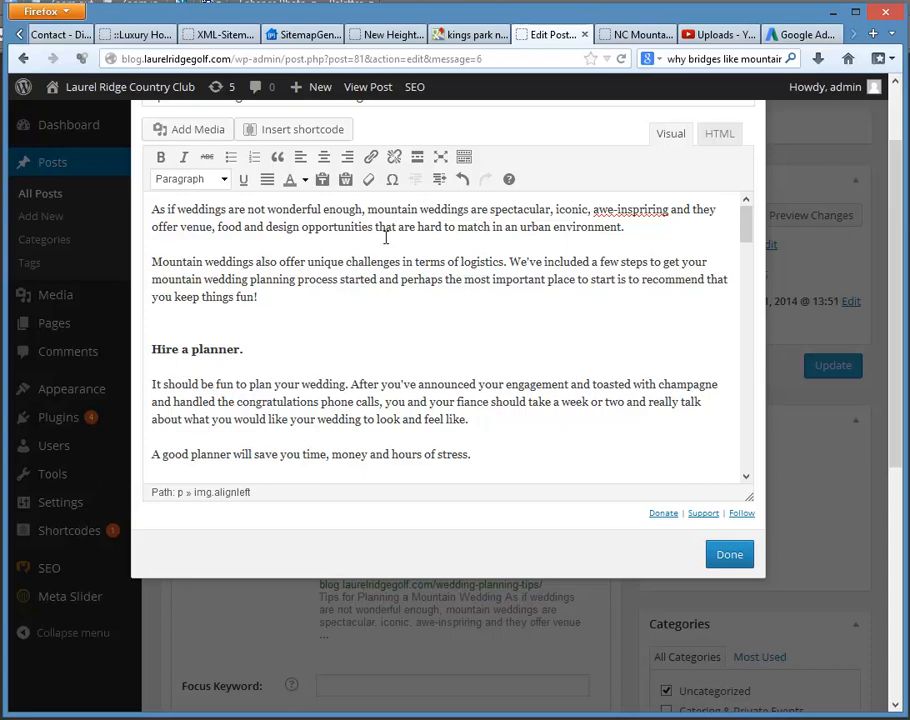
Step: Place the cursor before the article's opening sentence and bring the wedding dance image into view in Corel Paint Shop Pro Photo X2
left_click(155, 211)
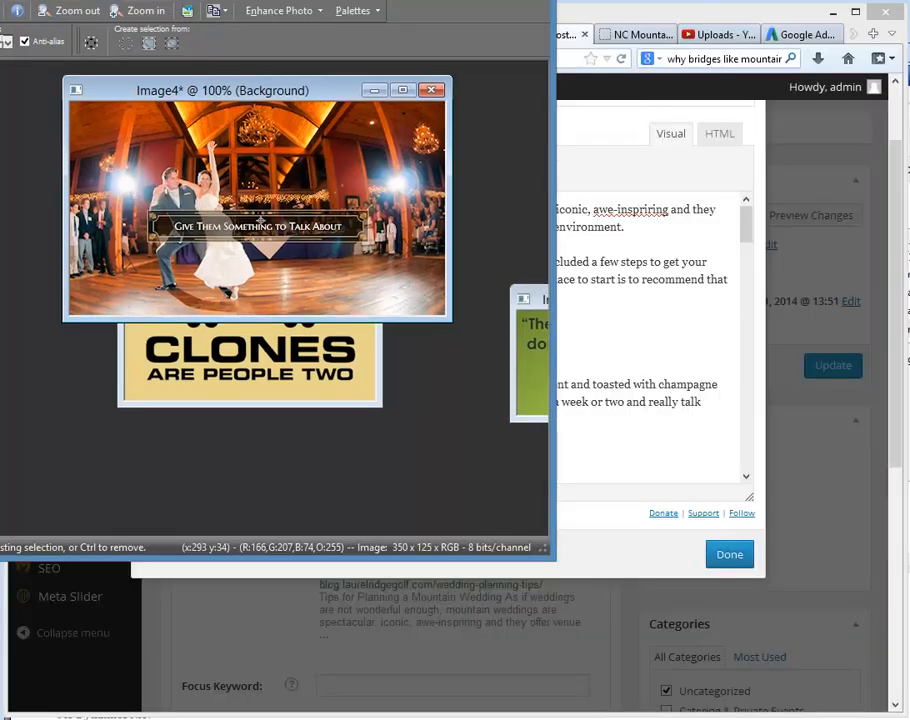
mouse_move(407, 0)
left_mouse_down()
mouse_move(773, 120)
mouse_move(717, 117)
left_mouse_up()
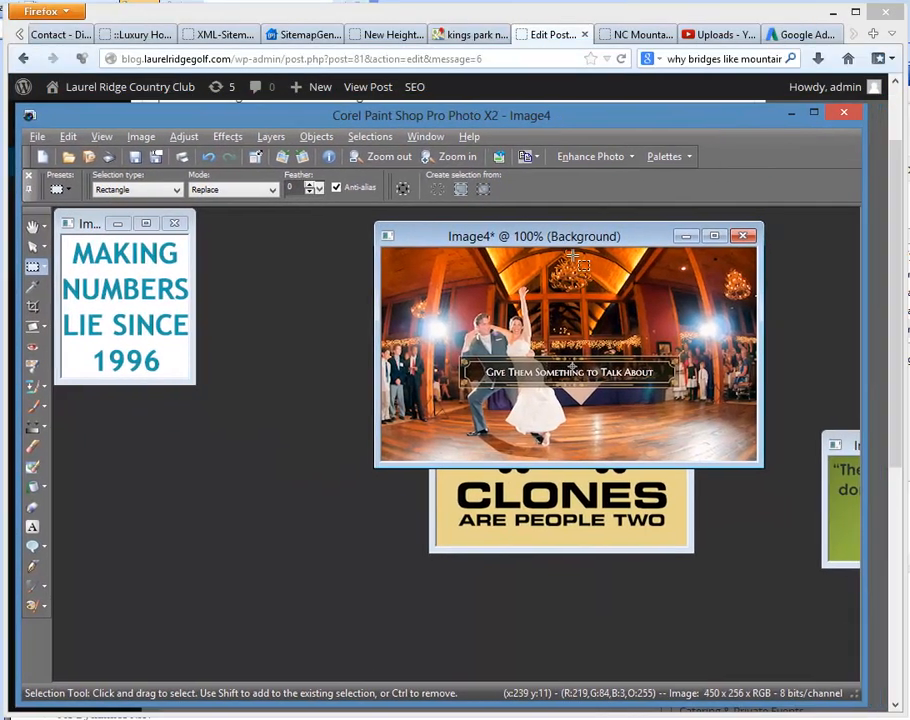
left_click_drag(569, 239, 452, 253)
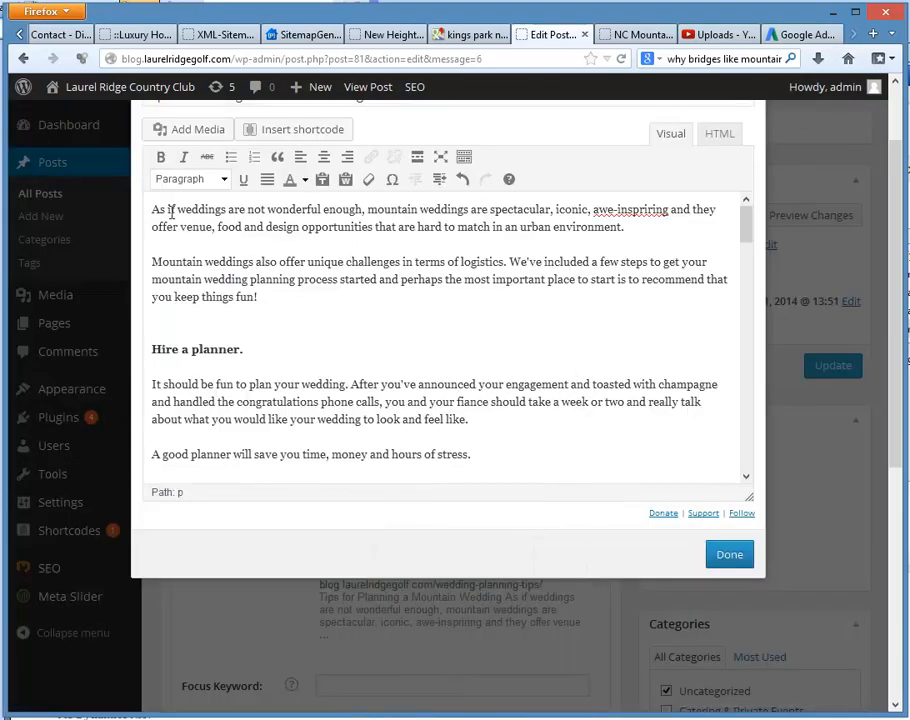
Step: Upload the laurel-ridge-wedding JPG from the C: drive's AAA_Photos > Video_Working folder to the post's media library
left_click(195, 131)
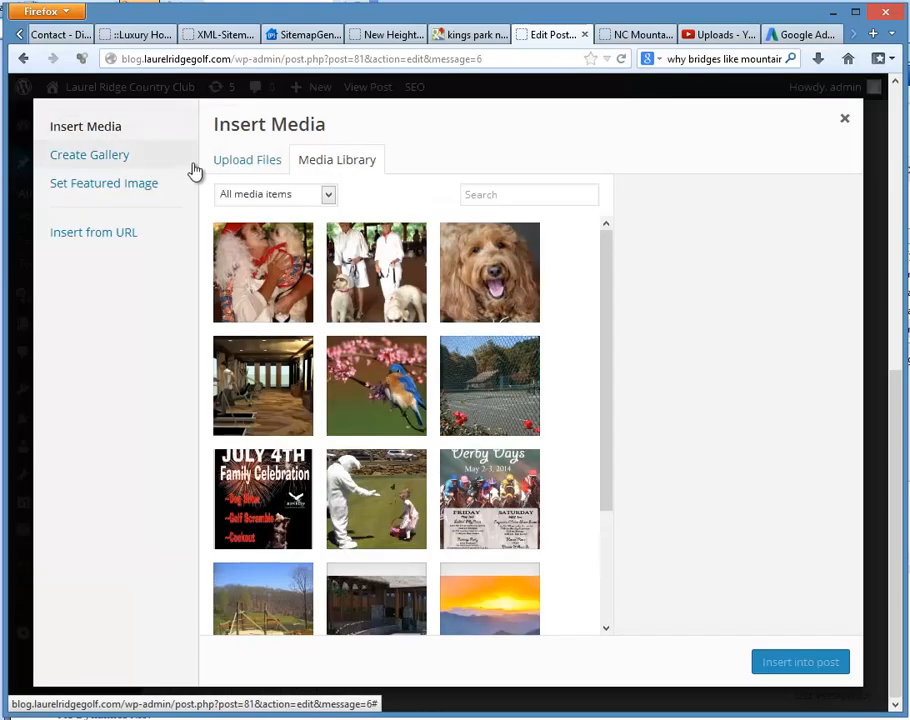
left_click(244, 164)
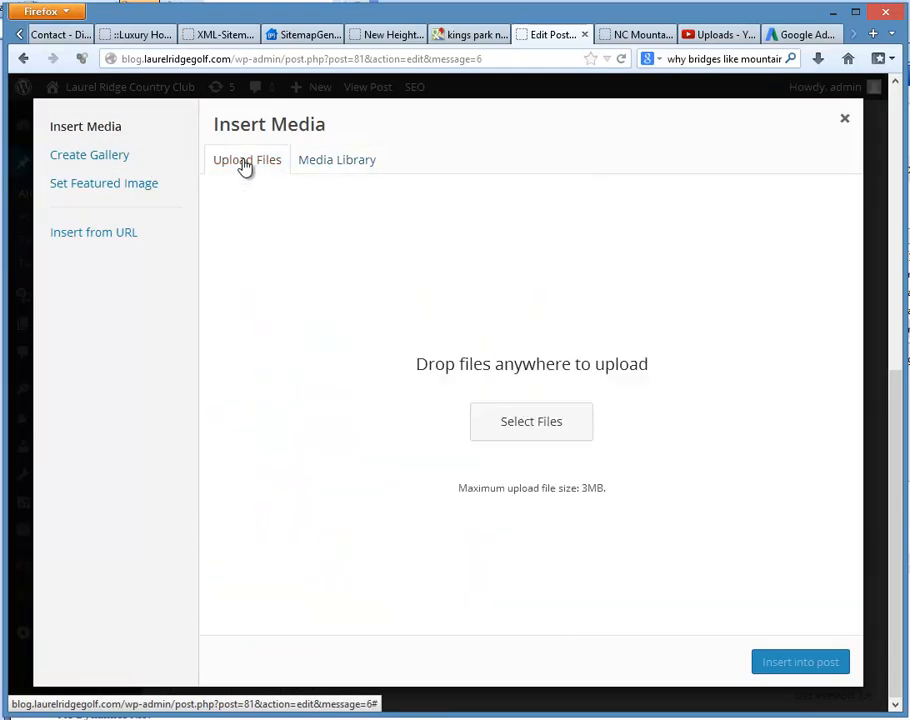
left_click(530, 422)
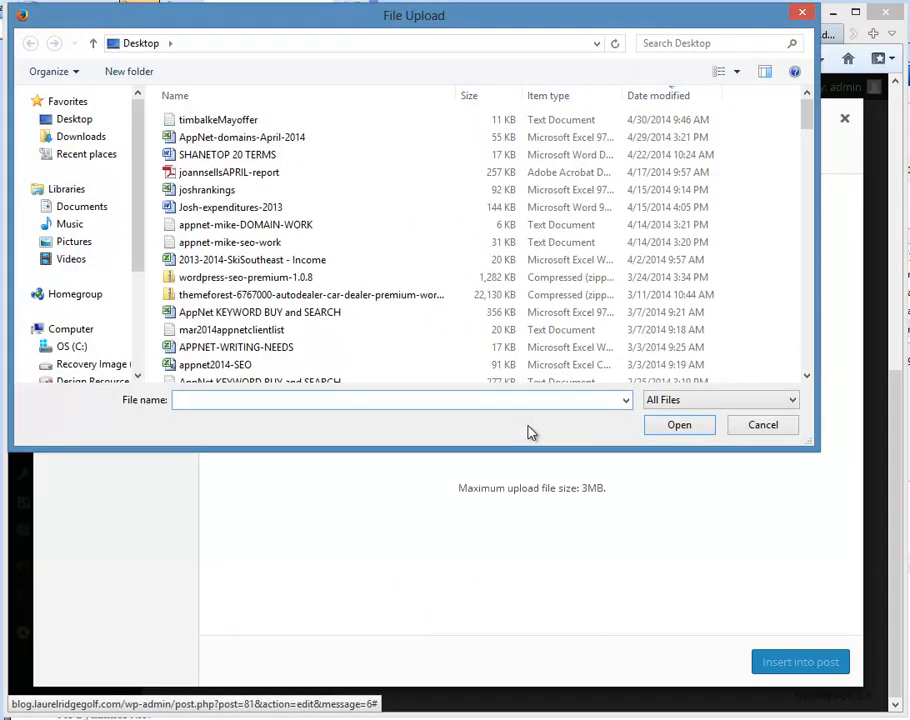
left_click(60, 346)
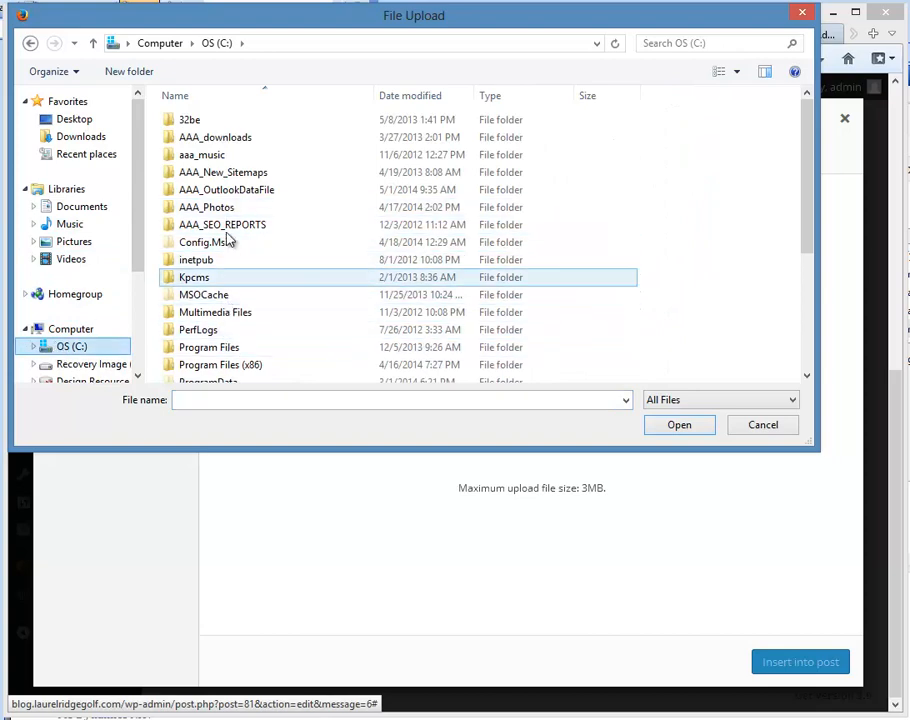
double_click(216, 209)
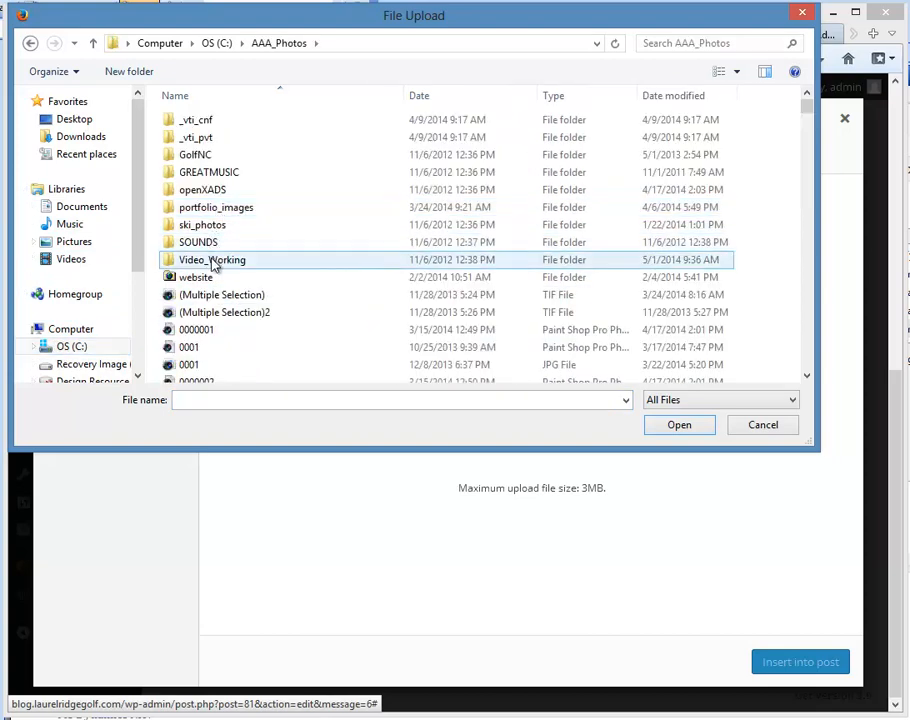
double_click(212, 262)
left_click(416, 96)
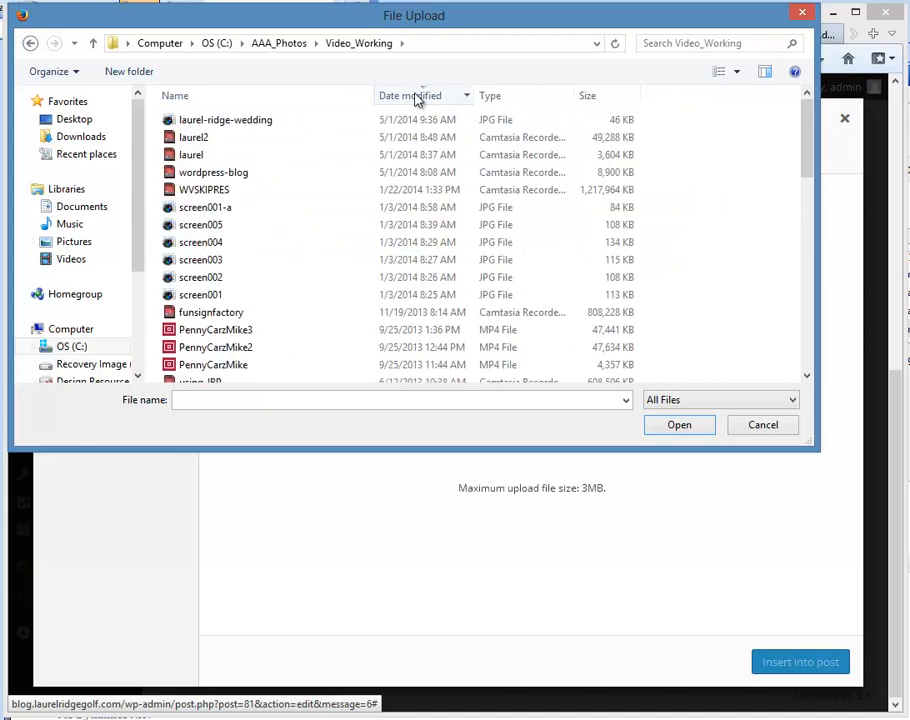
double_click(257, 121)
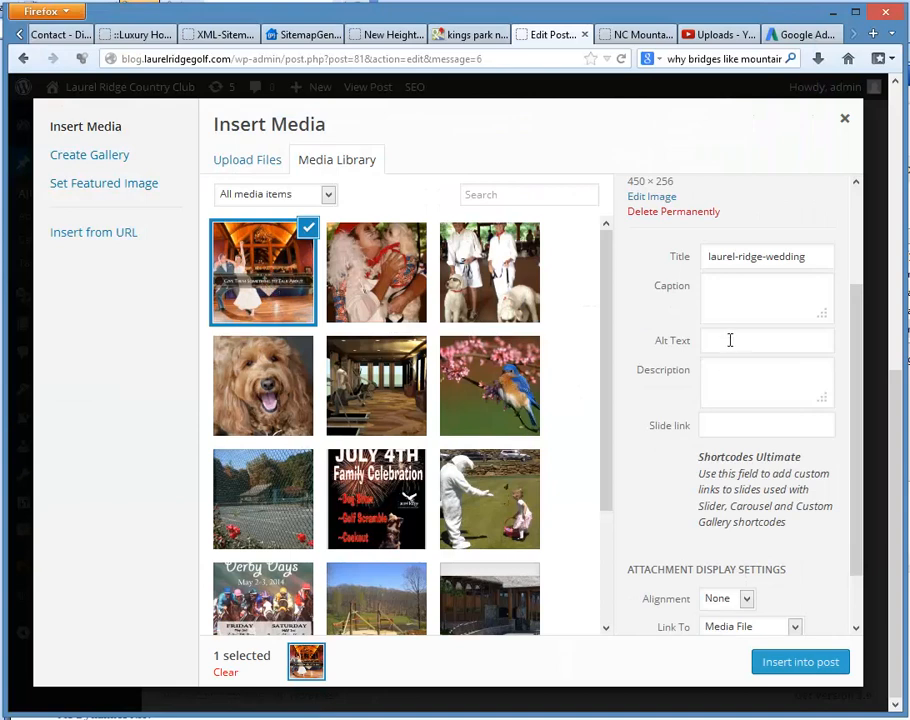
Step: Set the uploaded wedding dance image's alt text to "nc mountain wedding venues"
left_click(727, 338)
key("BackSpace")
key("BackSpace")
key("BackSpace")
key("BackSpace")
key("BackSpace")
key("BackSpace")
key("BackSpace")
type("nc mountain weddin")
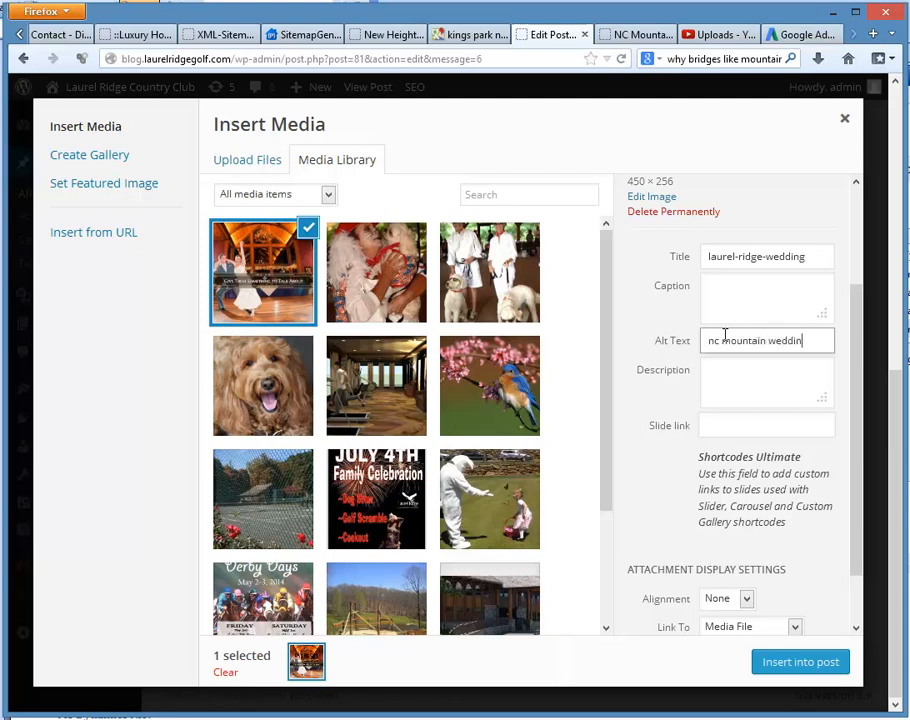
type("gs")
type("venues")
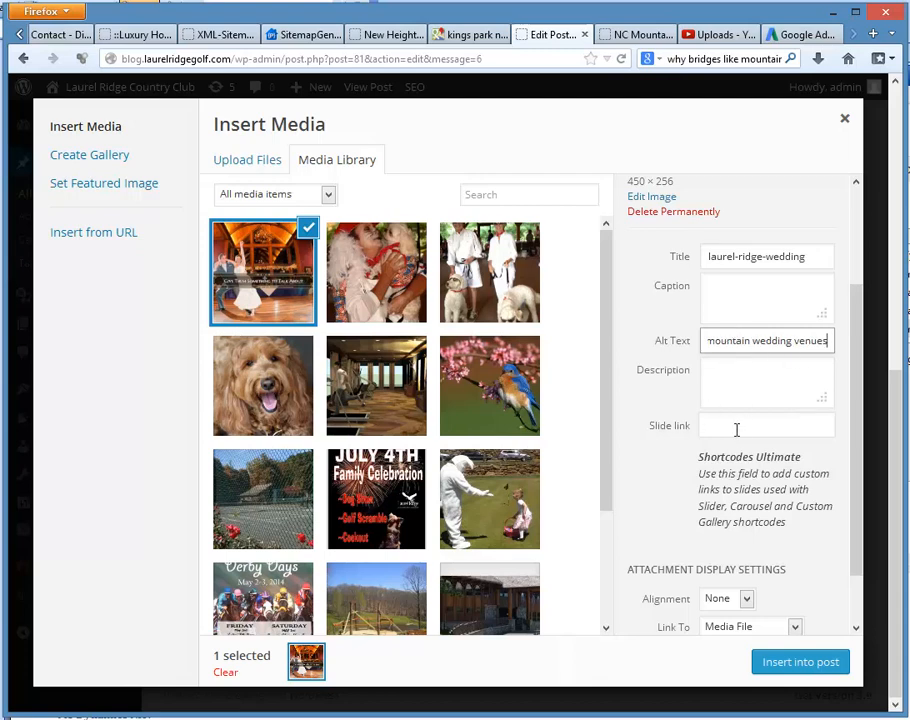
Step: Set the wedding dance image's link to None and its alignment to Left
left_click_drag(856, 546, 871, 607)
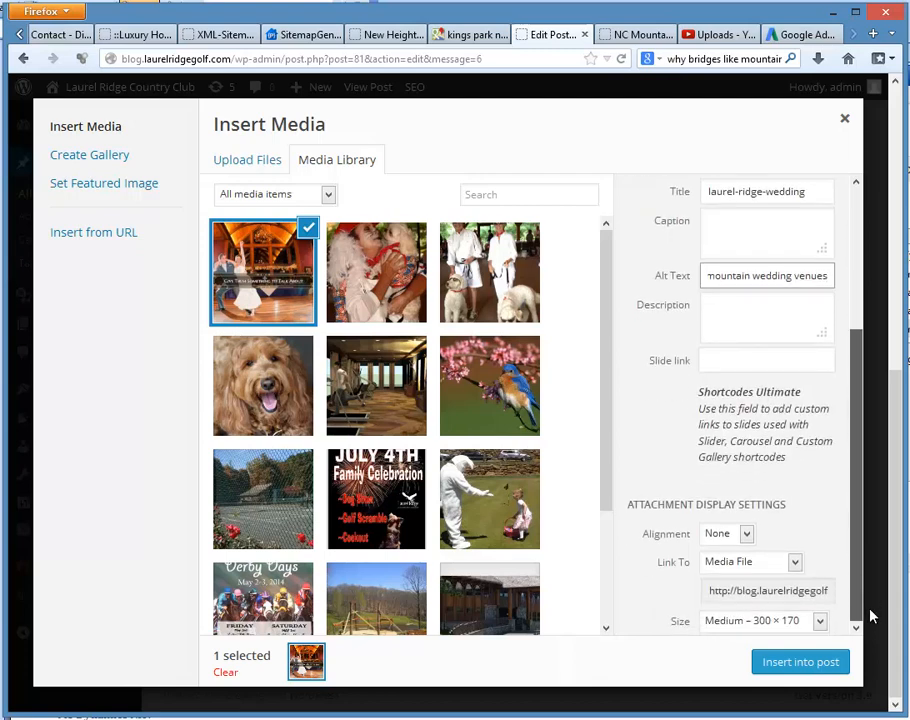
left_click(741, 568)
left_click(736, 623)
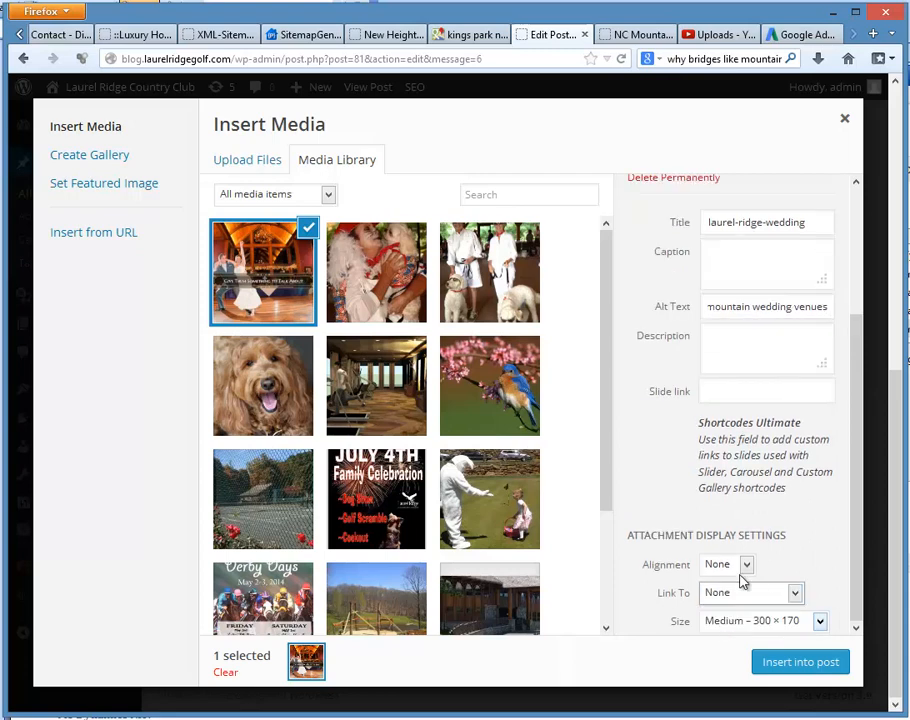
left_click(716, 567)
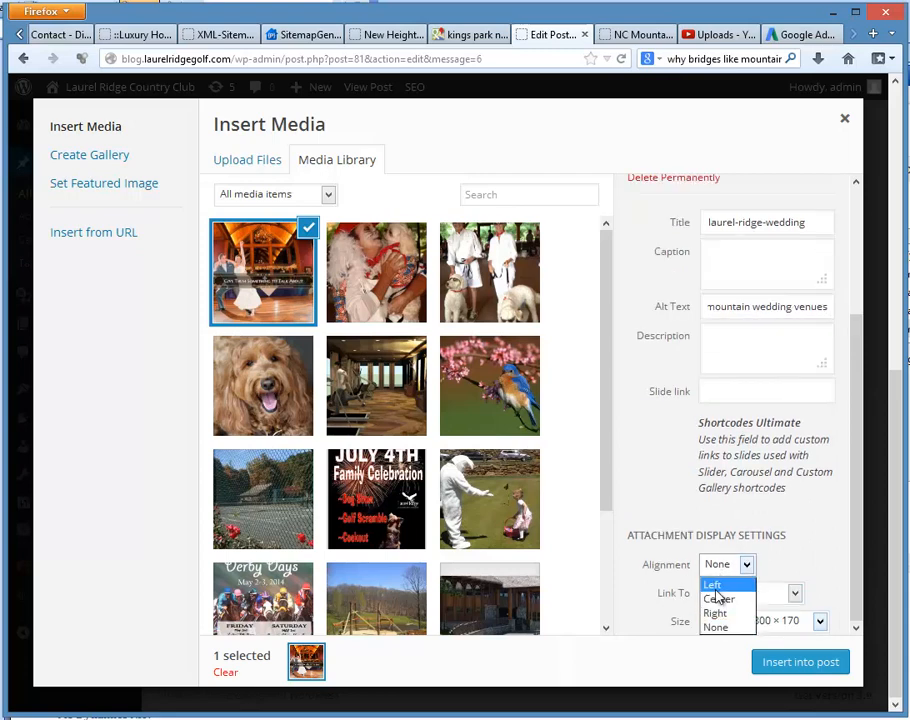
left_click(712, 585)
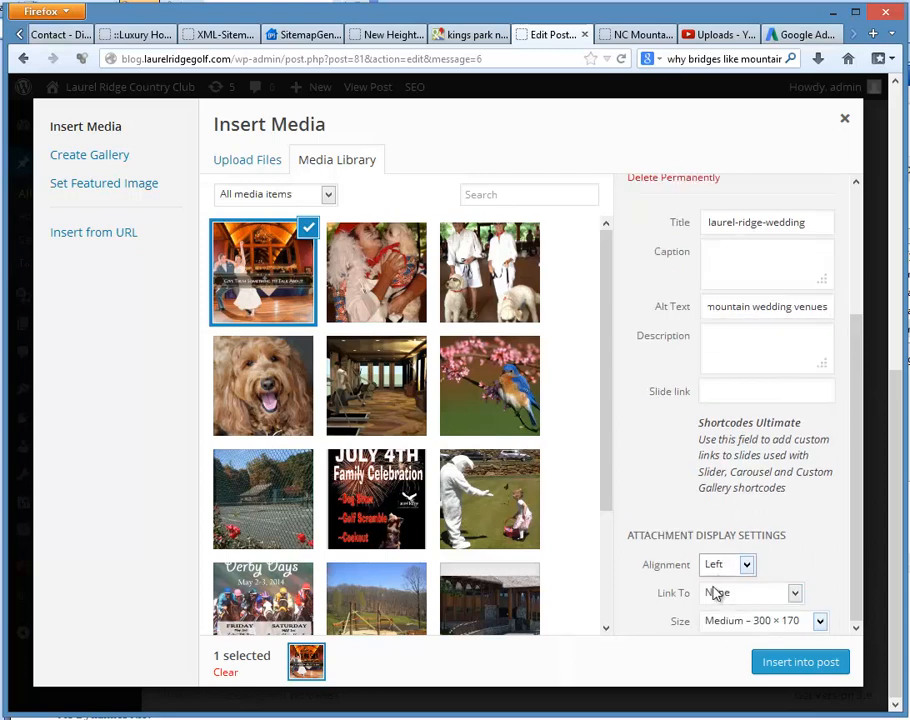
Step: Insert the wedding dance image at the start of the article and update the published post
left_click(783, 664)
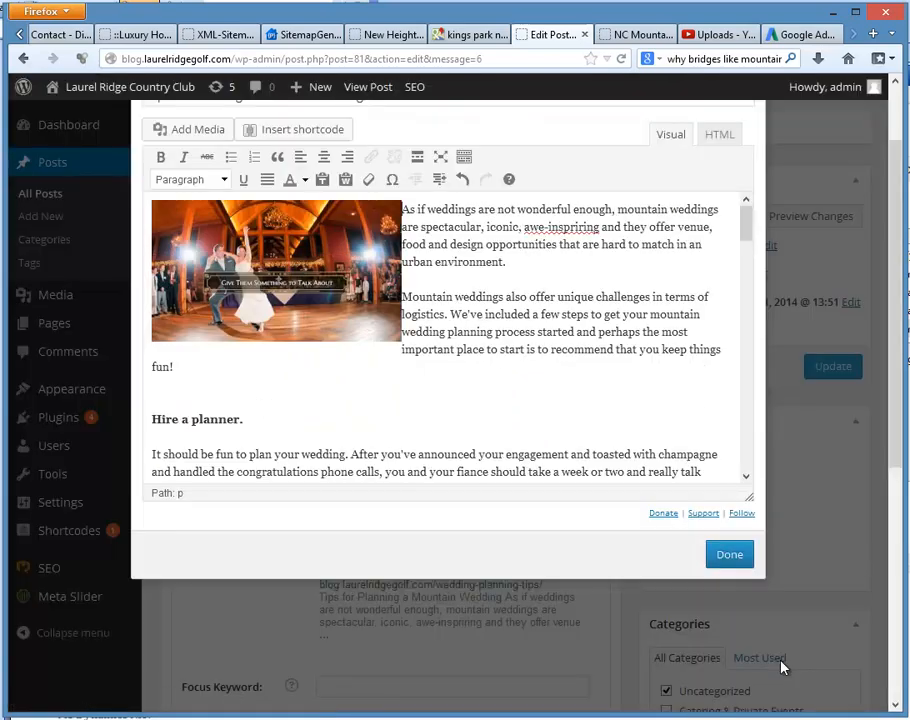
left_click(730, 558)
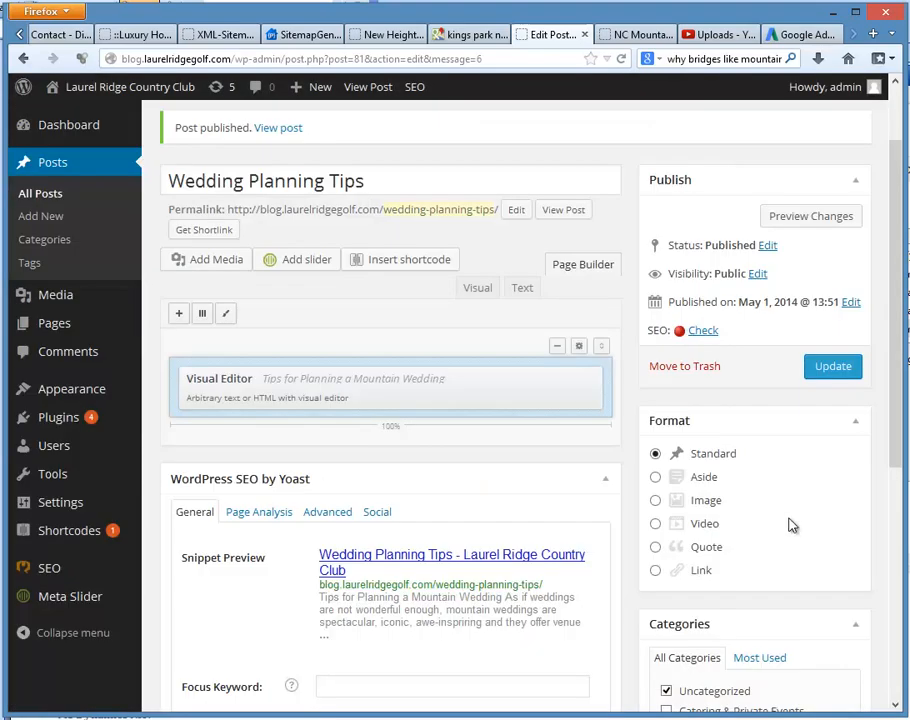
left_click(833, 368)
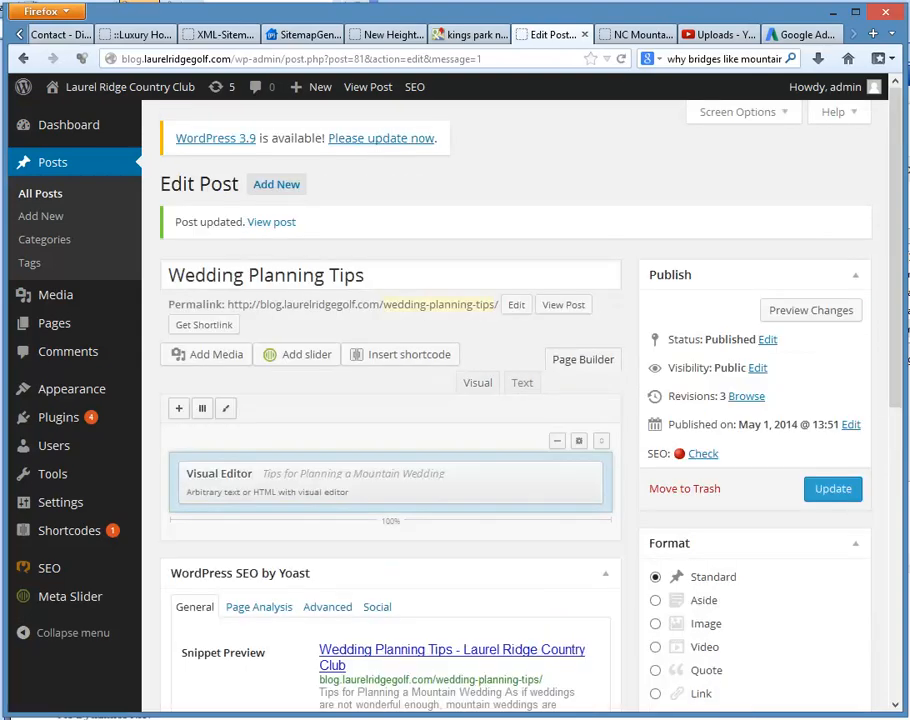
Step: Open the live blog from the club website's footer and examine the Wedding Planning Tips post's photos and text wrapping
left_click(634, 35)
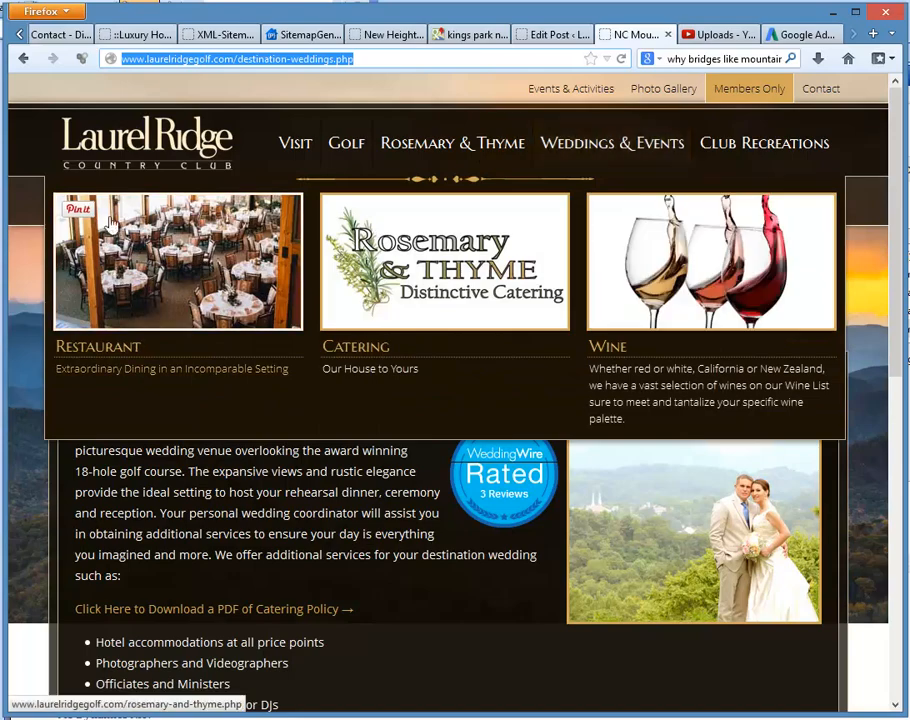
scroll(472, 533, "down", 3)
scroll(472, 533, "down", 3)
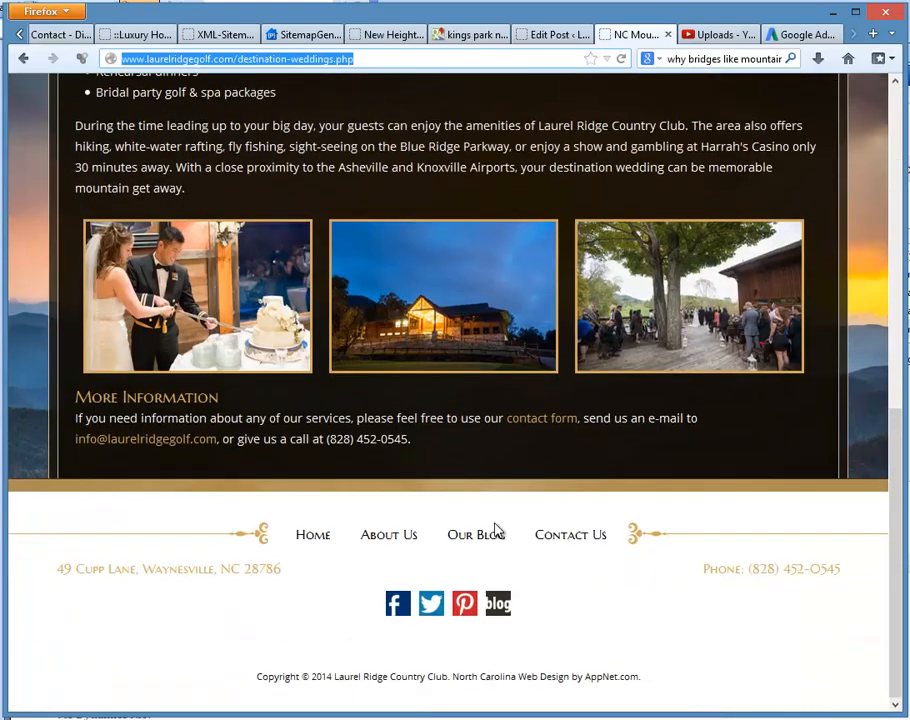
left_click(490, 542)
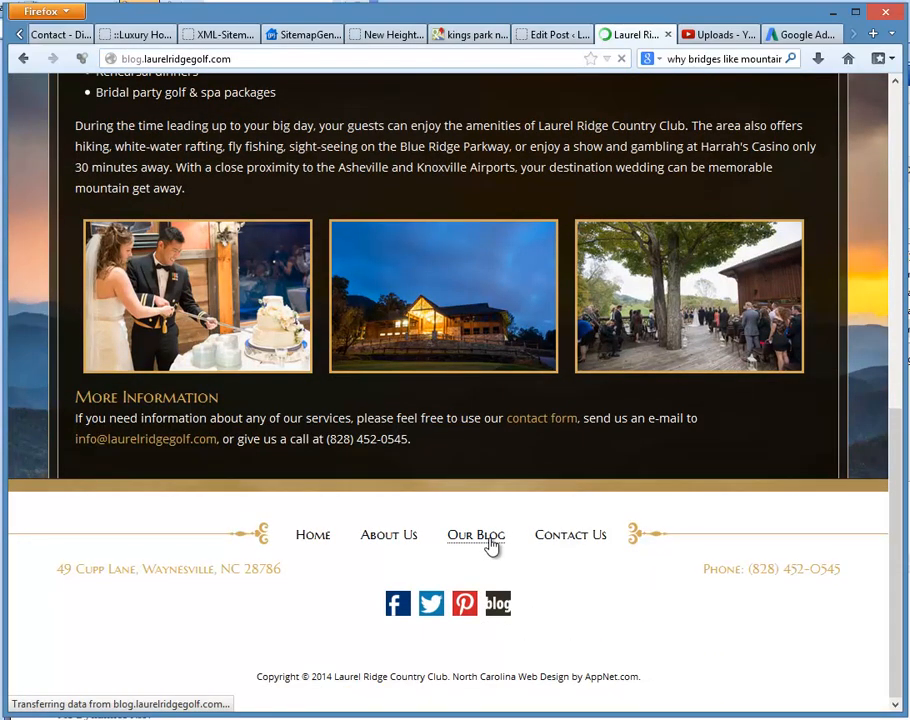
scroll(529, 543, "down", 2)
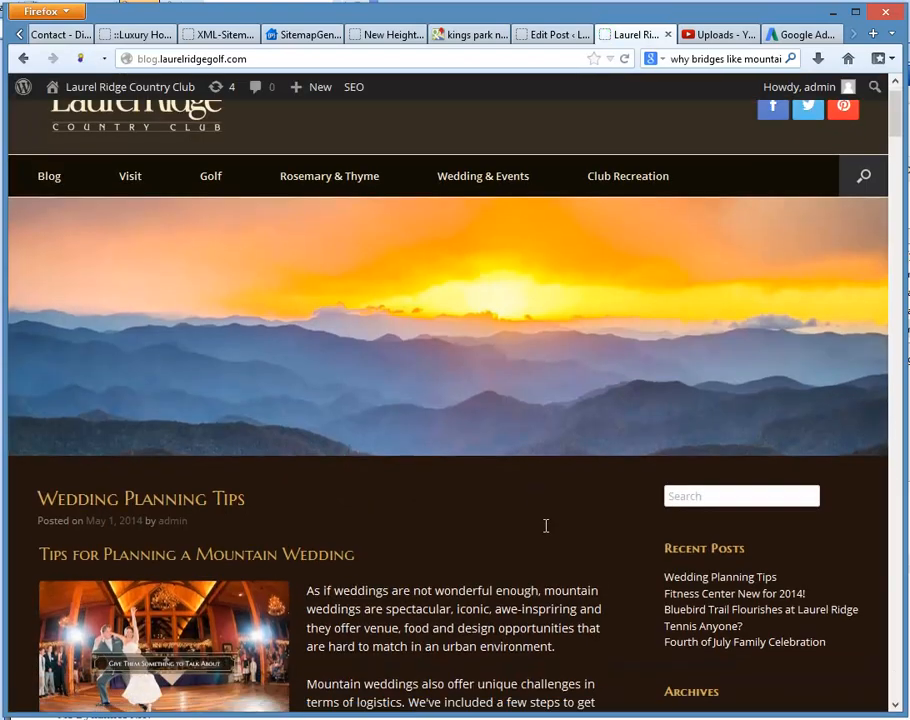
scroll(487, 532, "down", 1)
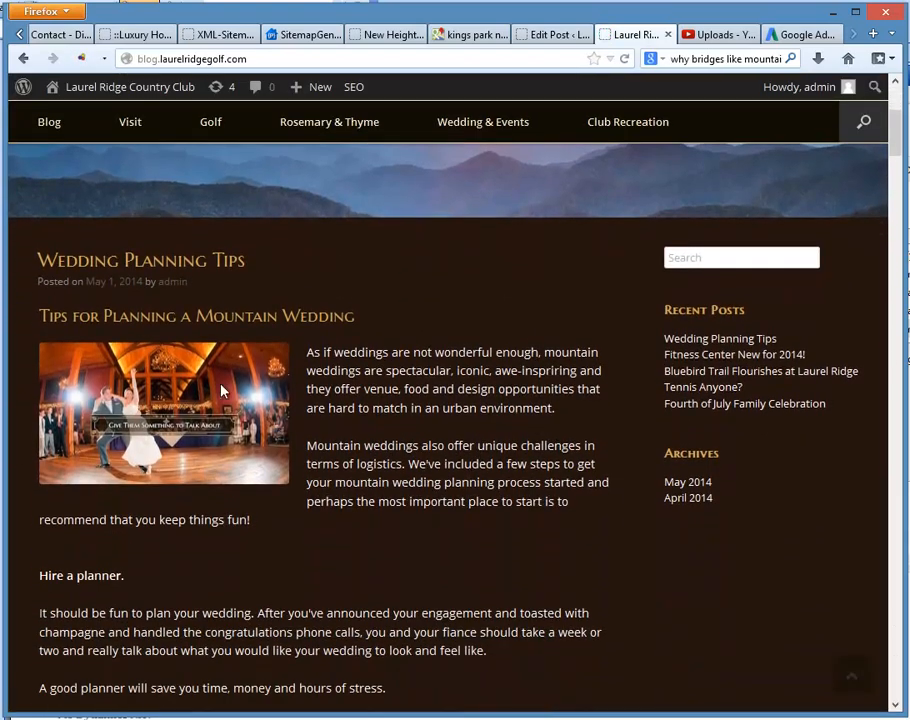
scroll(140, 362, "down", 1)
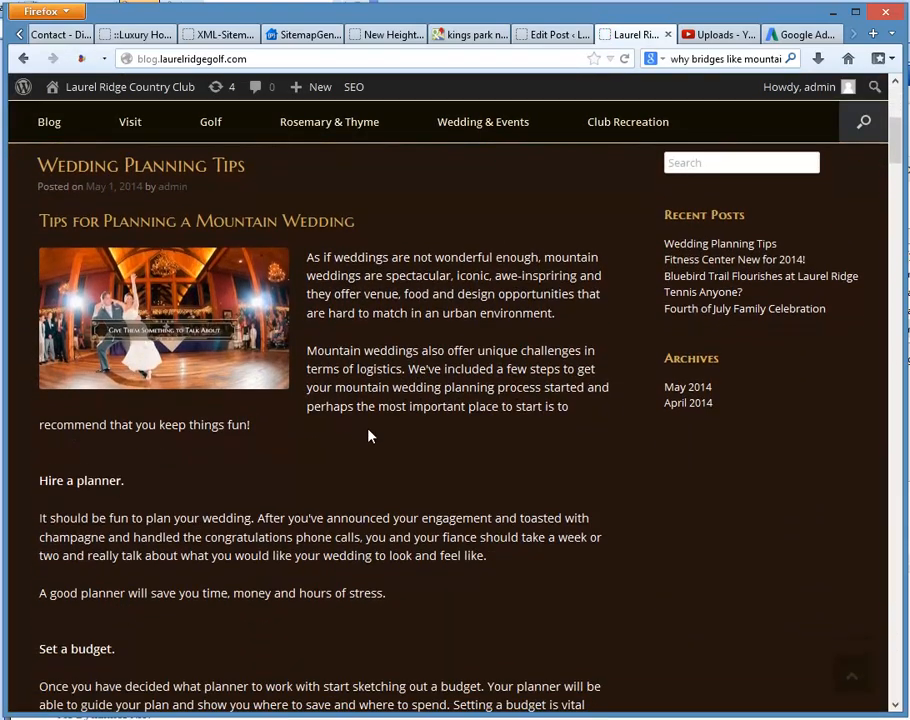
scroll(368, 436, "down", 5)
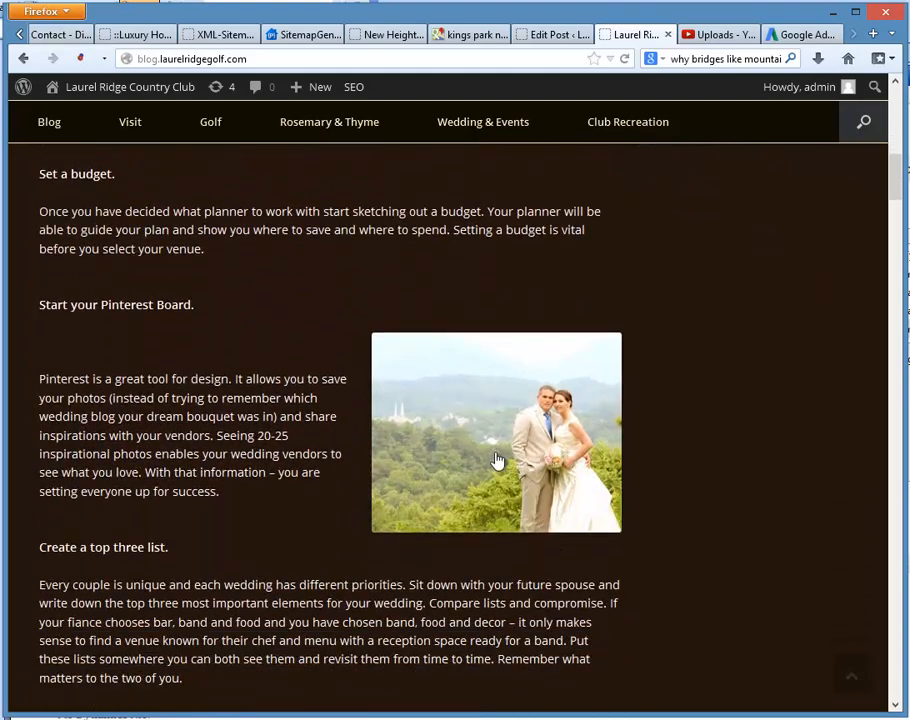
scroll(497, 460, "down", 4)
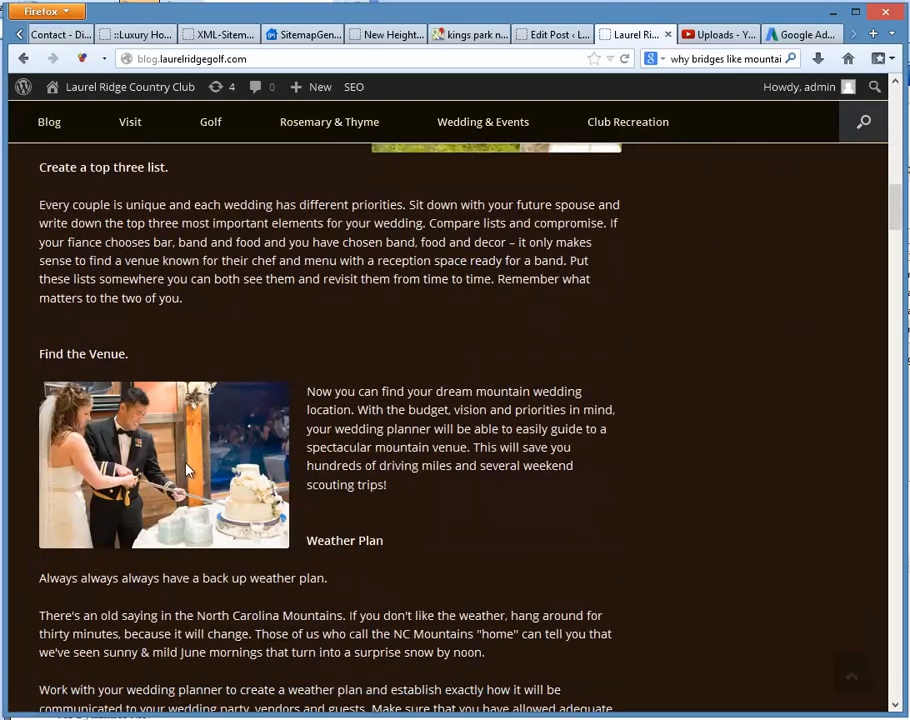
scroll(200, 463, "down", 1)
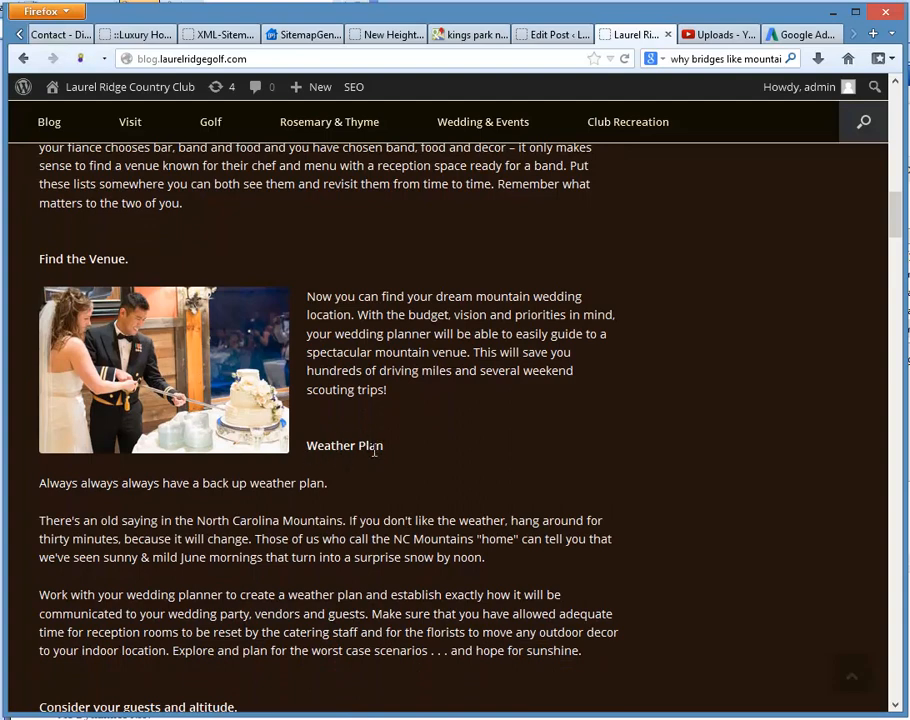
scroll(362, 461, "down", 1)
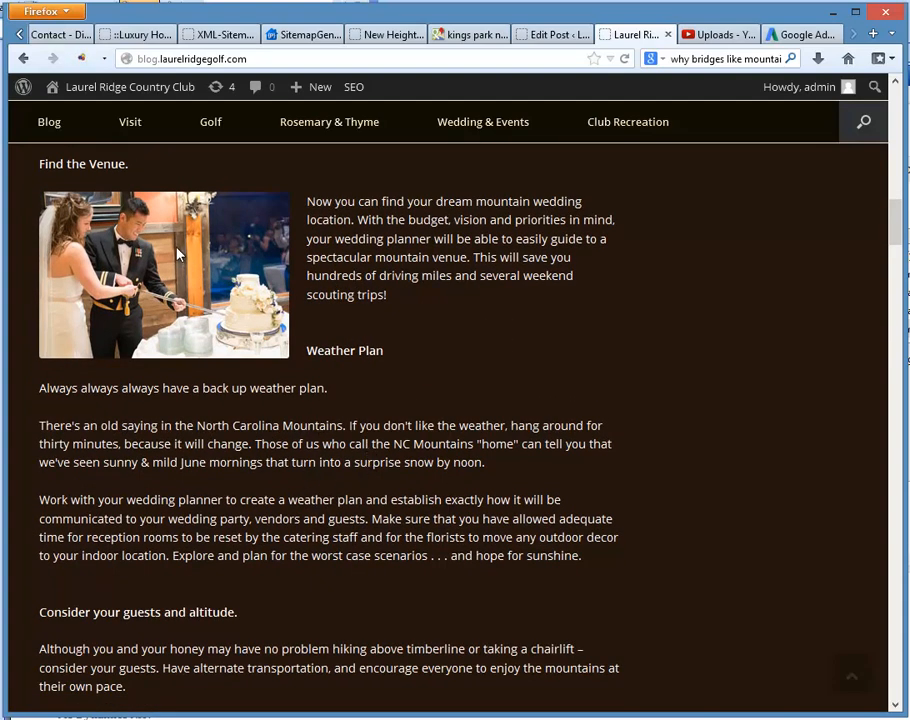
Step: Reopen the article in the post's visual editor and add blank lines before the "Weather Plan" heading to push it below the cake-cutting photo
left_click(553, 36)
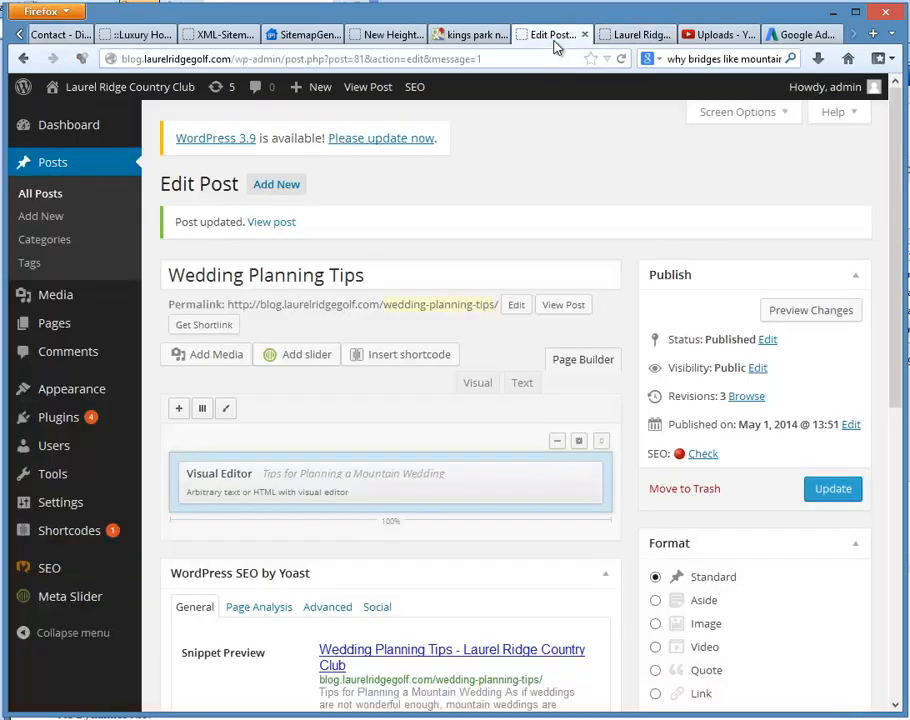
left_click(495, 477)
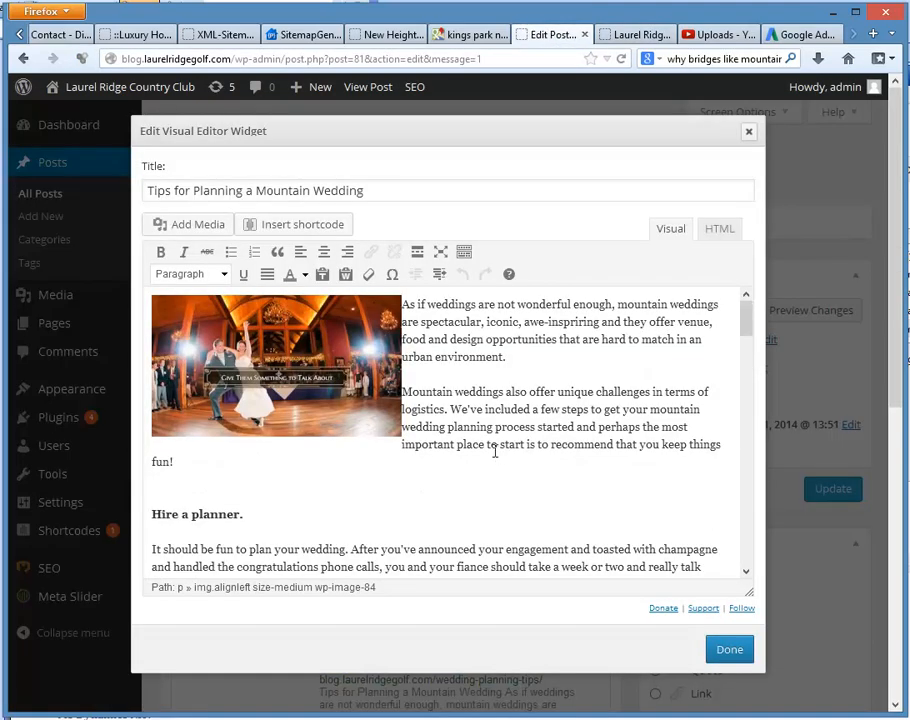
scroll(495, 452, "down", 15)
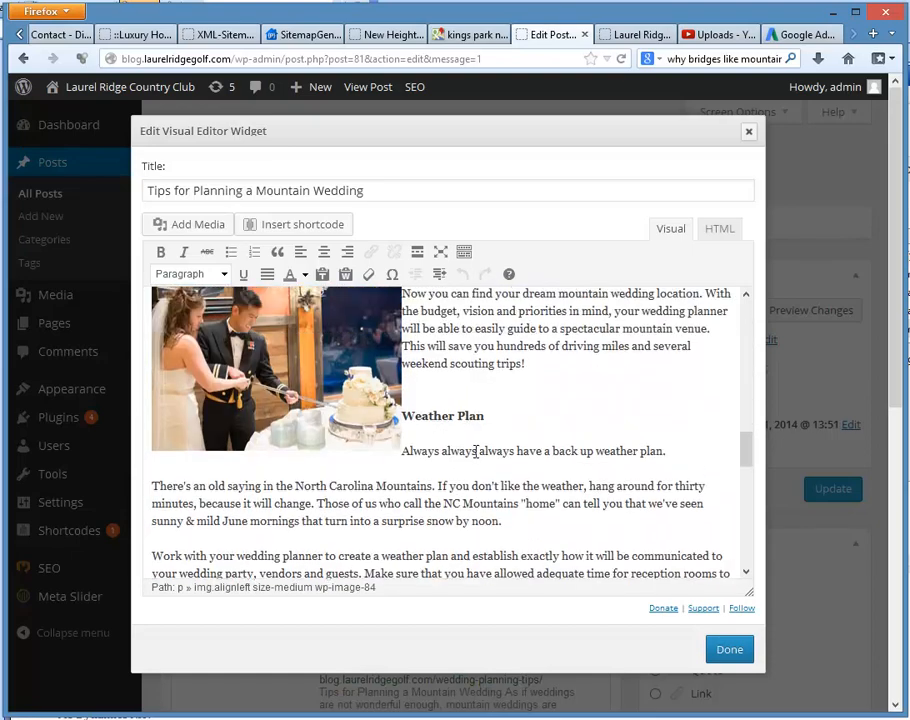
scroll(476, 451, "up", 1)
left_click(493, 497)
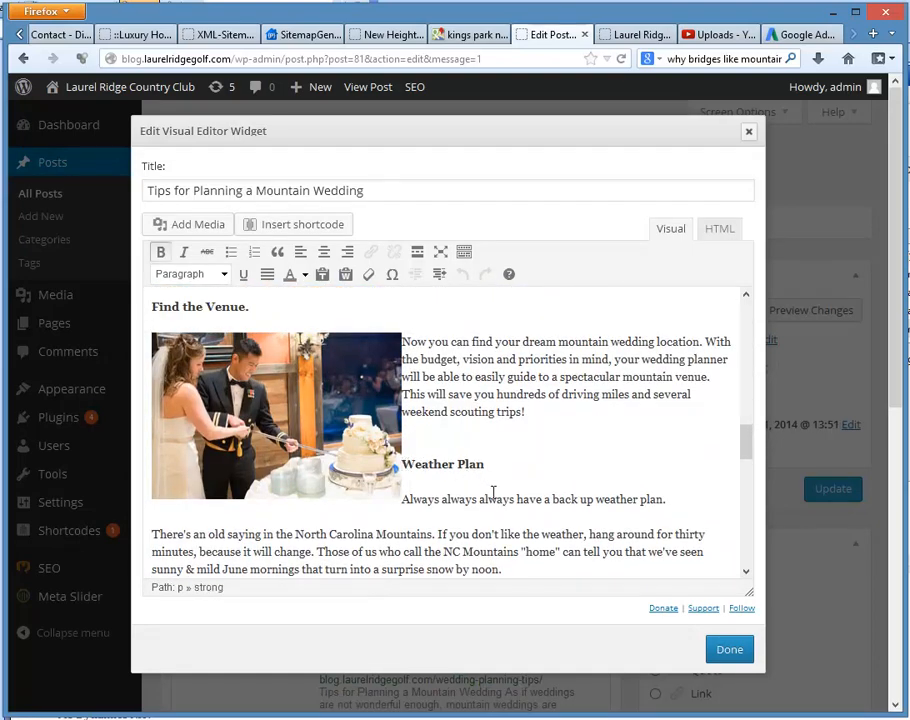
key("Return")
key("Return")
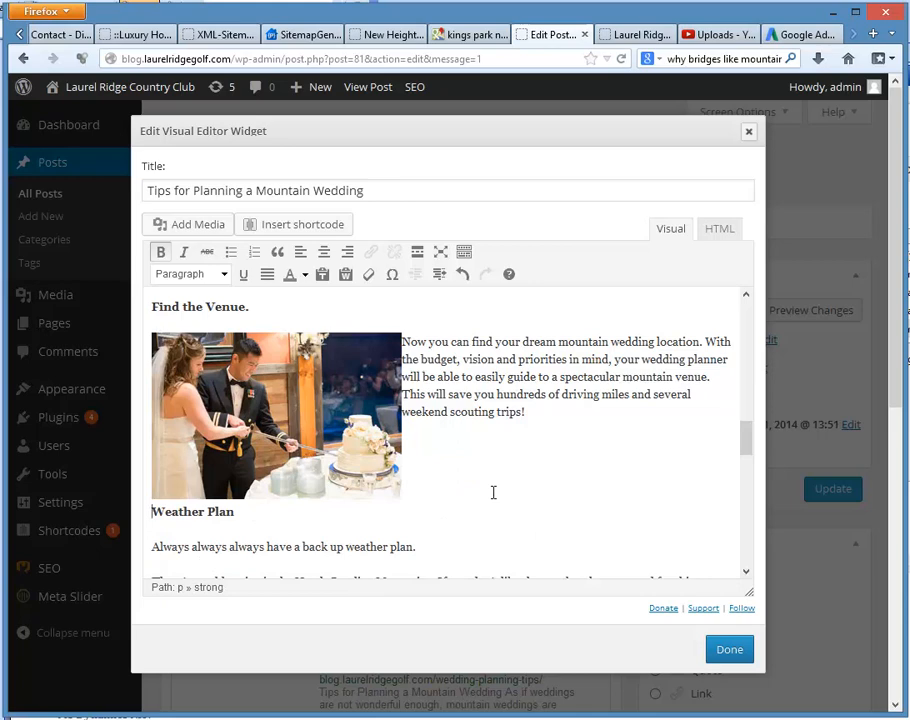
key("Return")
Step: Update the published post with the edited article and reload the live blog page
left_click(740, 653)
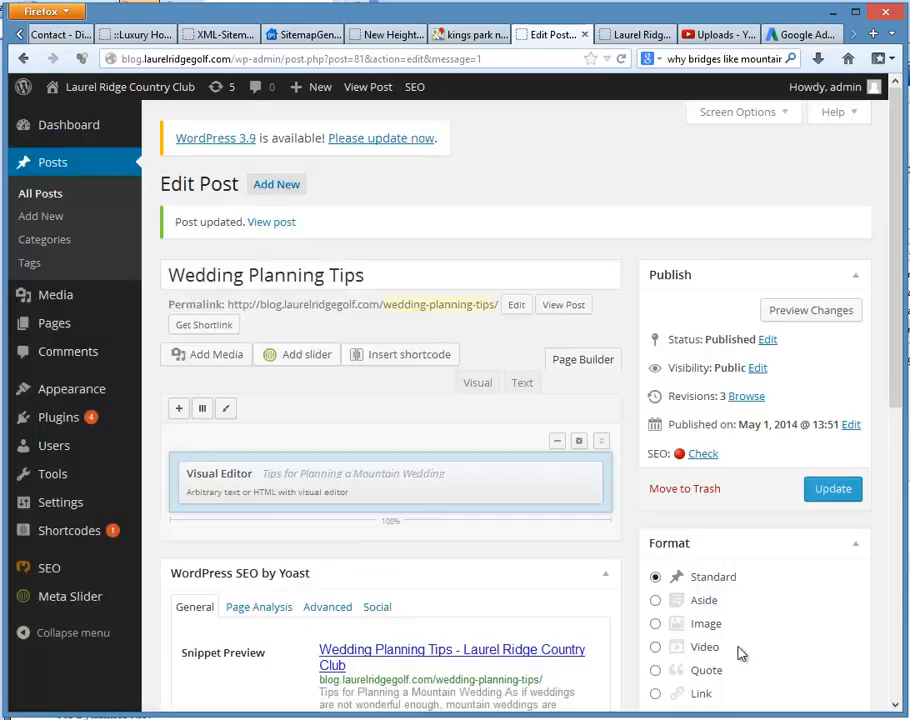
left_click(840, 492)
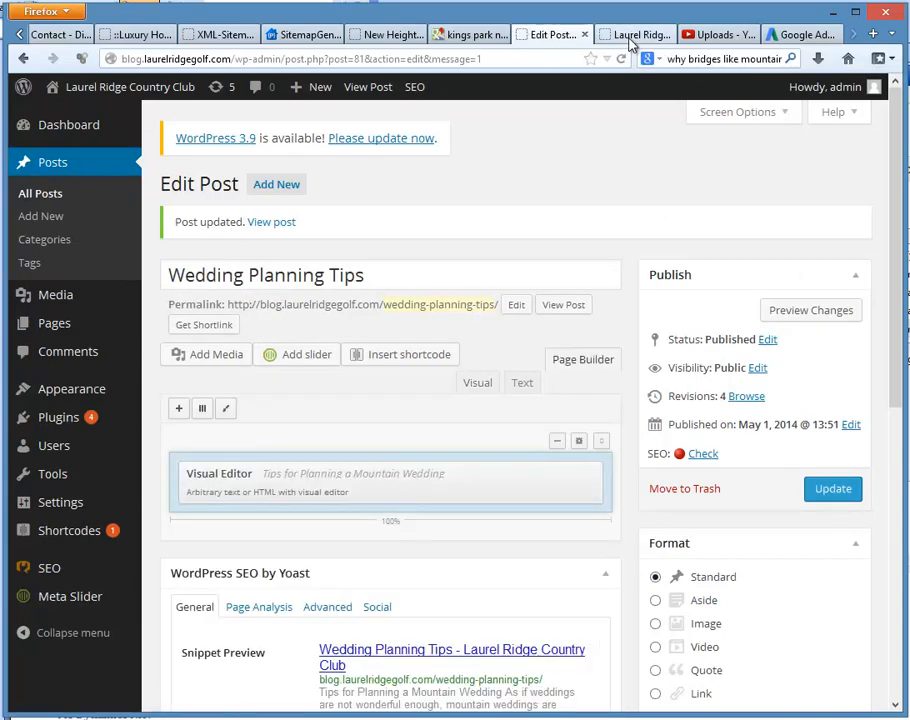
left_click(630, 38)
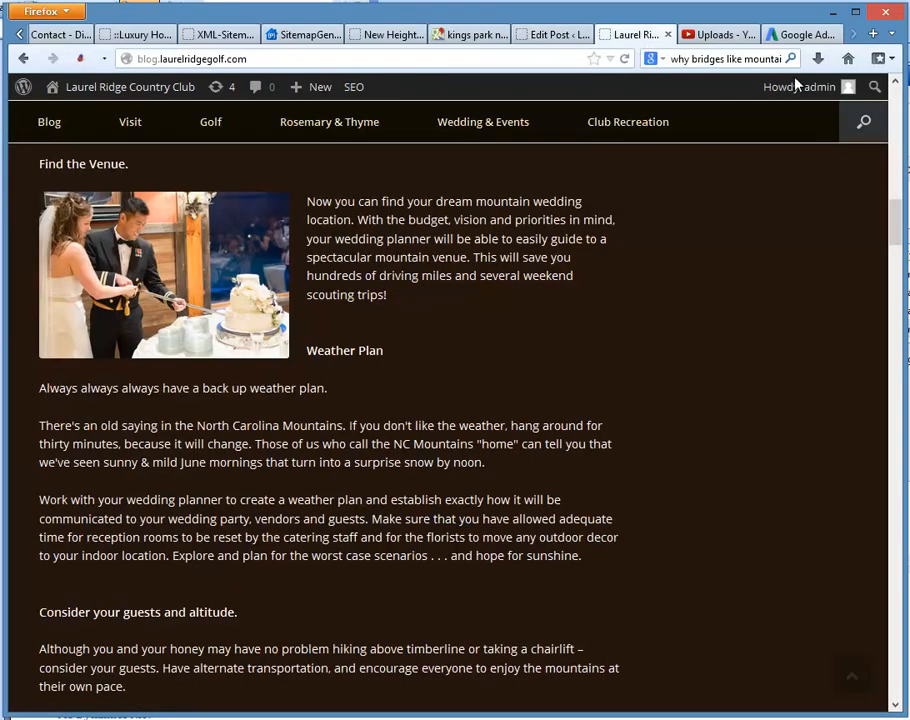
left_click(626, 59)
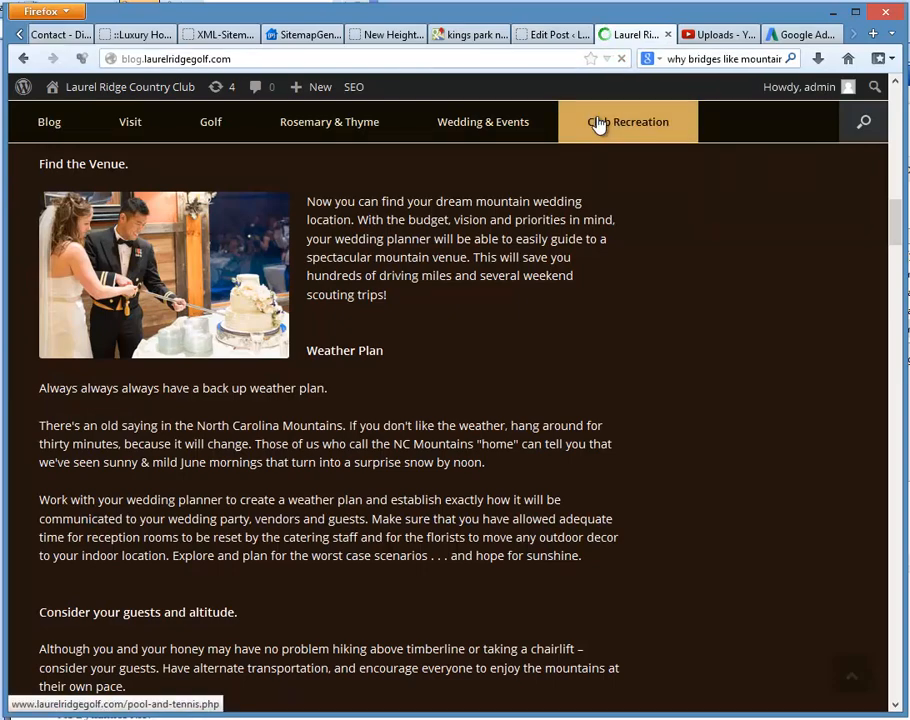
Step: Look through the reloaded Wedding Planning Tips post from the "Find the Venue" photo to the closing destination-weddings web address
scroll(272, 488, "up", 3)
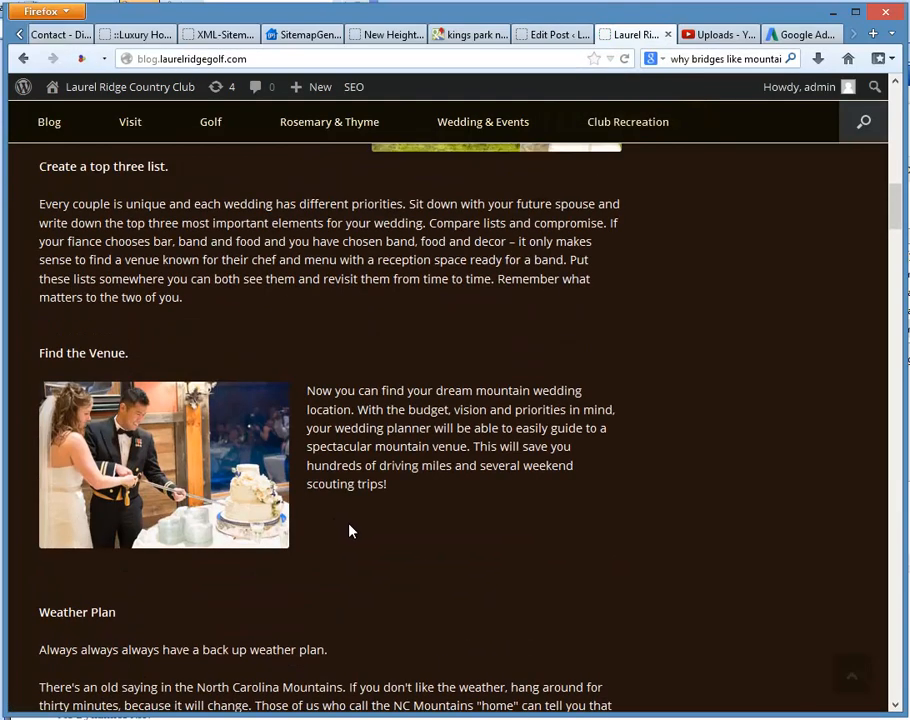
scroll(349, 531, "down", 5)
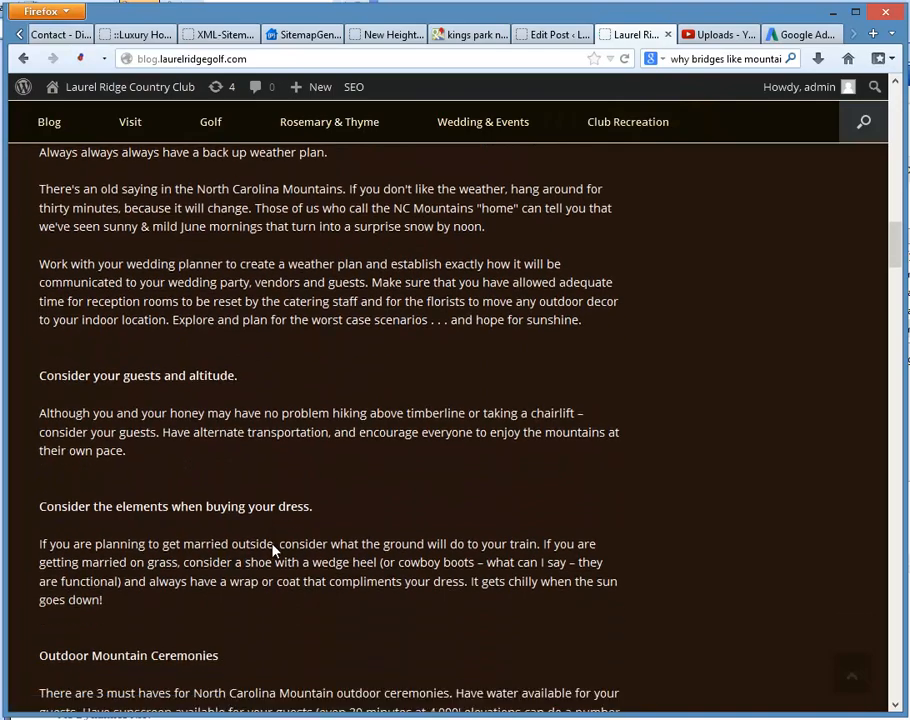
scroll(275, 548, "down", 12)
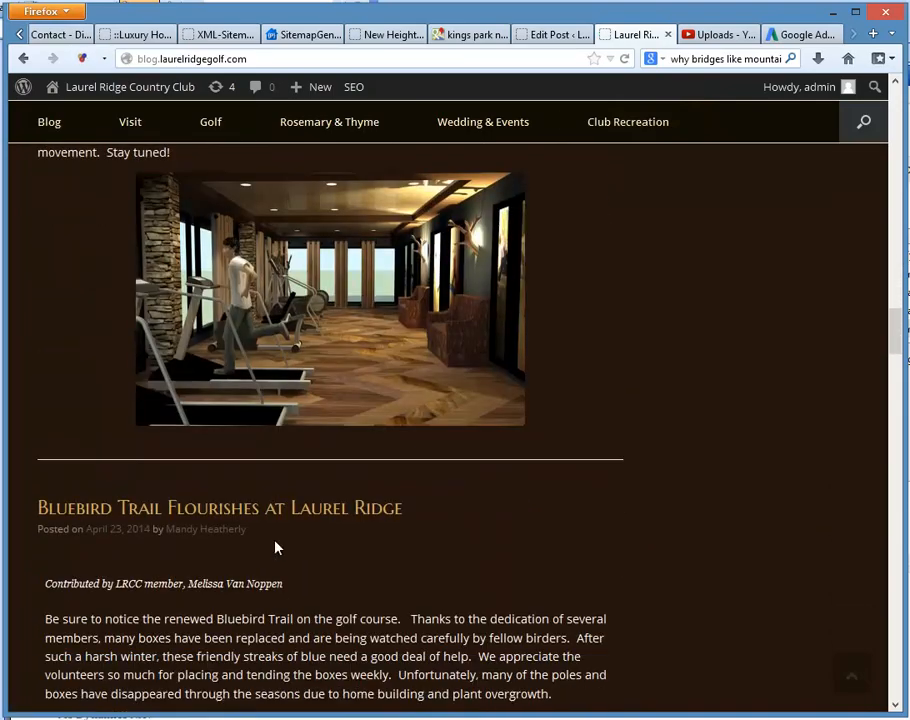
scroll(277, 547, "up", 4)
scroll(469, 443, "up", 1)
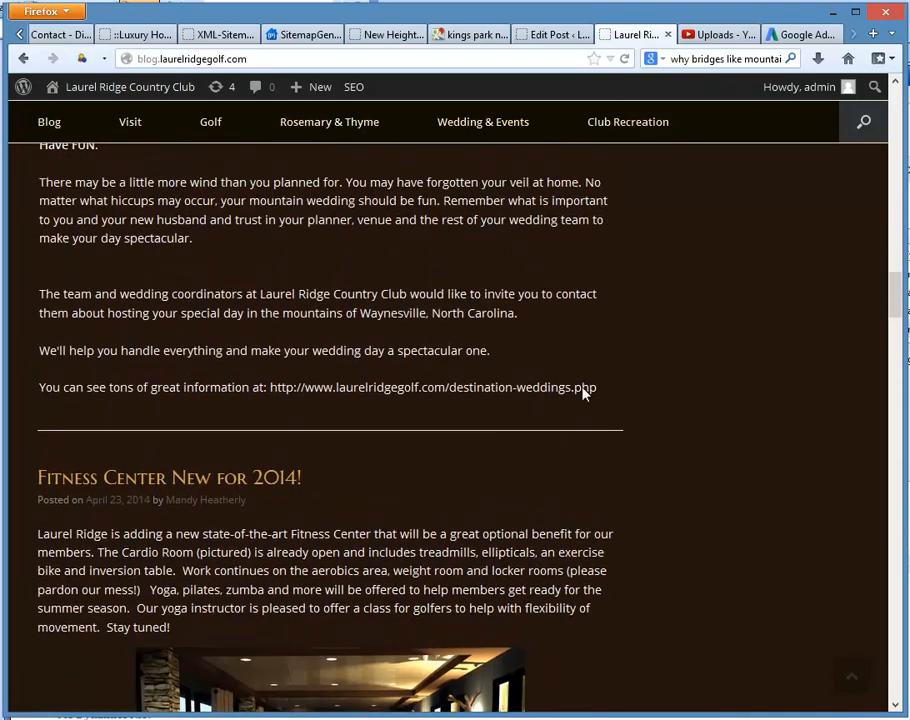
left_click_drag(590, 388, 77, 350)
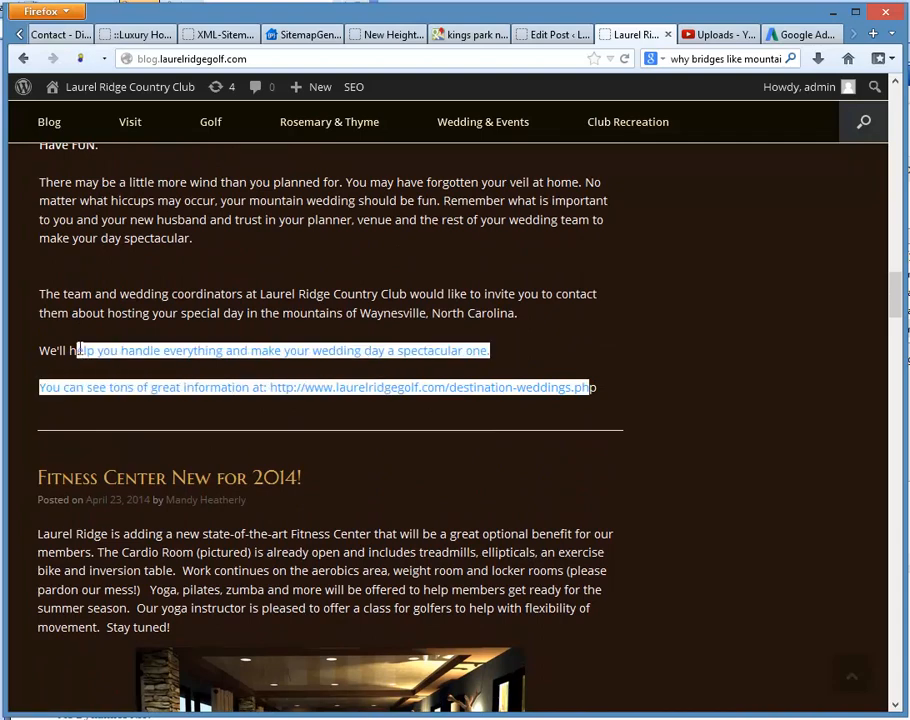
Step: Reopen the article in the post's visual editor and cut the destination-weddings URL from its last line
left_click(553, 34)
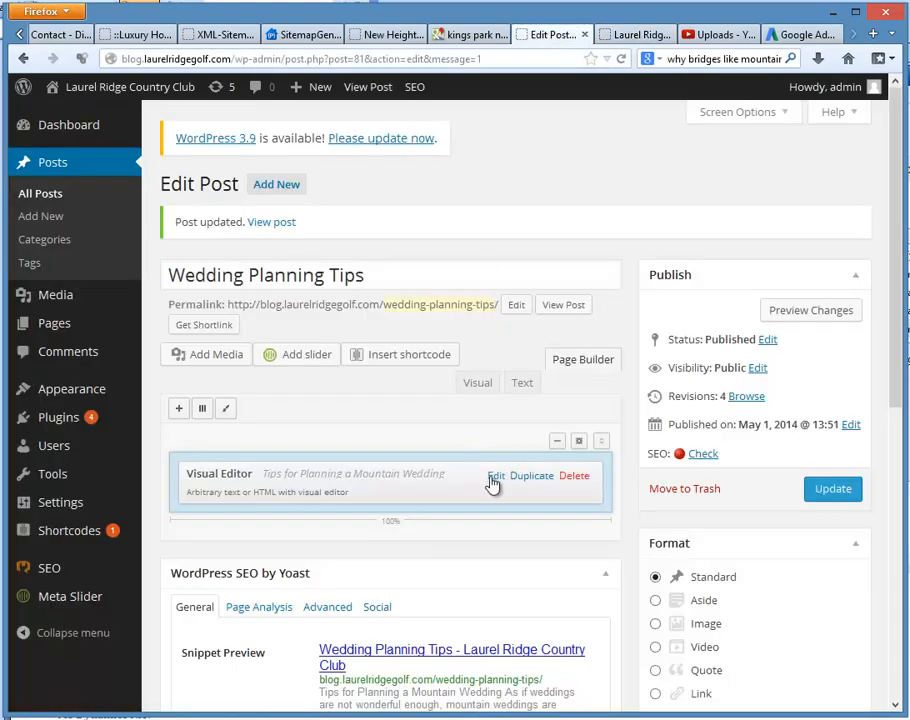
left_click(496, 478)
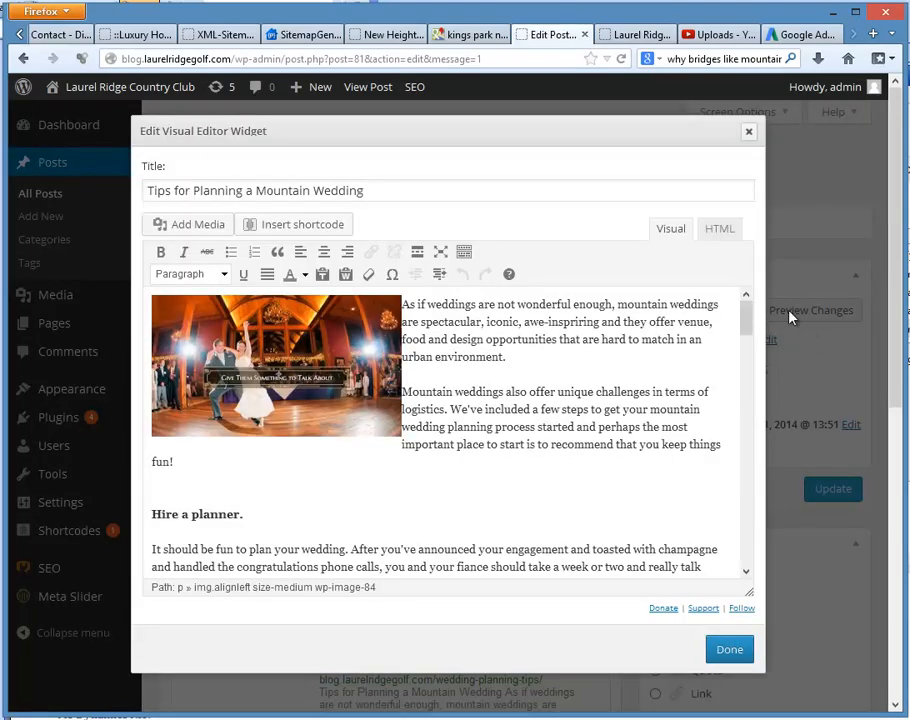
left_click_drag(749, 332, 362, 548)
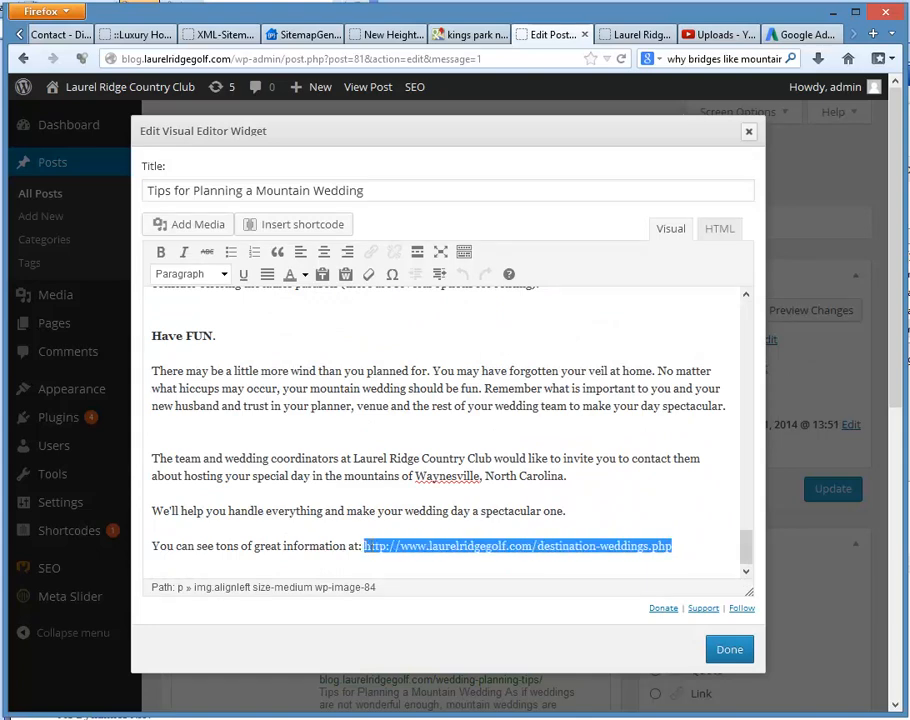
right_click(364, 546)
left_click(408, 332)
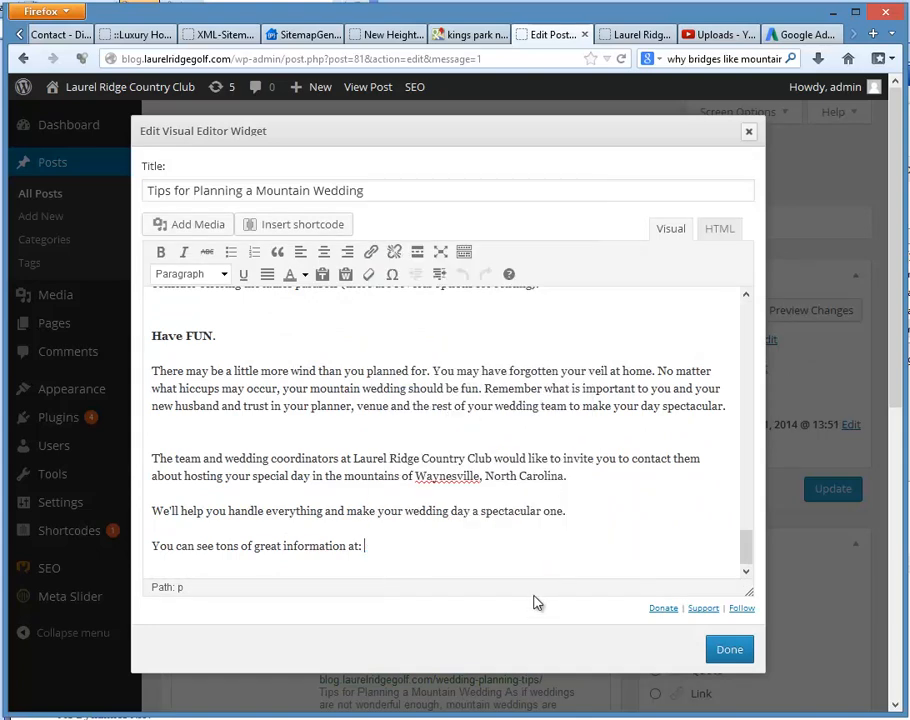
Step: Enter "NC MOUNTAIN WEDDING VENUES" after "You can see tons of great information at:" in the last line
left_click(380, 545)
type("NC MOUNTAIN")
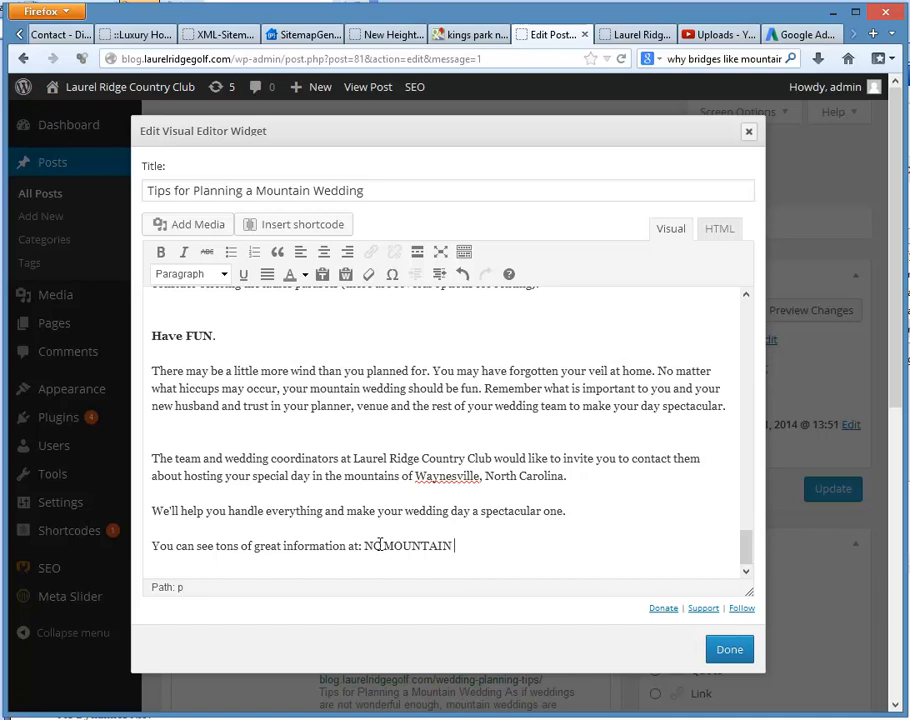
type(" WEDDING VENB")
key("BackSpace")
key("BackSpace")
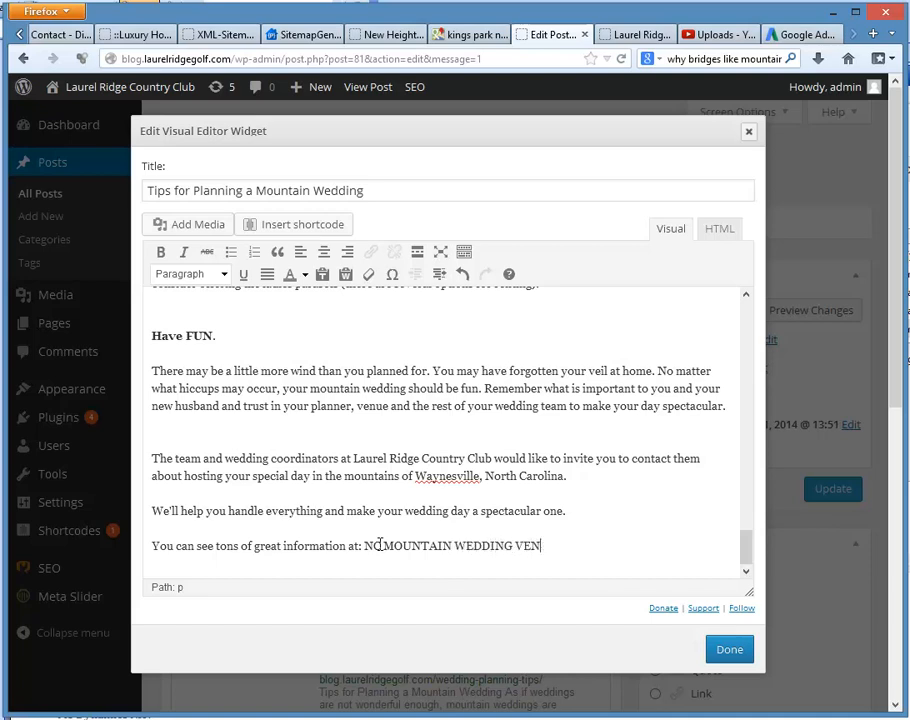
type("UES")
Step: Make the phrase "NC MOUNTAIN WEDDING VENUES" bold and colour it blue
left_click_drag(564, 545, 362, 545)
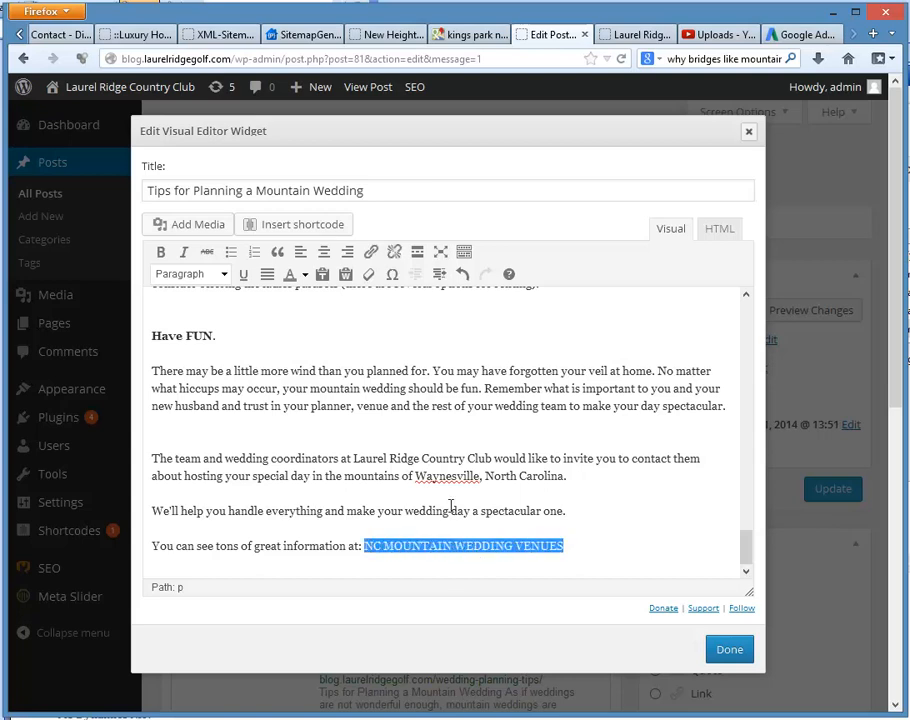
left_click_drag(567, 545, 364, 545)
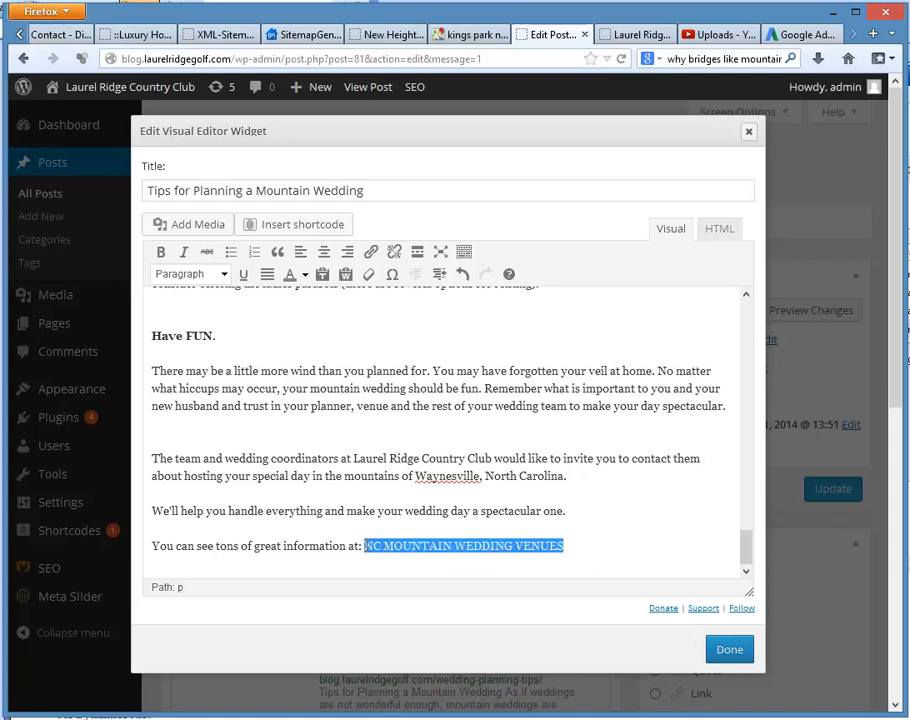
left_click(160, 252)
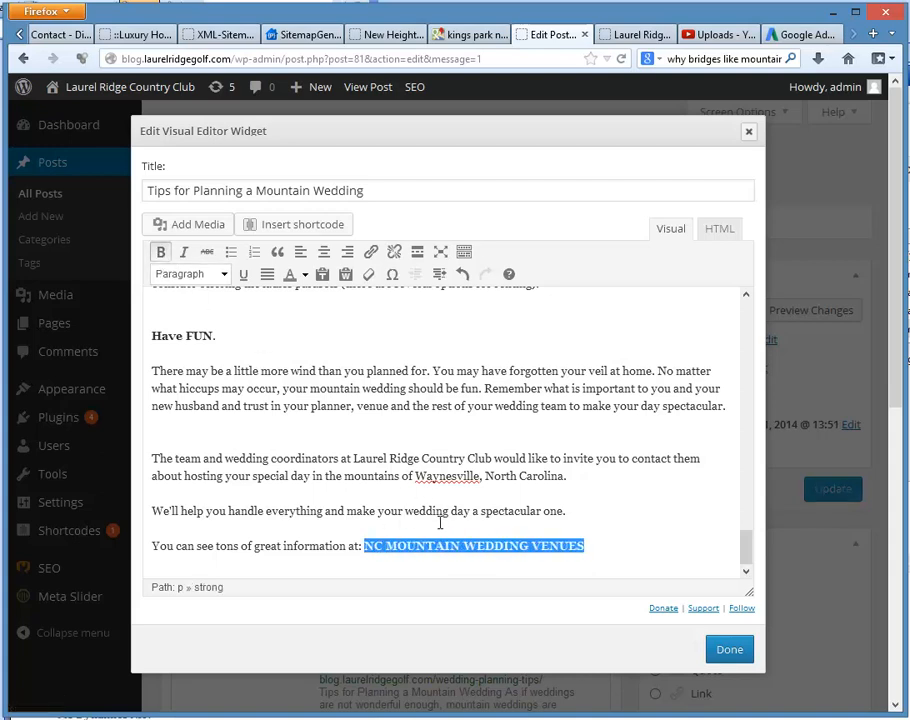
left_click(305, 274)
left_click(362, 323)
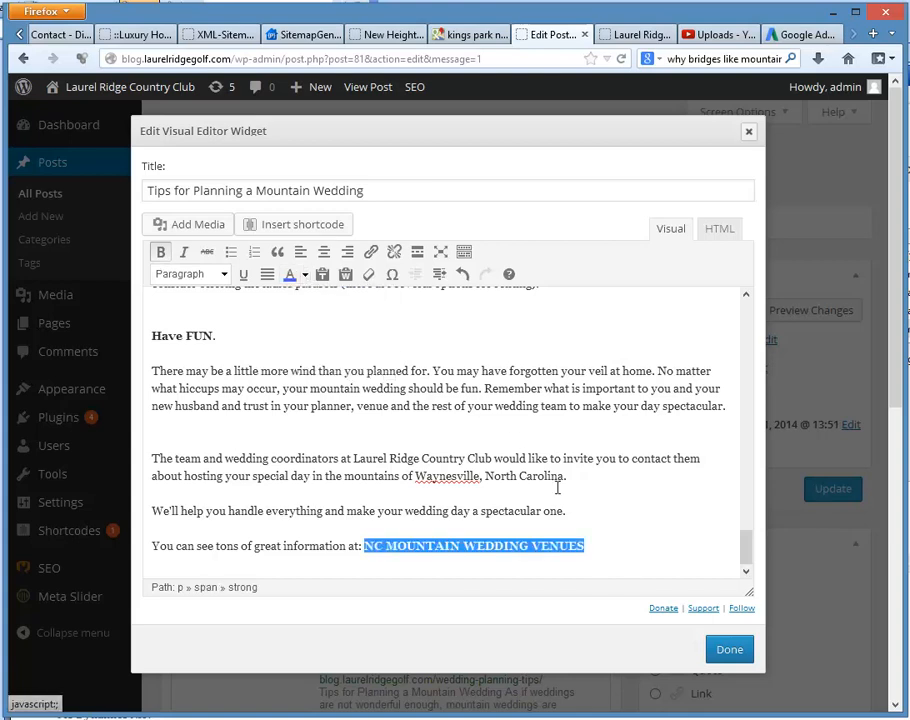
left_click(370, 255)
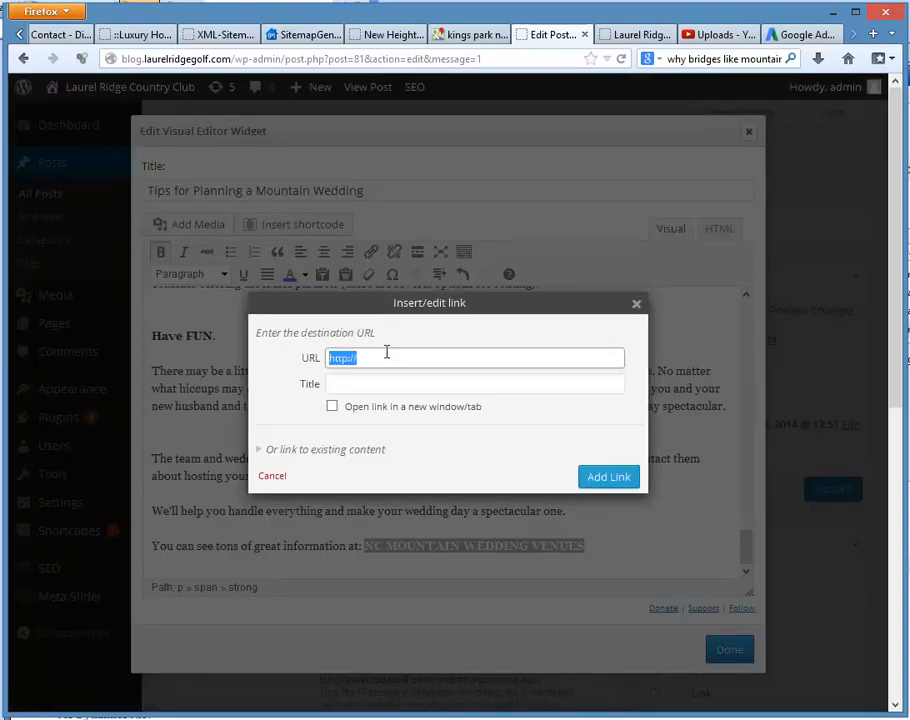
key("ctrl+v")
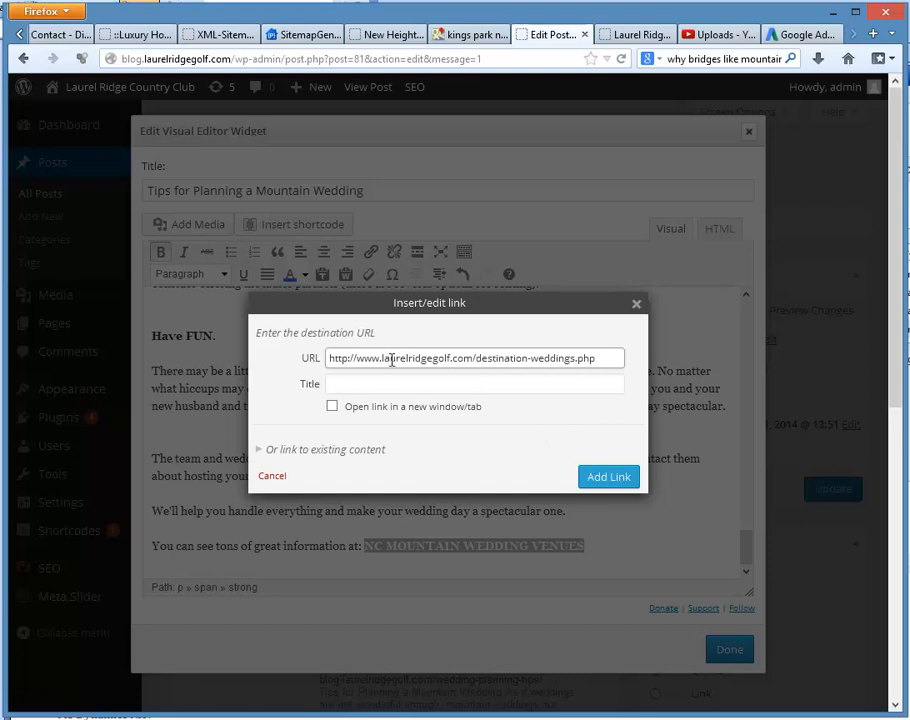
left_click_drag(391, 360, 497, 358)
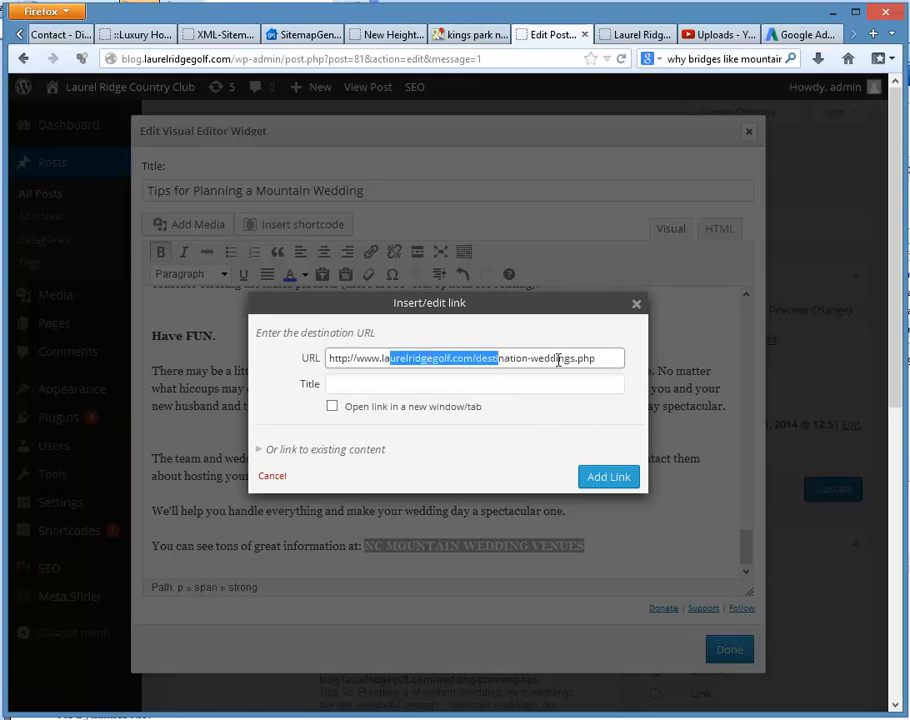
left_click(610, 478)
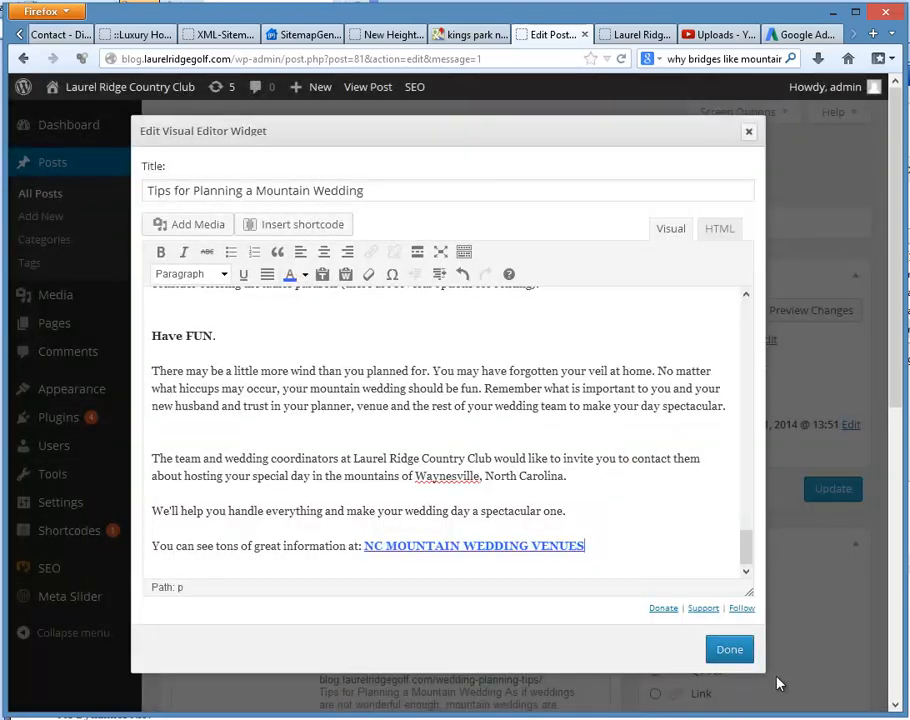
Step: Save the edited article, update the published post and reload the live blog page
left_click(730, 651)
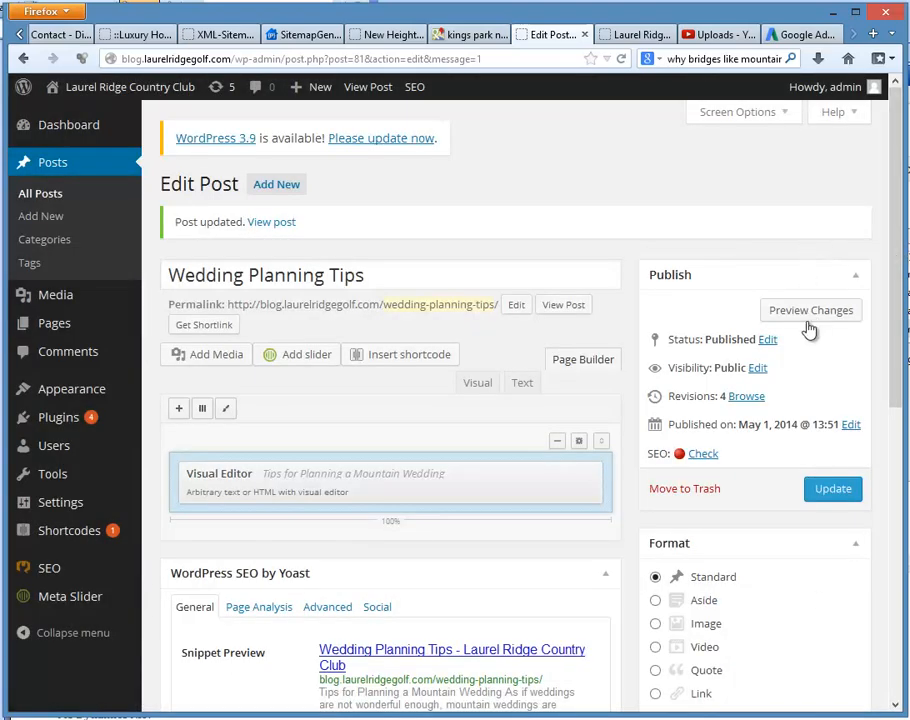
left_click(834, 491)
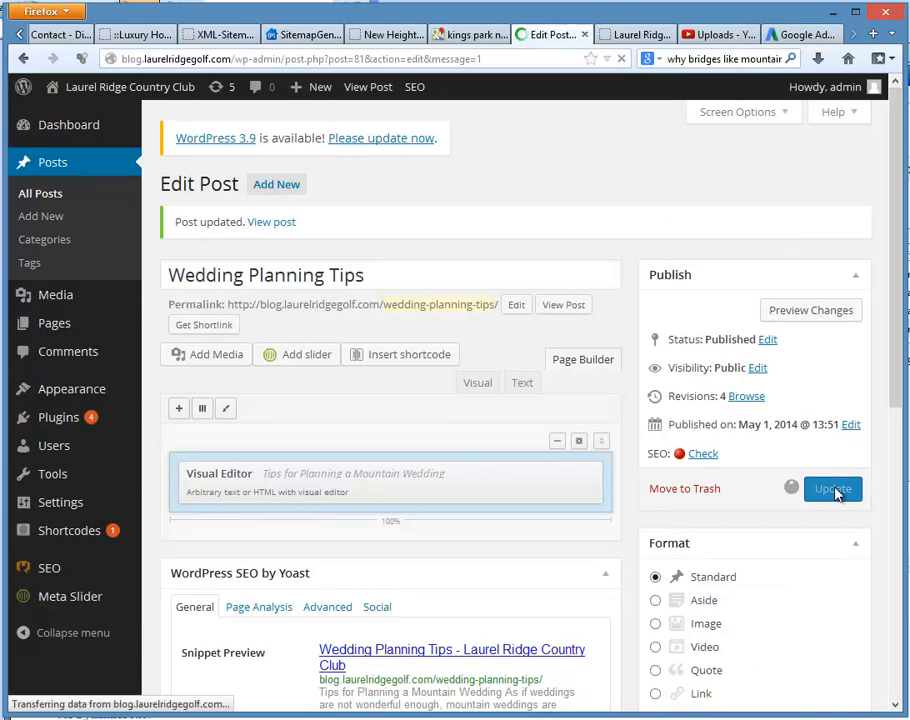
left_click(645, 38)
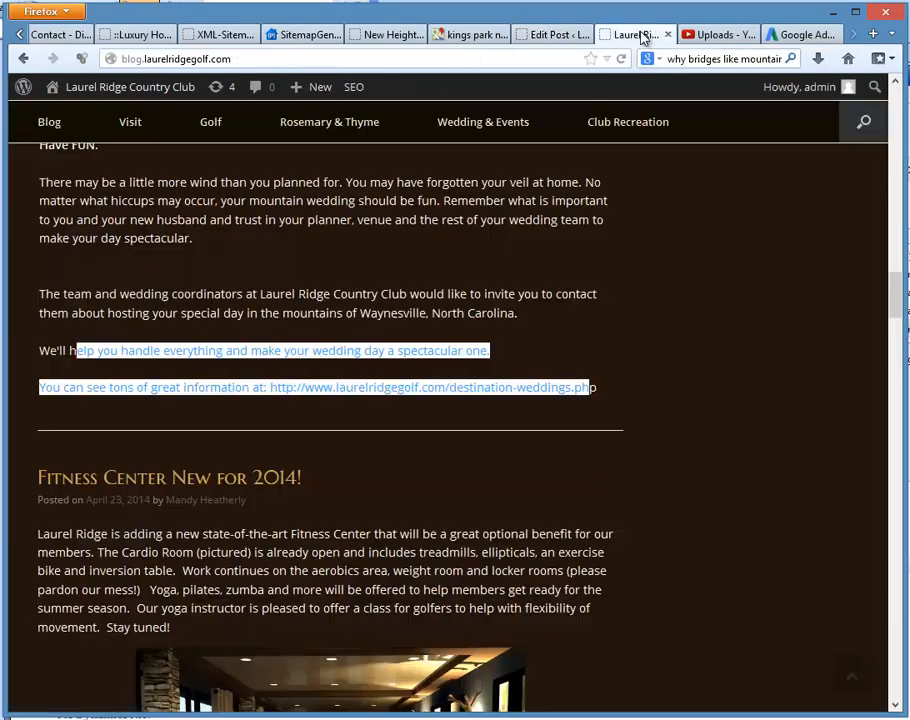
left_click(623, 60)
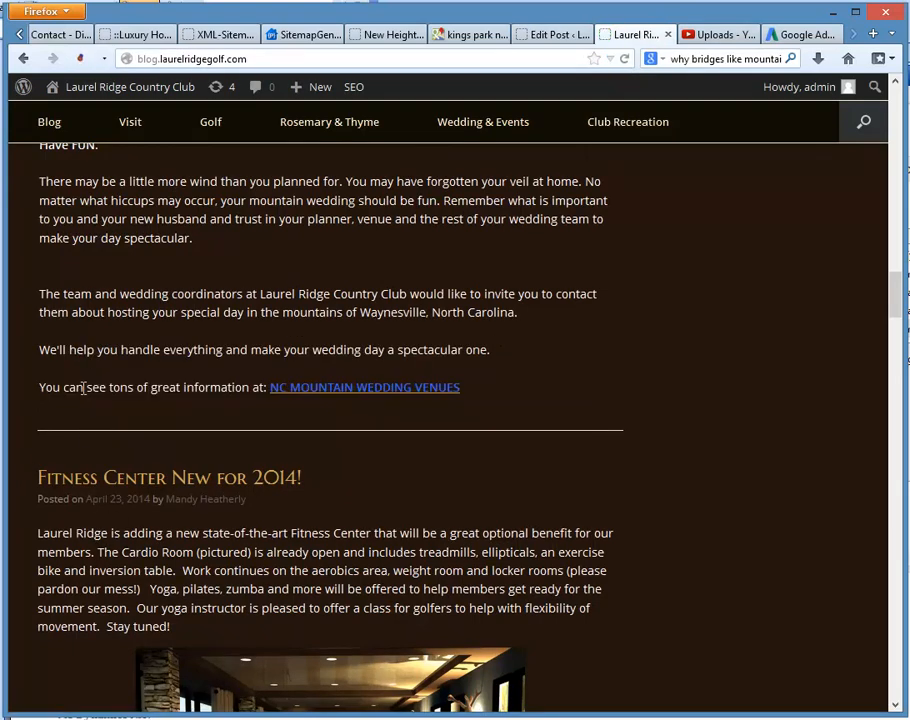
Step: Review the live post from its closing link back up to the title and opening paragraphs
left_click_drag(113, 388, 181, 388)
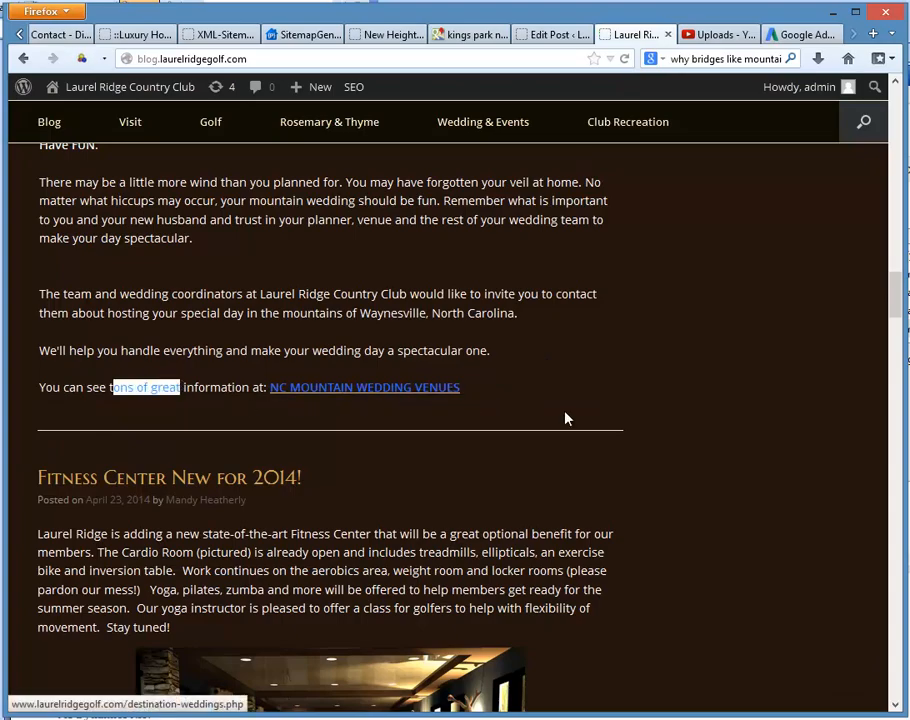
scroll(571, 420, "up", 10)
scroll(571, 425, "up", 14)
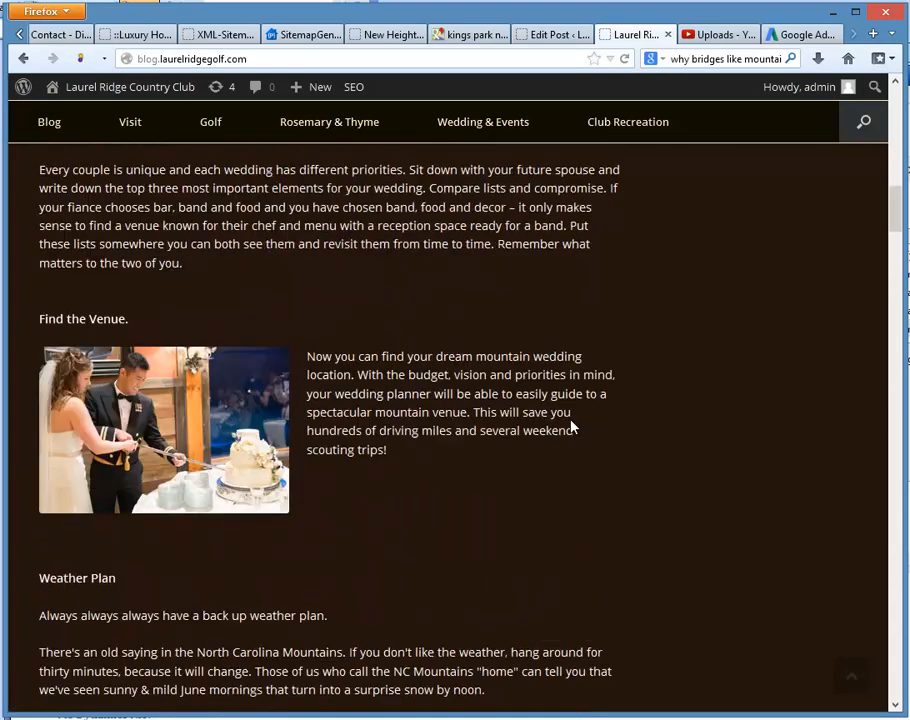
scroll(651, 429, "up", 4)
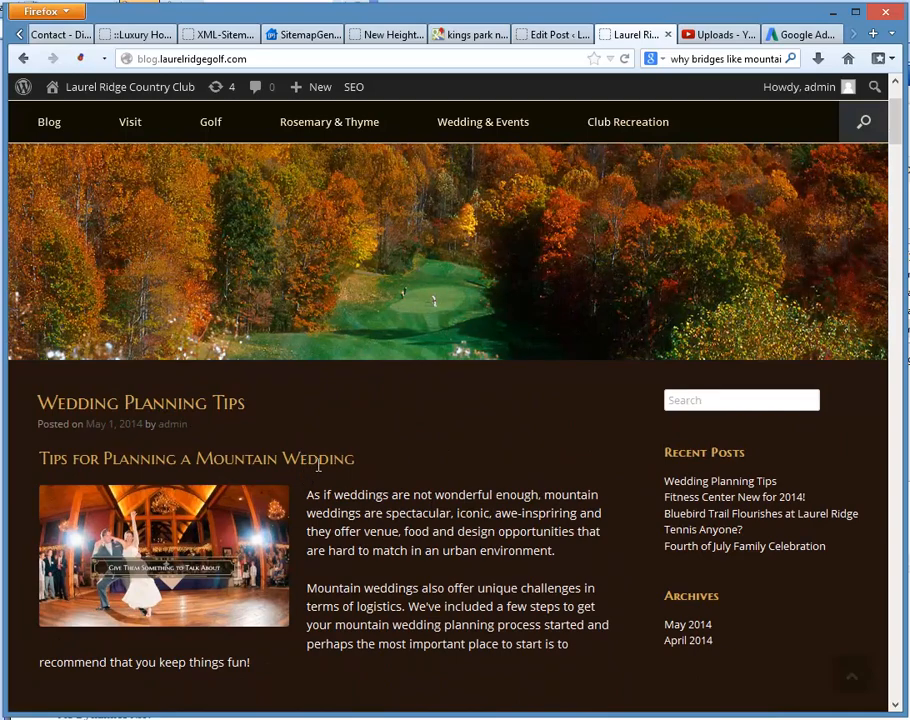
scroll(325, 462, "down", 1)
scroll(325, 462, "down", 1)
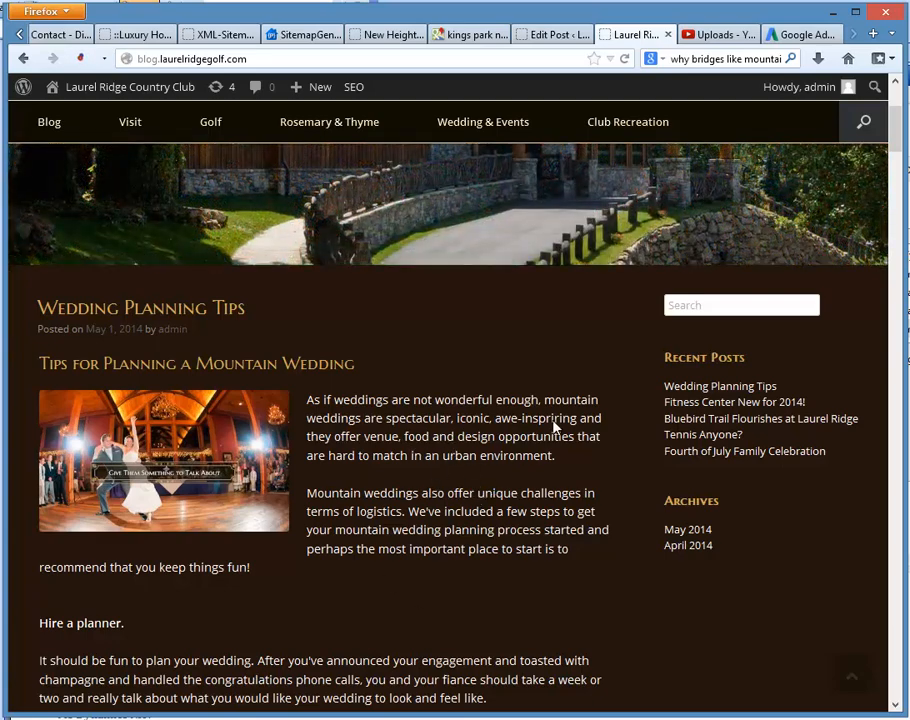
Step: Return to the post's edit page and look over its SEO status, Yoast SEO snippet preview and publishing settings
left_click(549, 35)
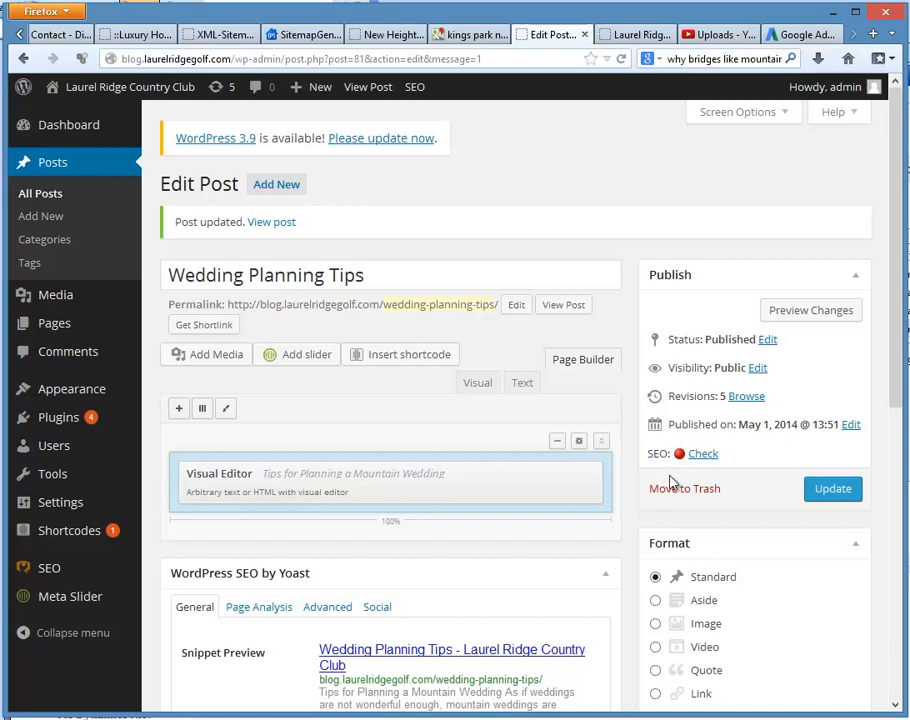
scroll(783, 470, "down", 3)
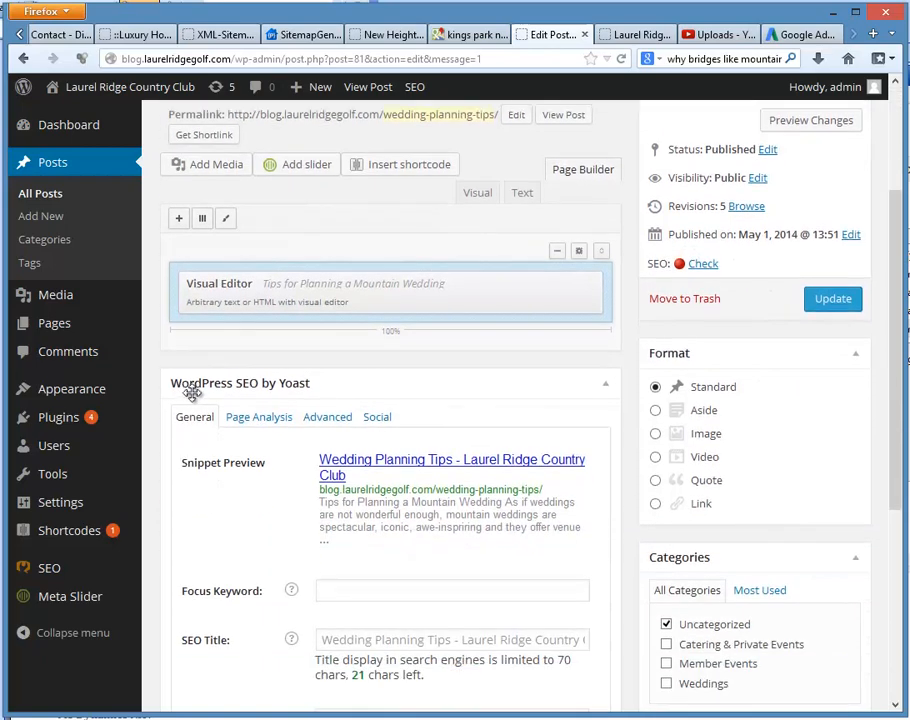
scroll(640, 416, "up", 3)
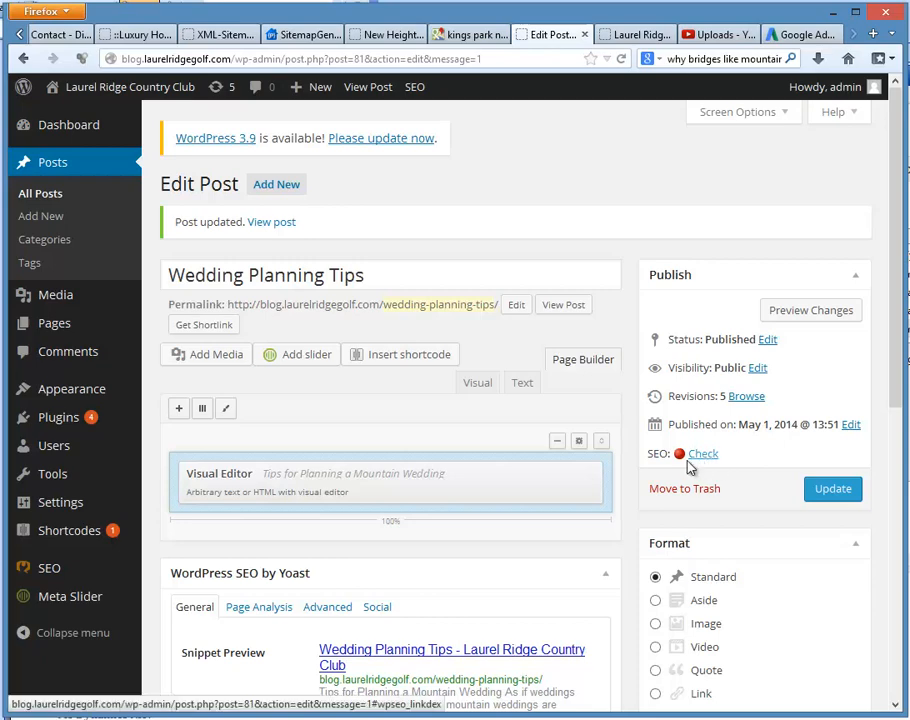
scroll(754, 452, "down", 2)
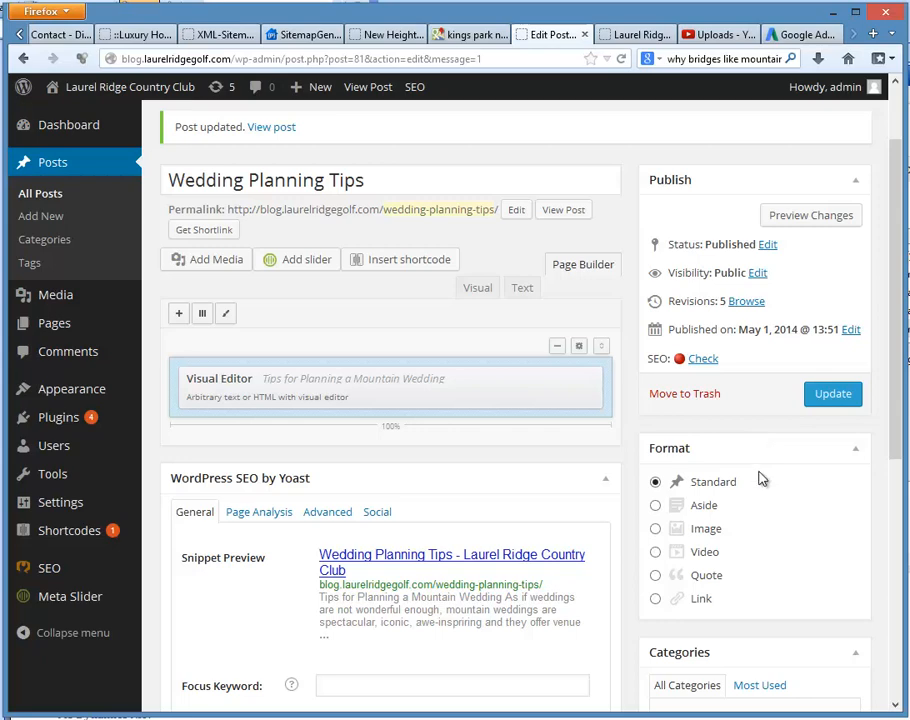
scroll(750, 472, "down", 4)
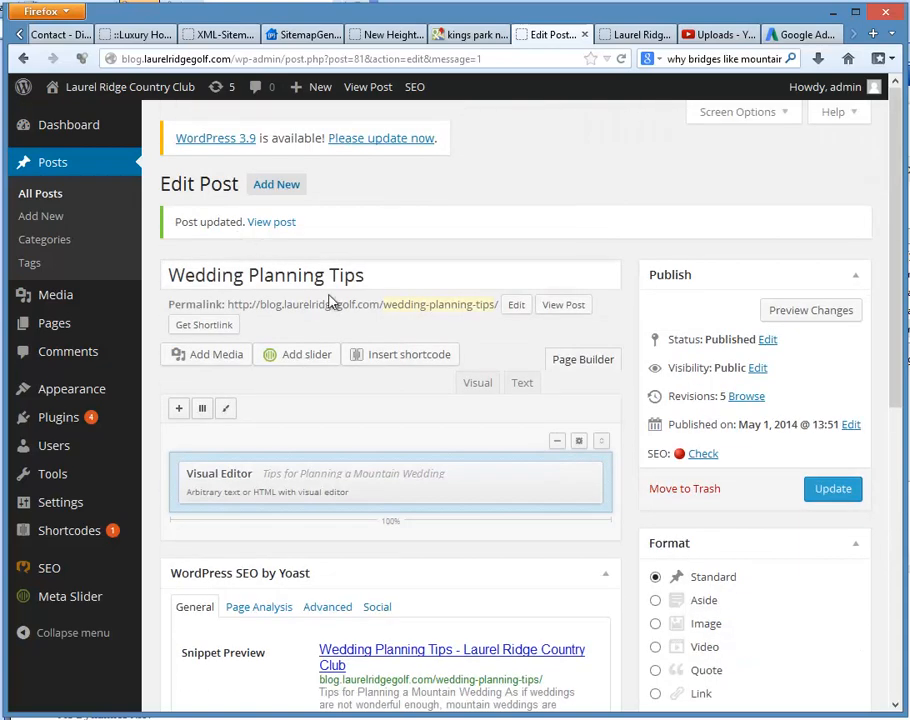
Step: Reopen the article in the visual editor and copy its title, "Tips for Planning a Mountain Wedding"
left_click_drag(375, 278, 170, 275)
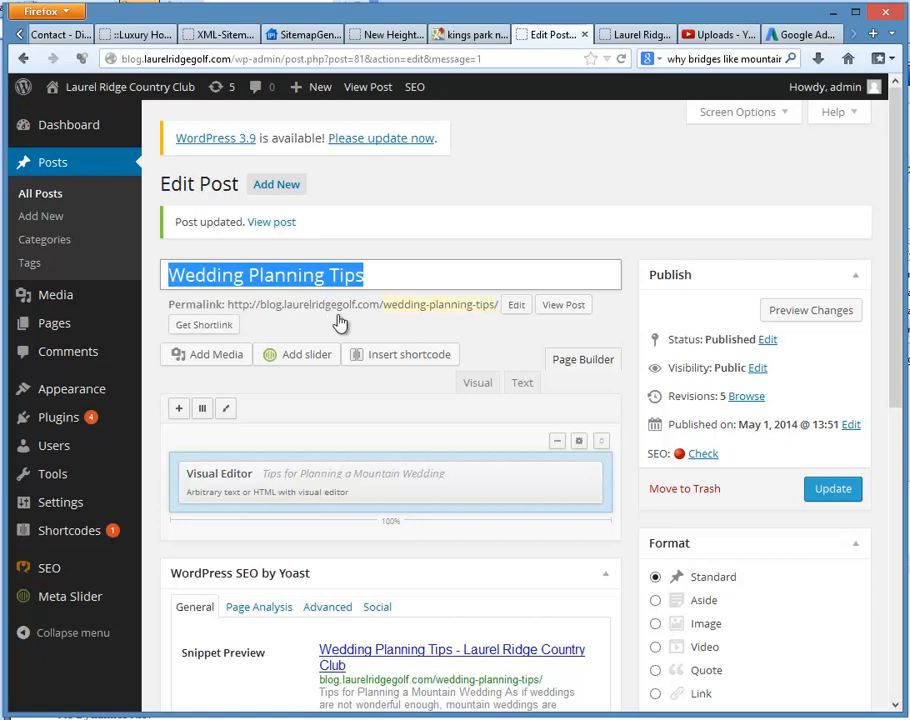
mouse_move(443, 481)
left_click(497, 478)
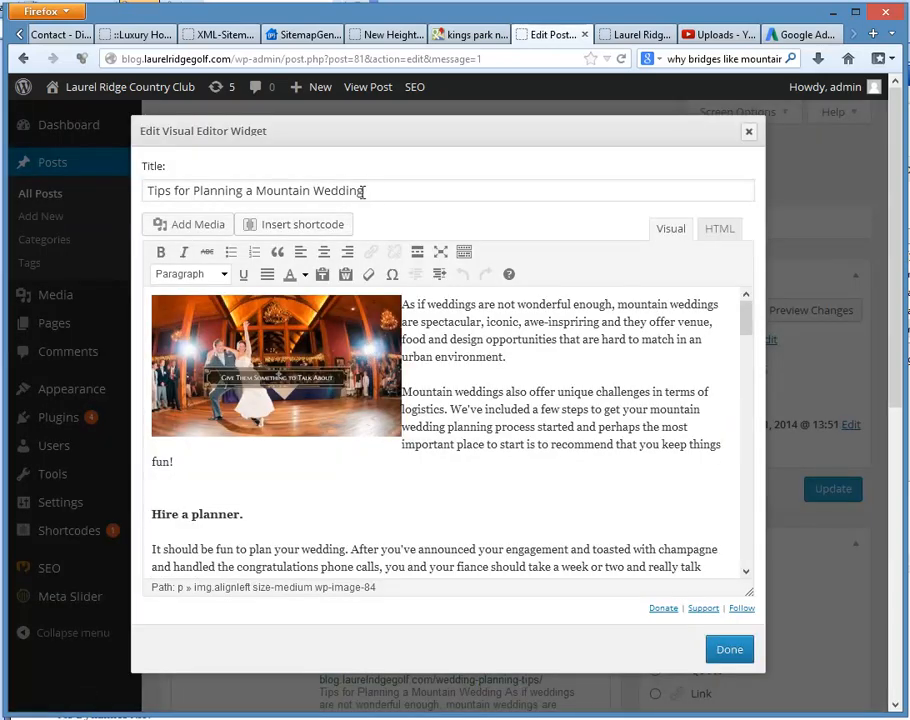
left_click_drag(364, 190, 140, 190)
right_click(189, 195)
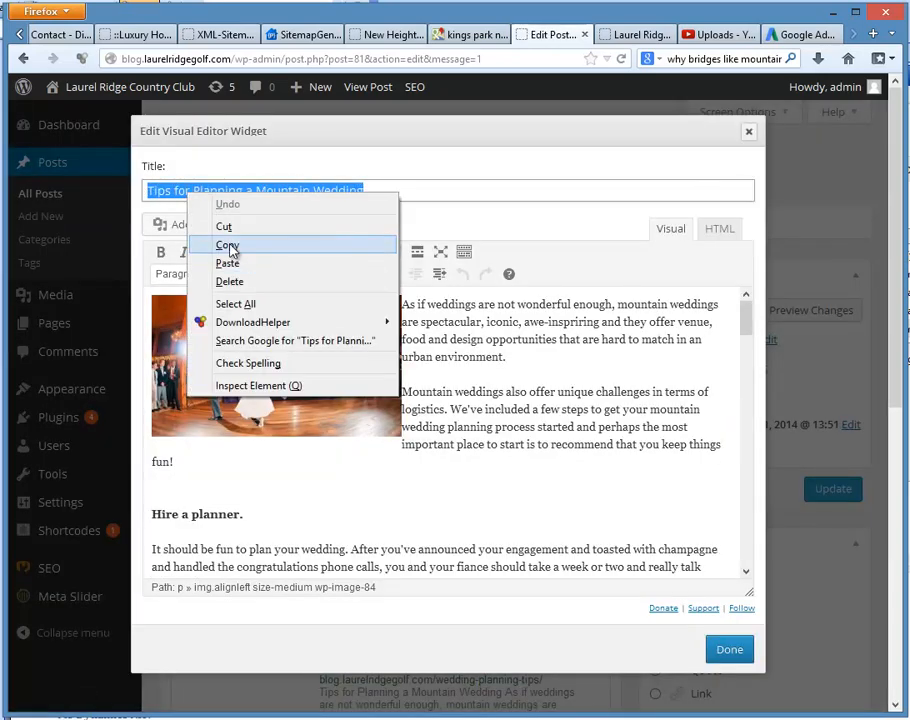
left_click(232, 245)
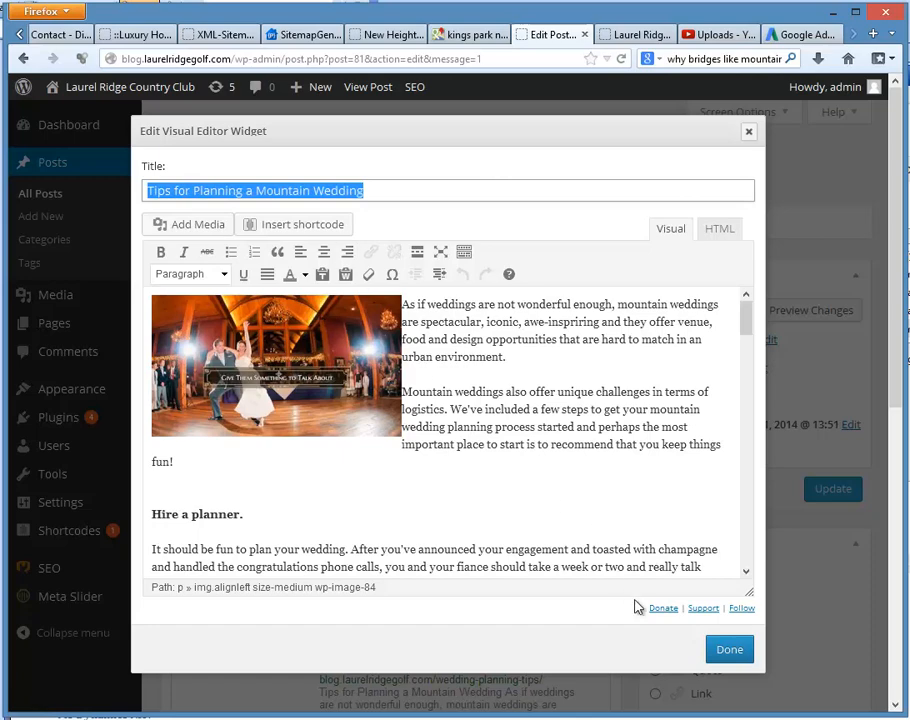
Step: Close the article editor and set the post's focus keyword to the suggested phrase "wedding planning tips"
left_click(727, 652)
scroll(495, 558, "down", 1)
key("ctrl+a")
scroll(475, 548, "down", 5)
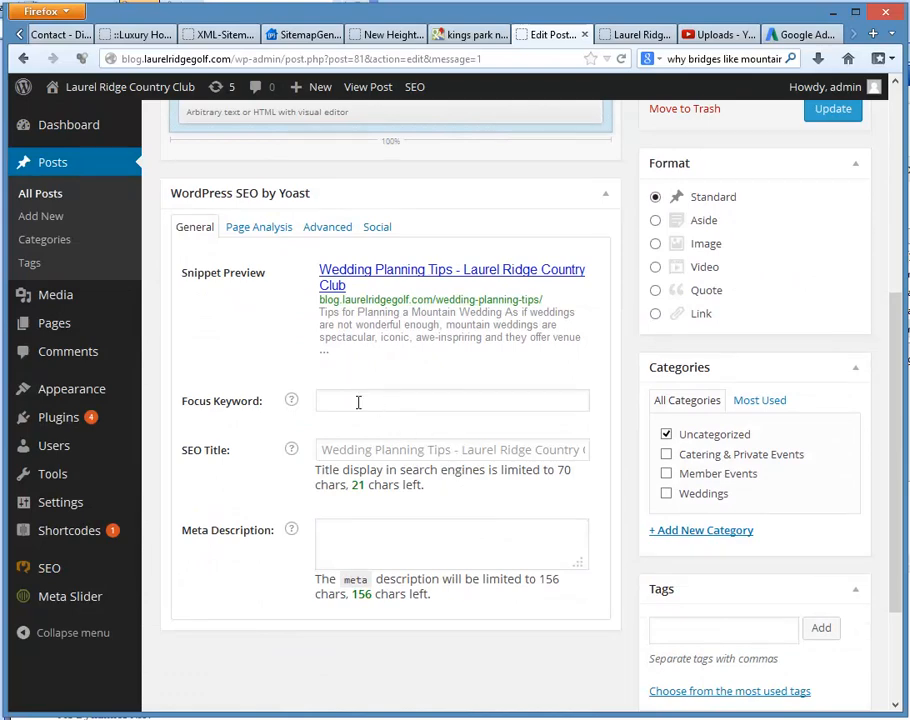
left_click(358, 401)
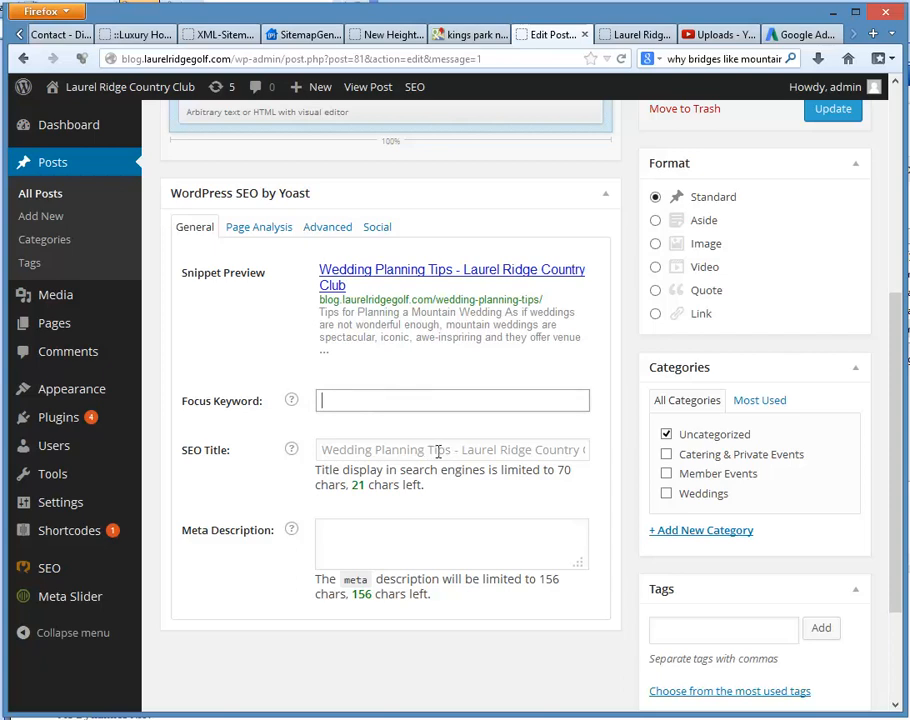
type("wedding pl")
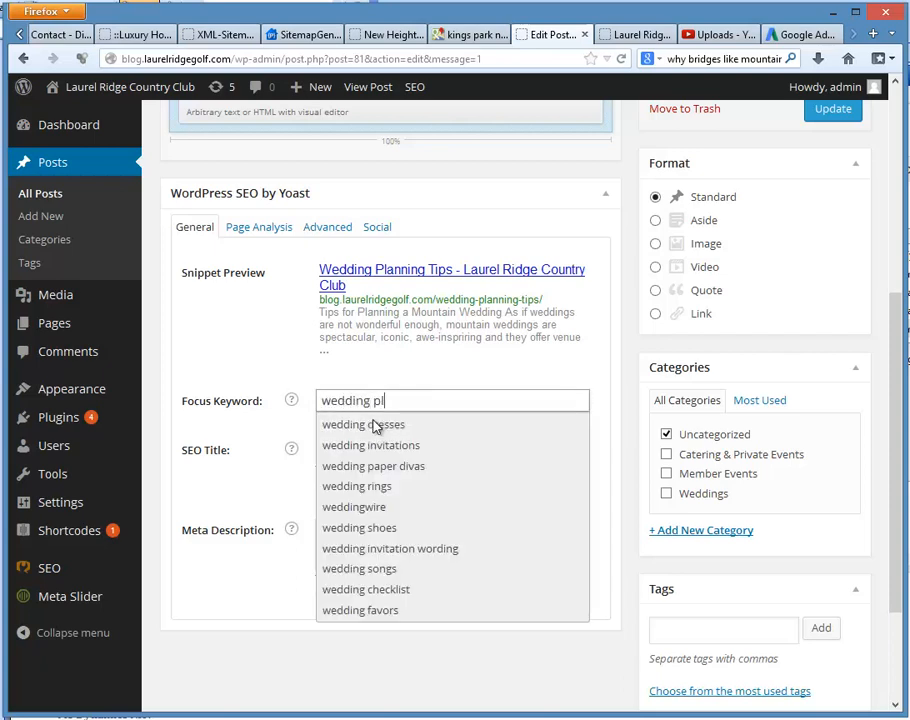
type("anning ti")
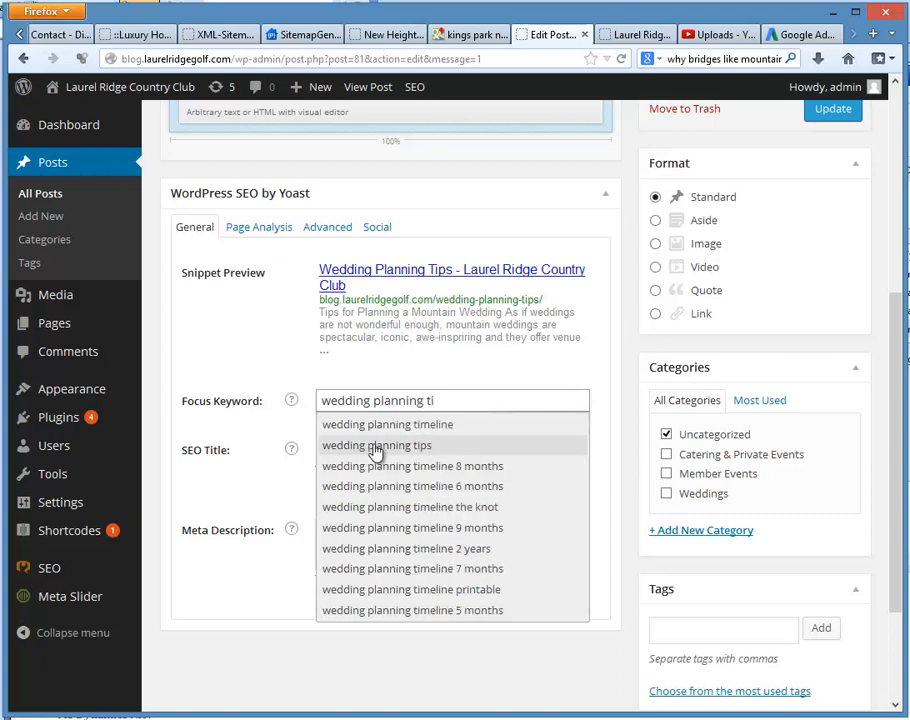
left_click(421, 447)
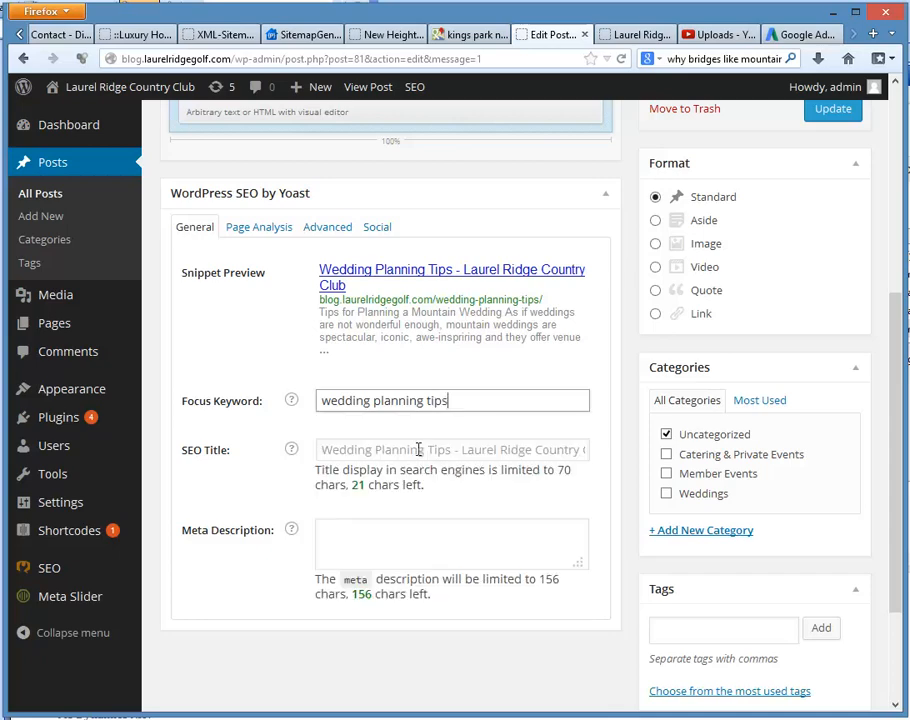
Step: Check the Yoast page analysis and where the focus keyword is found in the post
scroll(421, 447, "down", 2)
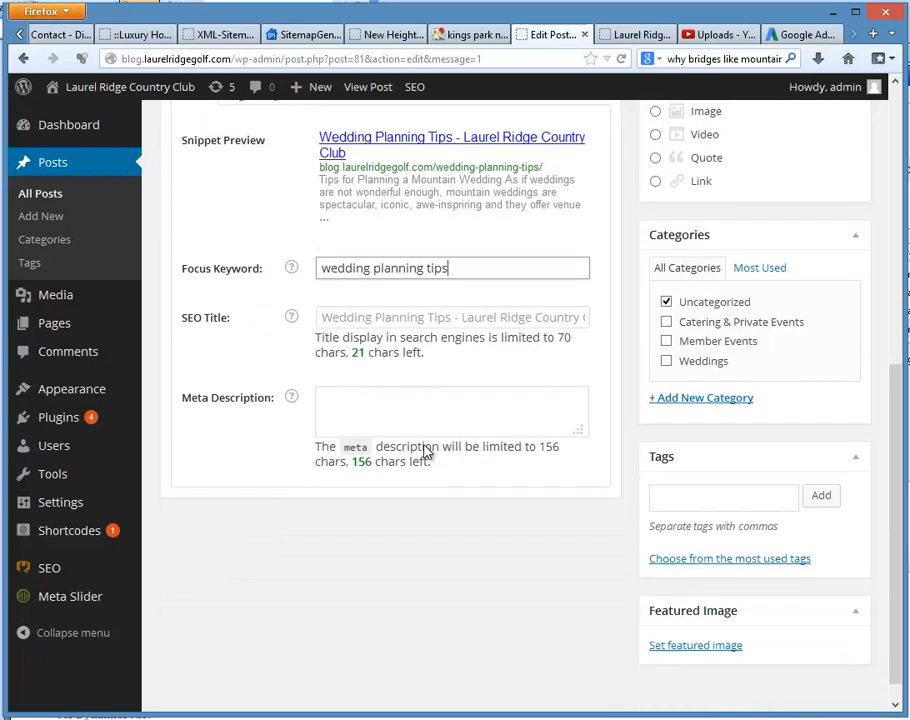
scroll(441, 449, "up", 2)
scroll(443, 463, "down", 3)
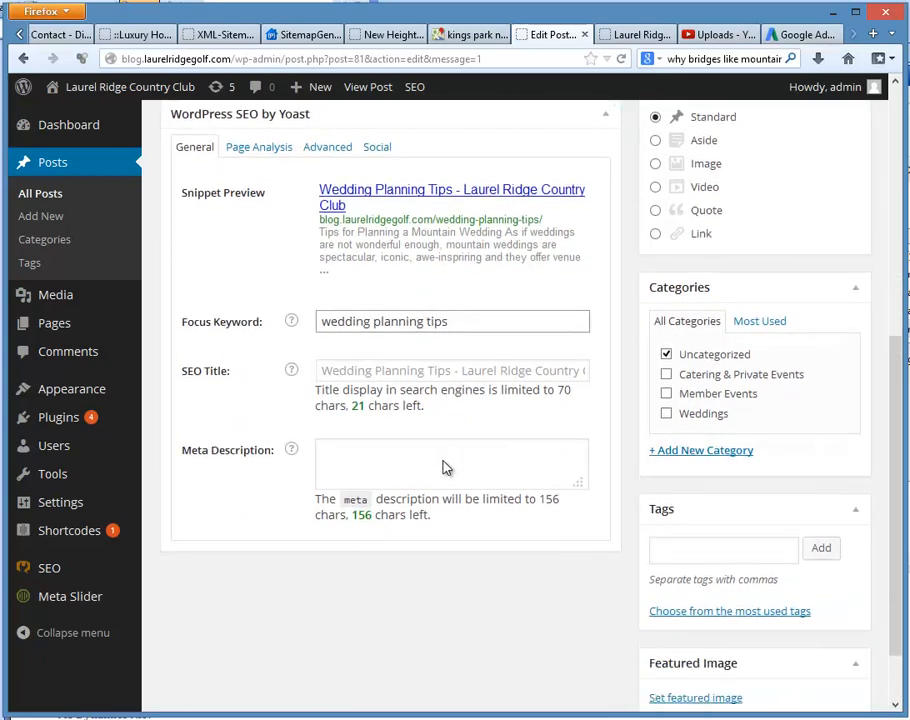
scroll(447, 469, "up", 3)
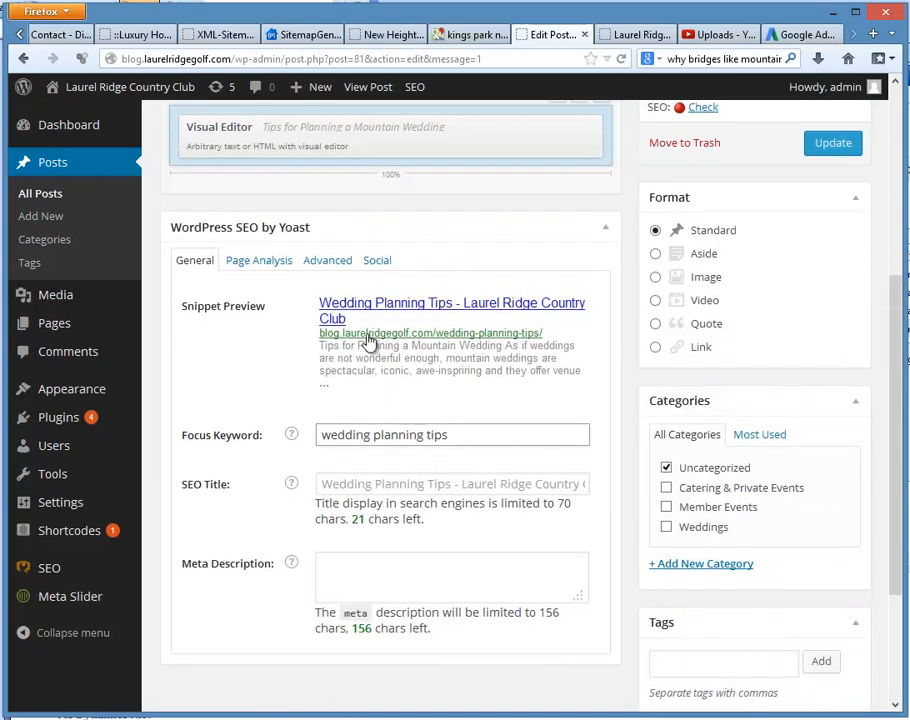
left_click(254, 267)
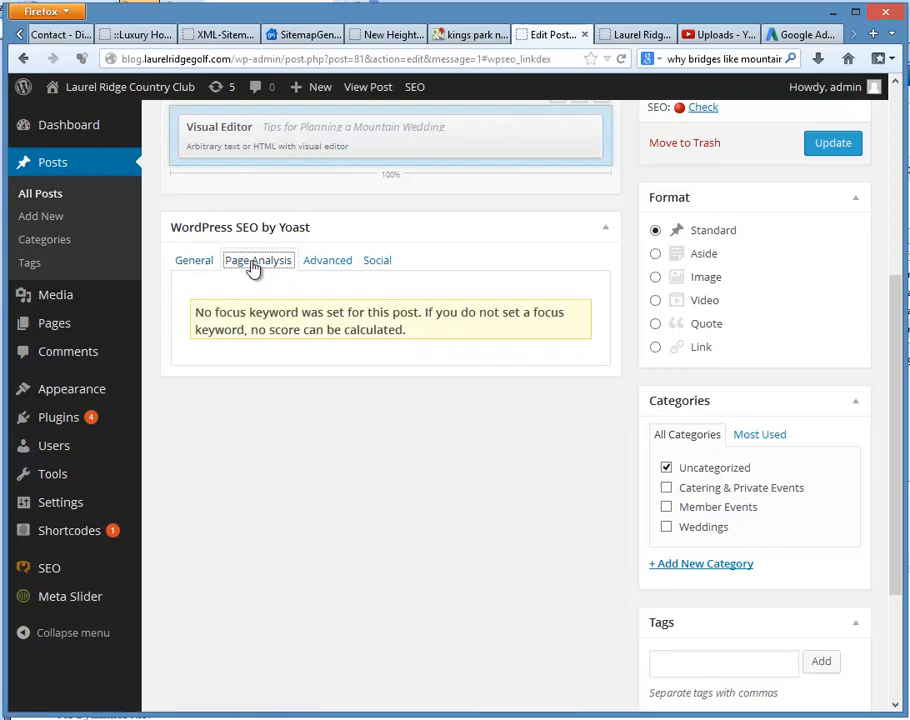
left_click(186, 265)
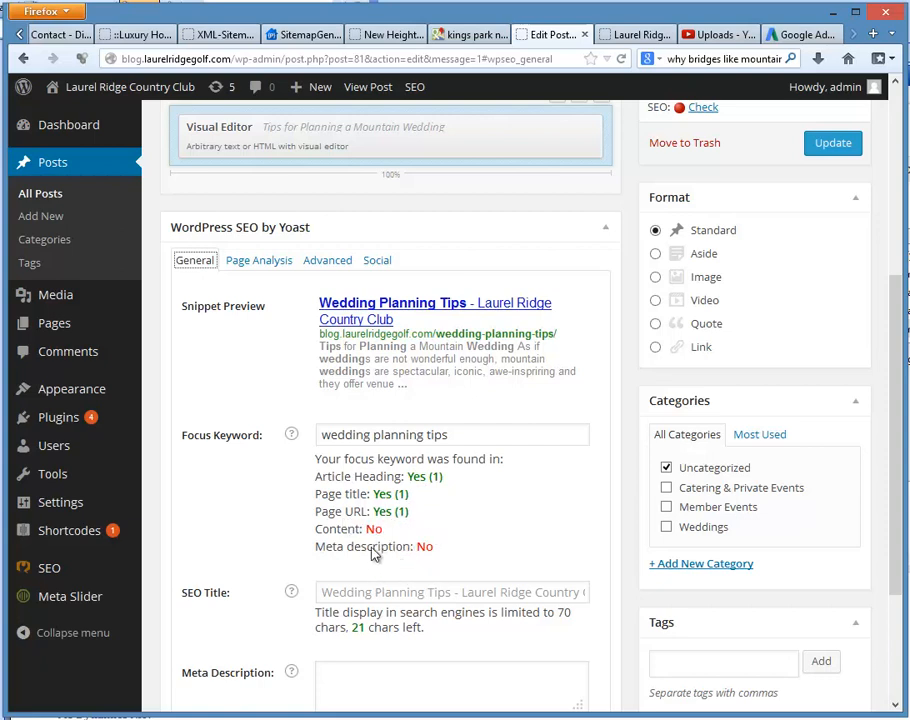
scroll(532, 469, "up", 1)
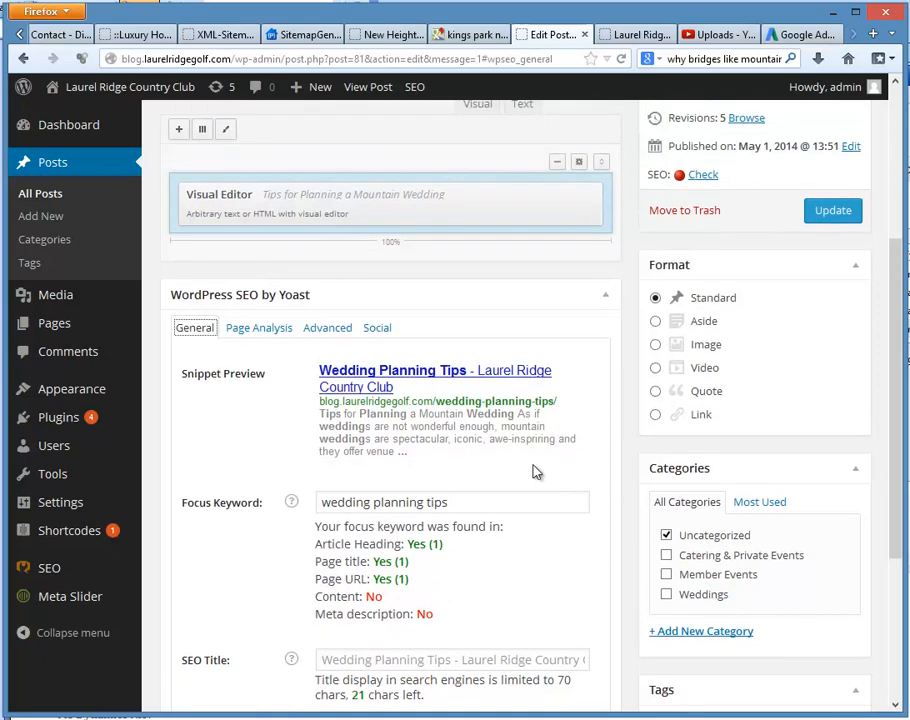
Step: Set the post's SEO title to "Wedding Planning Tips for NC Mountains"
scroll(529, 469, "down", 1)
scroll(459, 483, "down", 2)
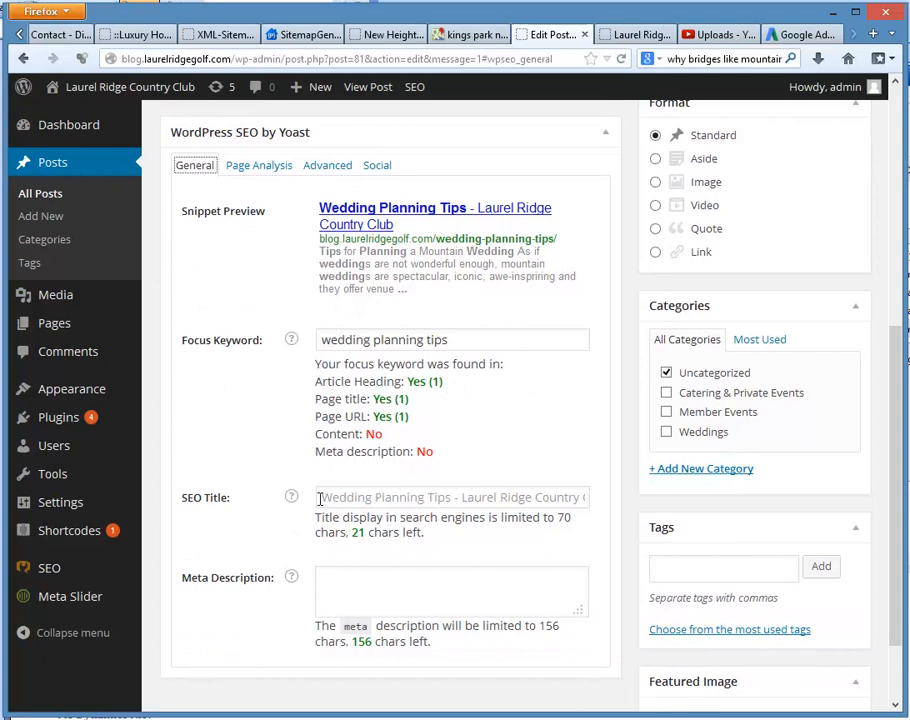
left_click(356, 493)
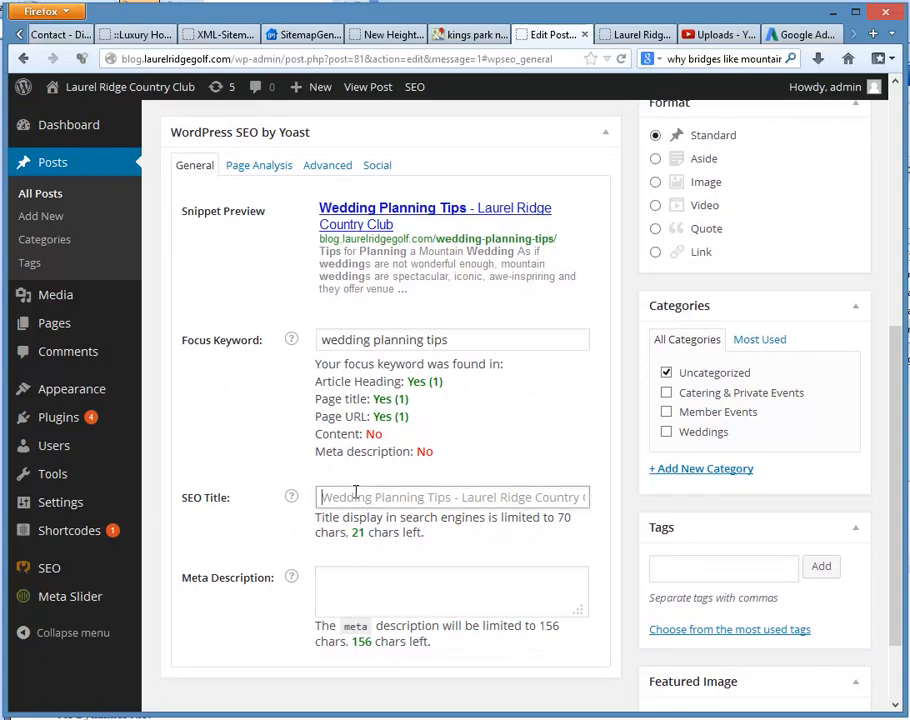
type("Wdddin")
key("BackSpace")
key("BackSpace")
key("BackSpace")
key("BackSpace")
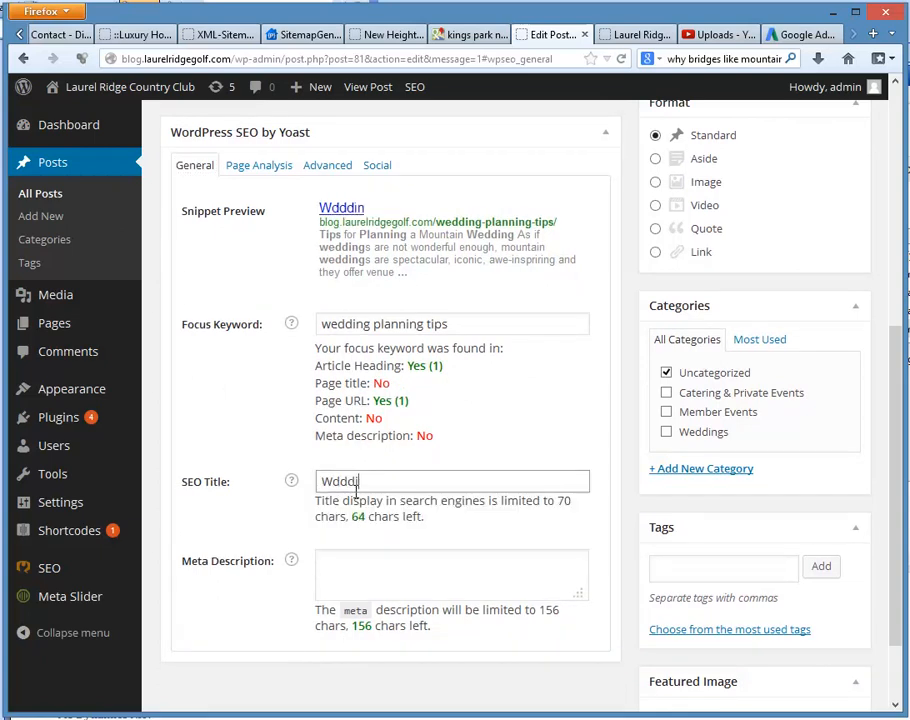
key("BackSpace")
type("edding ")
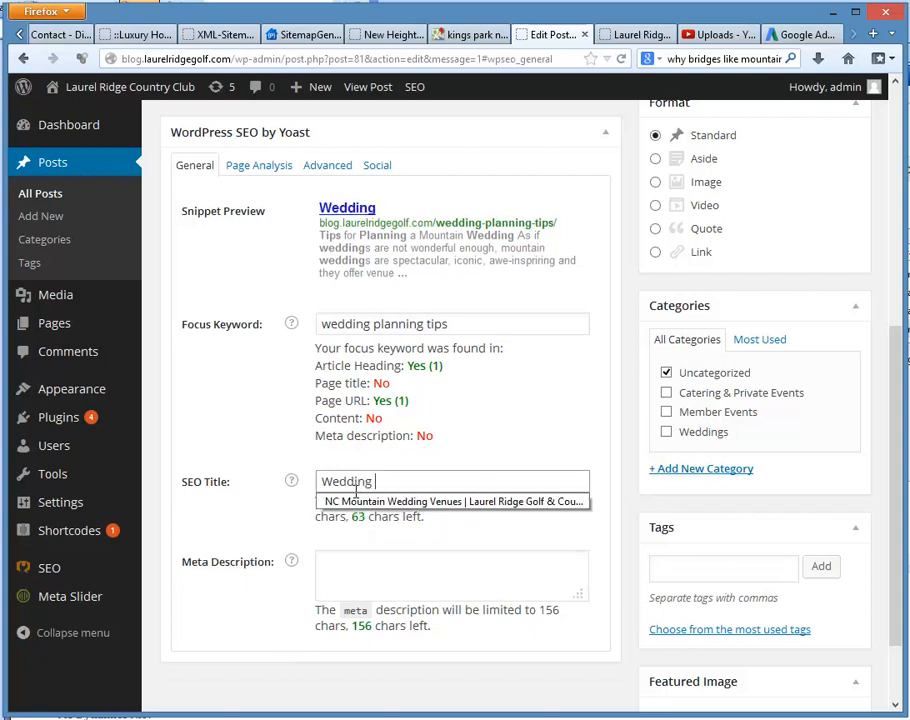
type("Planning T")
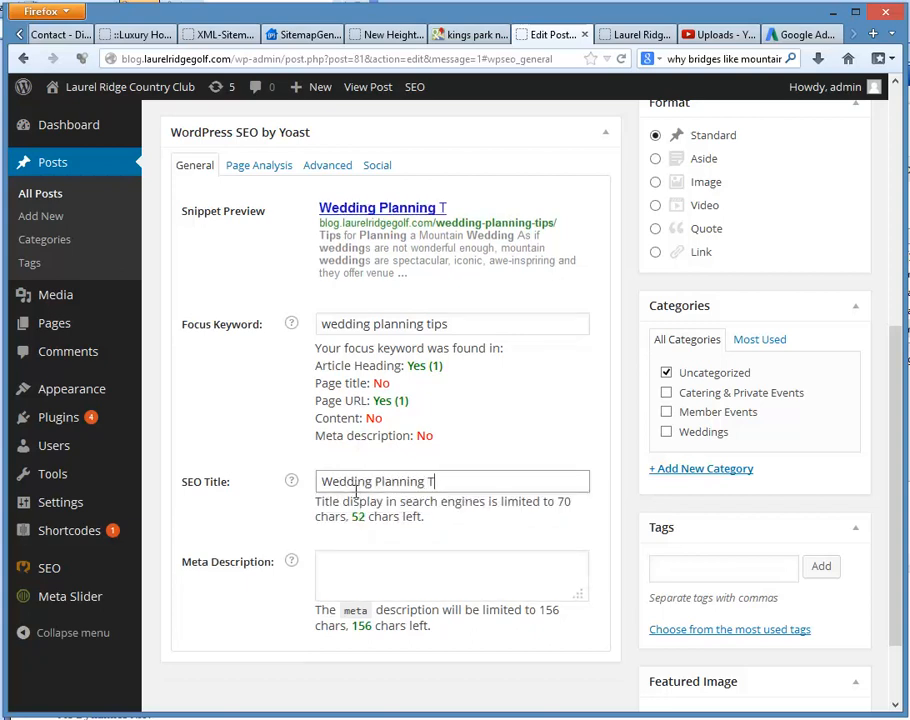
type("ips for")
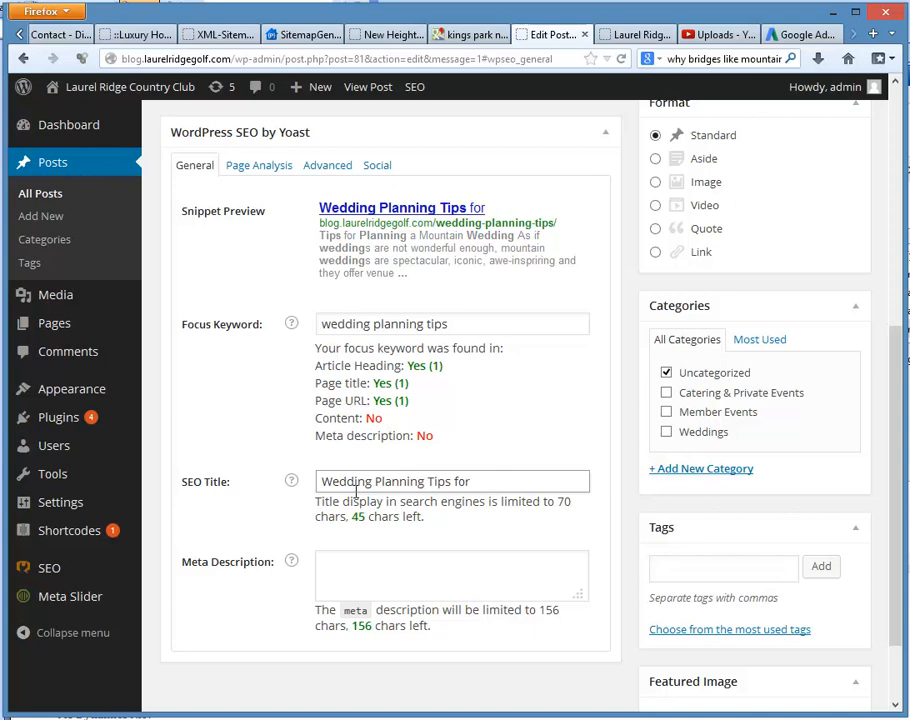
type(" NC MOu")
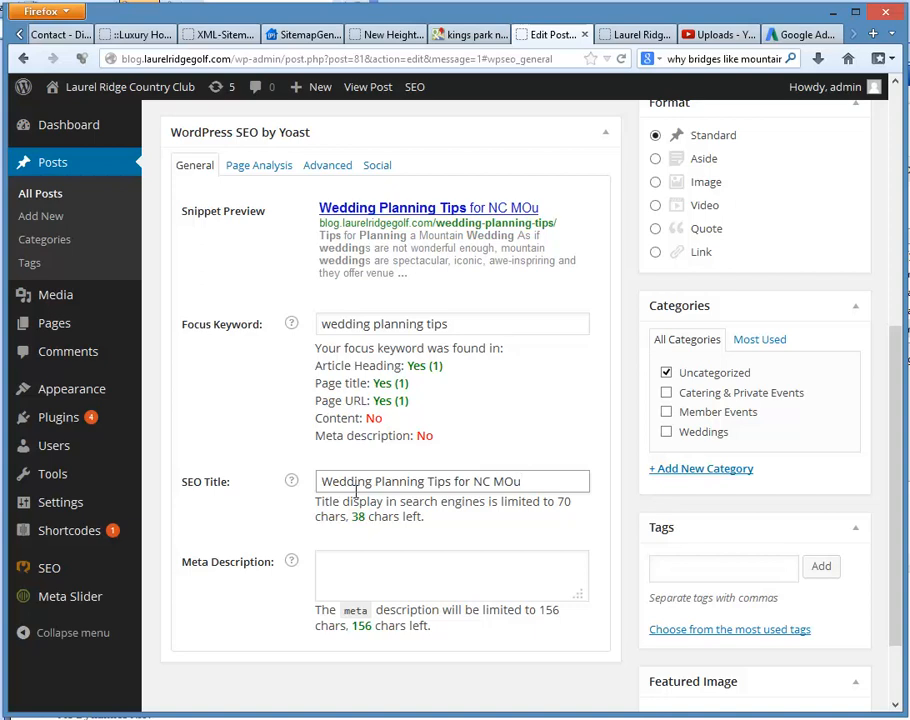
key("BackSpace")
key("BackSpace")
type("pou")
key("BackSpace")
key("BackSpace")
key("BackSpace")
type("ountains")
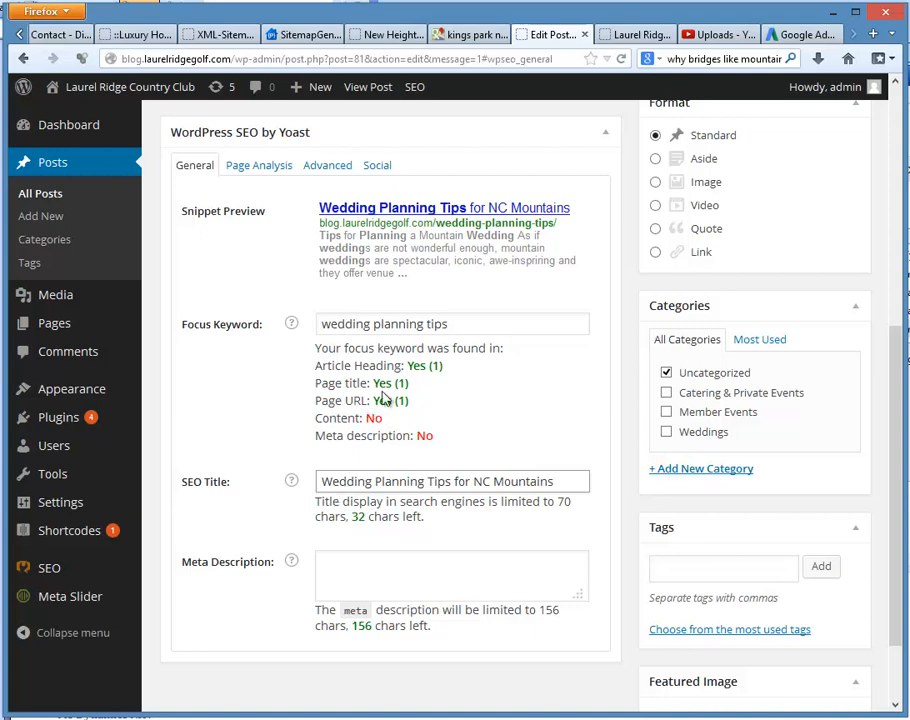
left_click(349, 569)
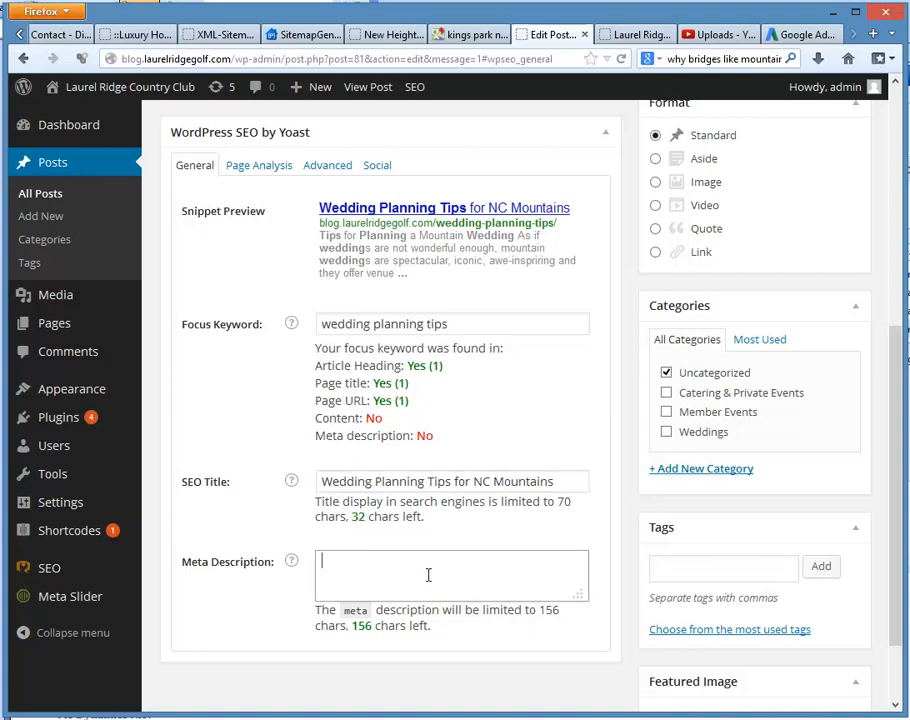
type("LA")
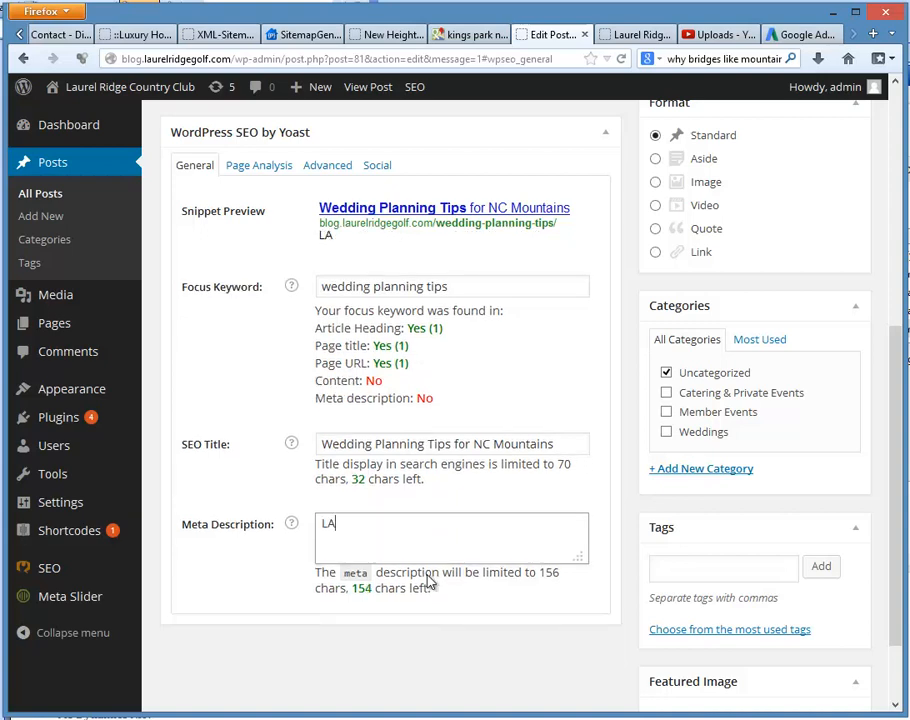
type("ur")
key("BackSpace")
key("BackSpace")
key("BackSpace")
type("aurel Ridge")
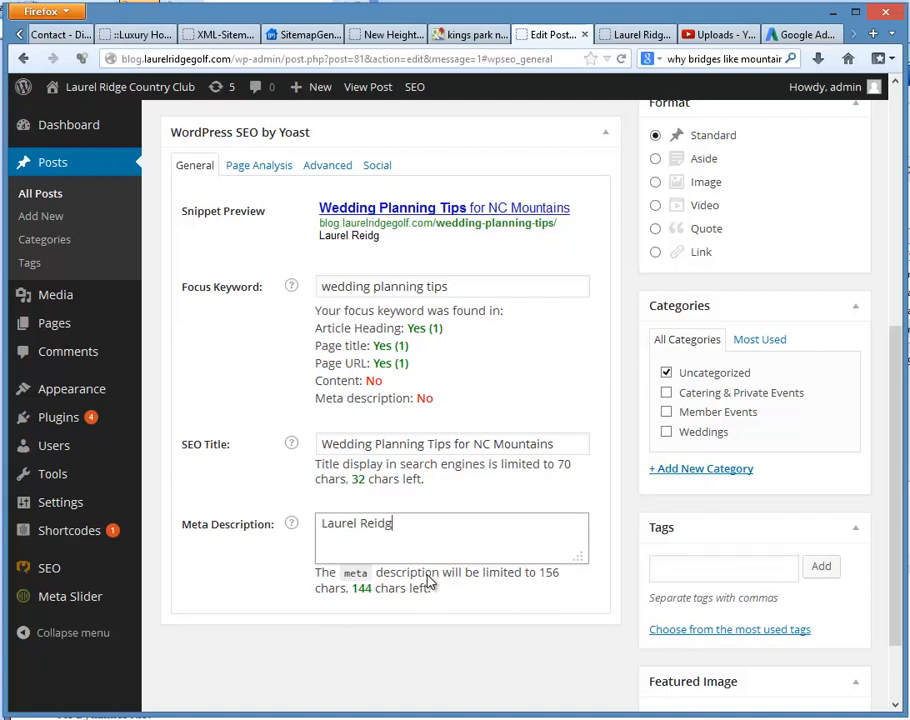
key("BackSpace")
key("BackSpace")
key("BackSpace")
key("BackSpace")
key("BackSpace")
key("BackSpace")
key("BackSpace")
key("BackSpace")
key("BackSpace")
key("BackSpace")
key("BackSpace")
Step: Paste the copied article title into the meta description and reword it as "Mountain Wedding Planning Tips for"
type("Tips for Planning a Mountain Wedding")
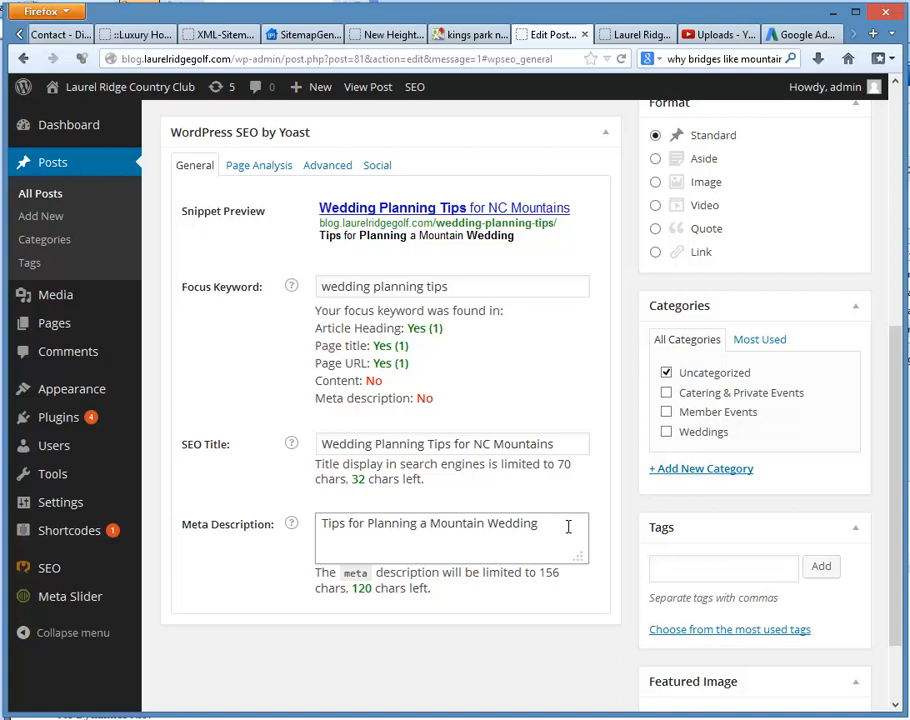
key("BackSpace")
key("BackSpace")
key("BackSpace")
key("BackSpace")
key("BackSpace")
key("BackSpace")
key("BackSpace")
key("BackSpace")
key("BackSpace")
key("BackSpace")
key("BackSpace")
key("BackSpace")
key("BackSpace")
key("BackSpace")
key("BackSpace")
key("BackSpace")
key("BackSpace")
key("BackSpace")
key("BackSpace")
key("BackSpace")
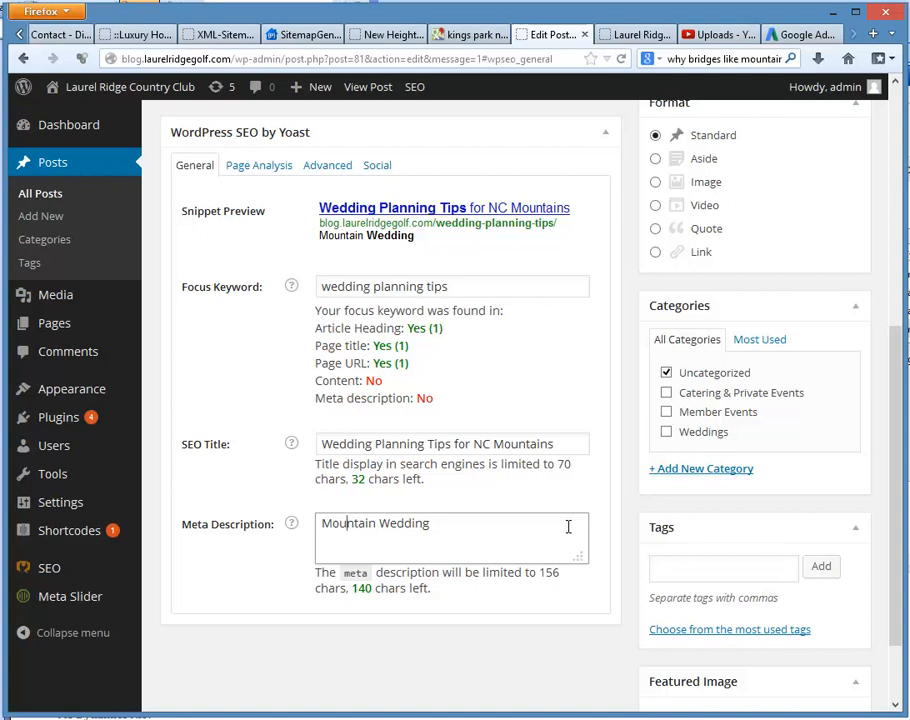
type("Planning Tiop")
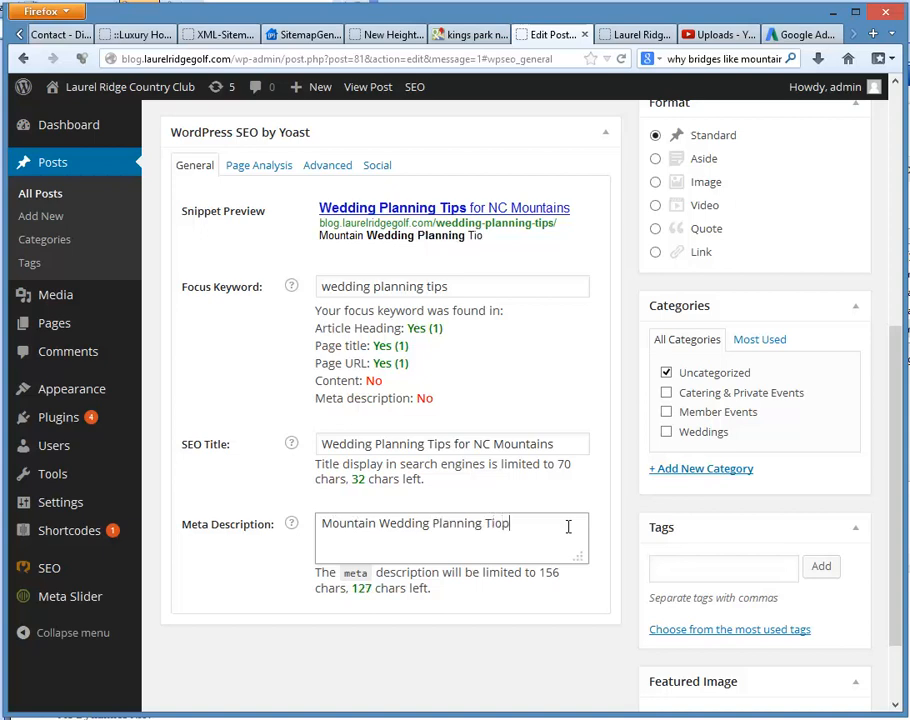
key("BackSpace")
key("BackSpace")
type("ps for")
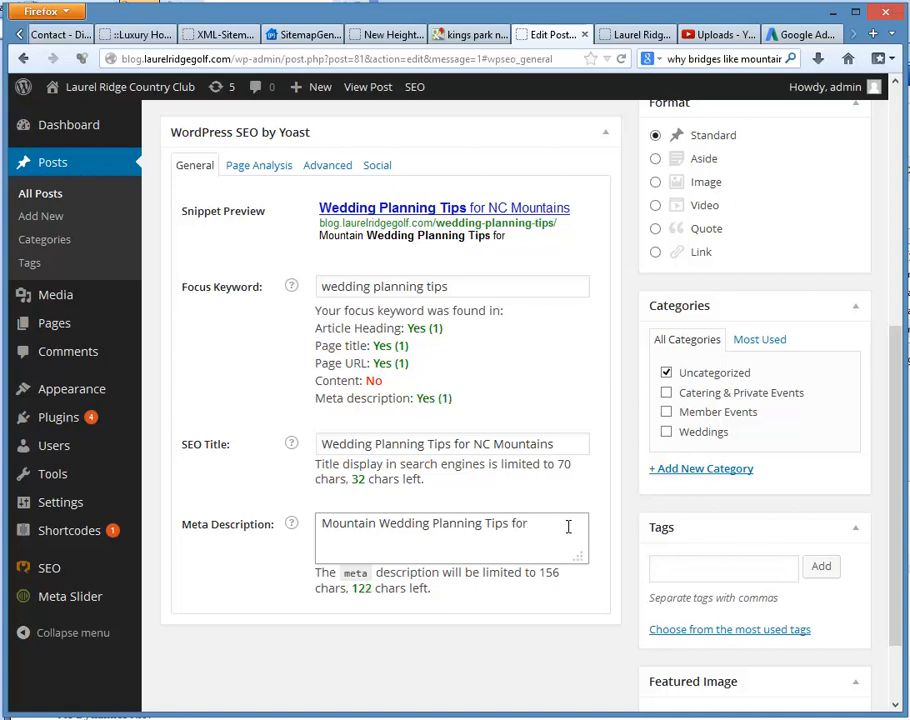
type(" your NC Wedding")
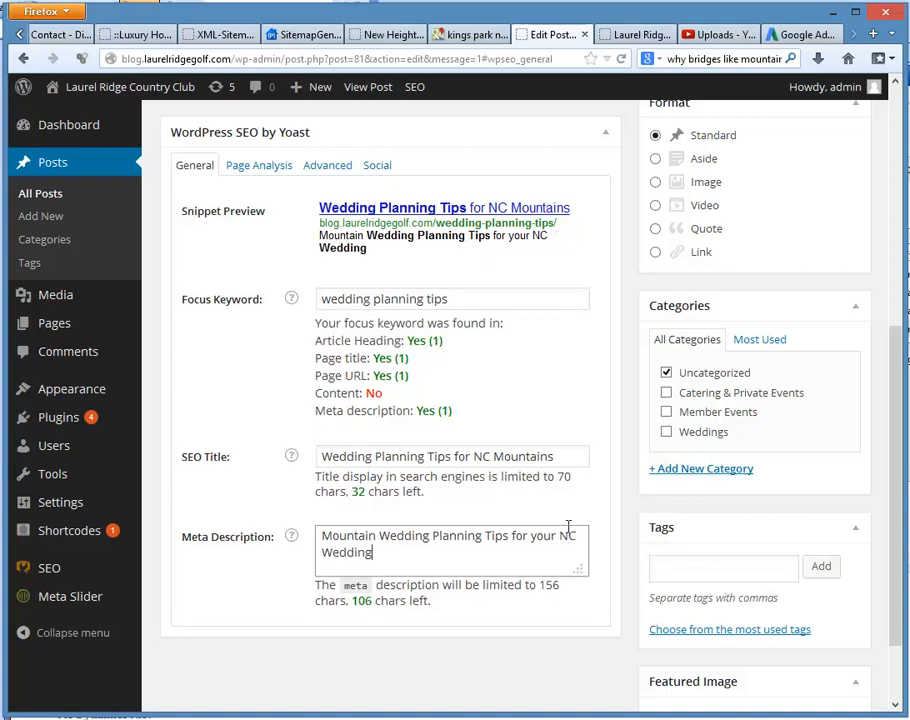
type(" Venue by LAurt")
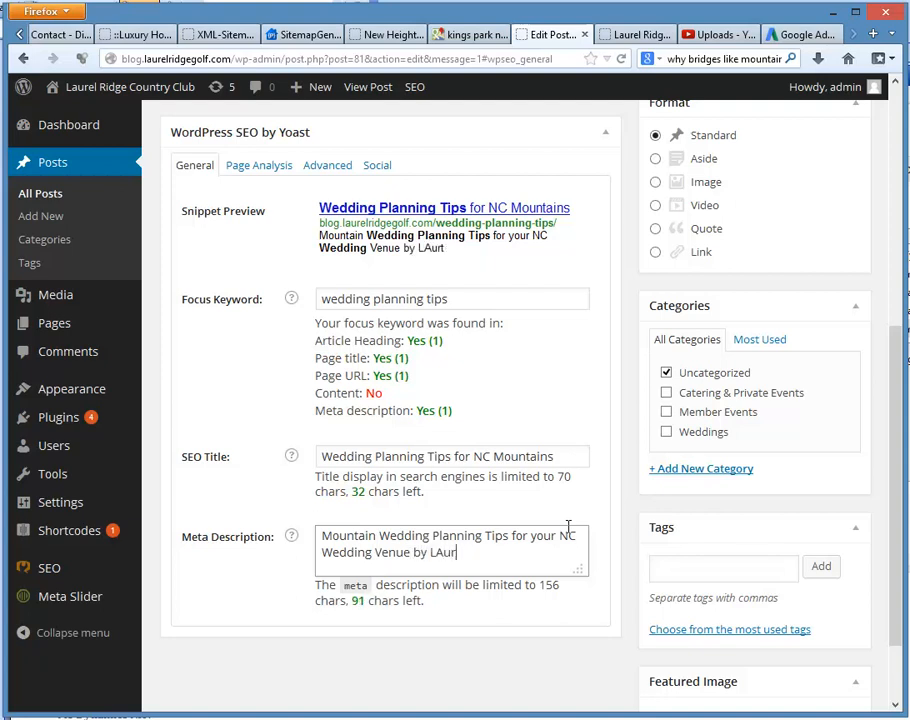
Step: Complete the meta description with "your NC Wedding Venue by Laurel Ridge Country Club."
key("BackSpace")
key("BackSpace")
key("BackSpace")
key("BackSpace")
type("aurel")
type(" RE")
type("idge ")
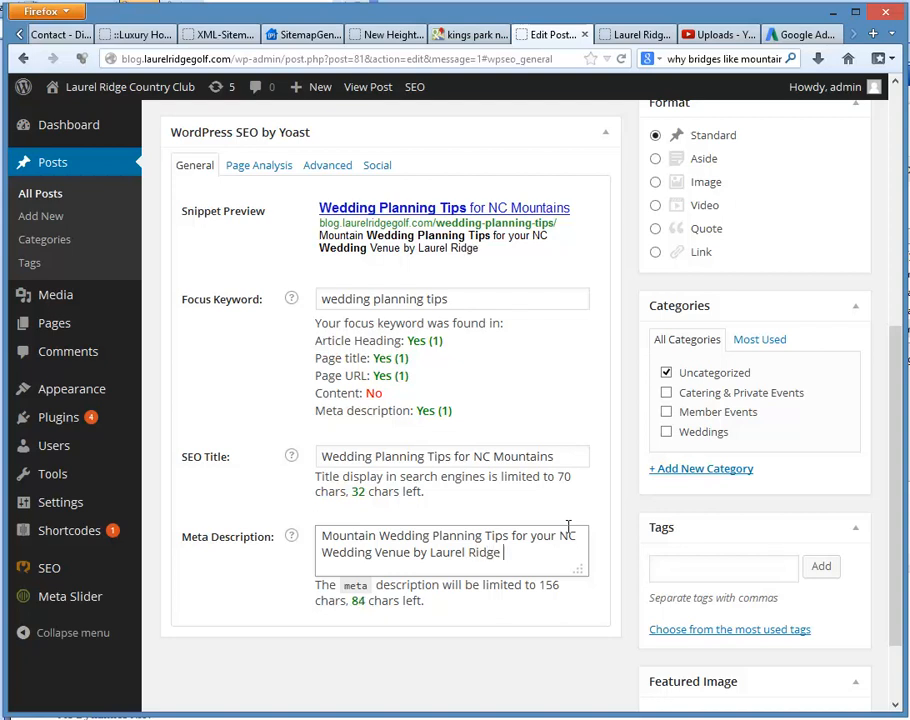
type("Country ")
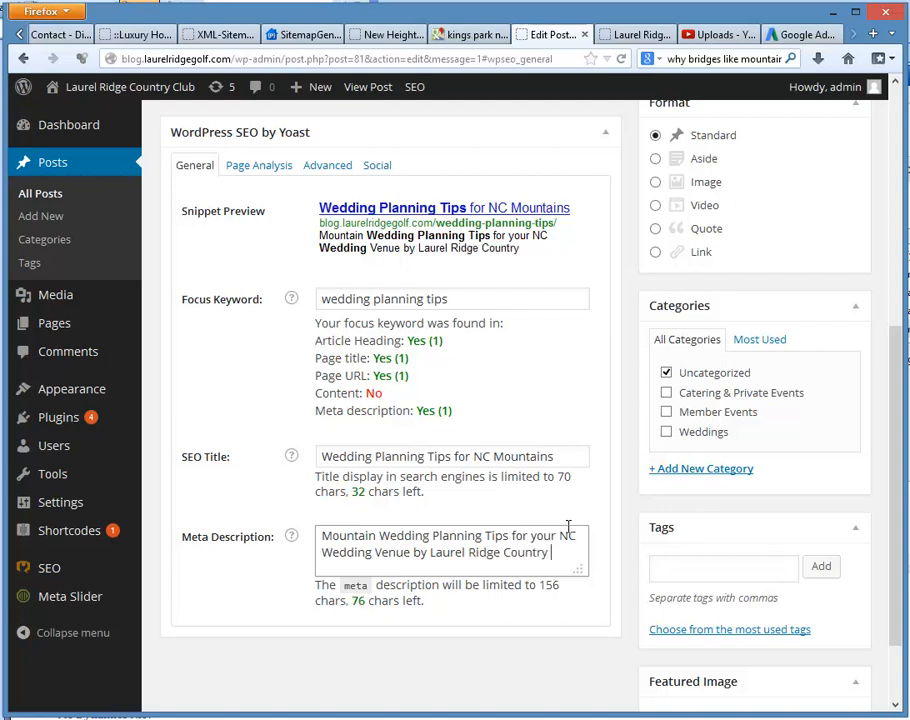
type("Club in Waynesville, North Carolina.")
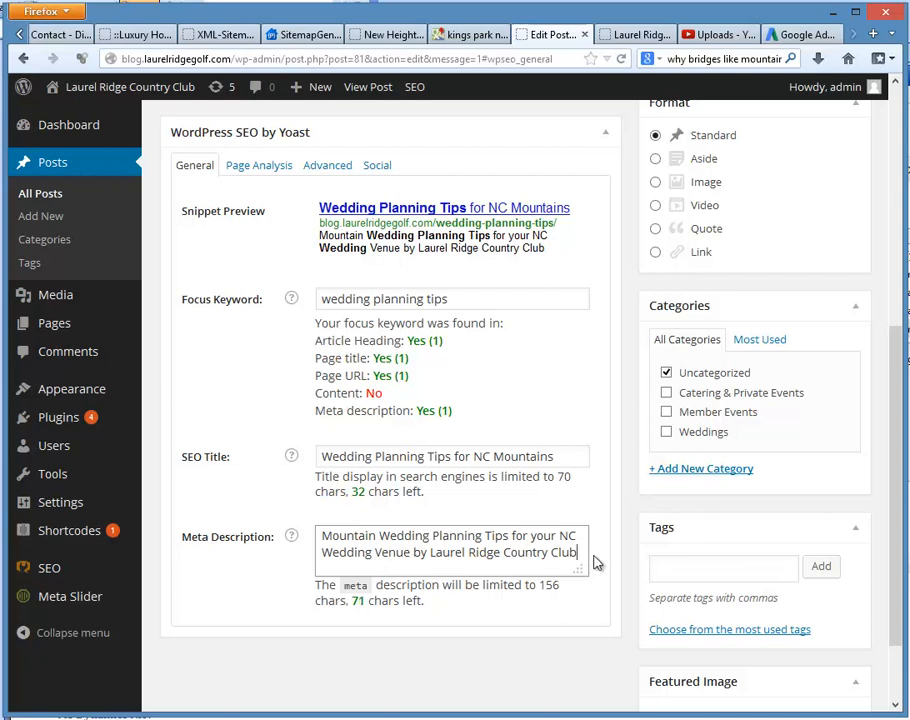
Step: Finish the meta description with "in Waynesville, North Carolina." and update the published post
type("in")
type(" Way")
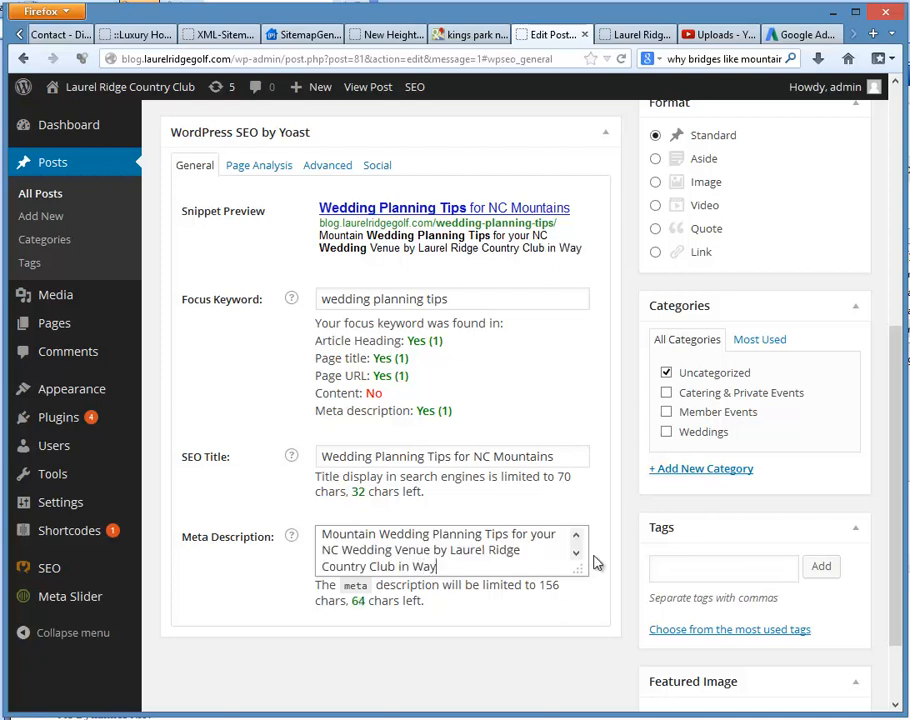
type("nesville")
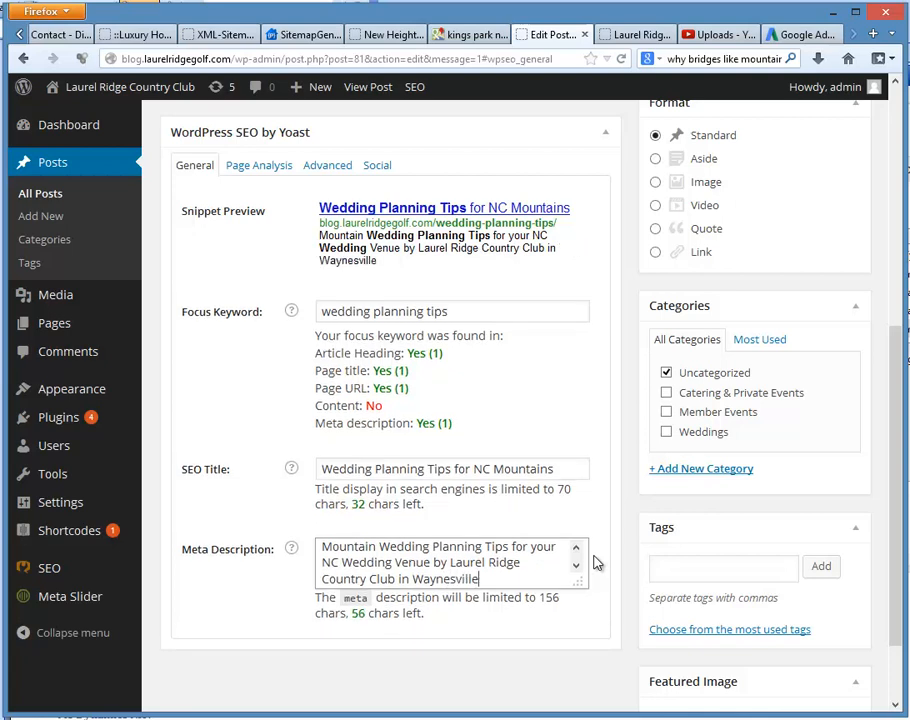
type(", North Ca")
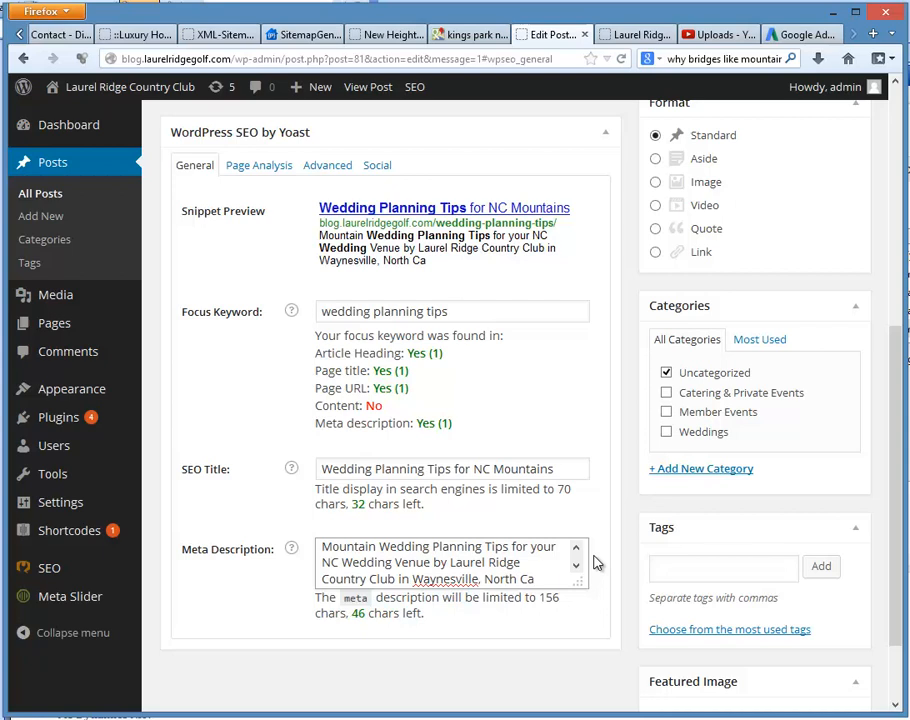
type("rolina.")
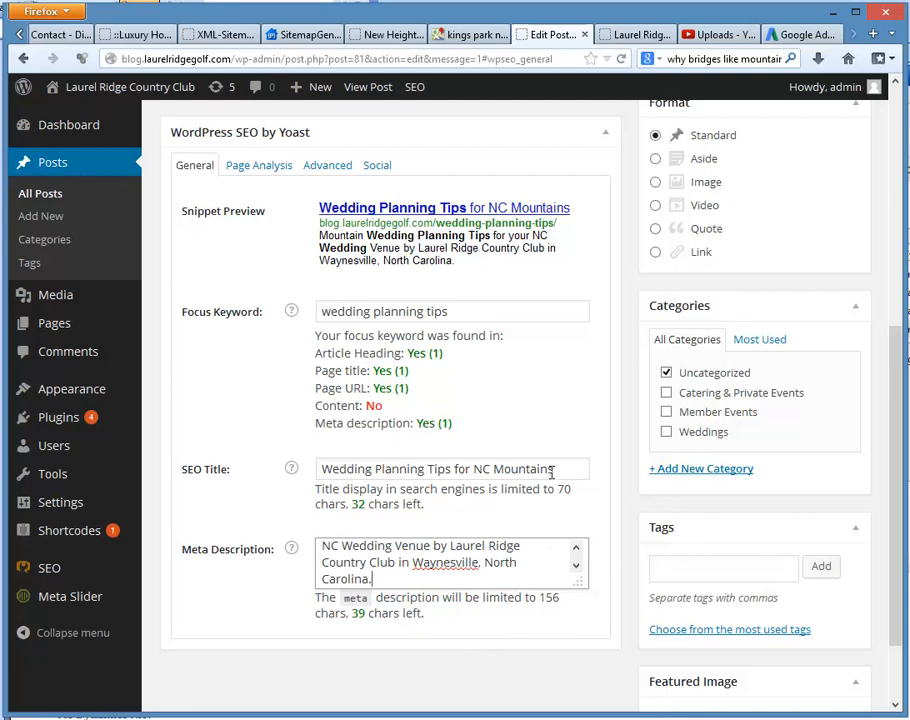
scroll(551, 474, "up", 5)
left_click(833, 335)
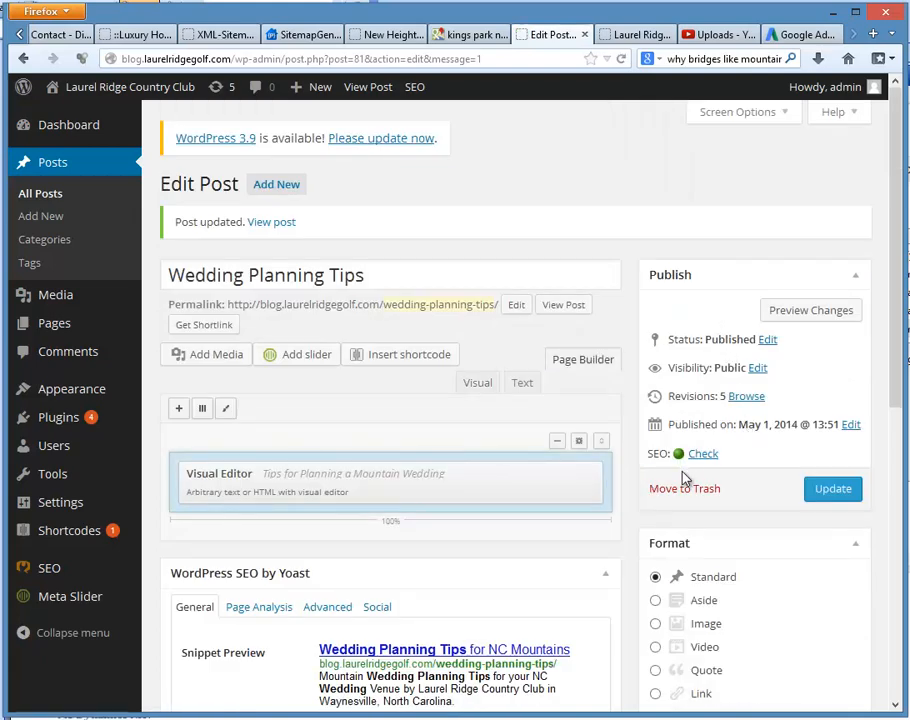
Step: Review the post's Yoast page analysis for the keyword, description and title recommendations
scroll(690, 481, "down", 5)
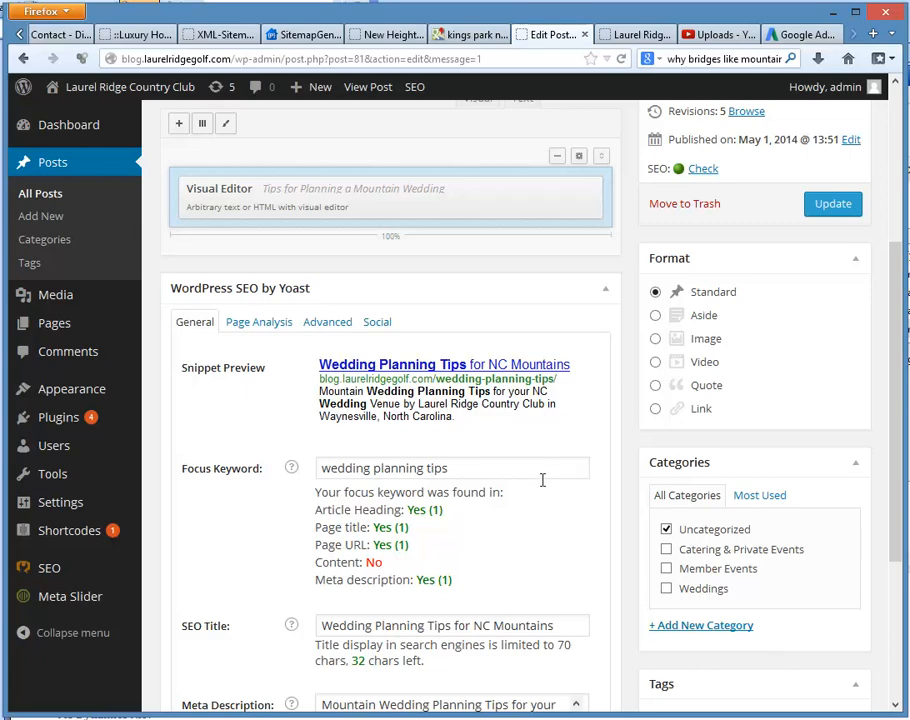
left_click(251, 330)
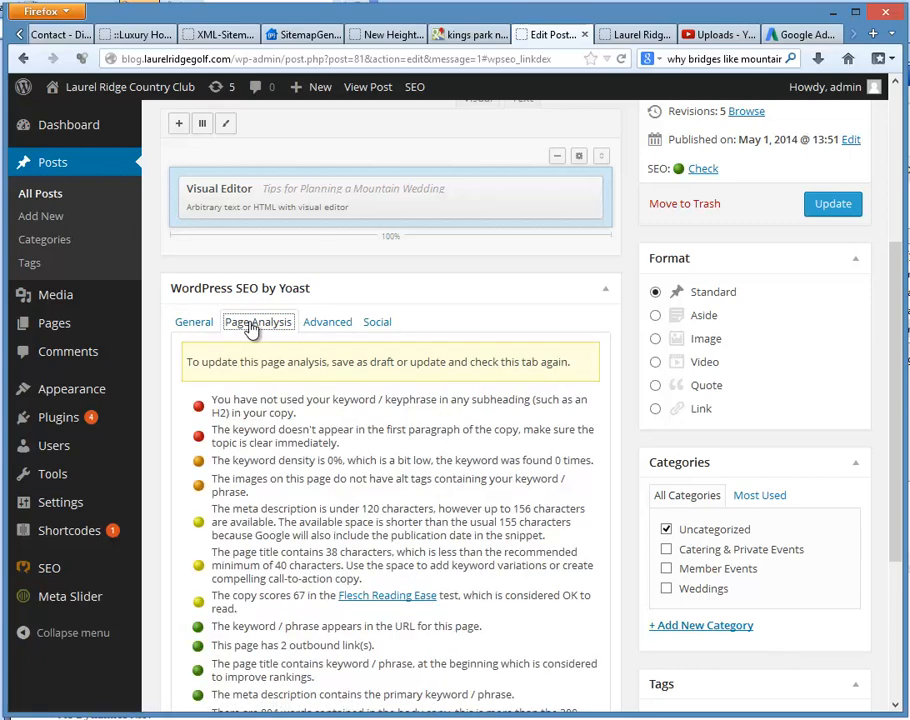
scroll(402, 414, "down", 3)
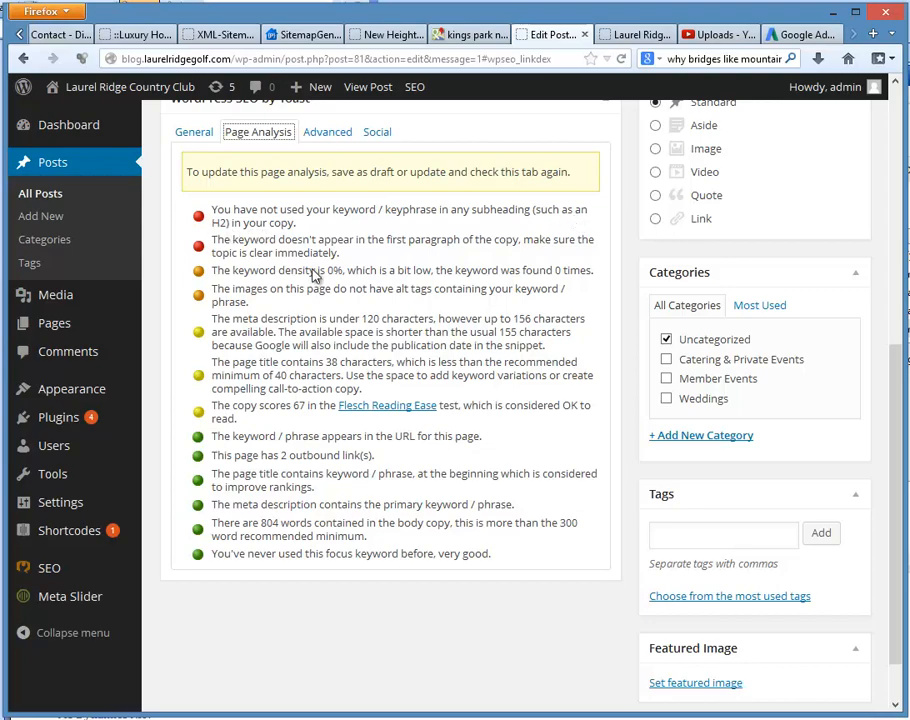
Step: Replace "information" with "Mountain Wedding Tips" in the closing "You can see tons of great" sentence of the Visual Editor widget
scroll(315, 217, "up", 4)
mouse_move(365, 382)
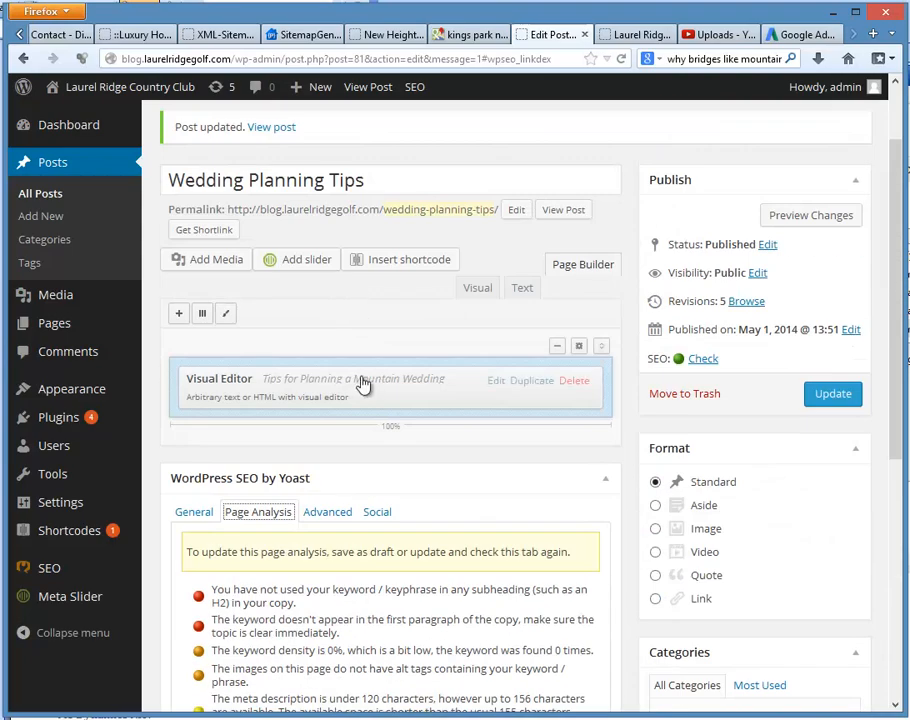
left_click(496, 382)
scroll(498, 479, "up", 2)
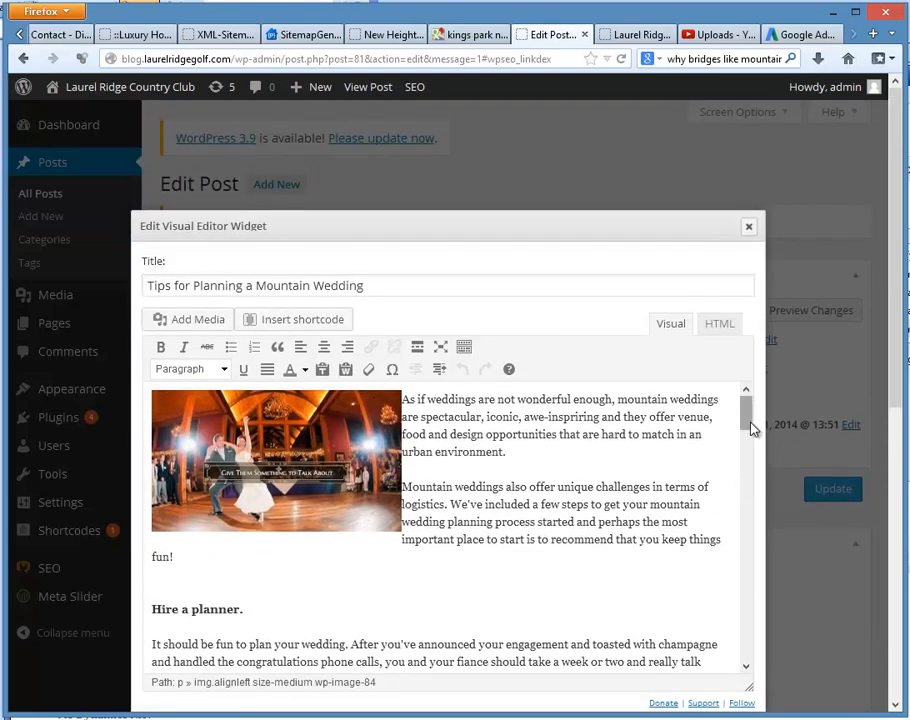
left_click_drag(753, 428, 762, 542)
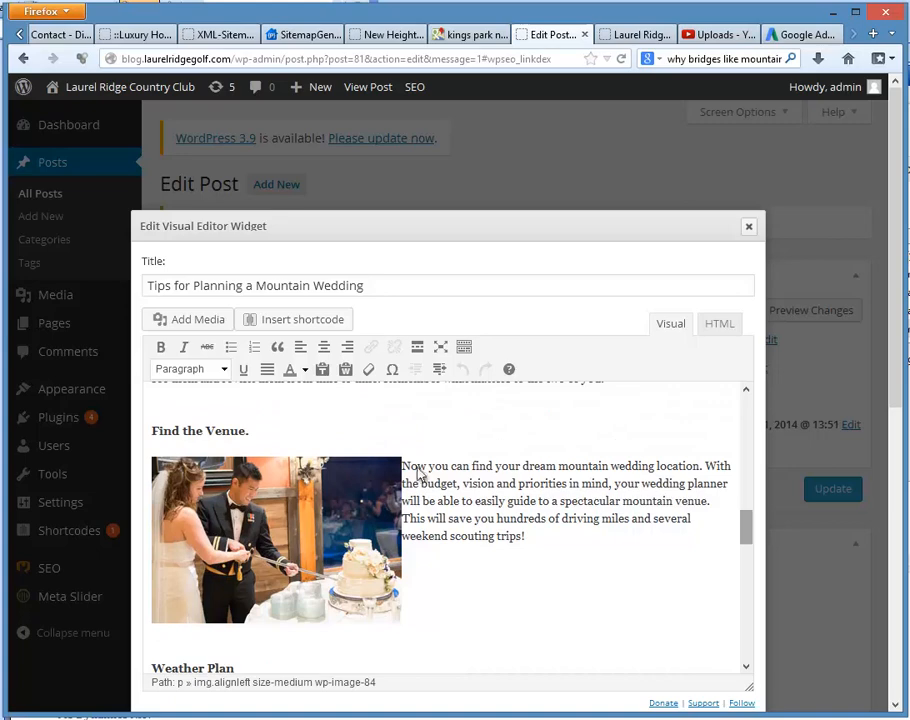
left_click(253, 430)
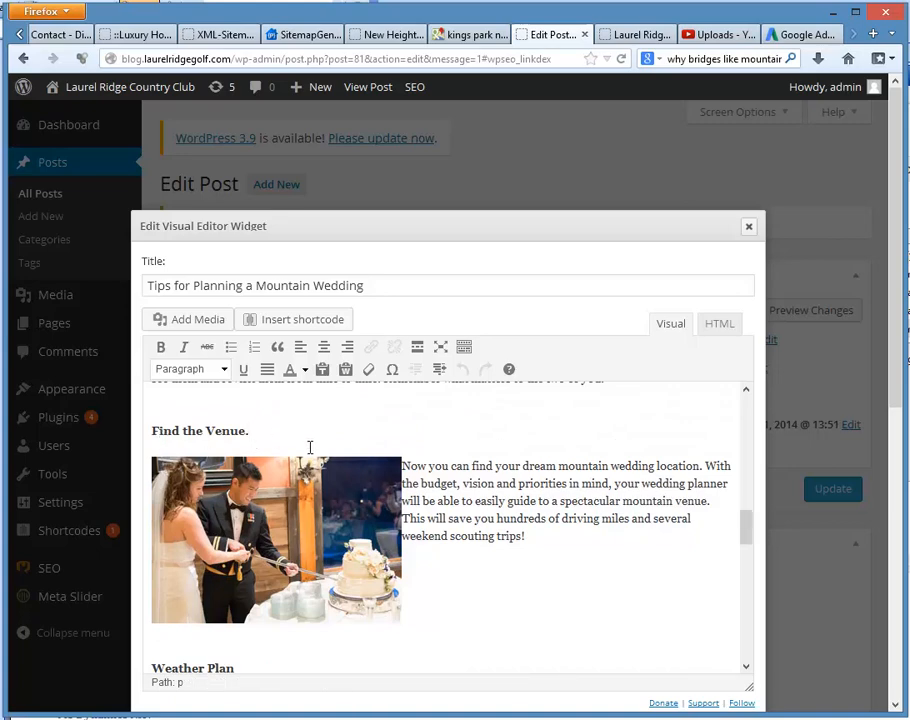
scroll(310, 447, "down", 5)
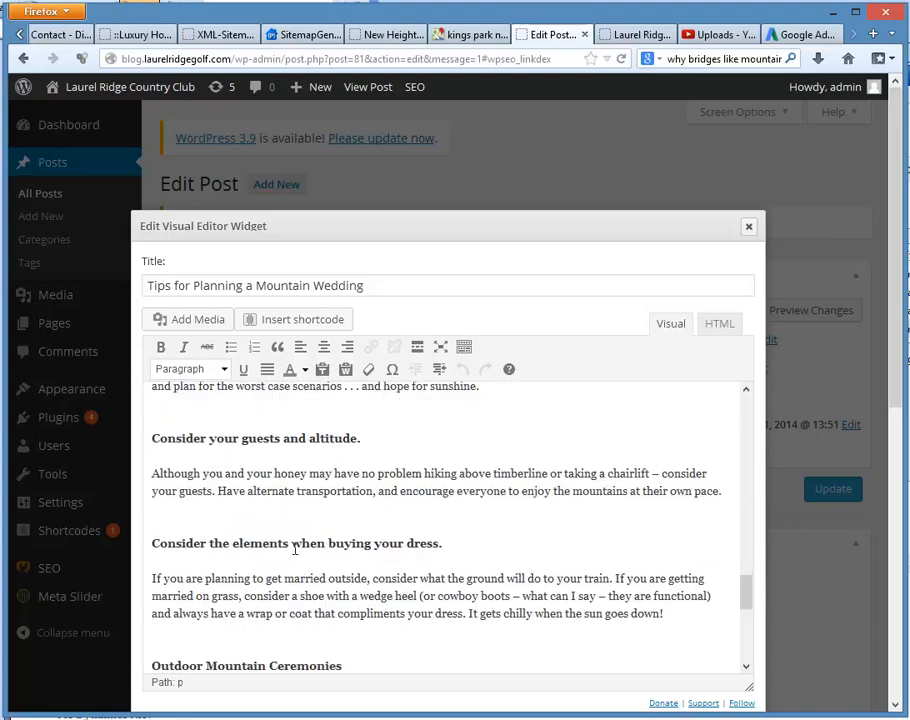
scroll(295, 548, "down", 2)
scroll(285, 566, "down", 6)
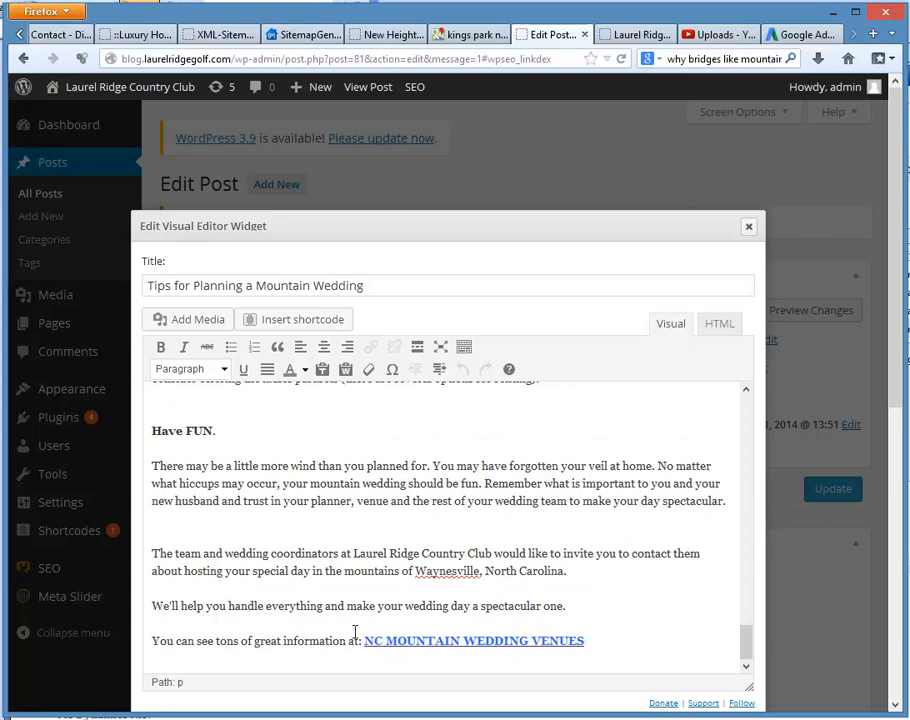
left_click_drag(346, 643, 283, 643)
type("Mountain W")
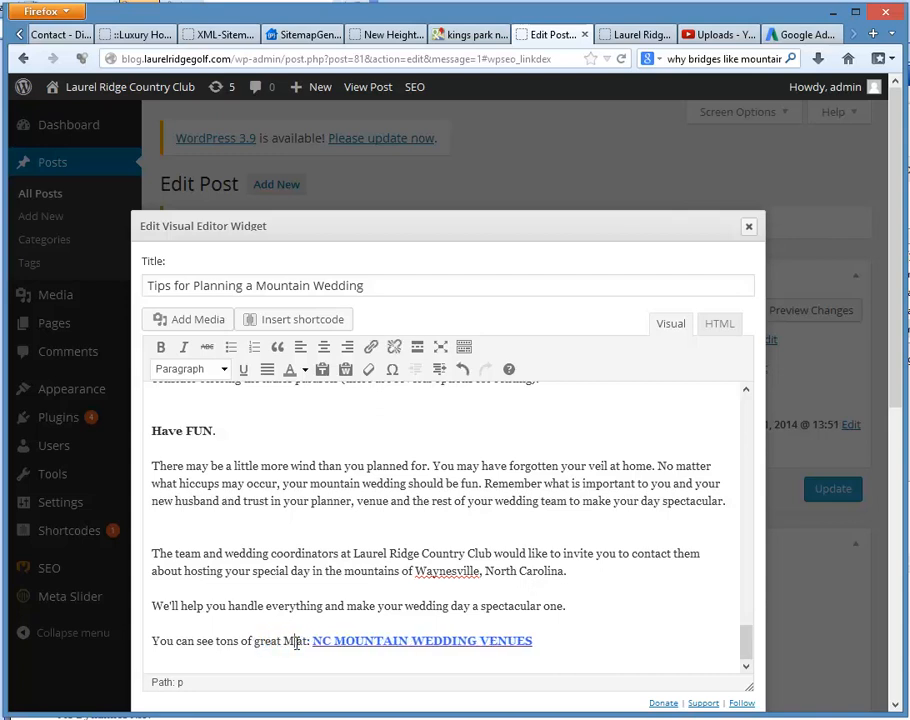
type("edding T")
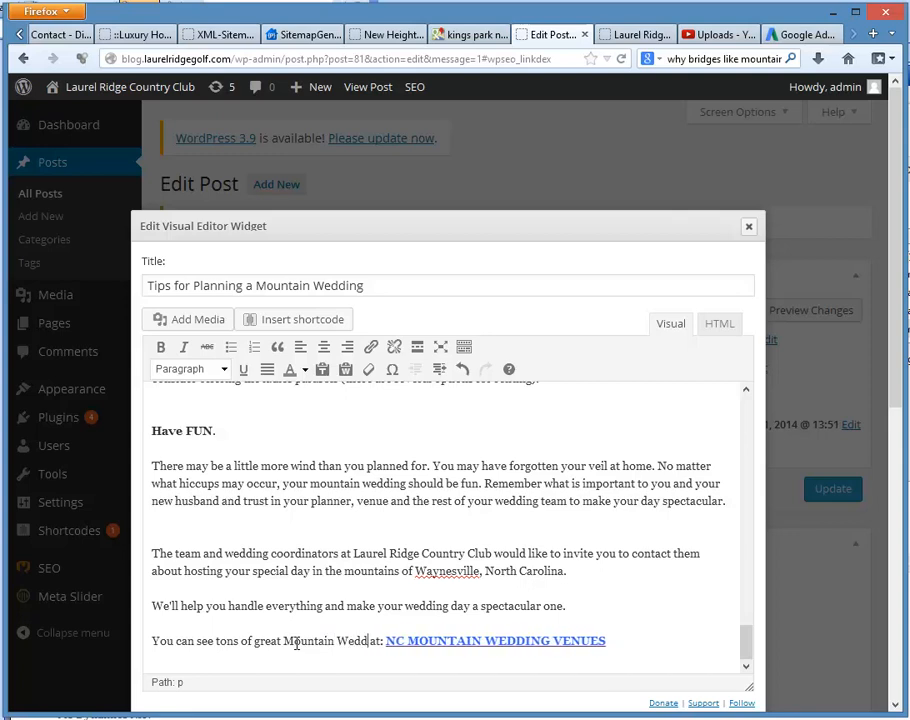
type("ips")
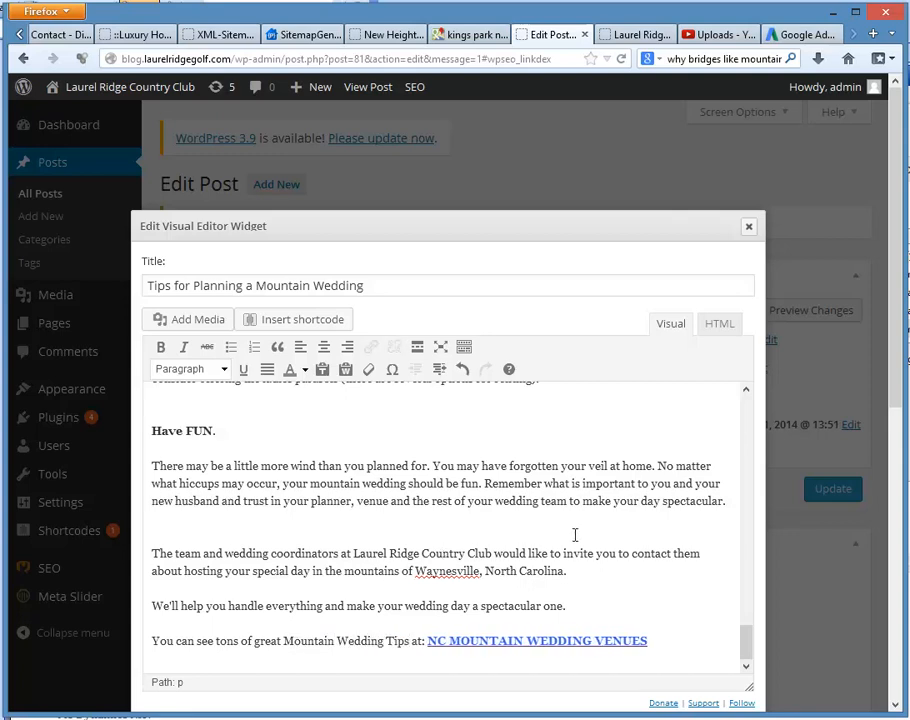
Step: Save the edited widget content and update the published post
scroll(752, 593, "down", 3)
left_click(728, 648)
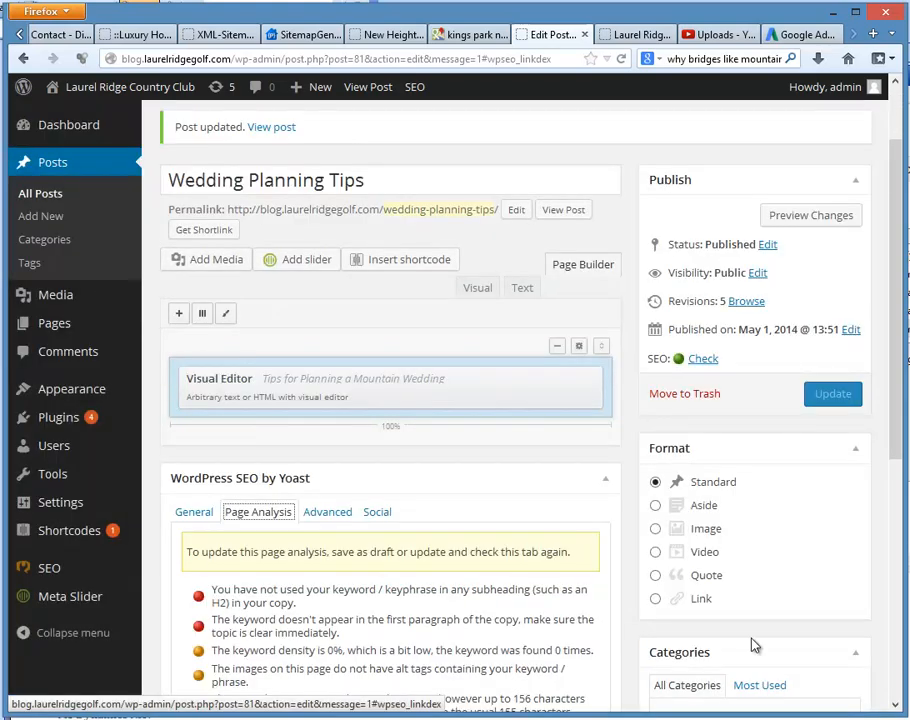
left_click(833, 398)
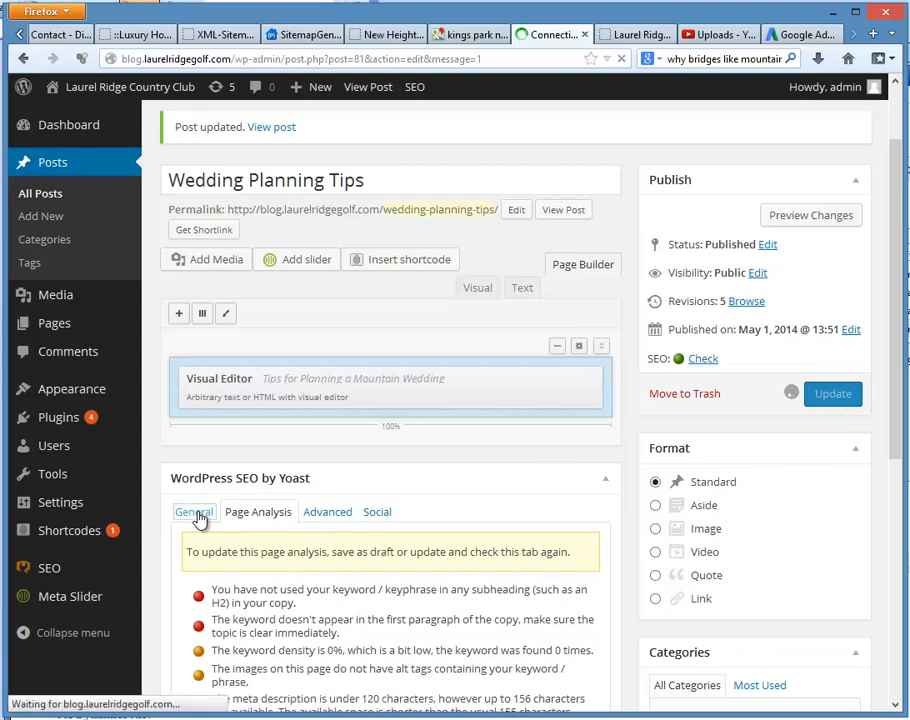
Step: Check where Yoast finds the focus keyword in the updated post
scroll(391, 507, "down", 1)
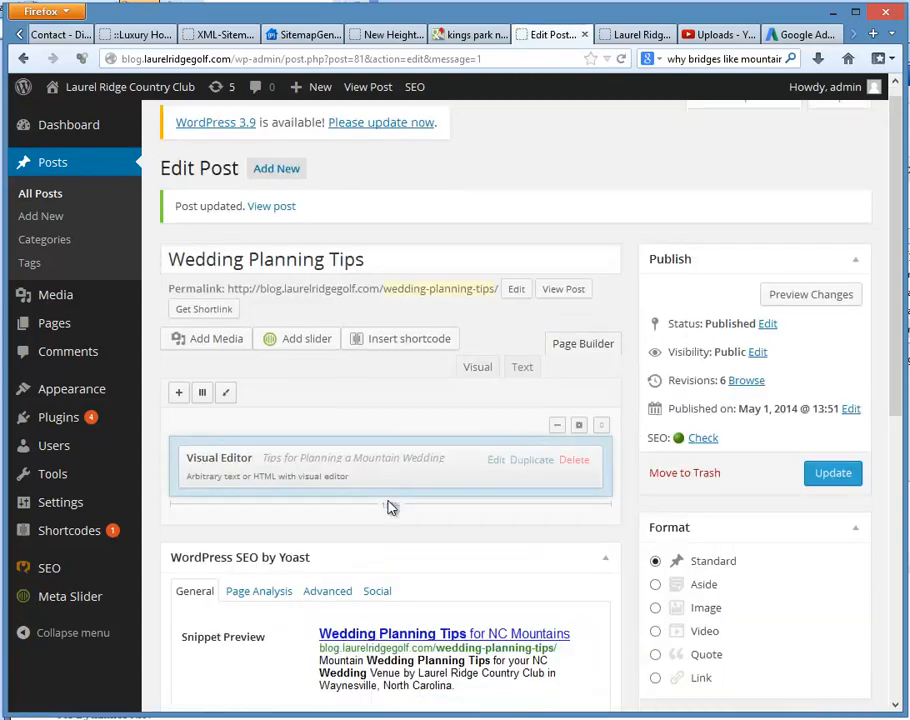
scroll(391, 507, "down", 8)
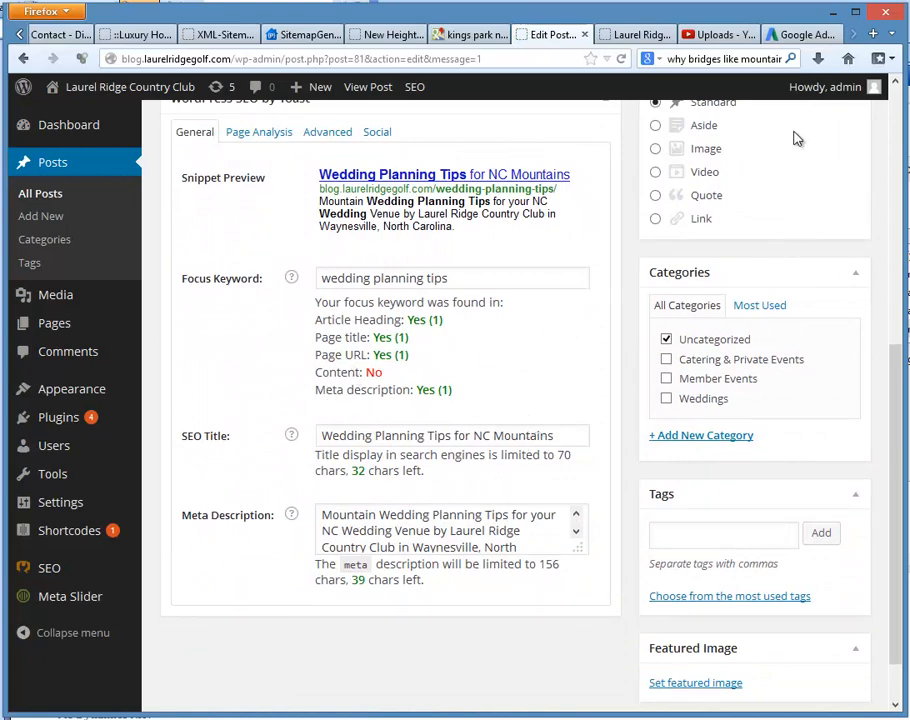
scroll(899, 477, "up", 2)
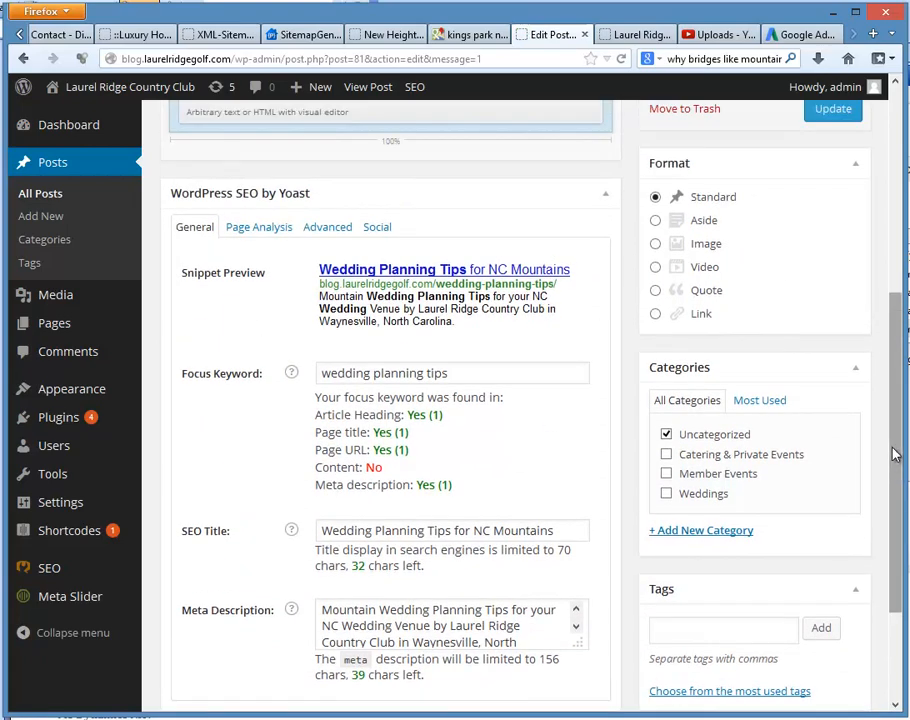
Step: Reword the phrase before the NC MOUNTAIN WEDDING VENUES link as "Mountain Wedding Planning Tips" in the Visual Editor widget
left_click_drag(899, 477, 900, 289)
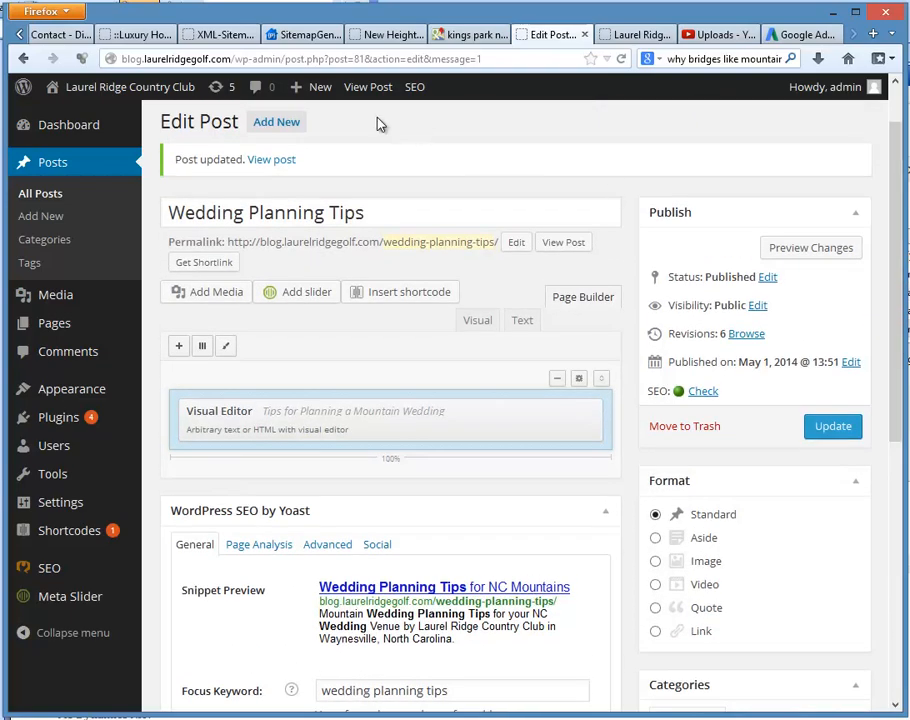
left_click(497, 414)
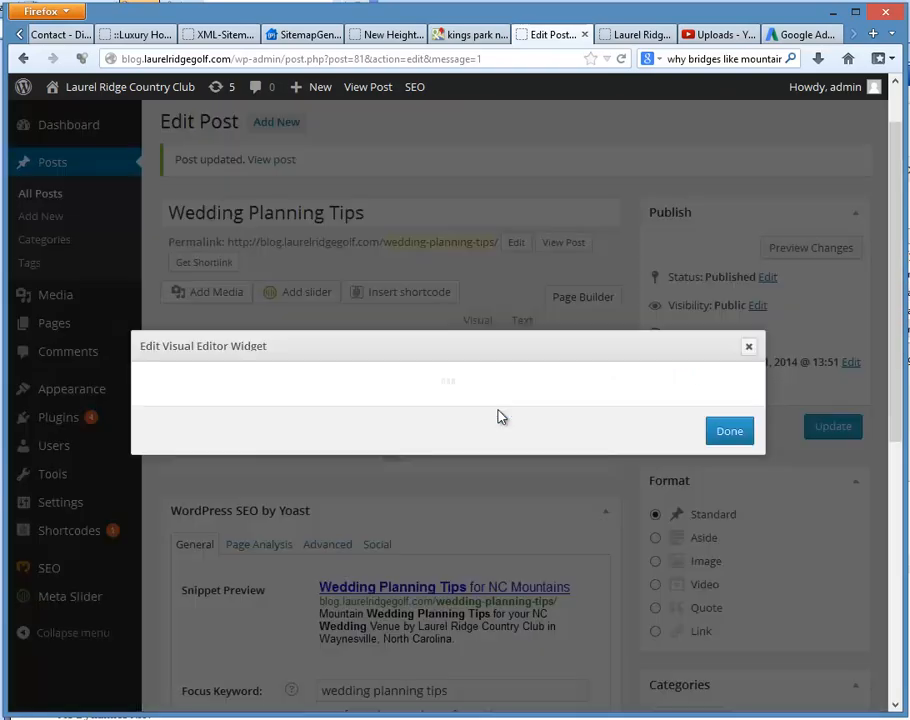
scroll(471, 452, "down", 3)
scroll(471, 452, "down", 15)
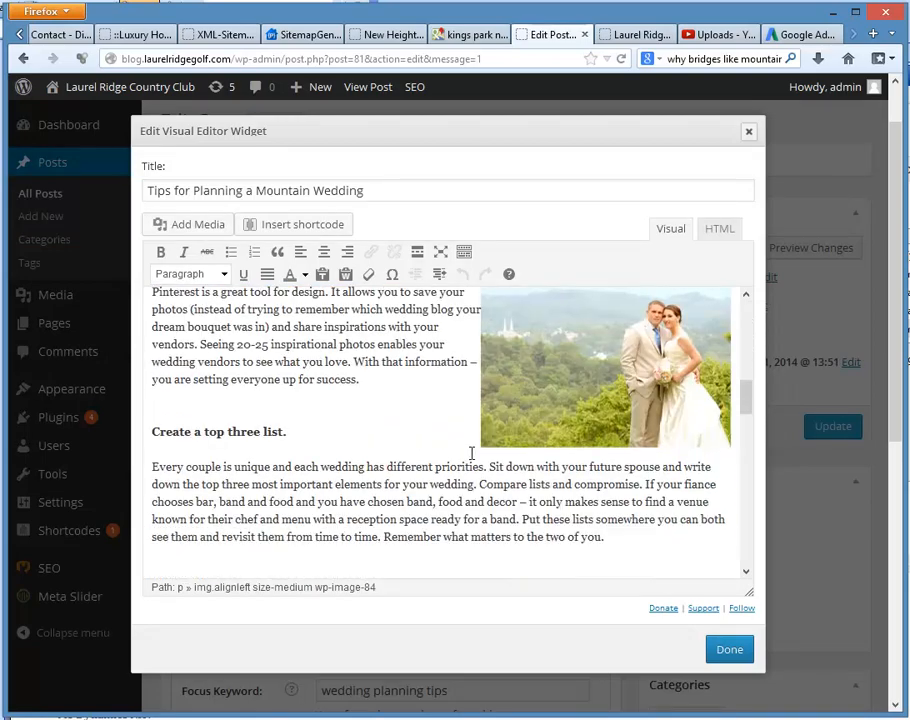
scroll(471, 455, "down", 5)
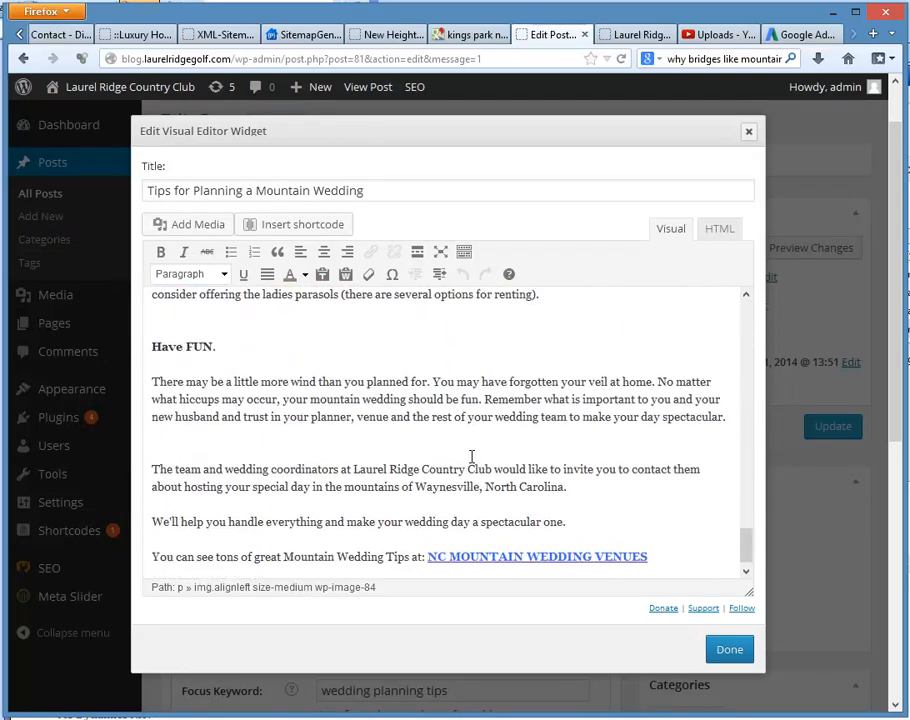
scroll(476, 452, "down", 2)
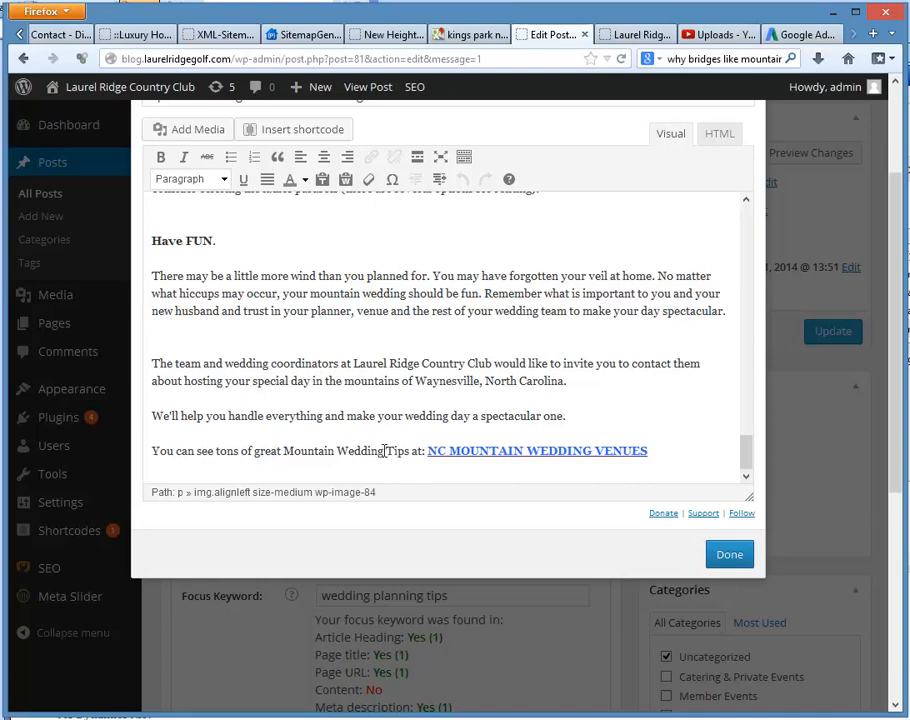
left_click(340, 451)
key("BackSpace")
key("BackSpace")
key("BackSpace")
key("BackSpace")
key("BackSpace")
key("BackSpace")
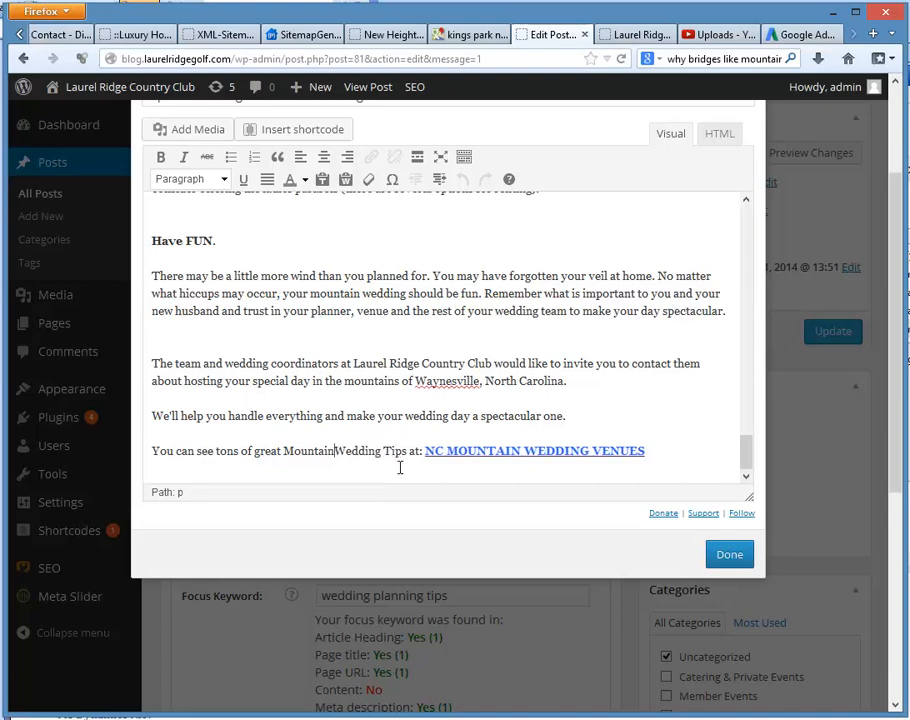
key("BackSpace")
key("BackSpace")
key("BackSpace")
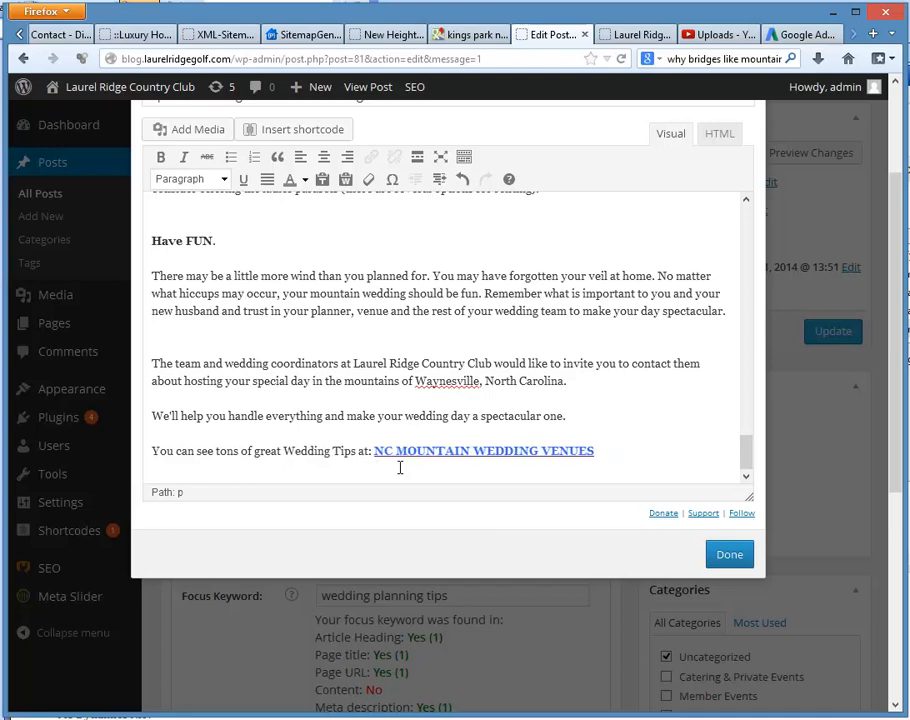
type("Mountain Wedding ")
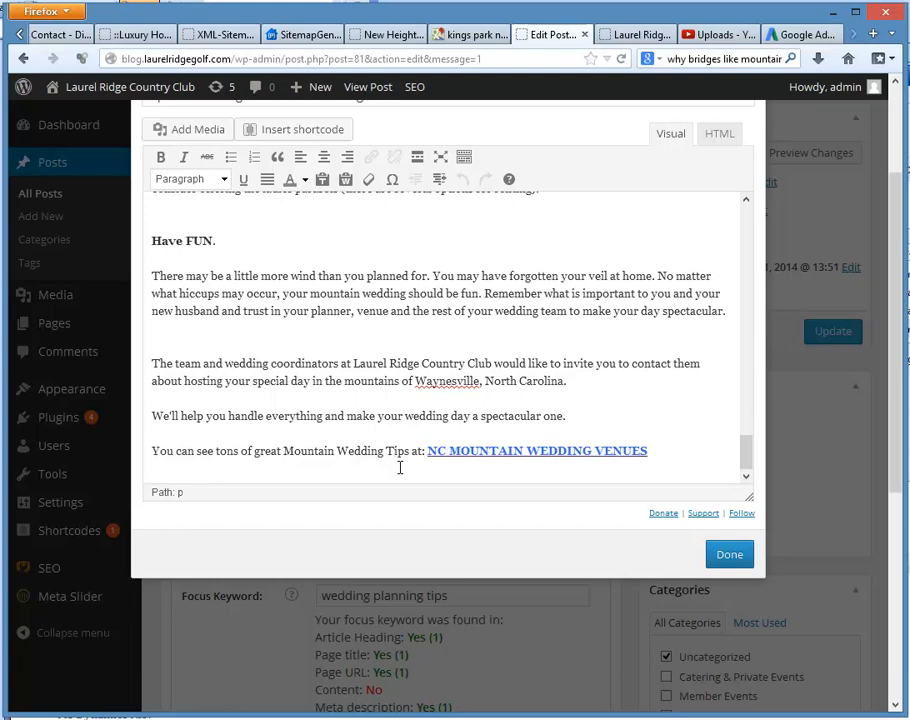
type("Planning")
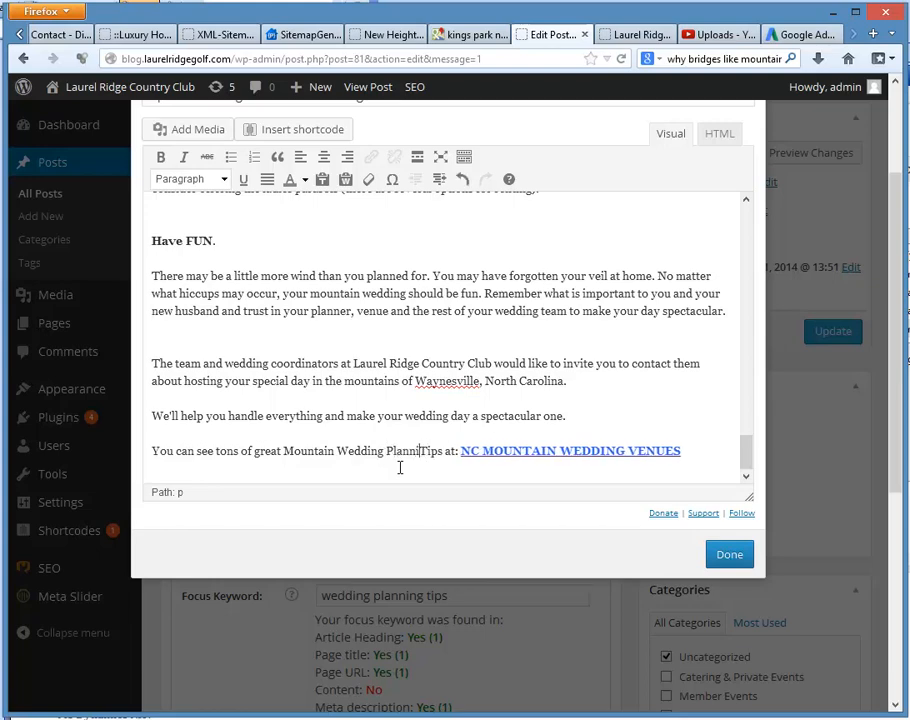
Step: Save the reworded widget content, update the post and recheck its Yoast focus keyword results
left_click(730, 556)
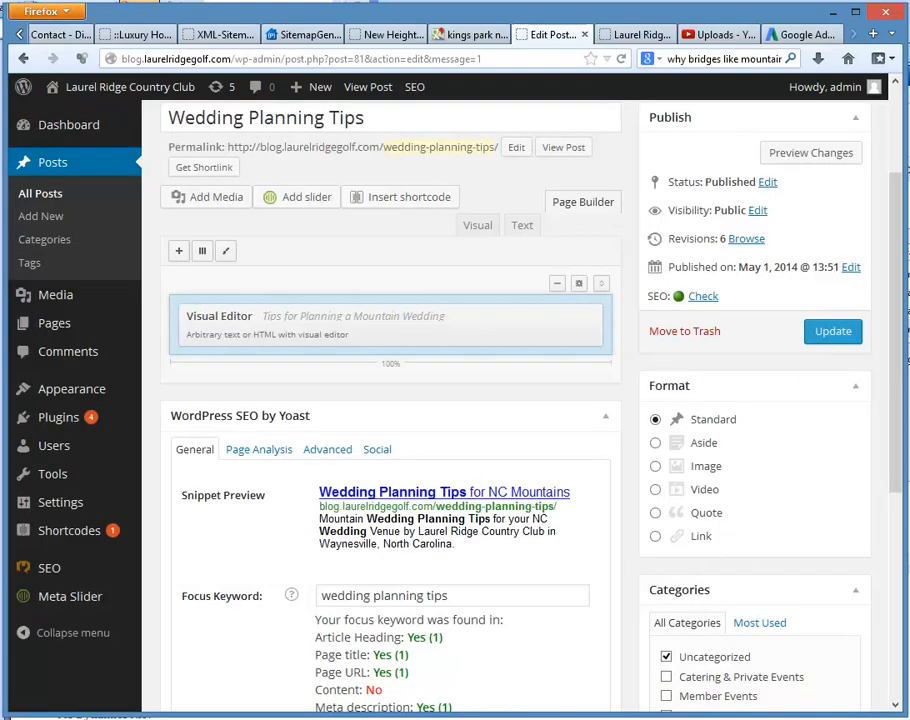
left_click(836, 331)
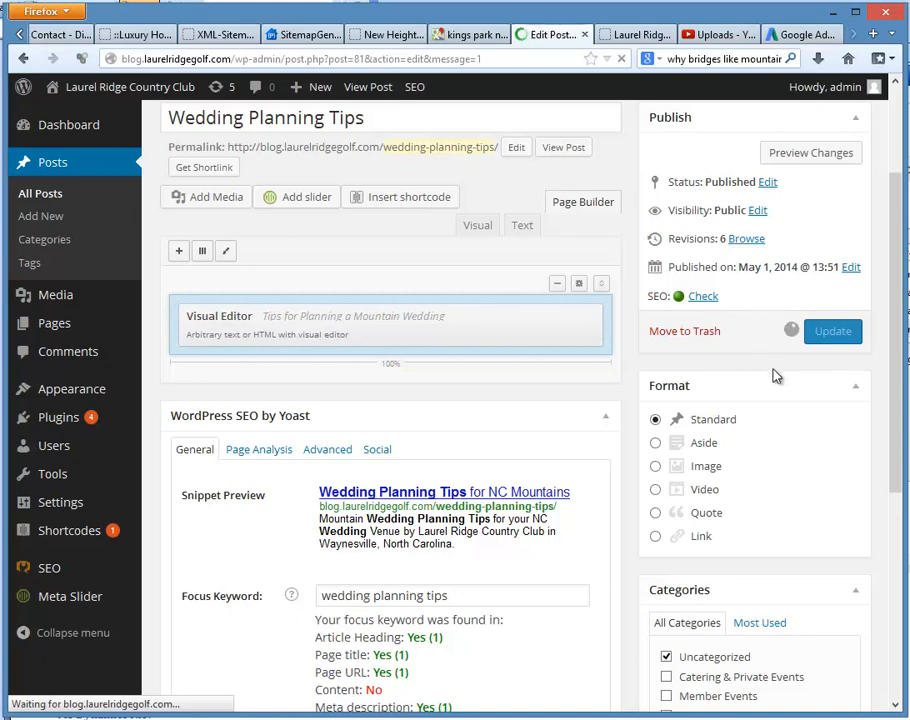
scroll(778, 375, "down", 5)
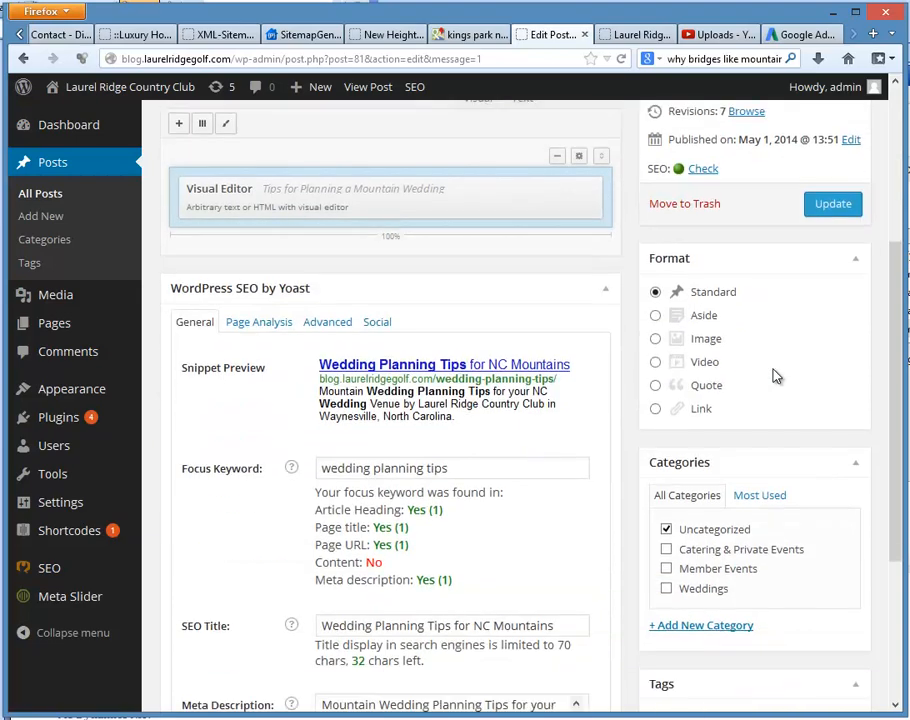
scroll(778, 375, "up", 5)
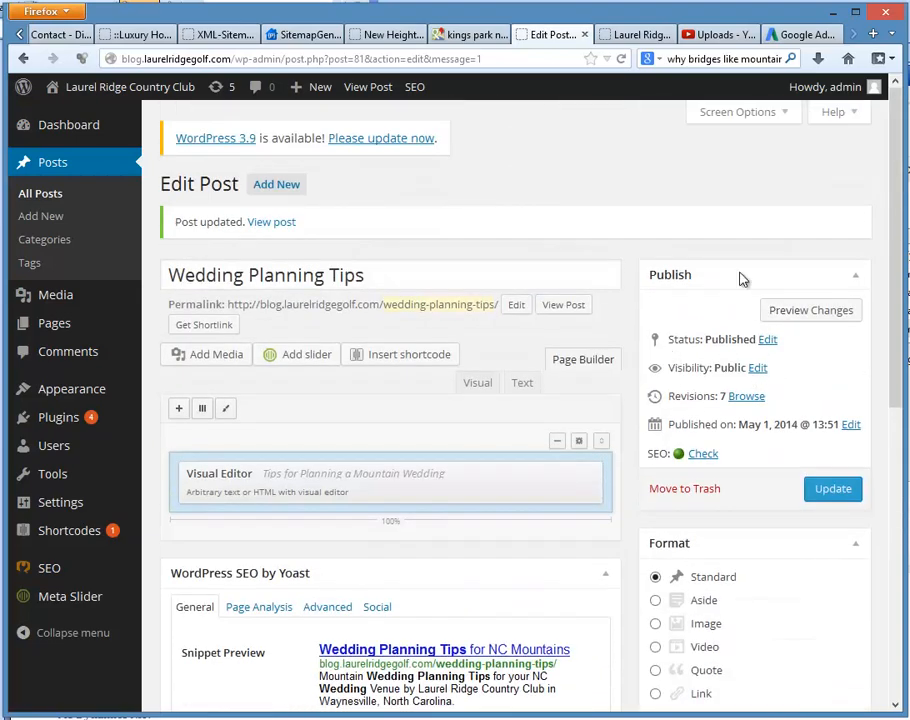
Step: Reload the live Laurel Ridge blog and check the reworded phrase before the NC MOUNTAIN WEDDING VENUES link in the Wedding Planning Tips post
left_click(628, 37)
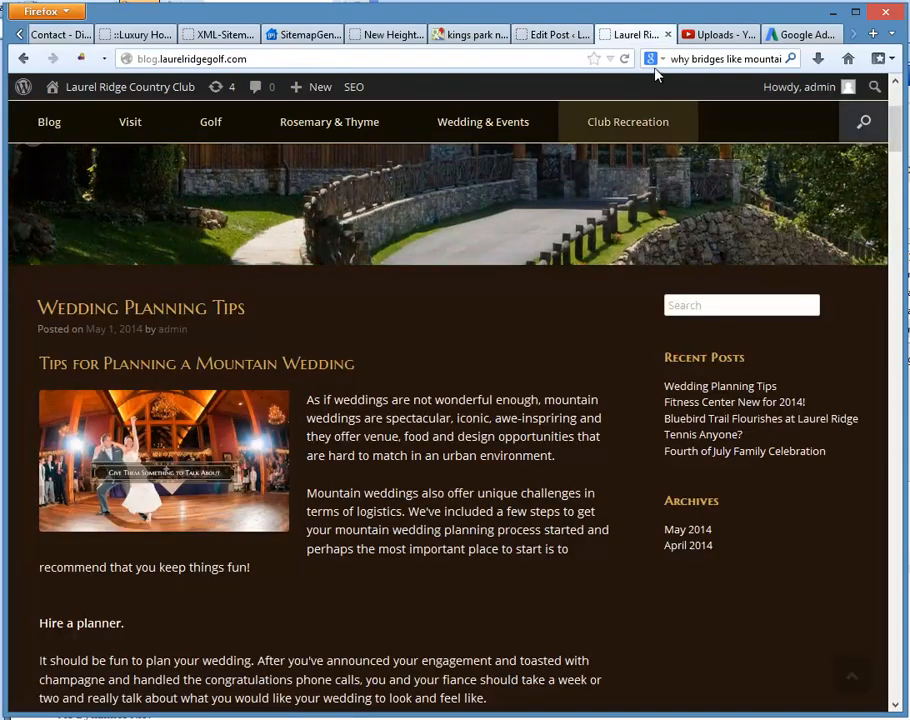
left_click(624, 59)
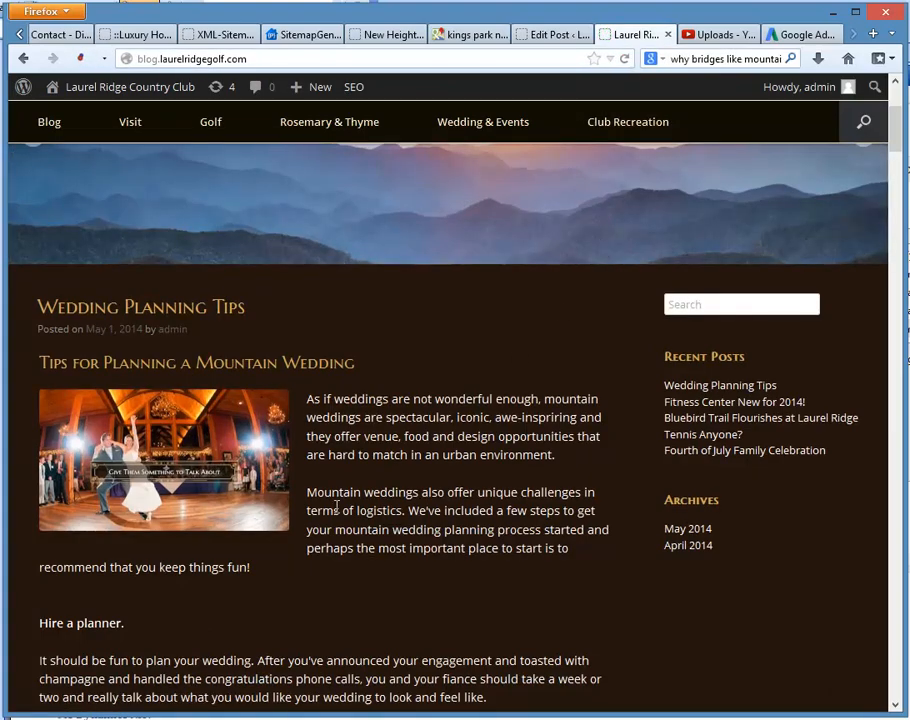
scroll(386, 455, "down", 10)
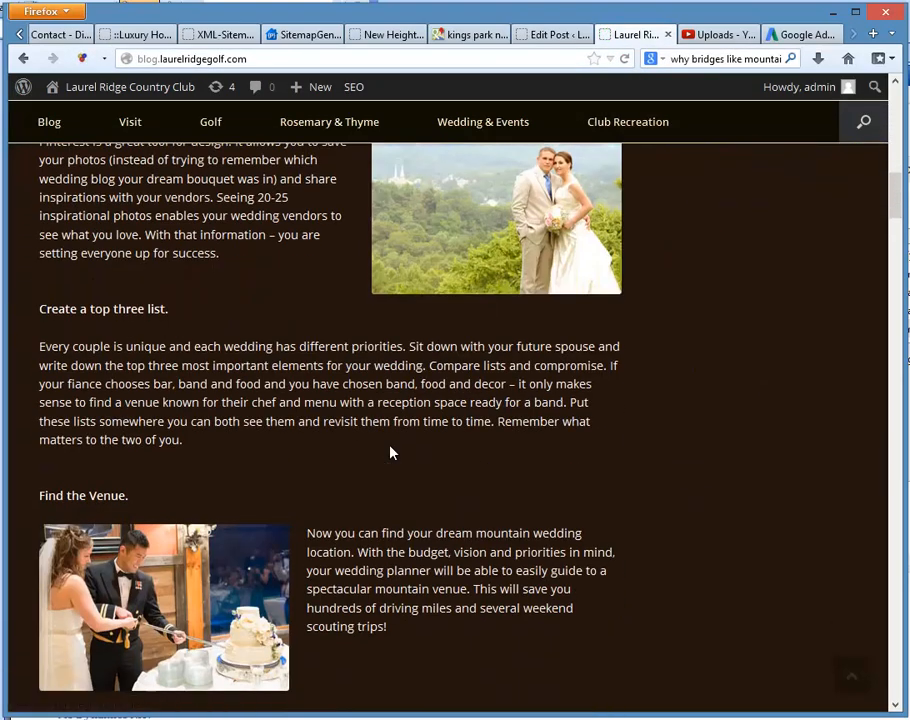
scroll(390, 453, "down", 15)
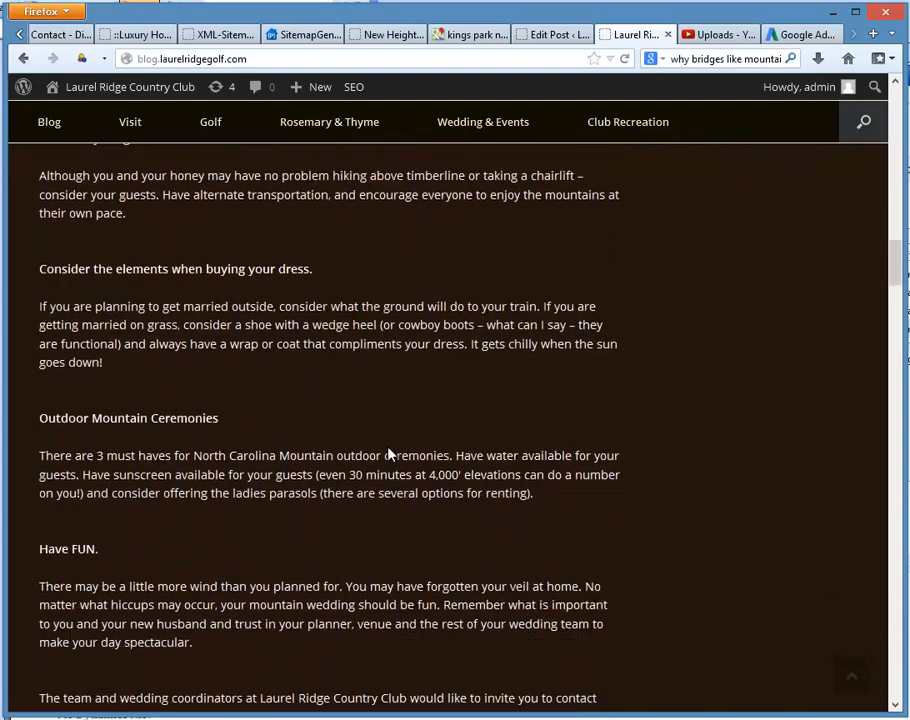
scroll(389, 453, "down", 6)
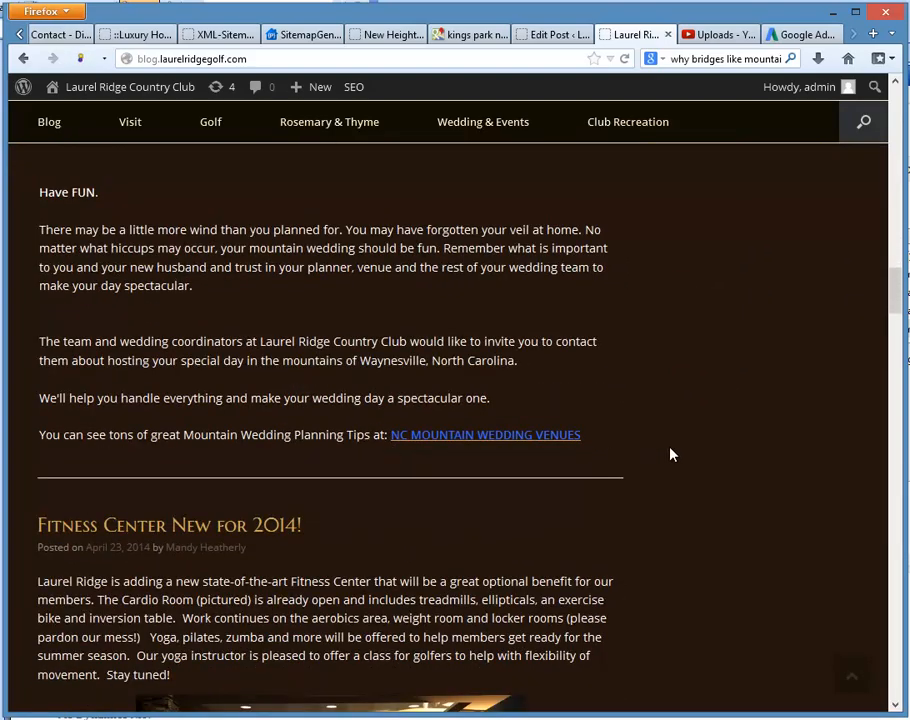
double_click(332, 437)
scroll(741, 490, "up", 15)
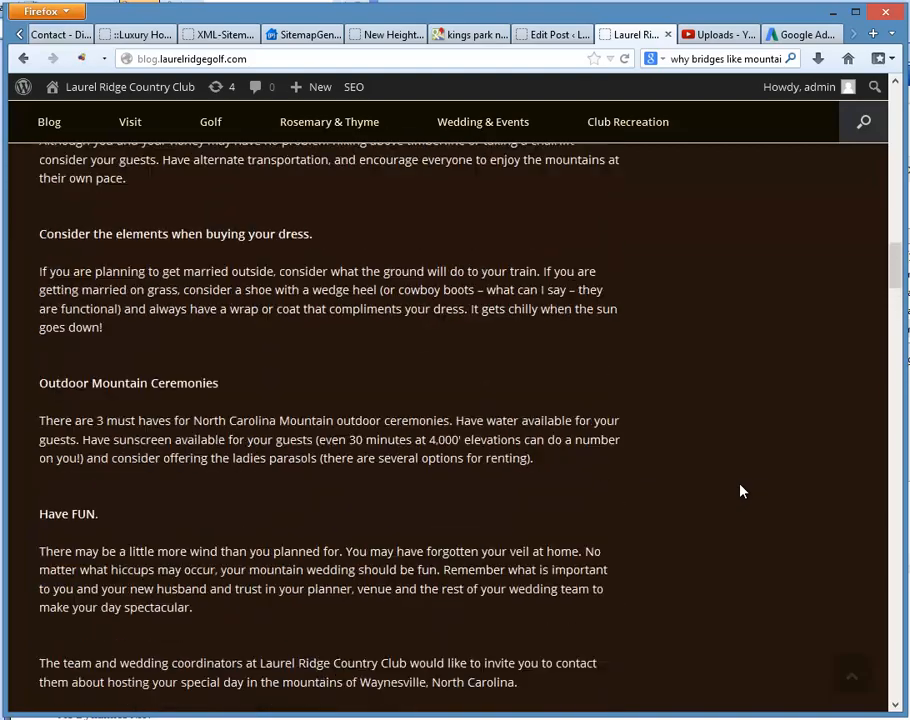
scroll(774, 491, "up", 15)
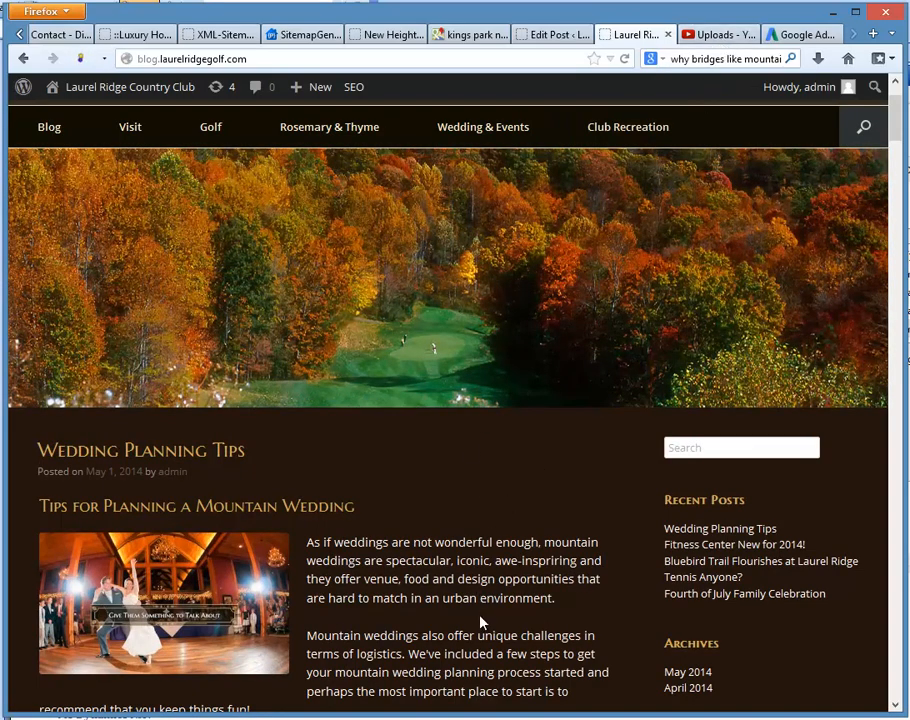
Step: Open the blog's May 2014 archive and look over how the Wedding Planning Tips post is listed there
scroll(788, 600, "down", 3)
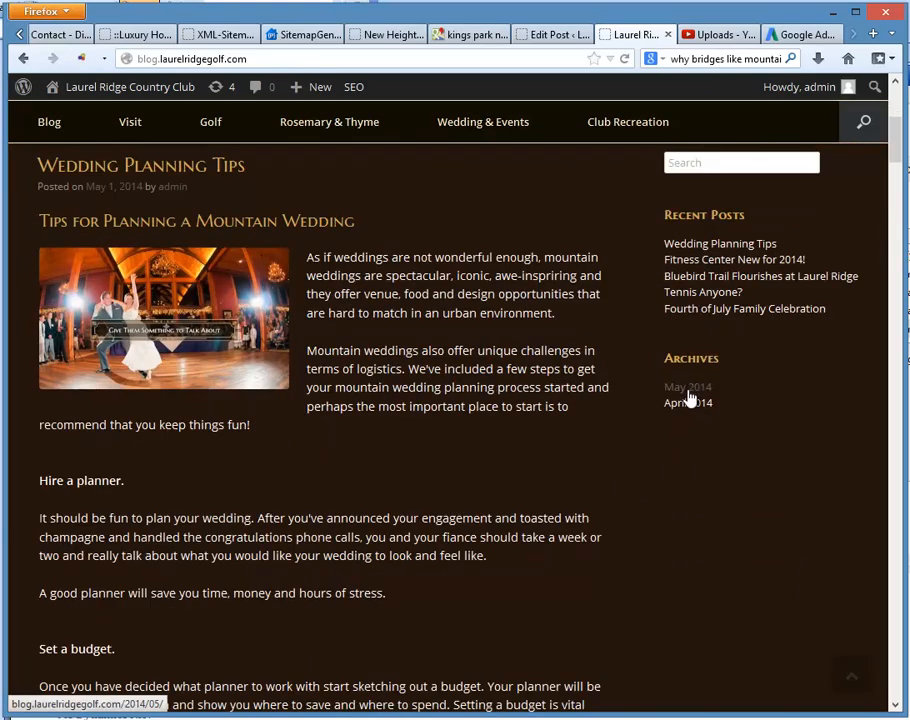
left_click(688, 390)
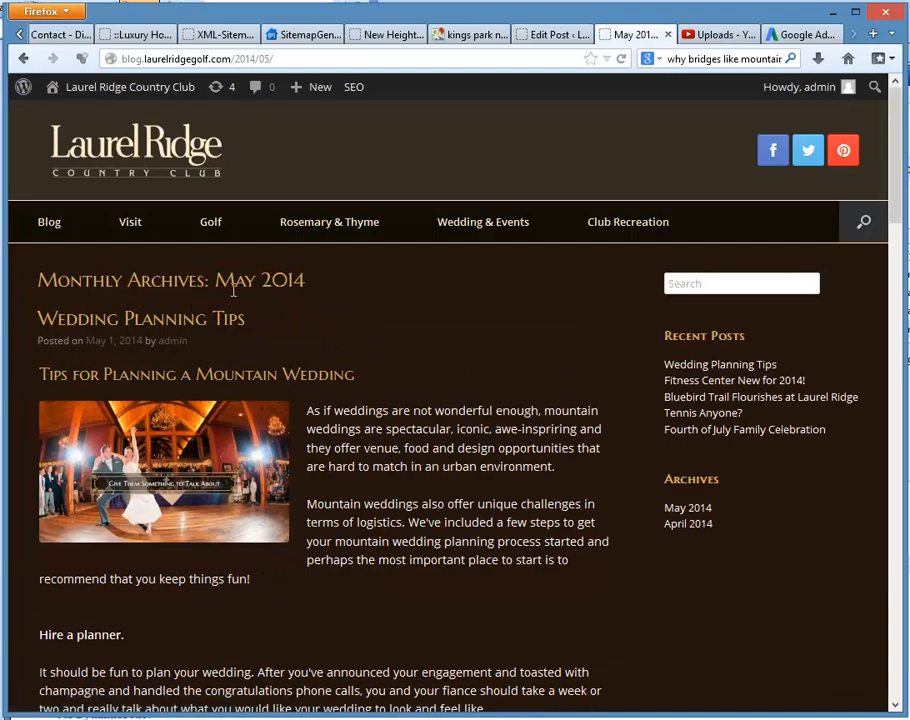
scroll(439, 500, "down", 5)
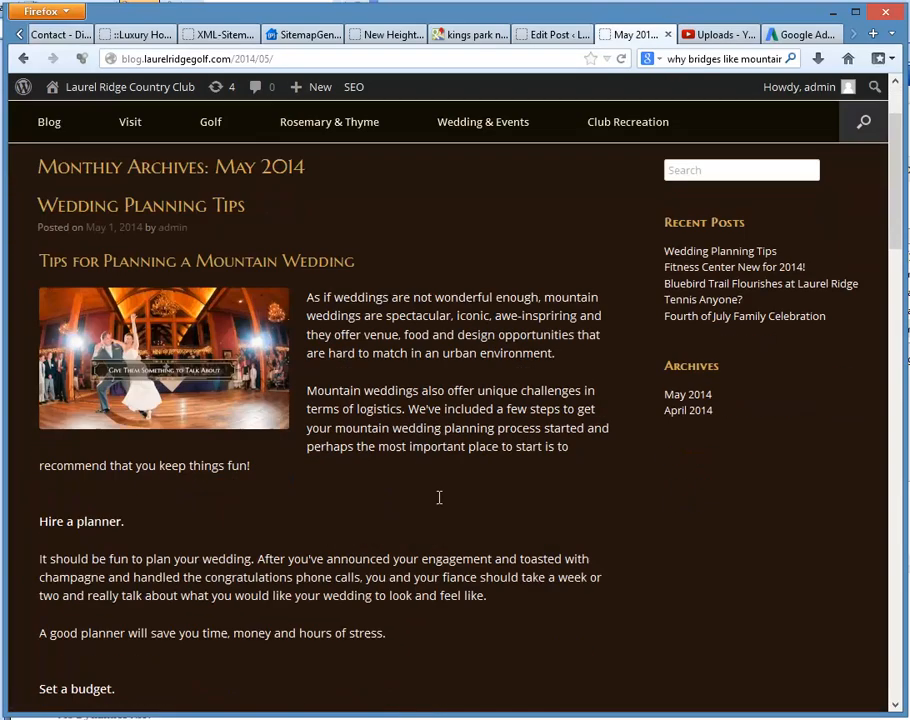
scroll(445, 505, "up", 5)
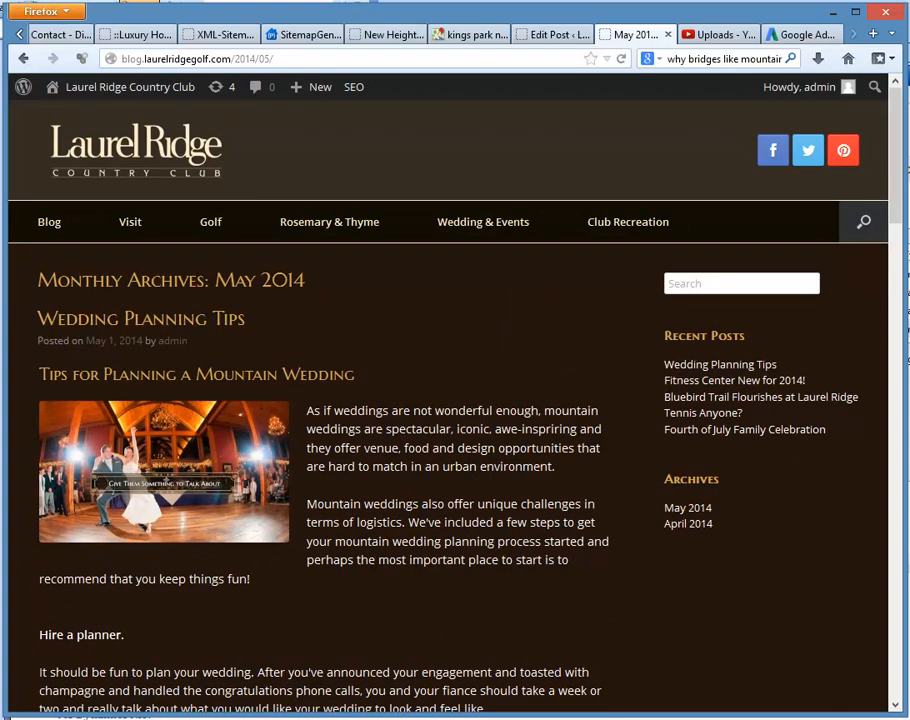
Step: Return to the post's edit page and review its Yoast snippet preview and focus keyword results
left_click(553, 34)
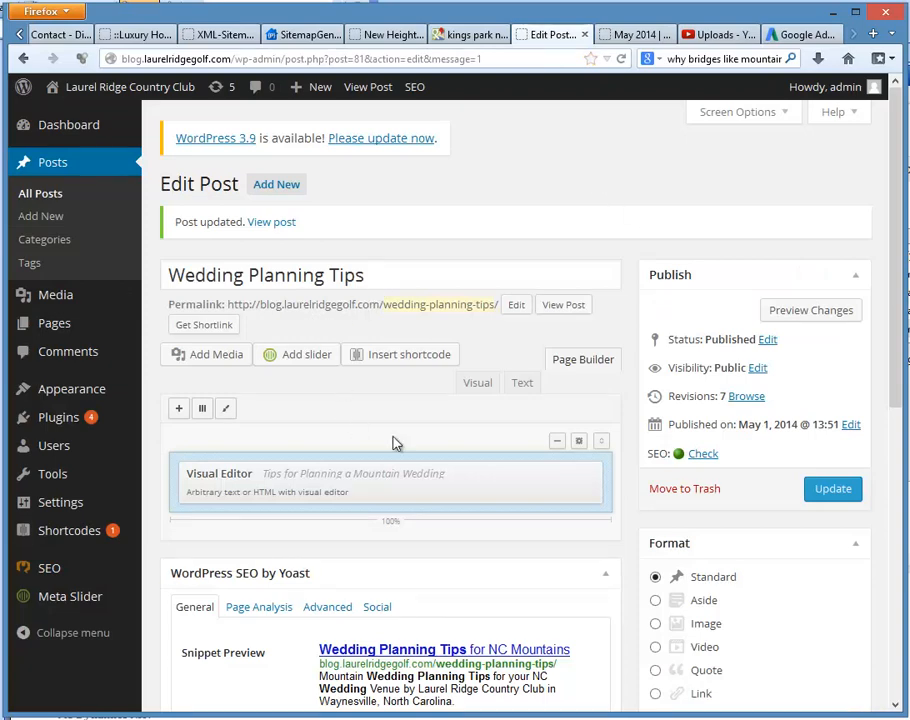
scroll(450, 448, "down", 3)
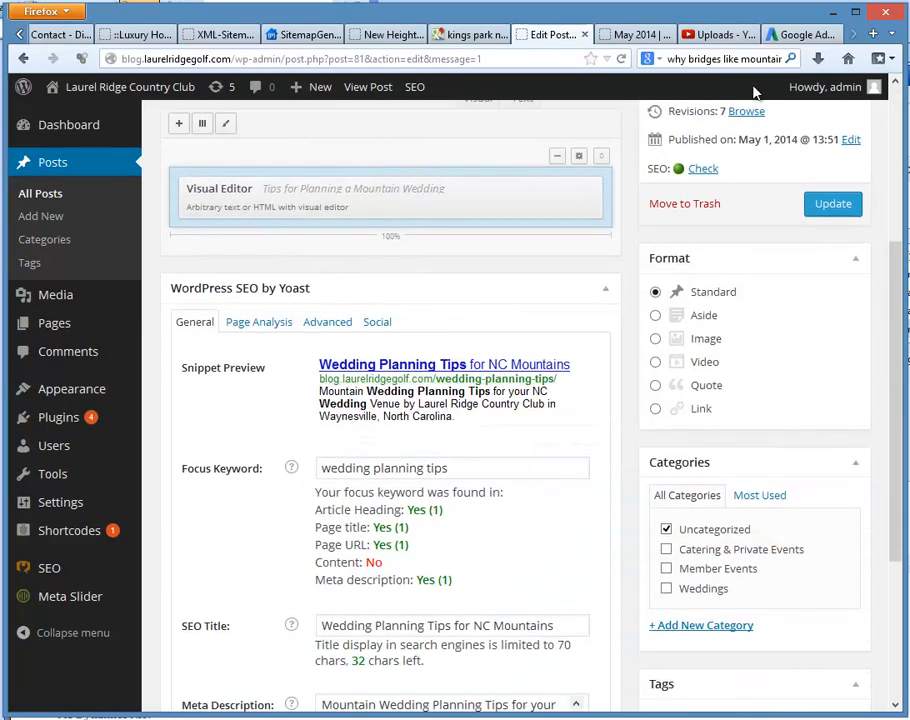
left_click(800, 34)
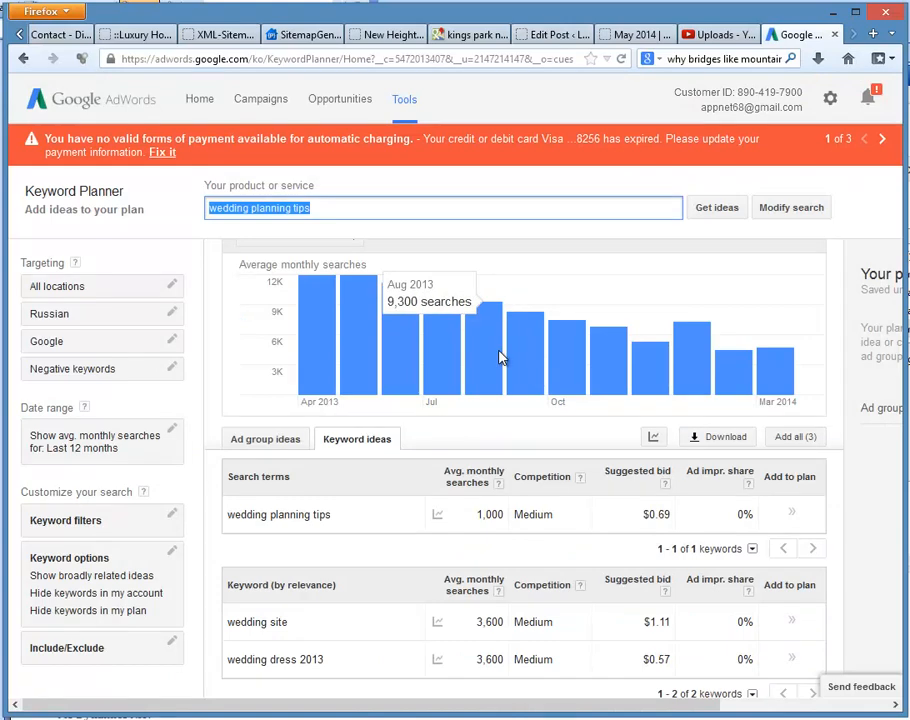
left_click(716, 38)
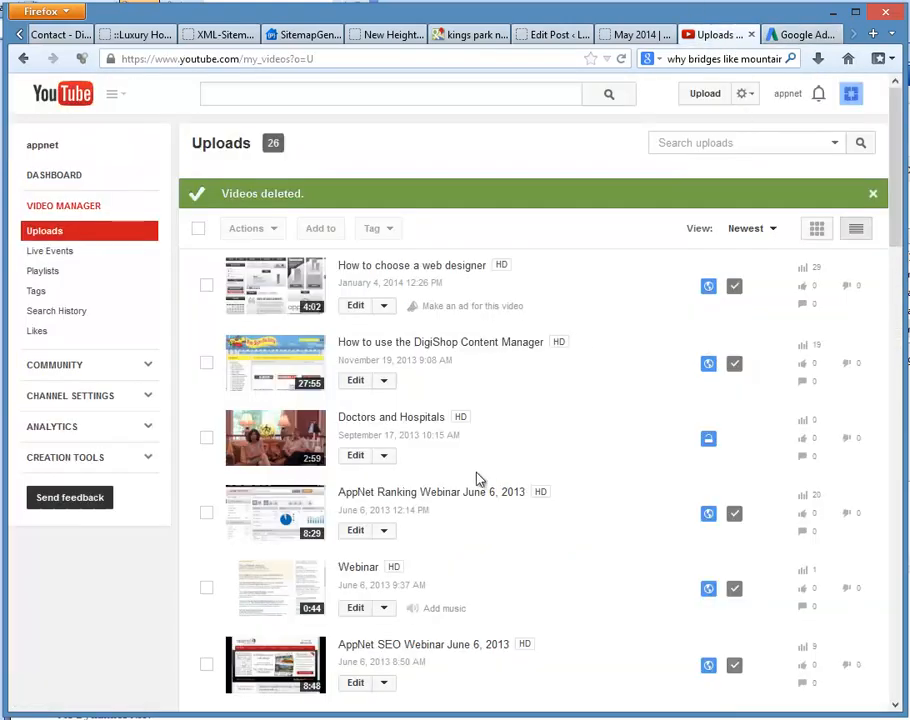
left_click(636, 36)
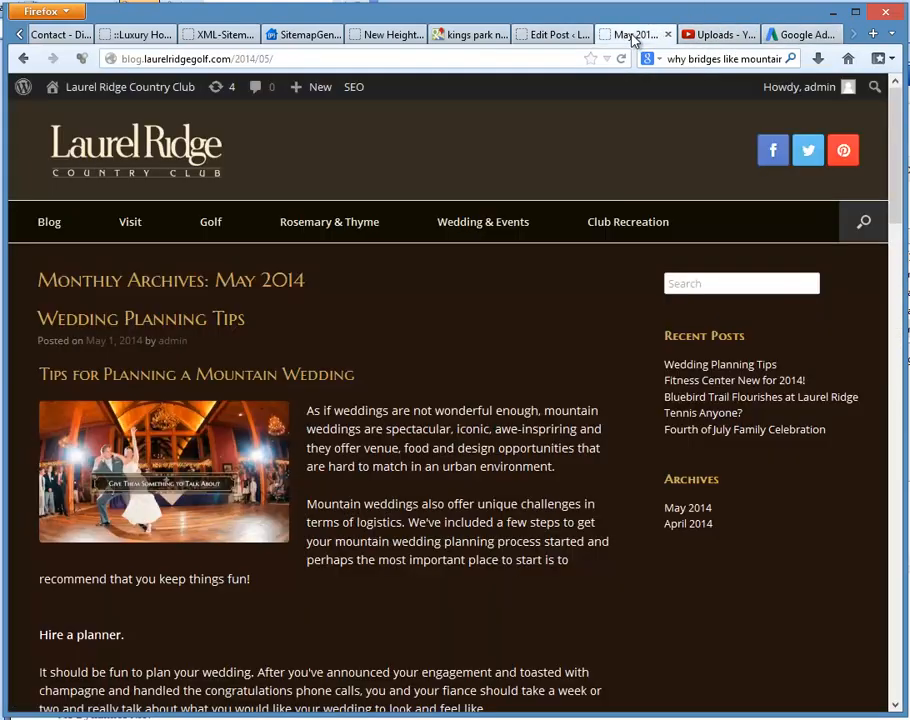